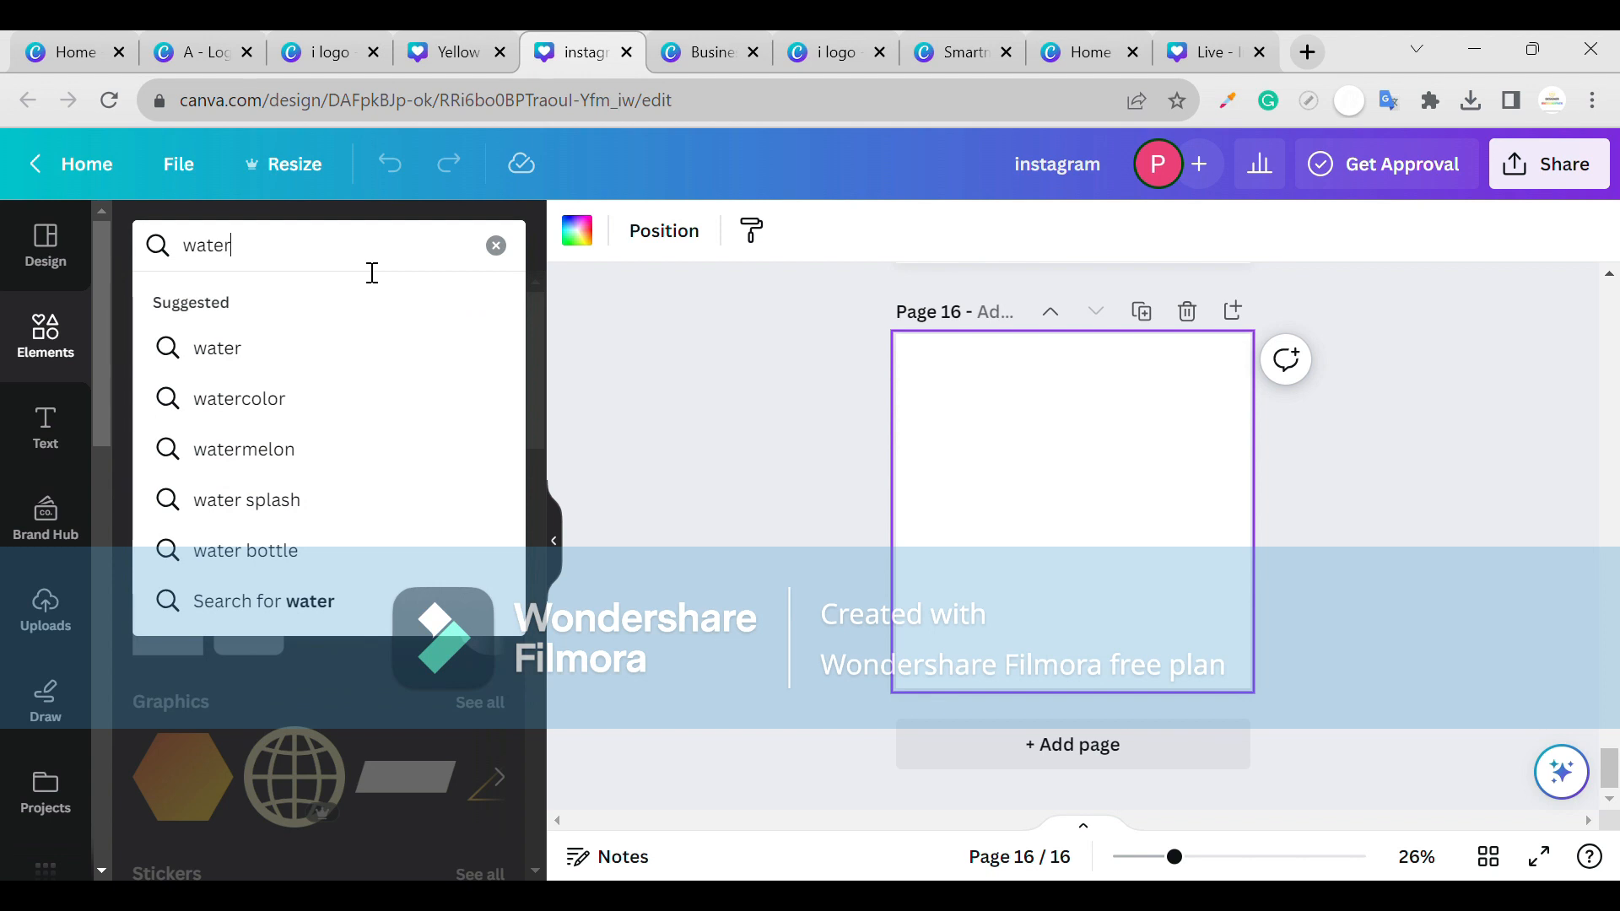
- Search the elements for "water colour background" and list all matching graphics
text(colour)
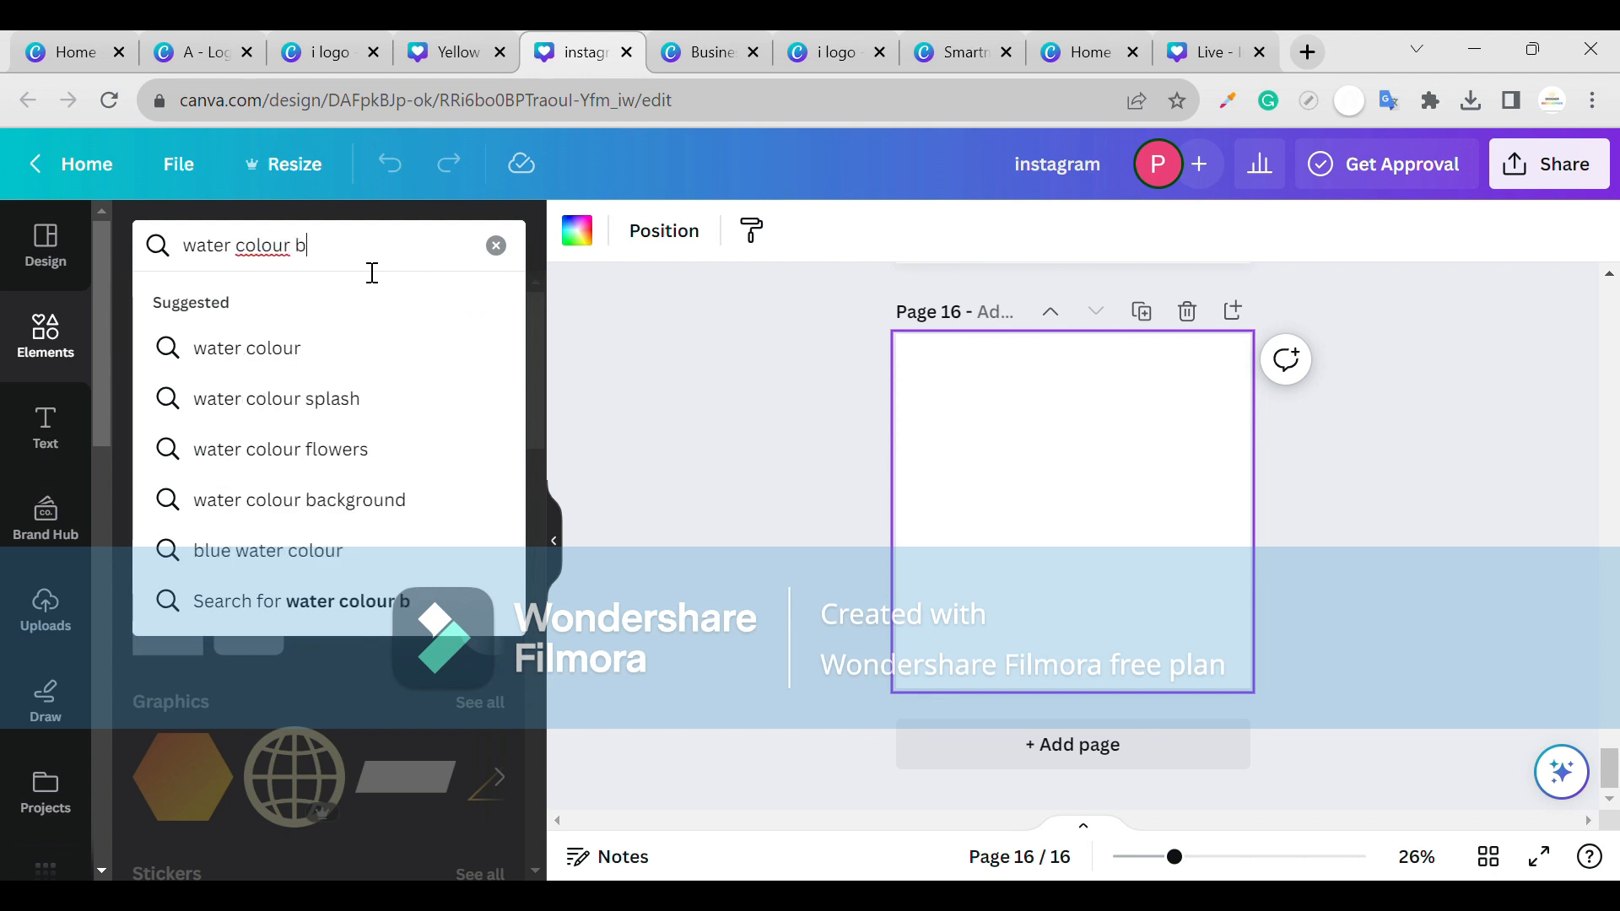
text( b)
click(391, 393)
click(383, 281)
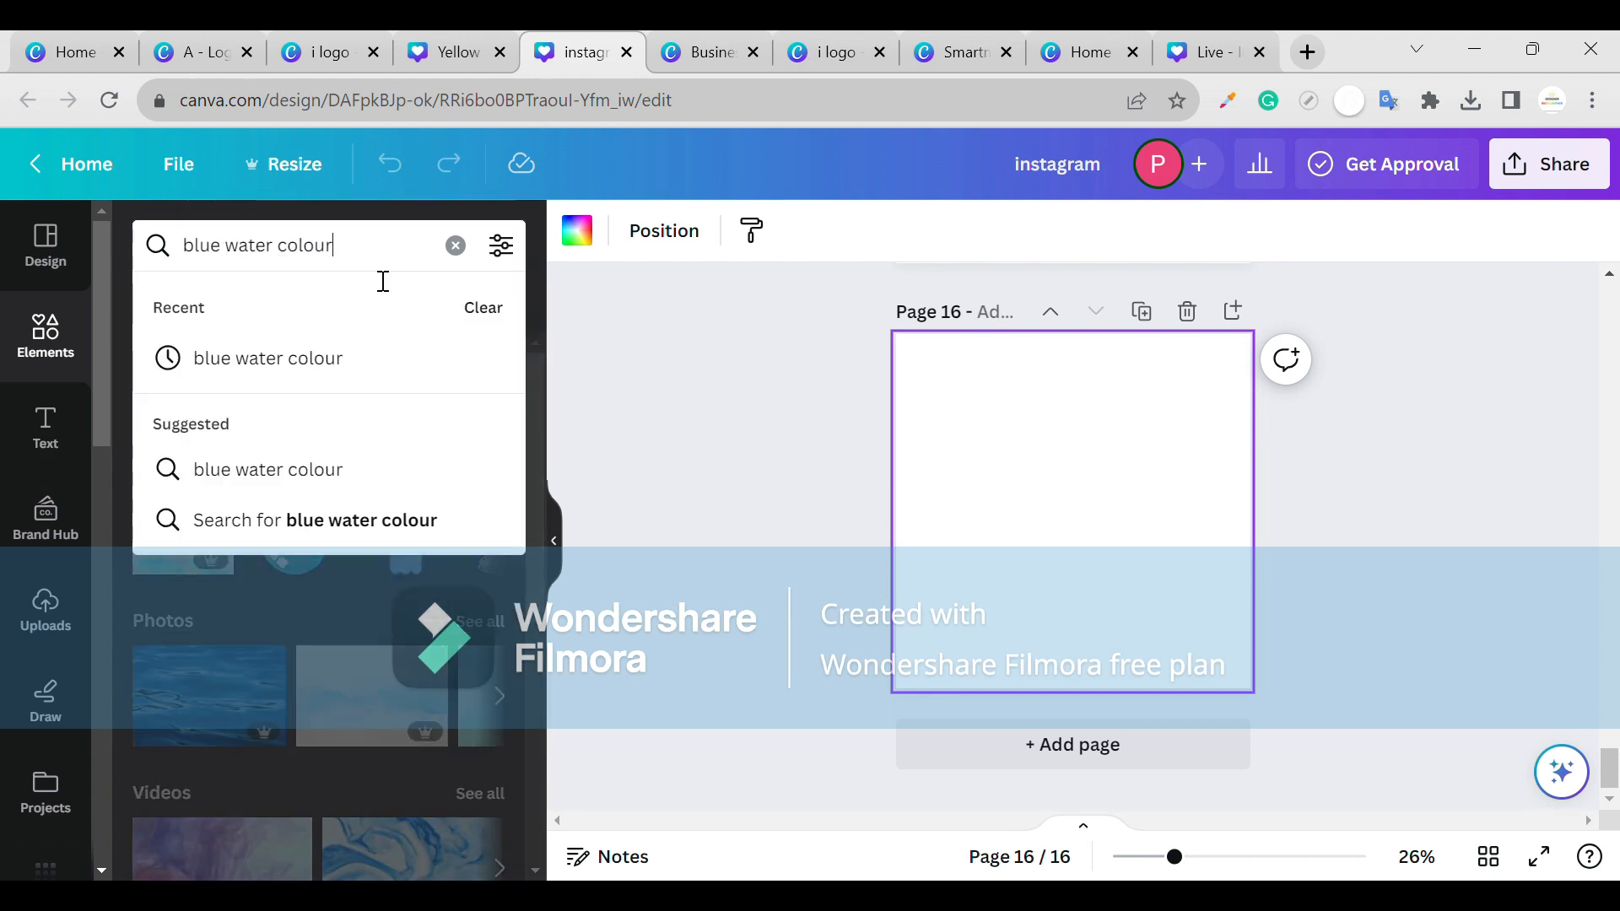
click(226, 245)
key(BackSpace)
key(BackSpace)
key(BackSpace)
key(BackSpace)
key(BackSpace)
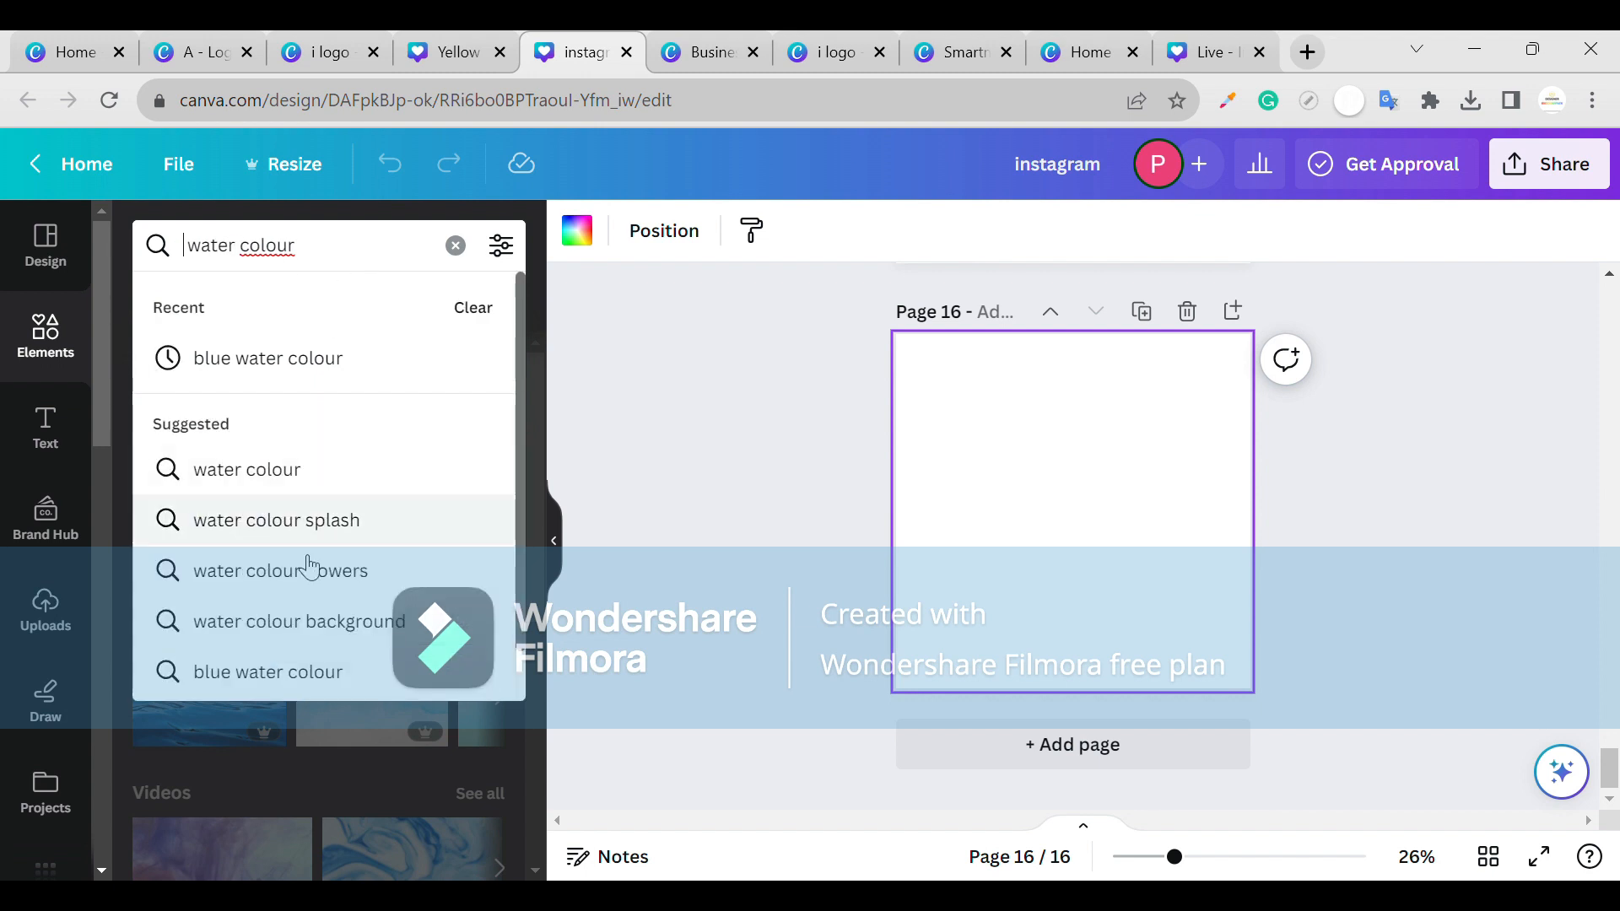
click(302, 616)
click(502, 447)
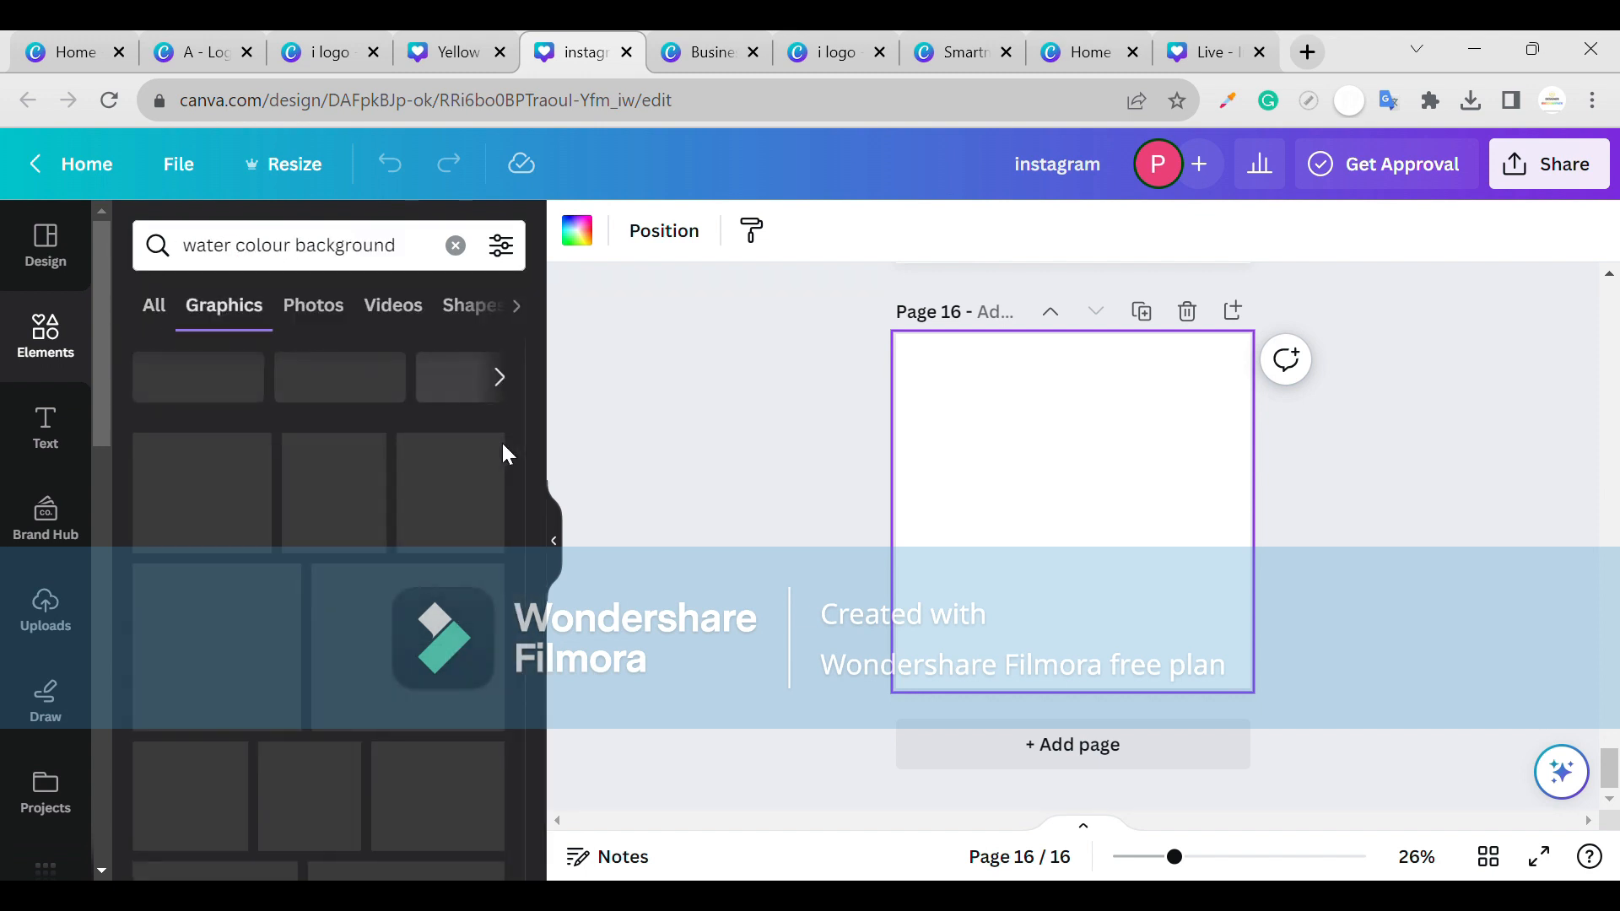
- Browse the matching graphics and photos, and add the "Background - Watercolor Painting in Light Green Shades" photo to page 16
scroll(376, 612, down, 5)
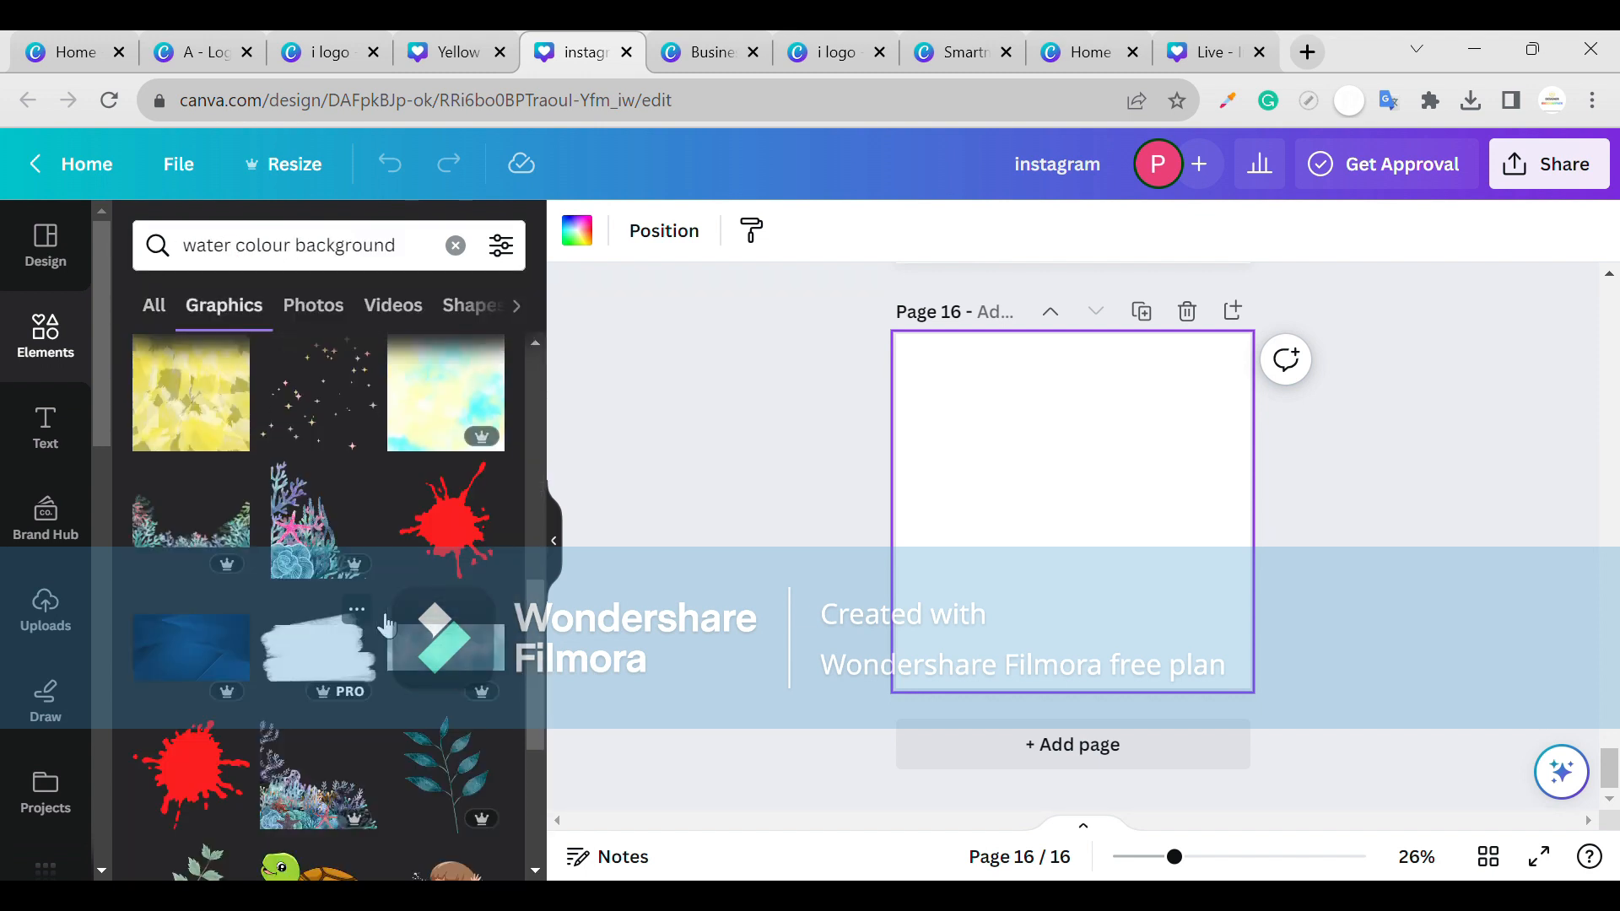
scroll(385, 624, down, 10)
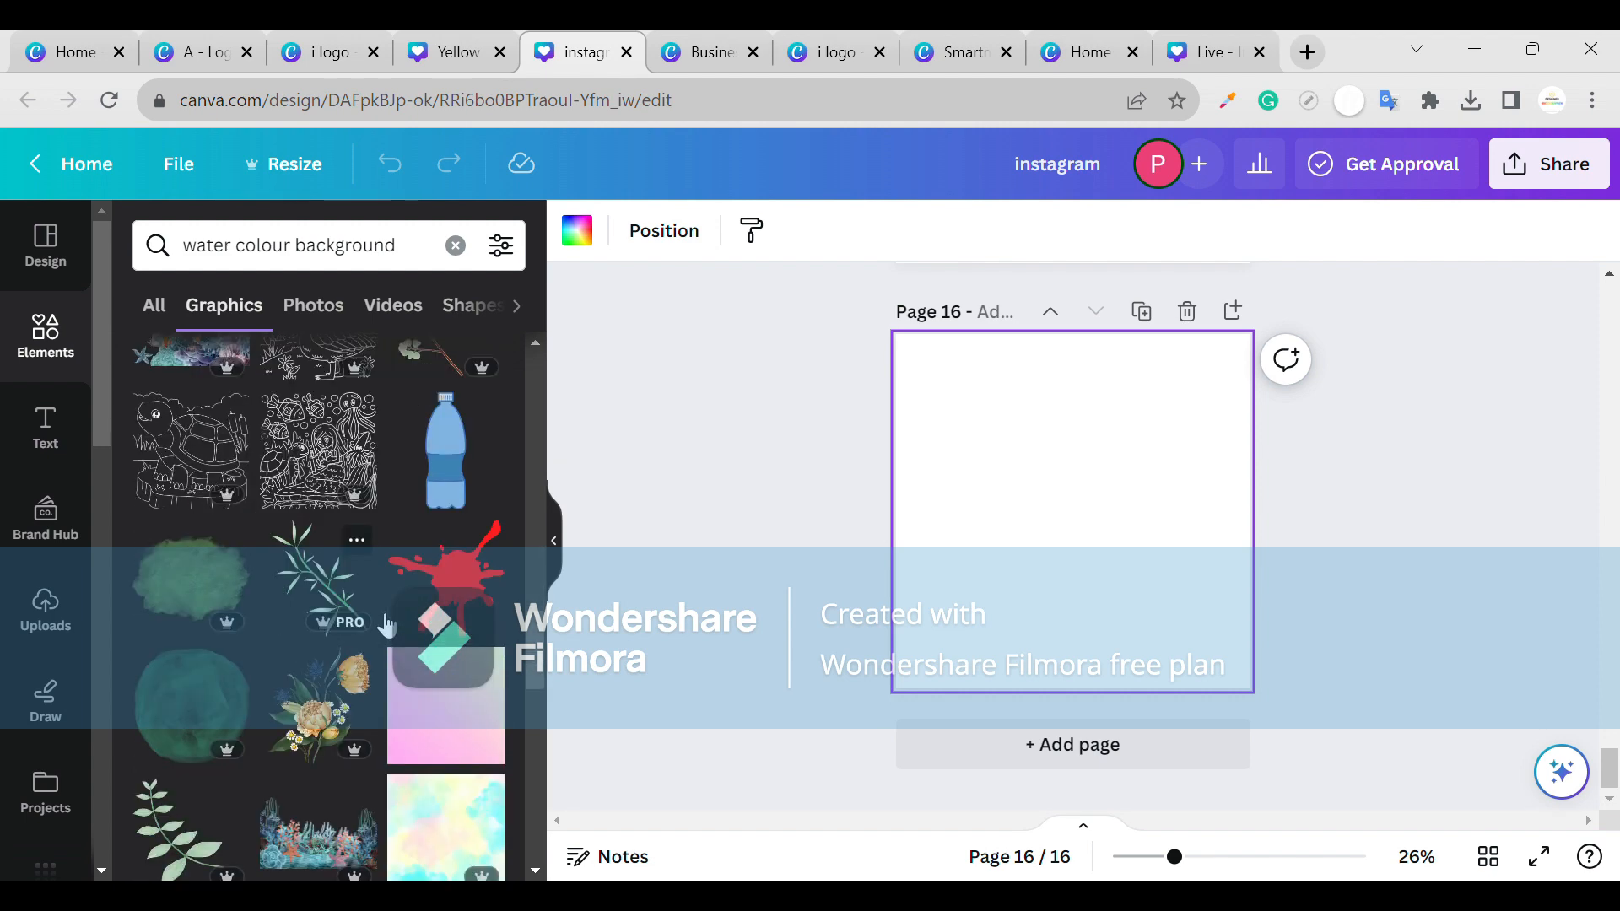
click(331, 313)
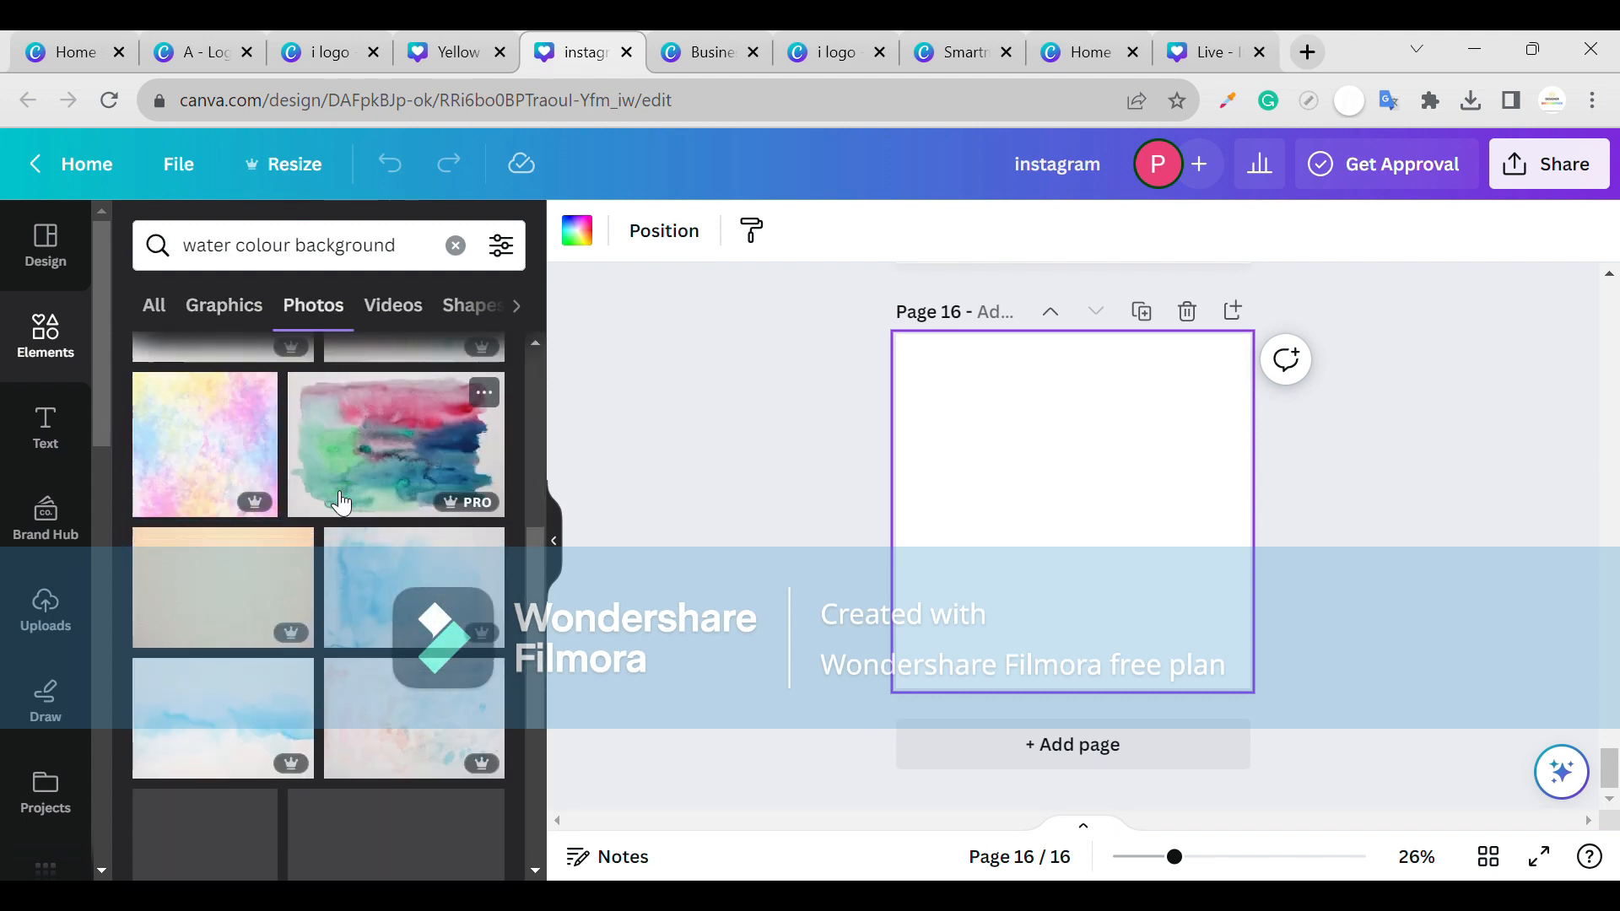
scroll(341, 503, down, 15)
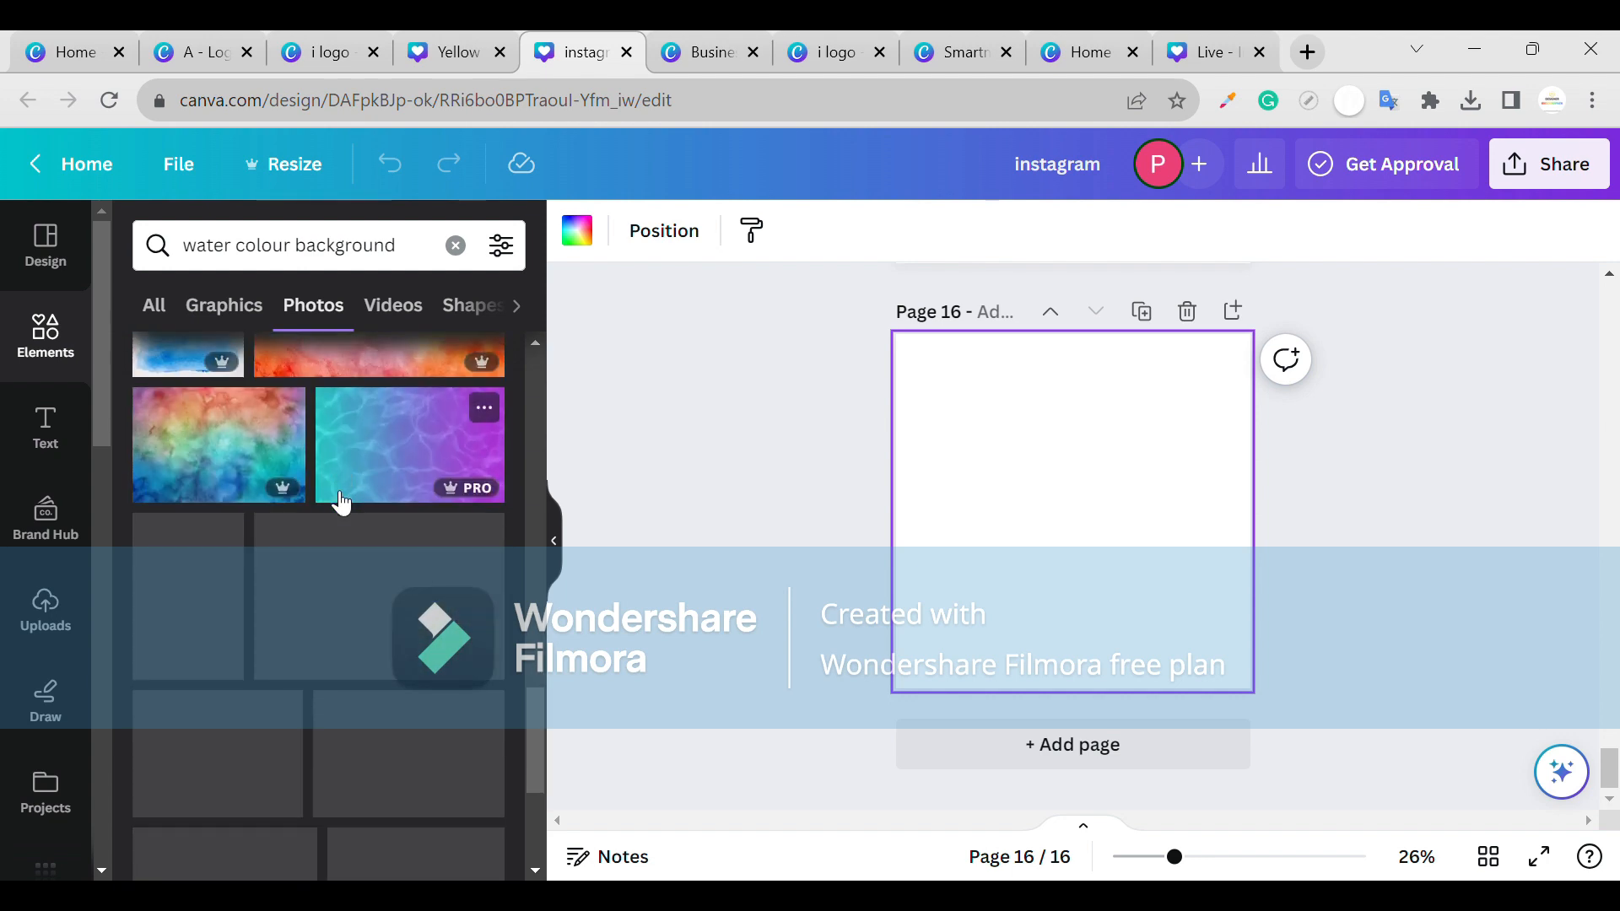
scroll(341, 504, down, 12)
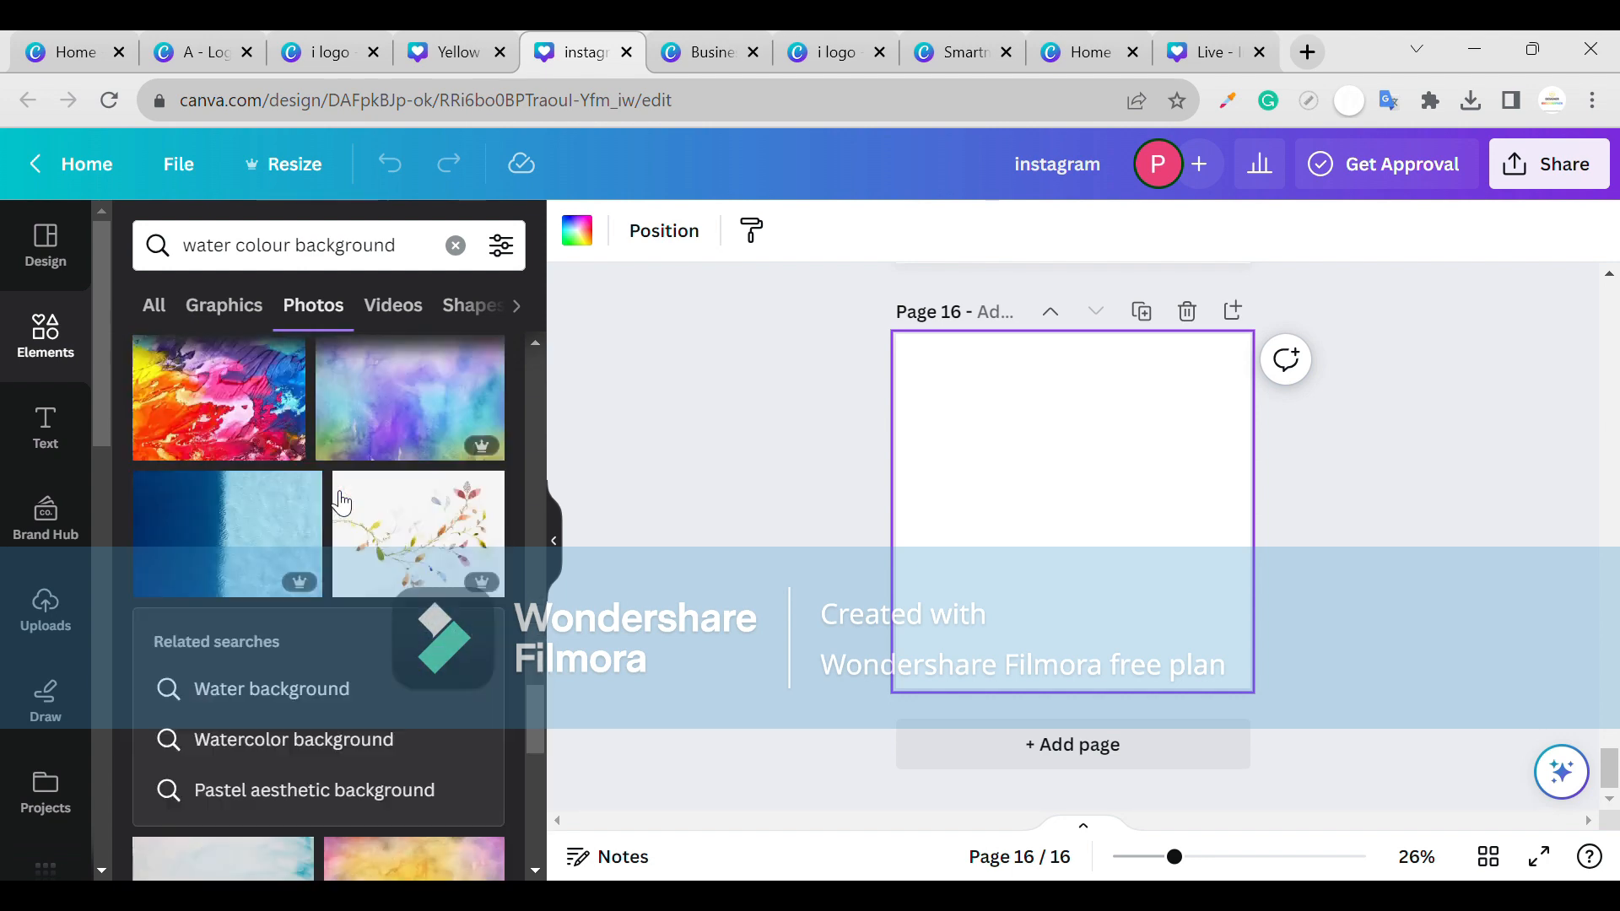
scroll(340, 503, down, 15)
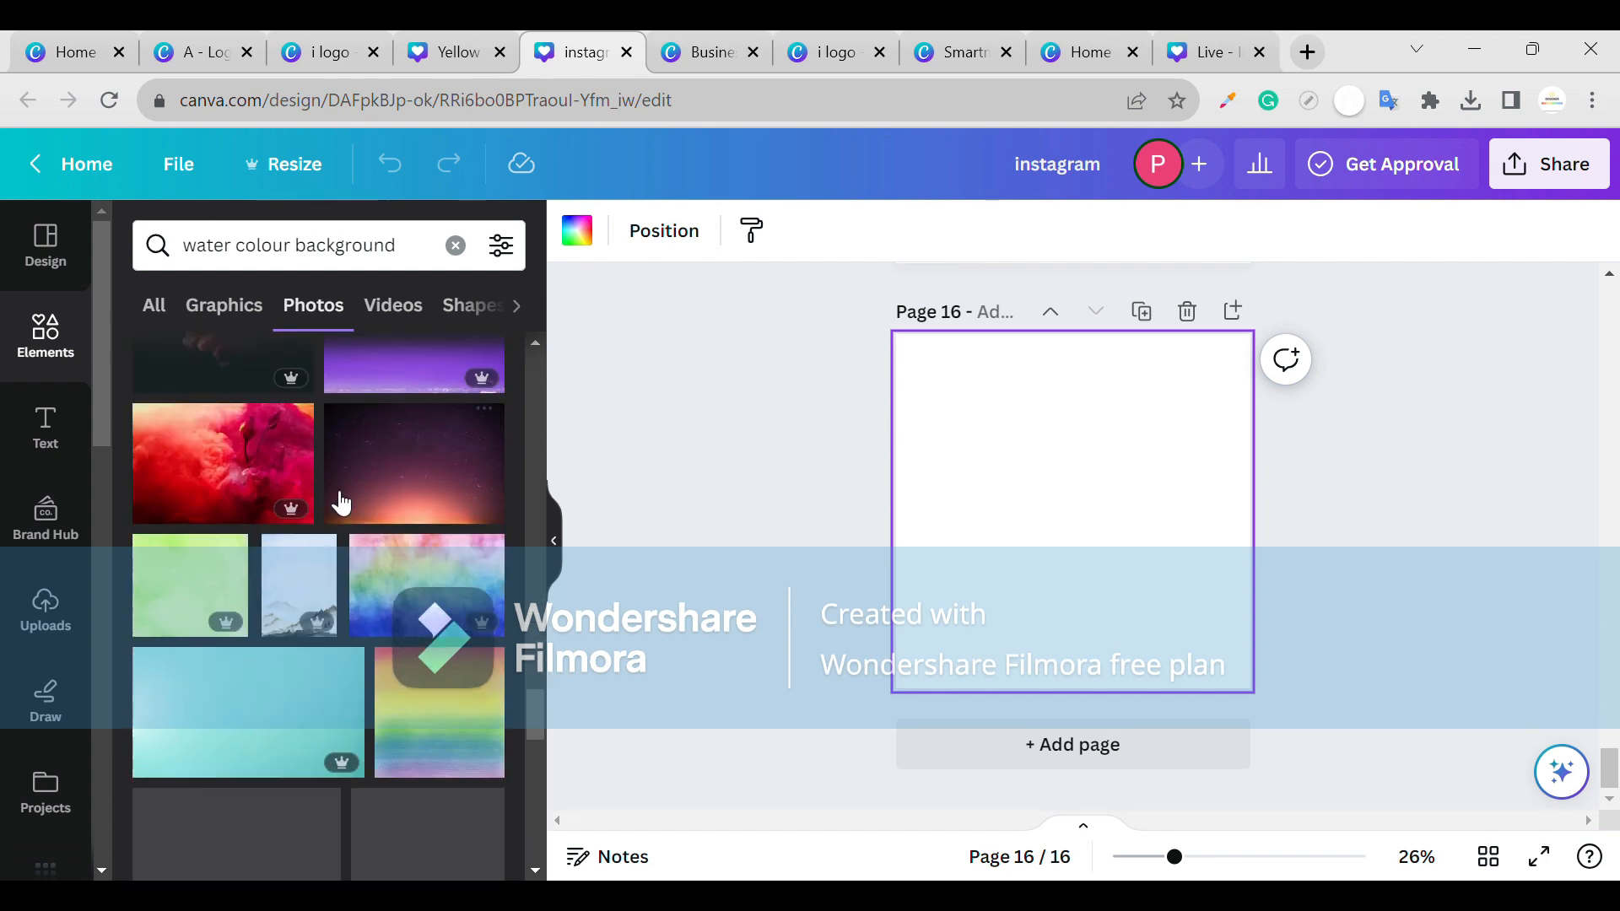
scroll(341, 504, down, 3)
click(225, 439)
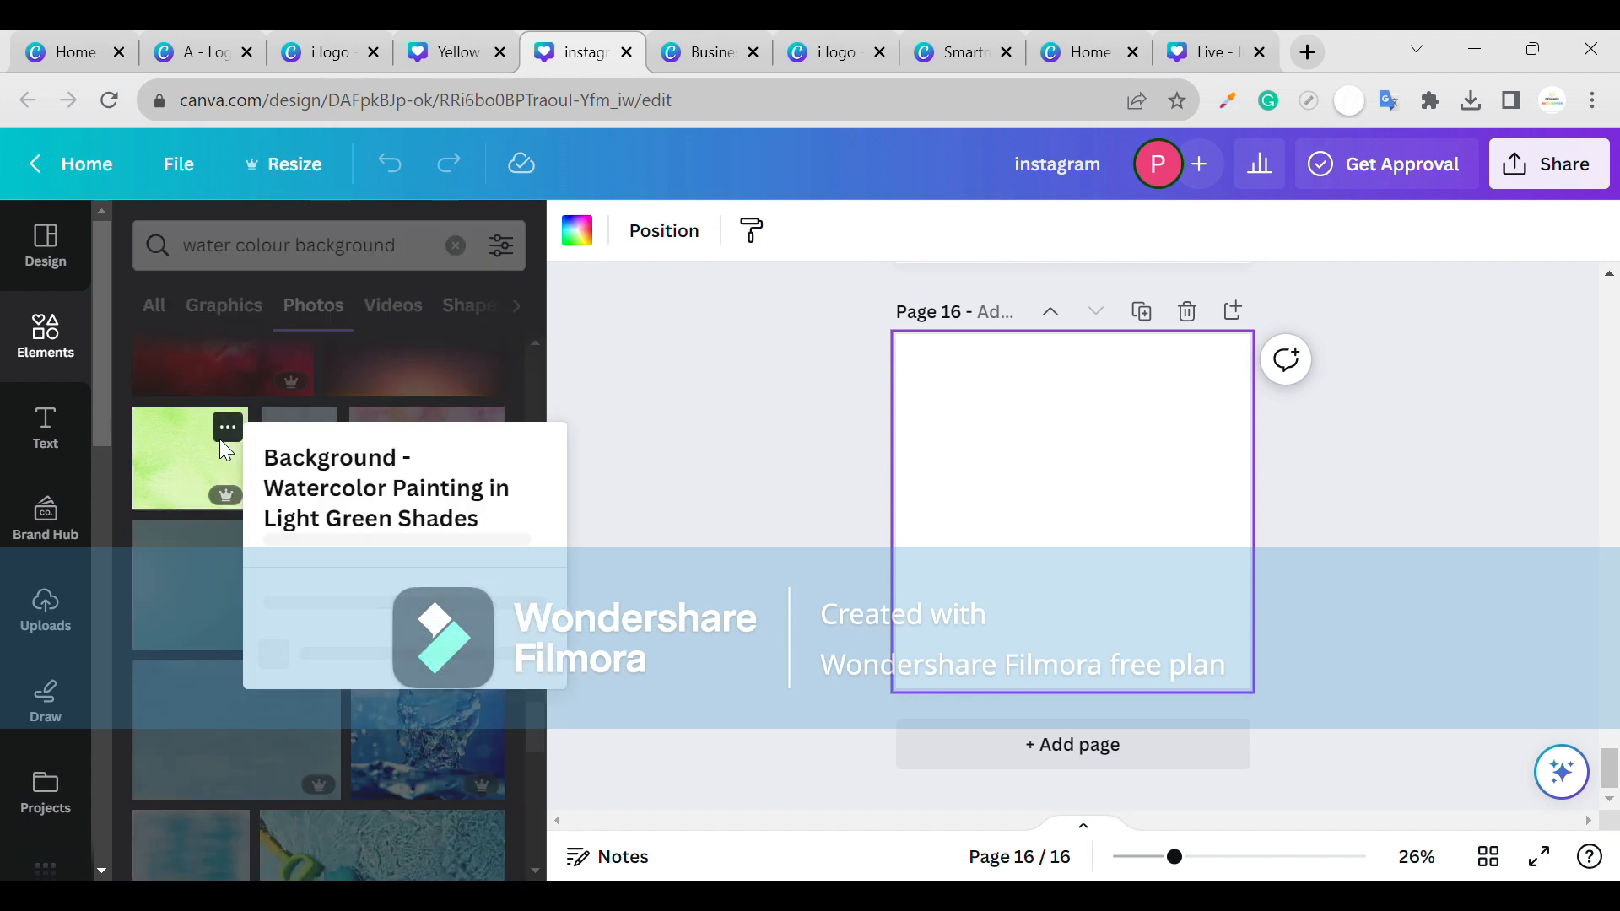
click(182, 459)
click(187, 505)
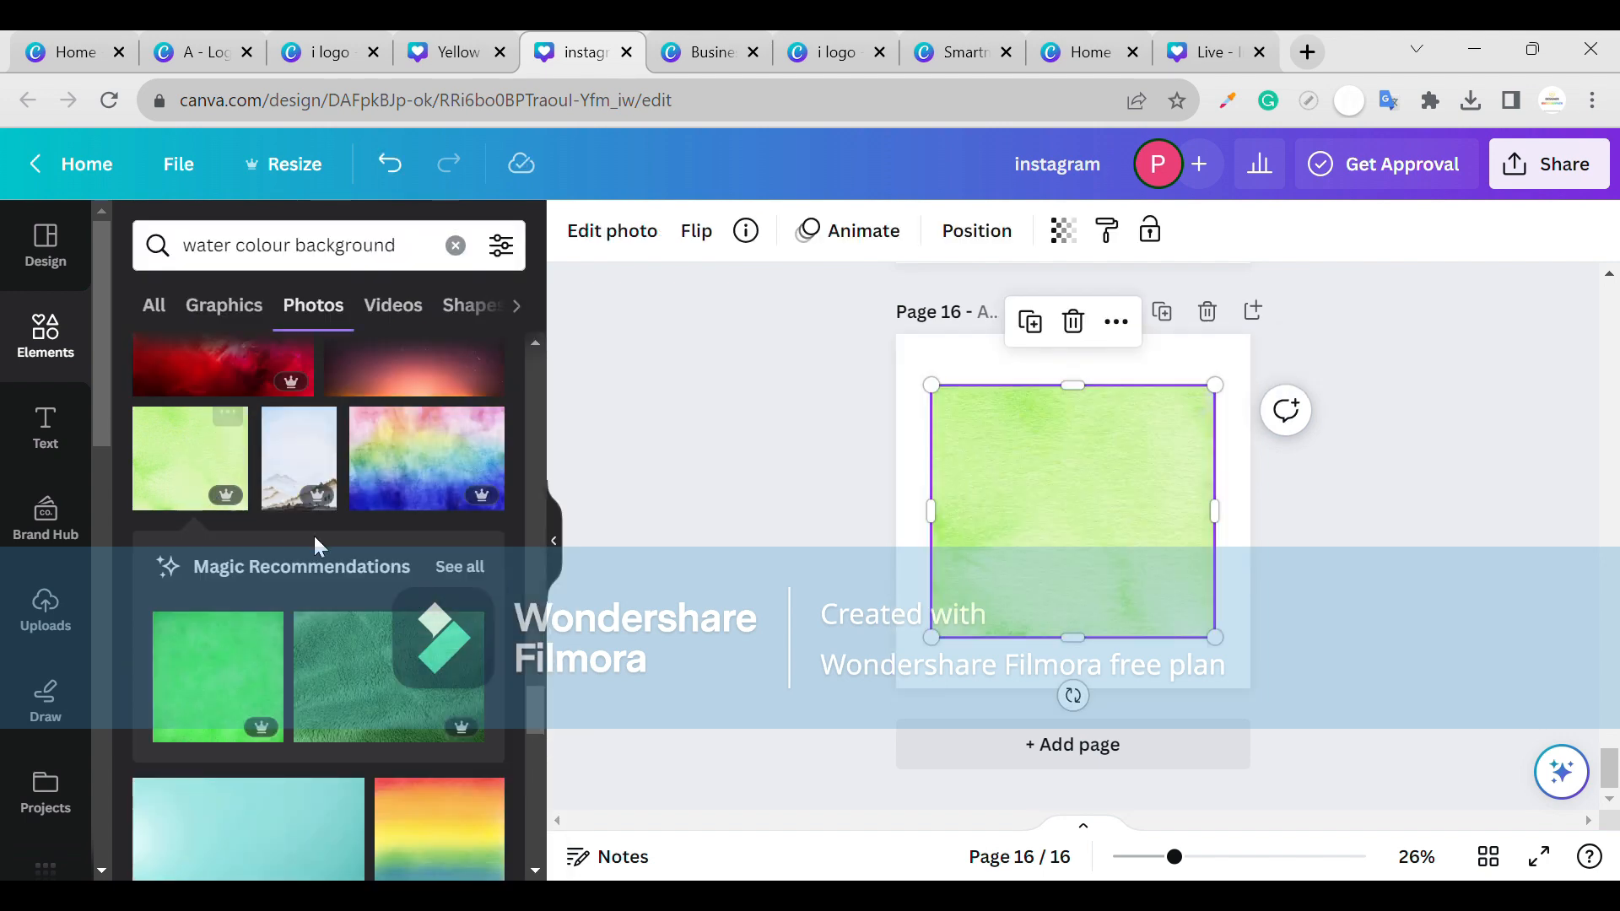
- Look through more of the water colour background photos for other suitable images
scroll(314, 540, down, 10)
scroll(278, 611, down, 10)
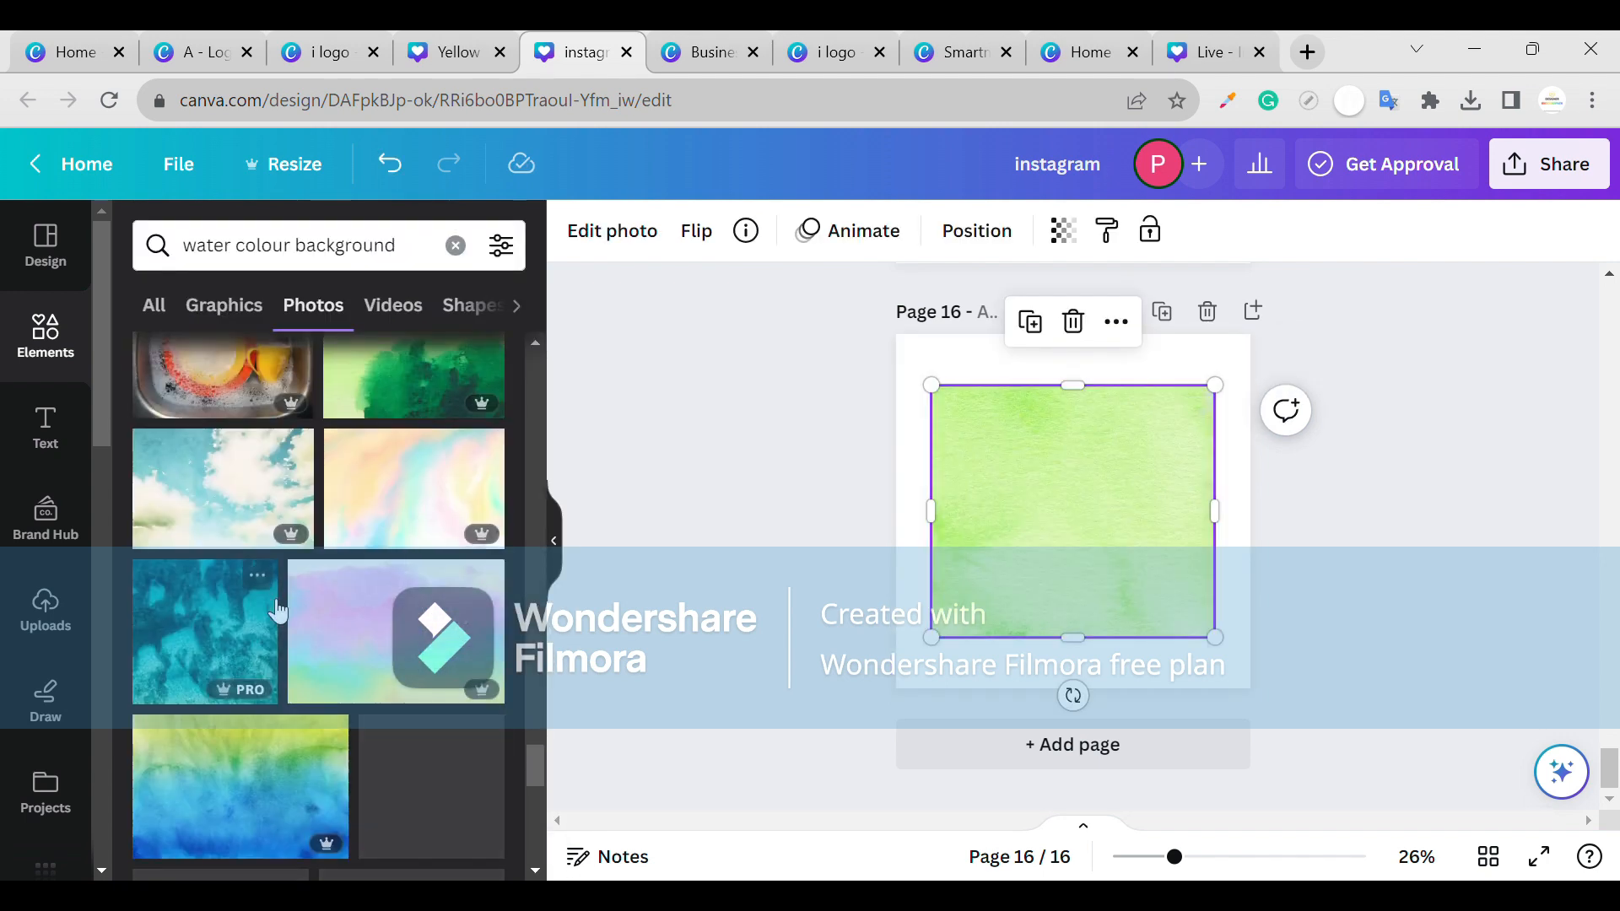
scroll(270, 609, down, 10)
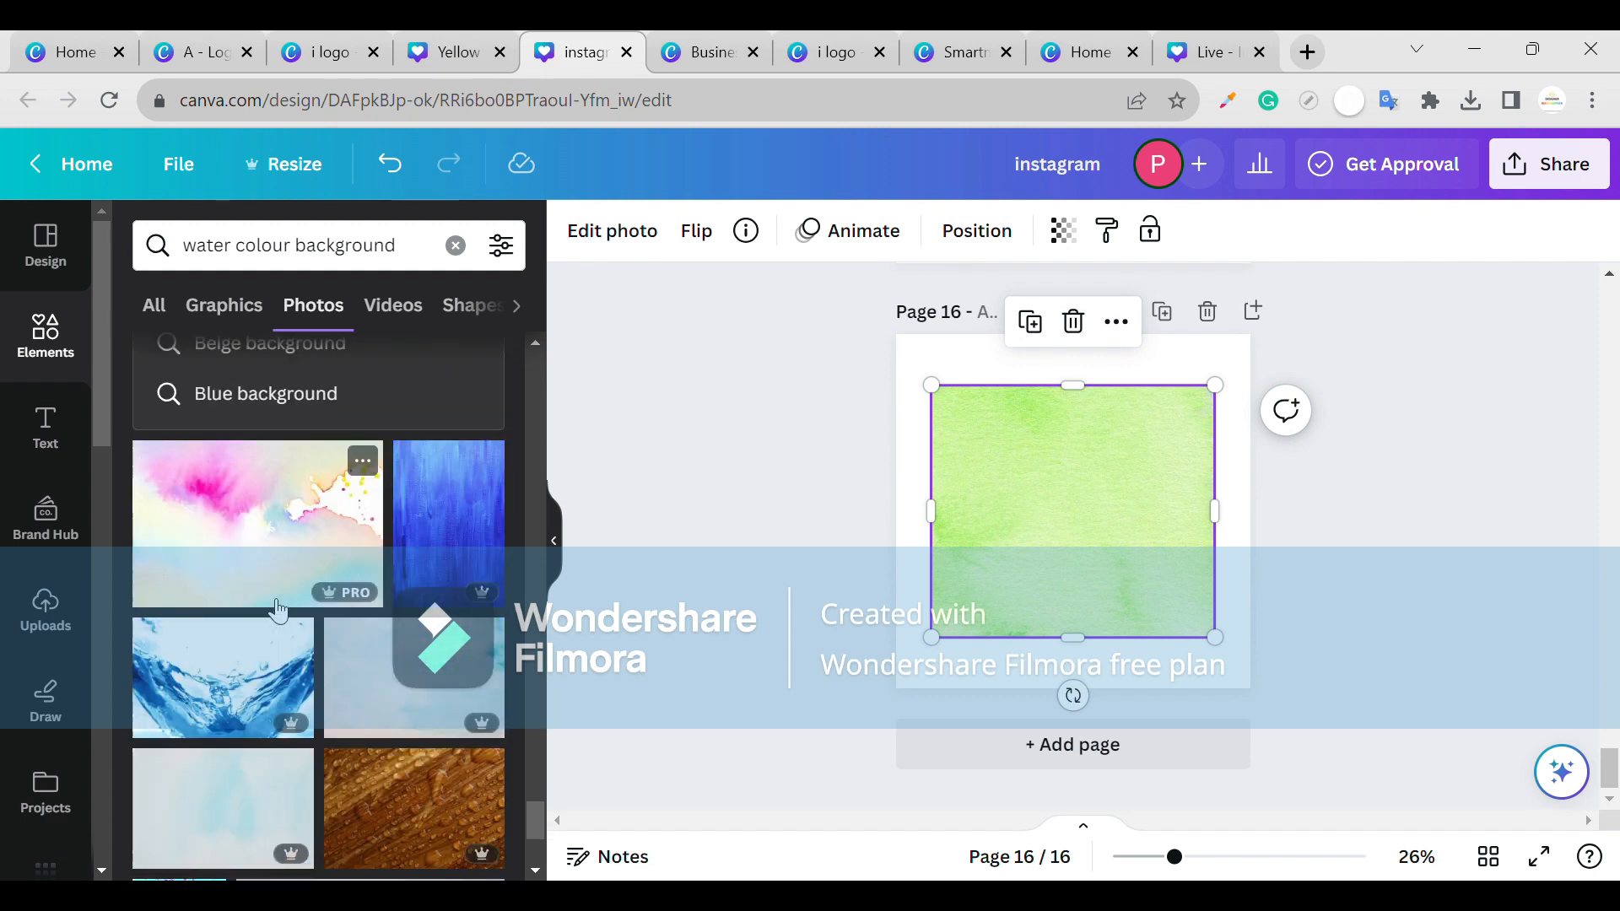
scroll(278, 610, down, 10)
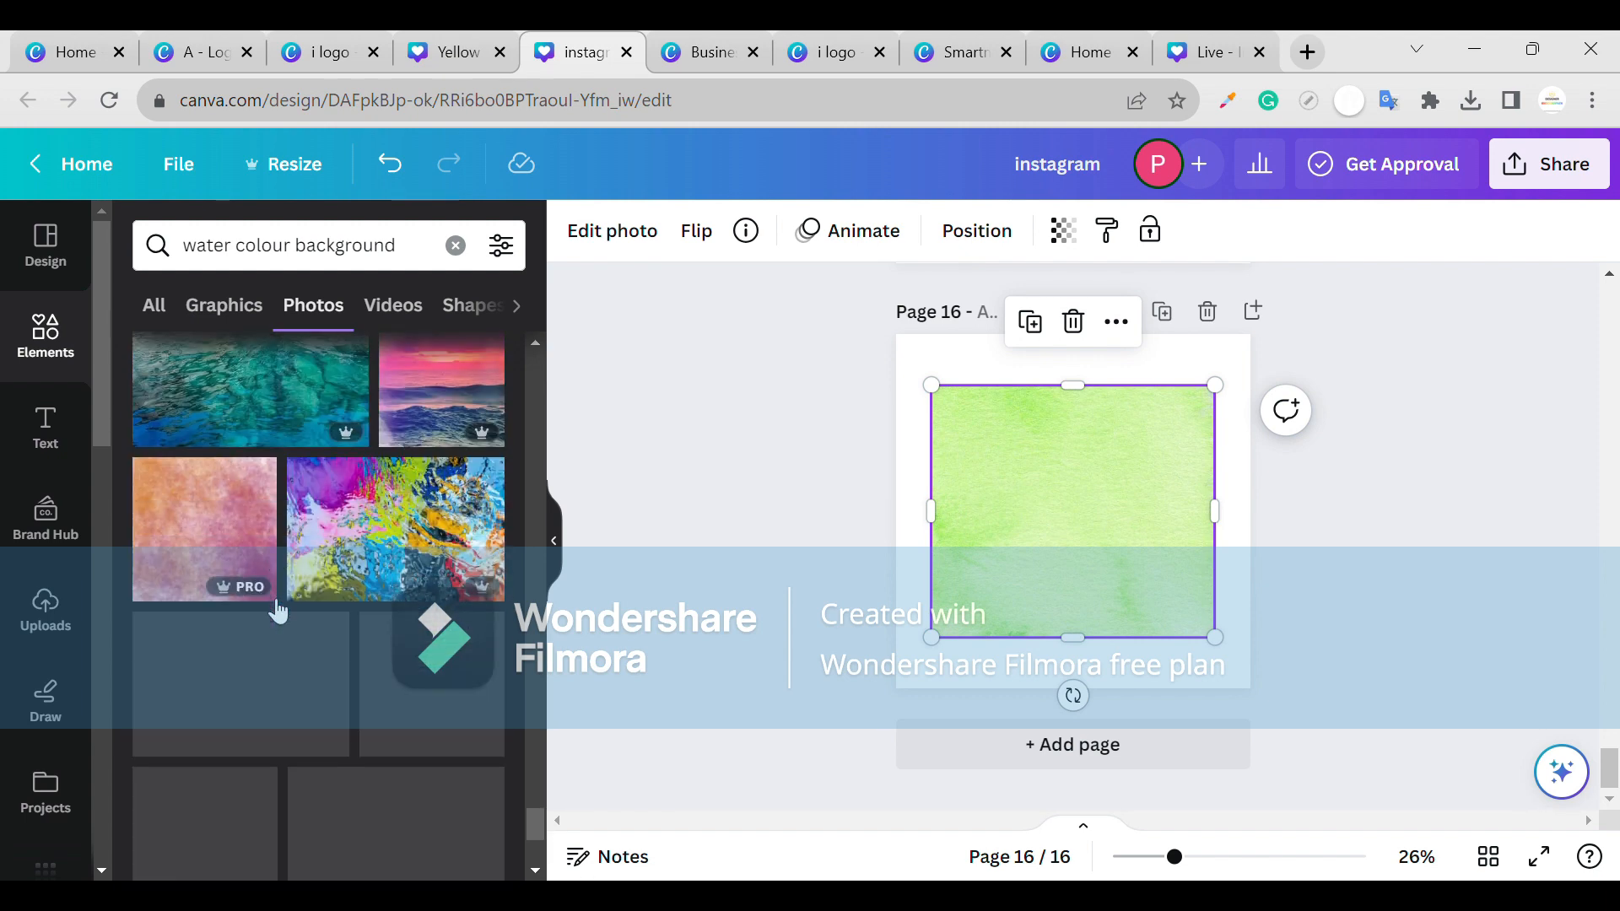
scroll(278, 611, down, 10)
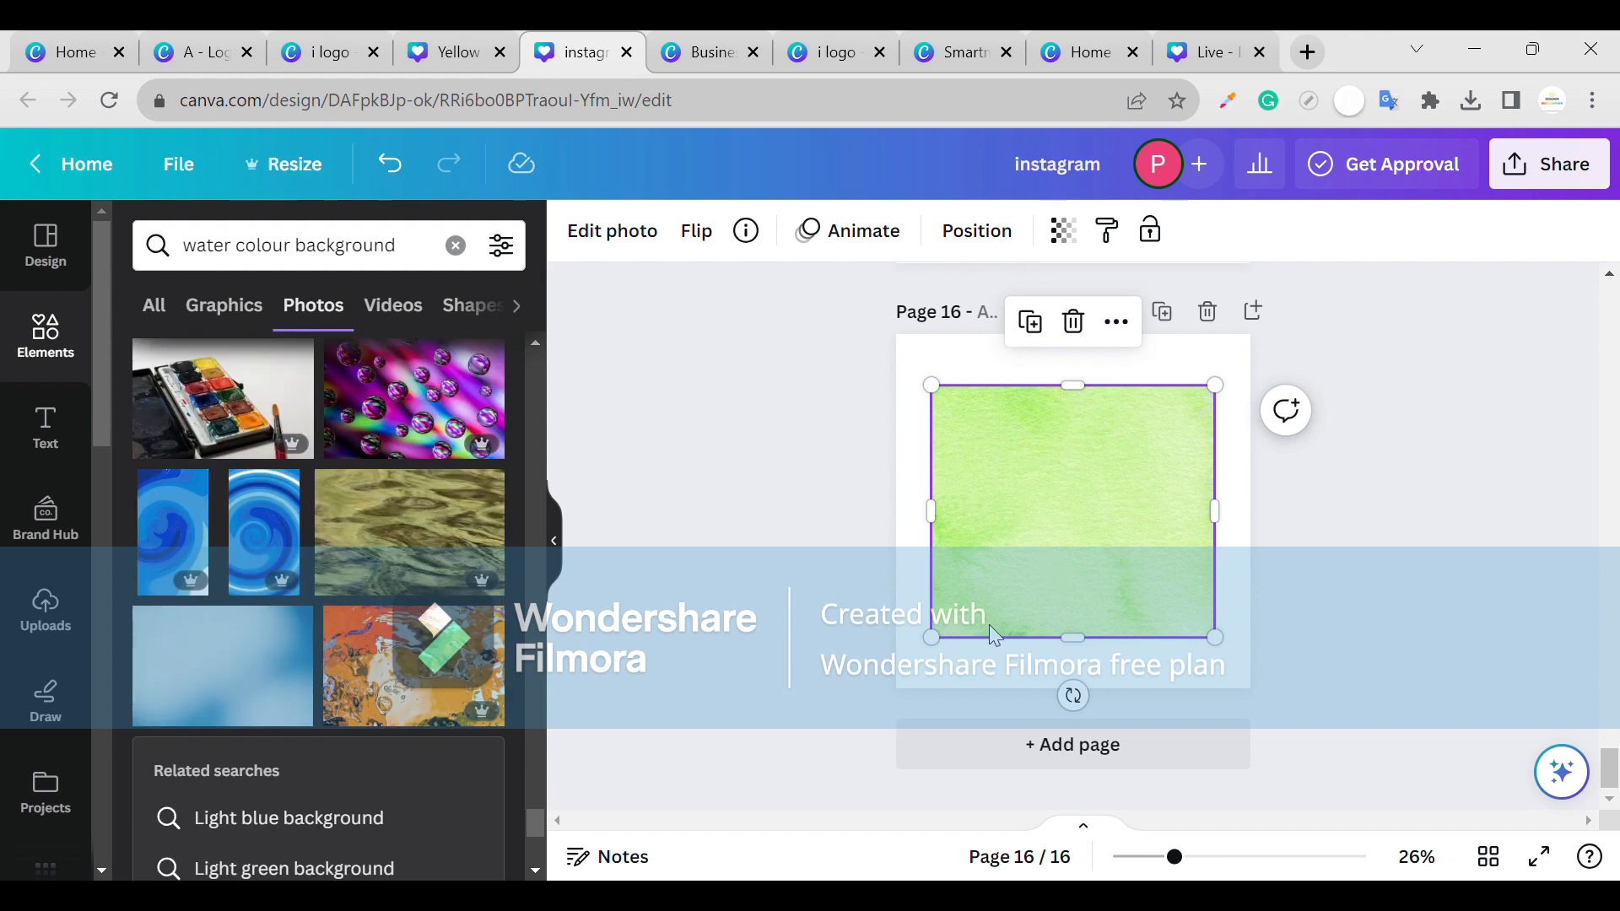
scroll(393, 645, down, 5)
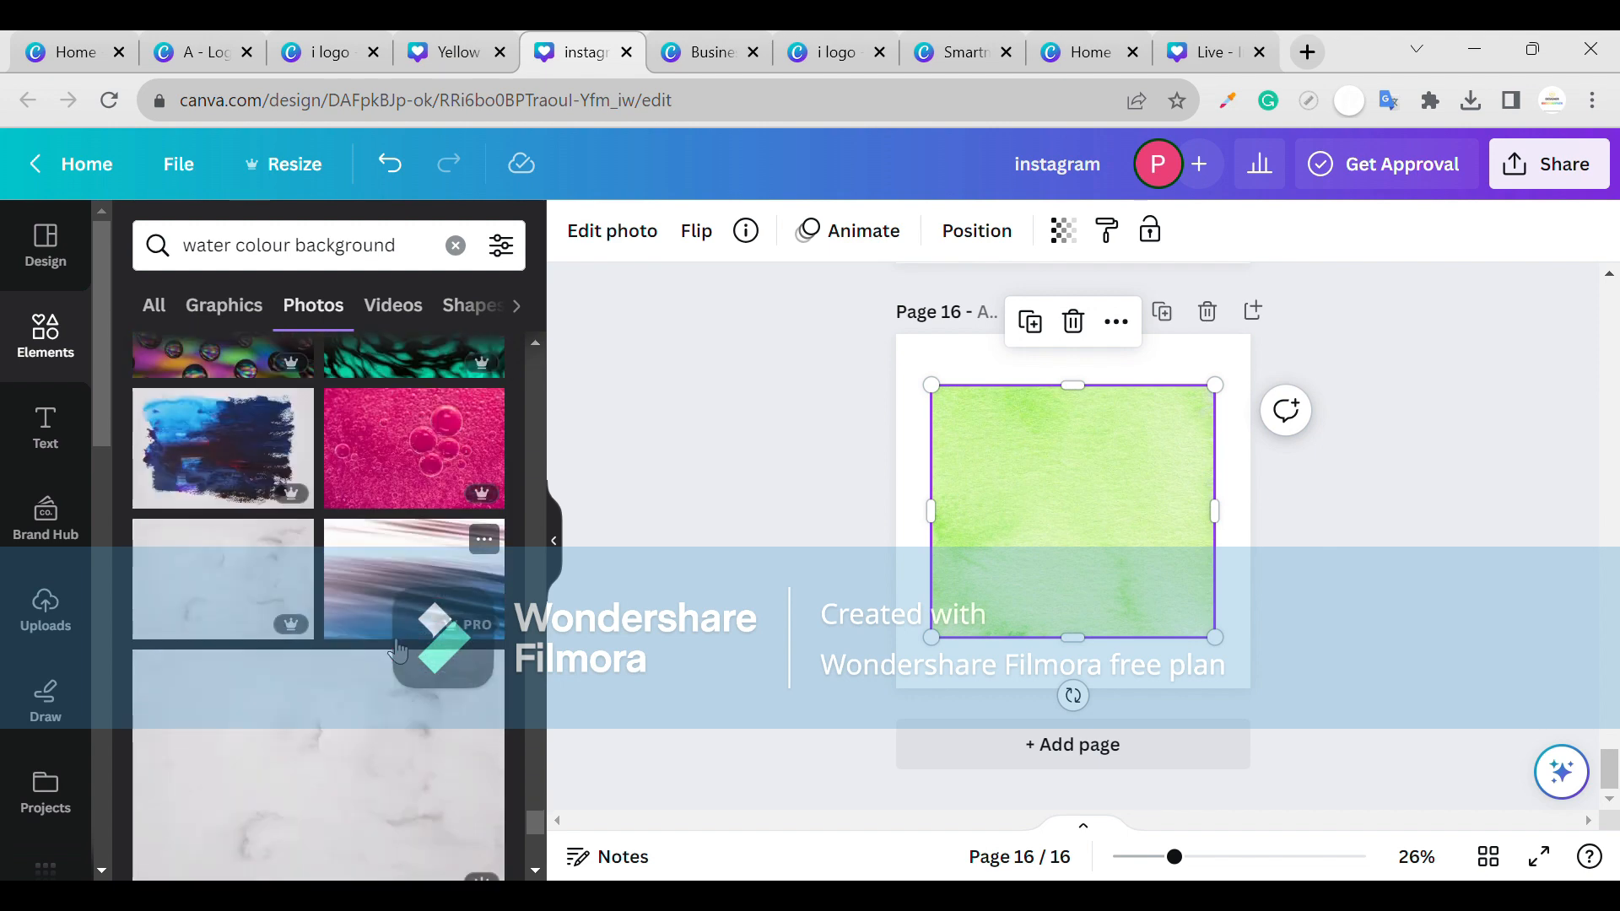
scroll(399, 652, down, 5)
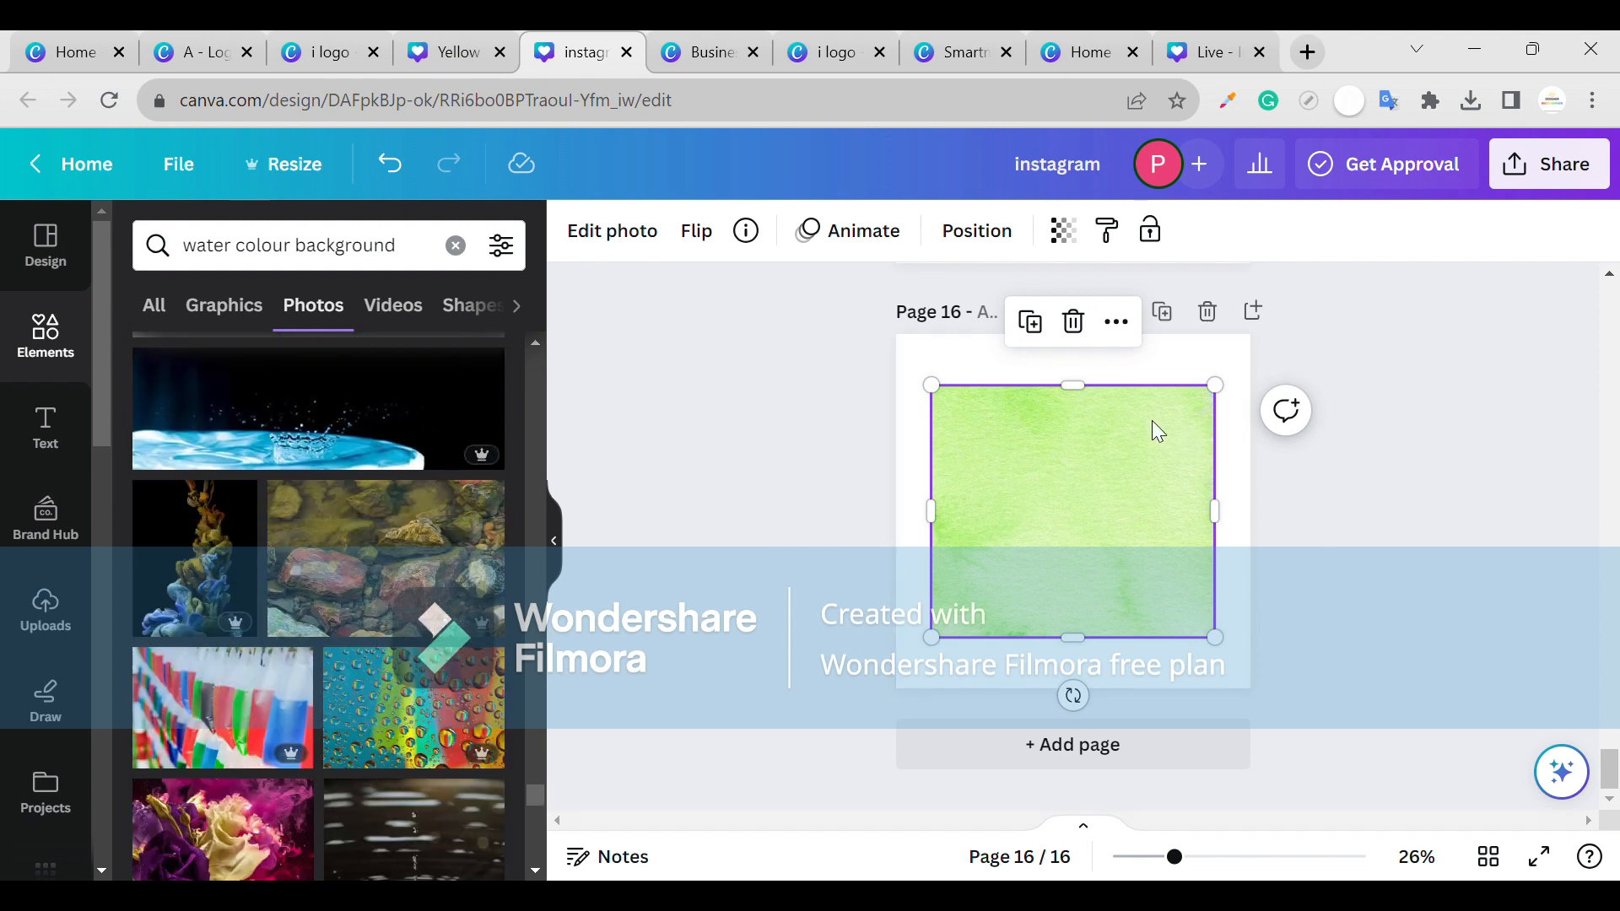
- Enlarge the light green watercolour photo from two opposite corners until it covers the whole of page 16
drag(1222, 408, 1293, 342)
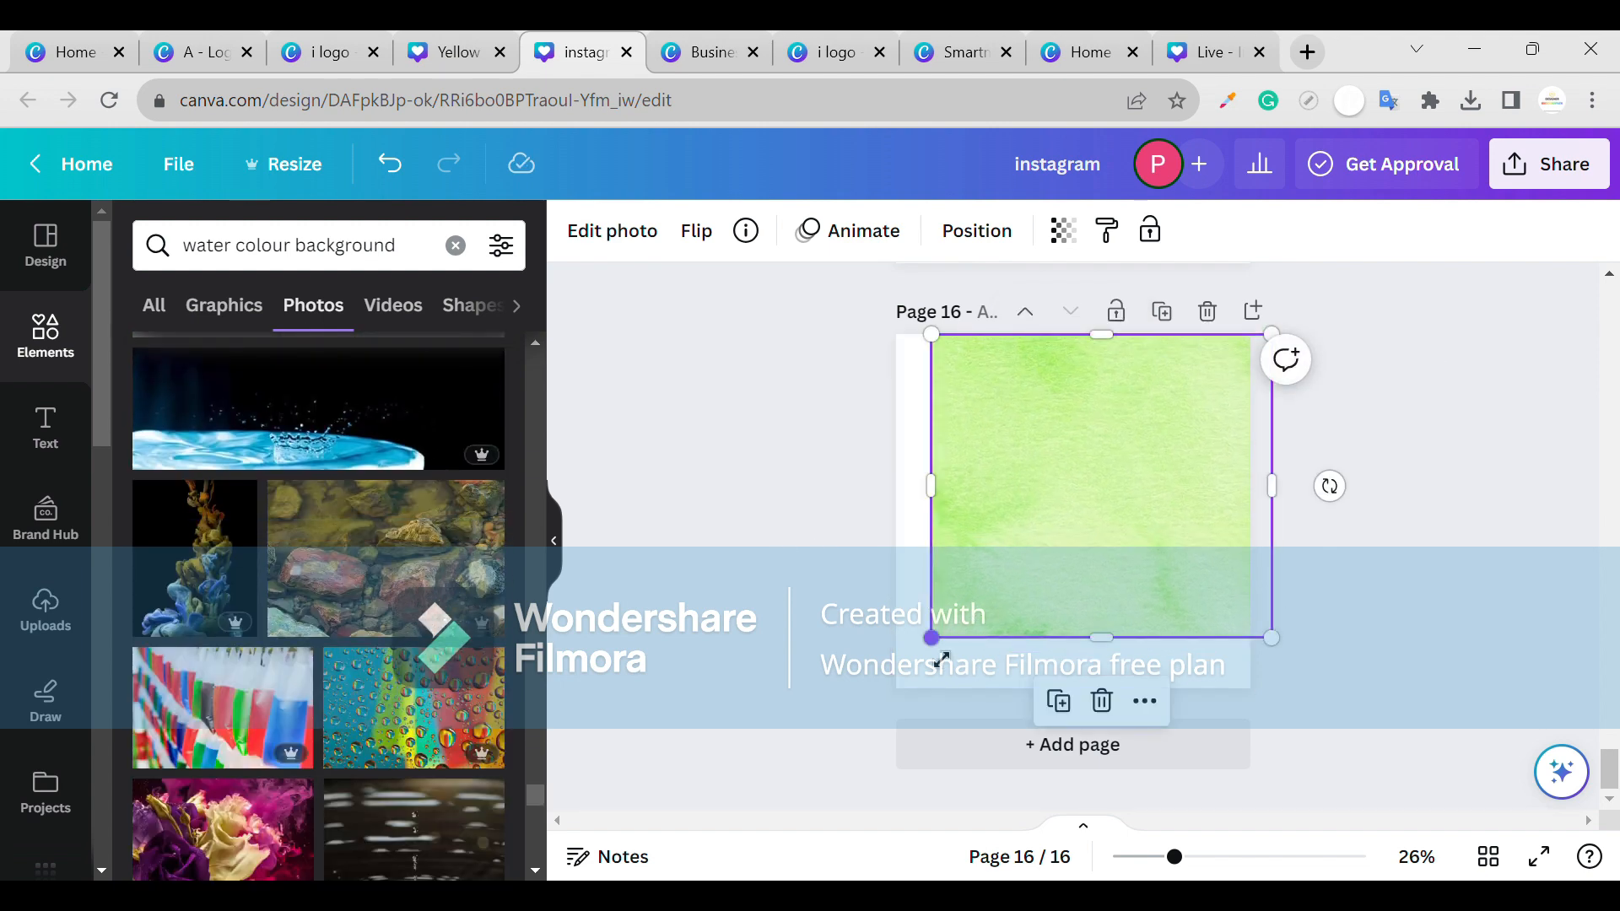
drag(933, 643, 898, 720)
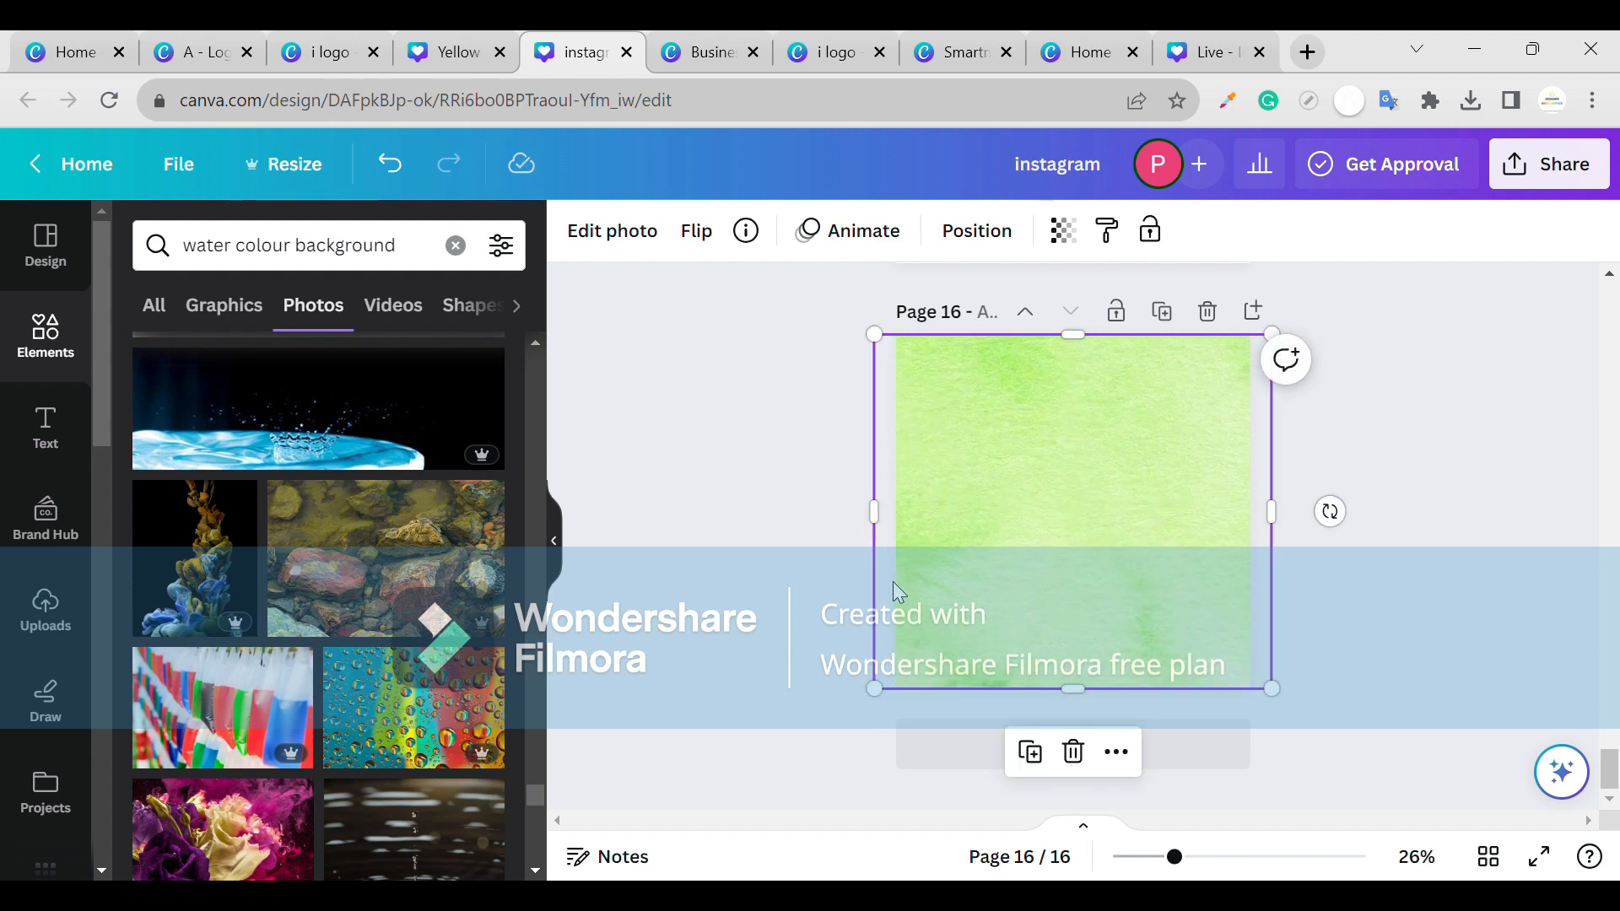
click(772, 555)
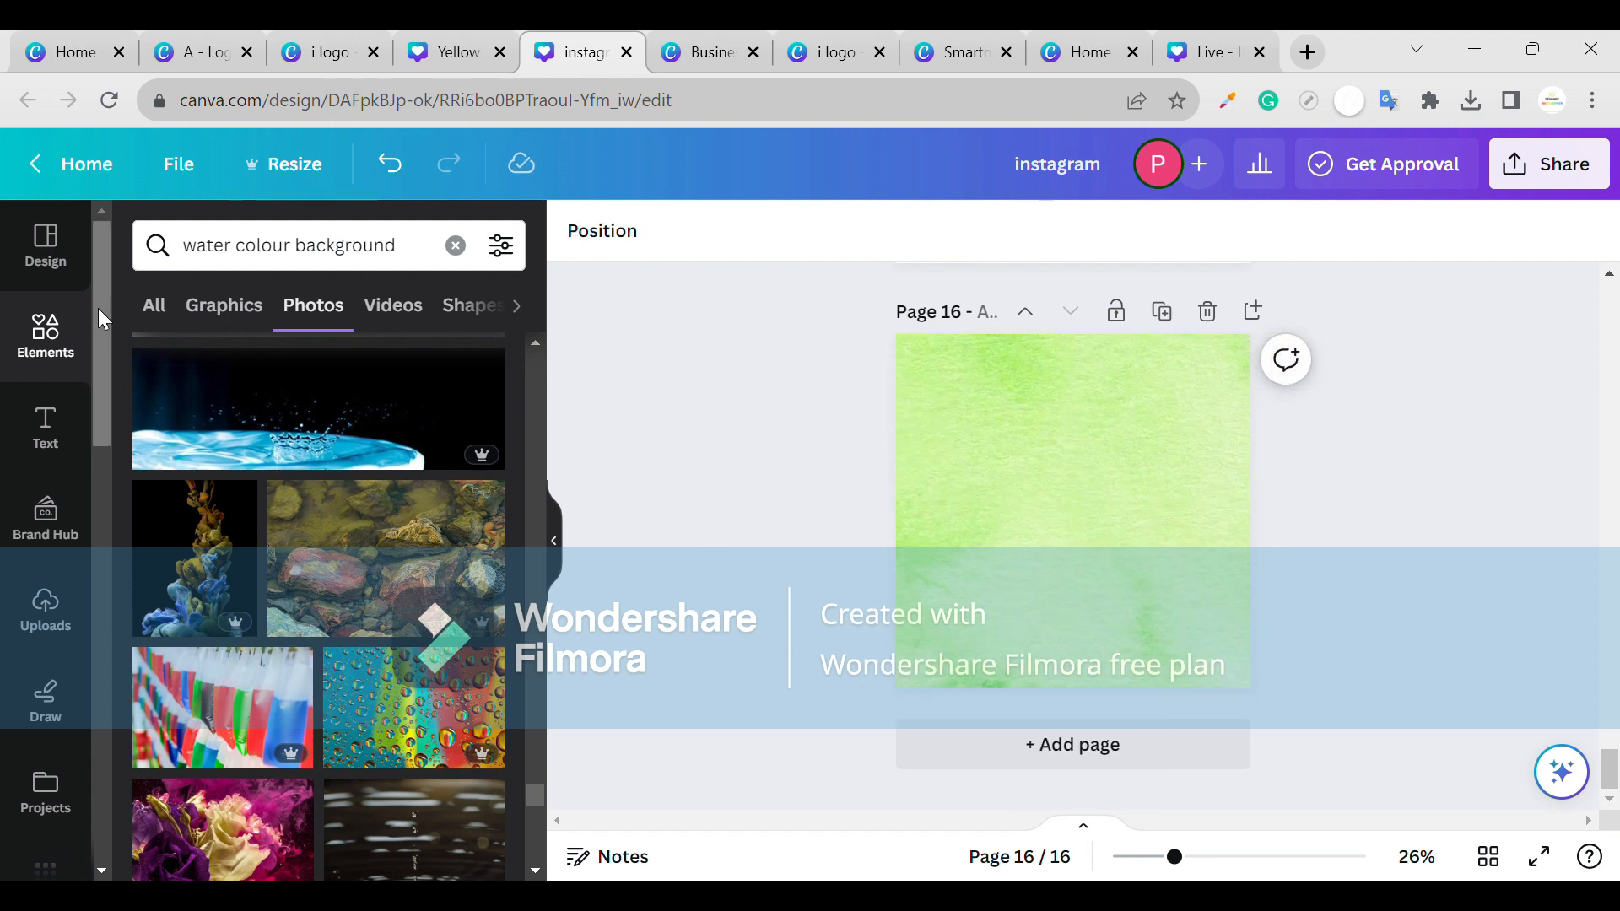
- Search the elements for "sap" and clear that search
click(455, 245)
text(sap)
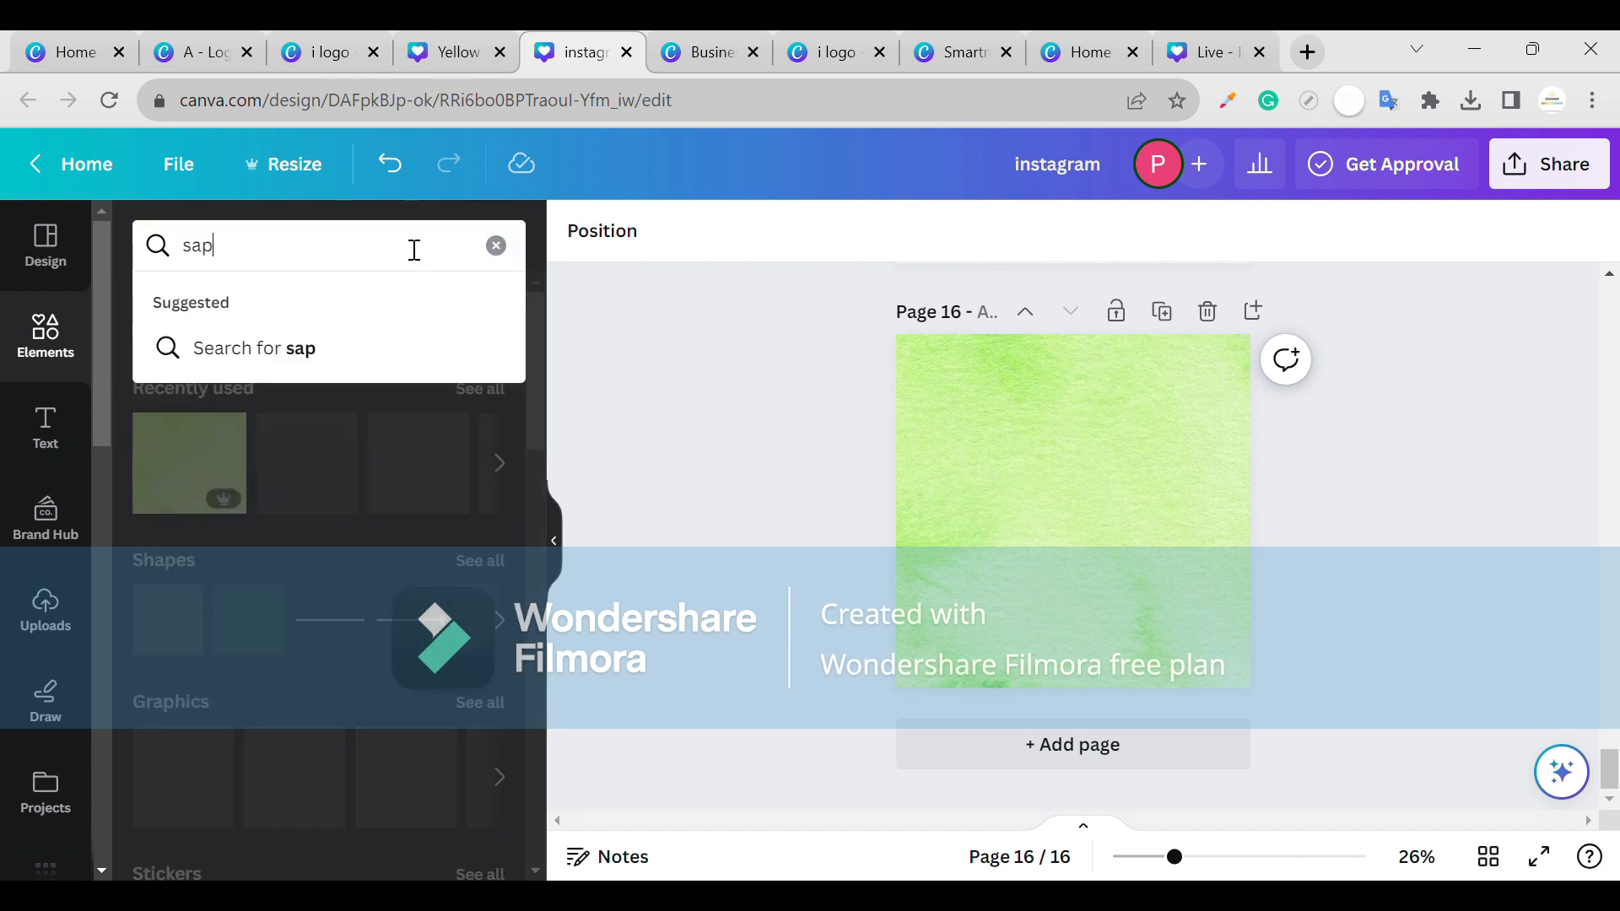
key(Return)
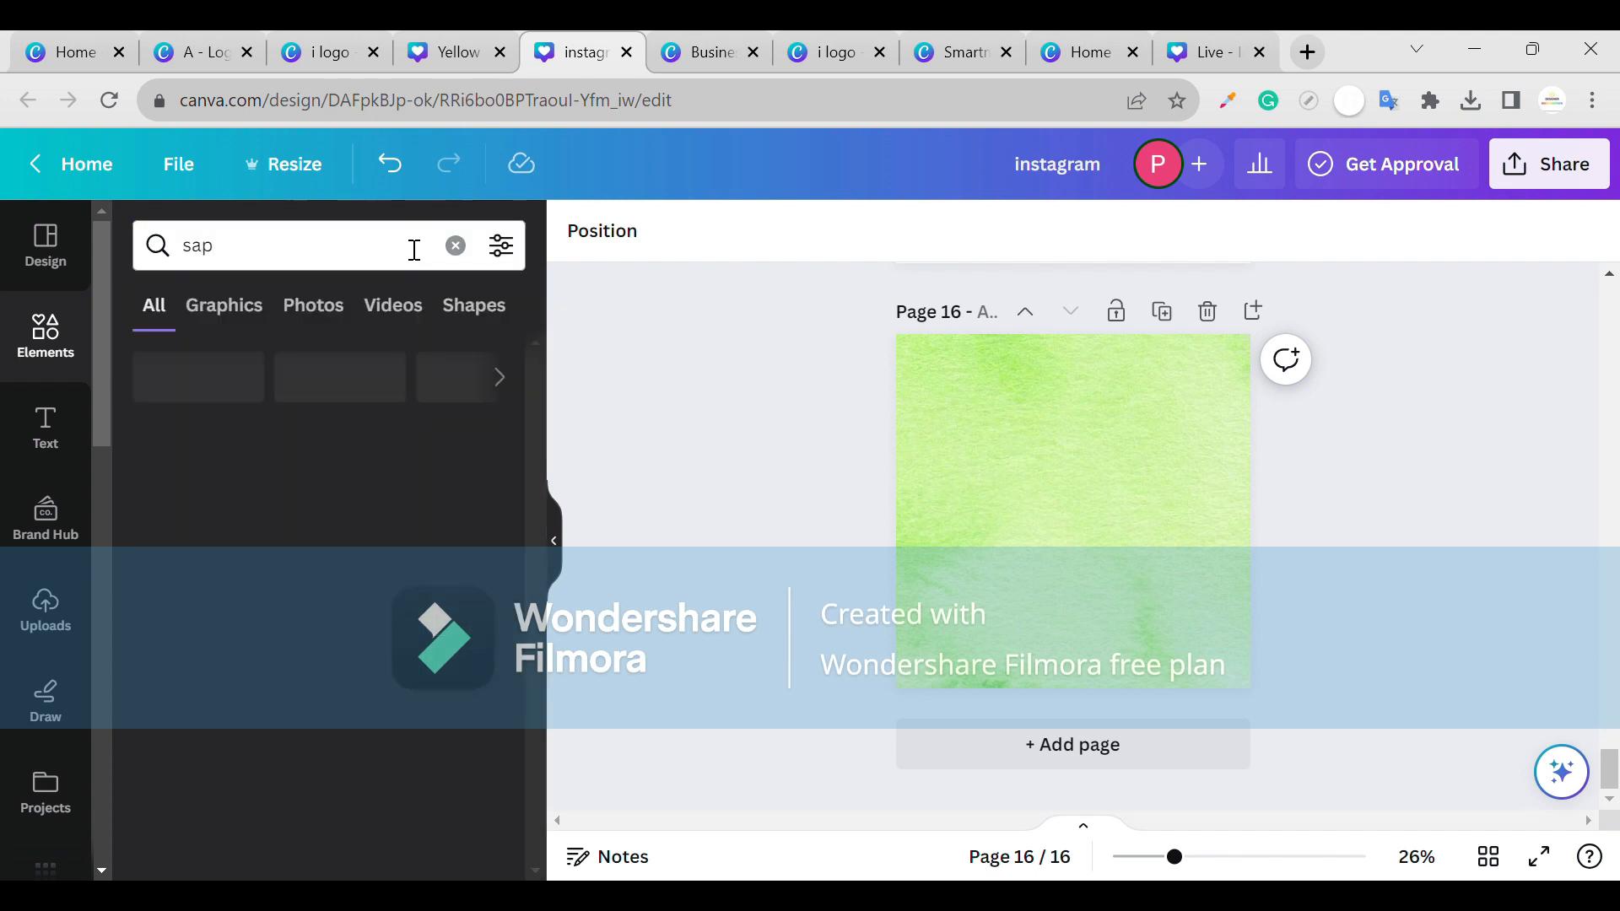
click(455, 245)
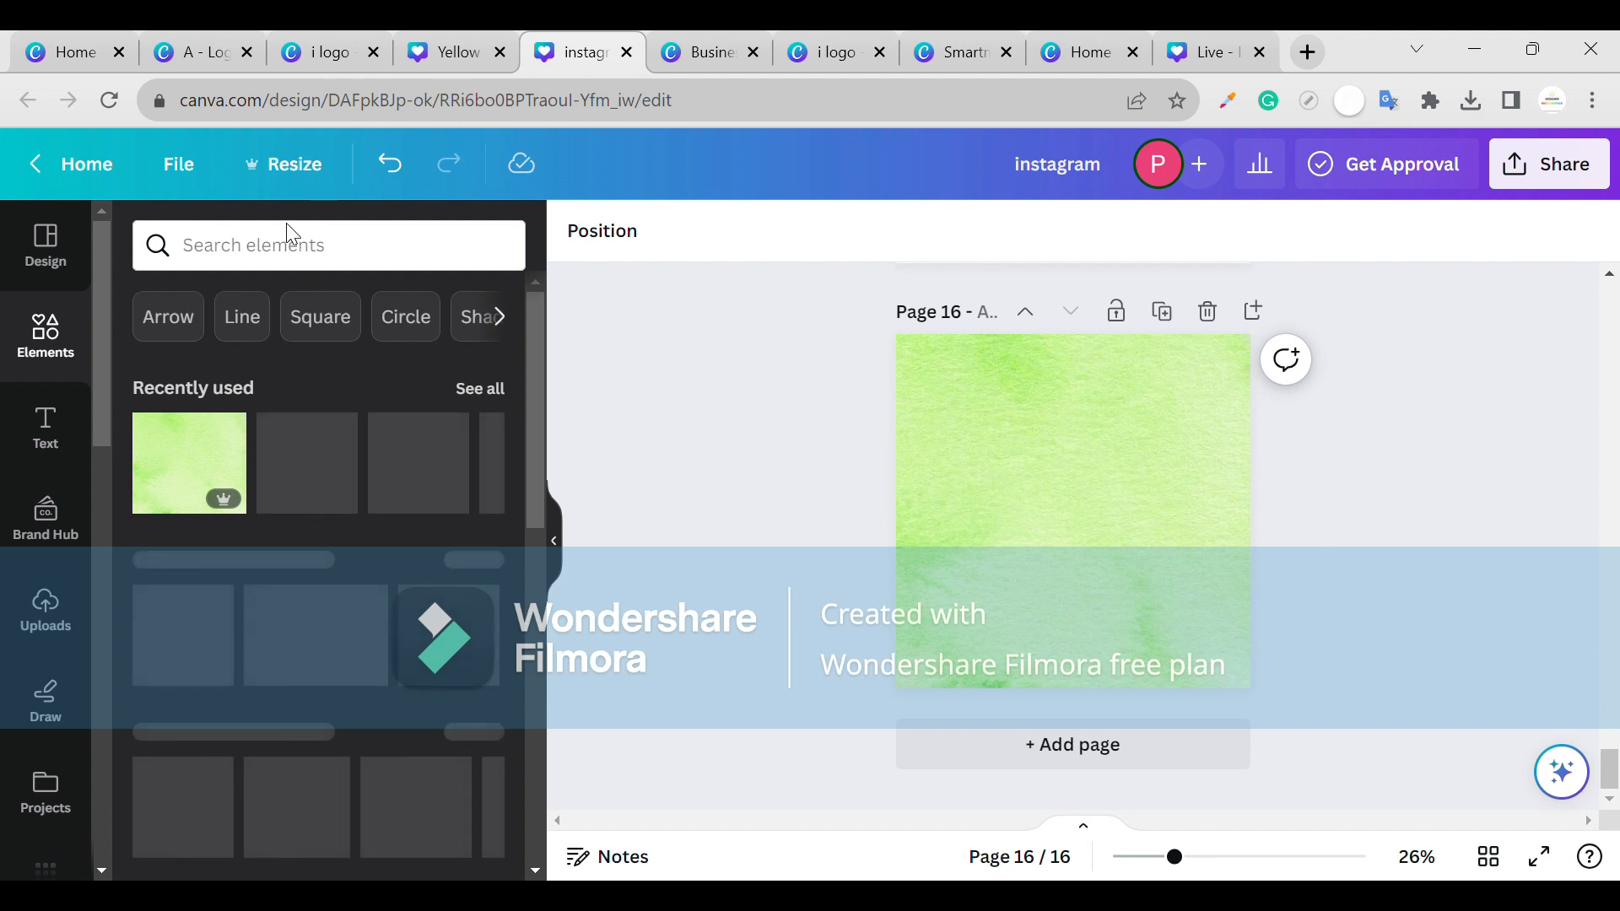
- Search the elements for "swellners setting" and look through all the matching graphics
click(208, 254)
text(sw)
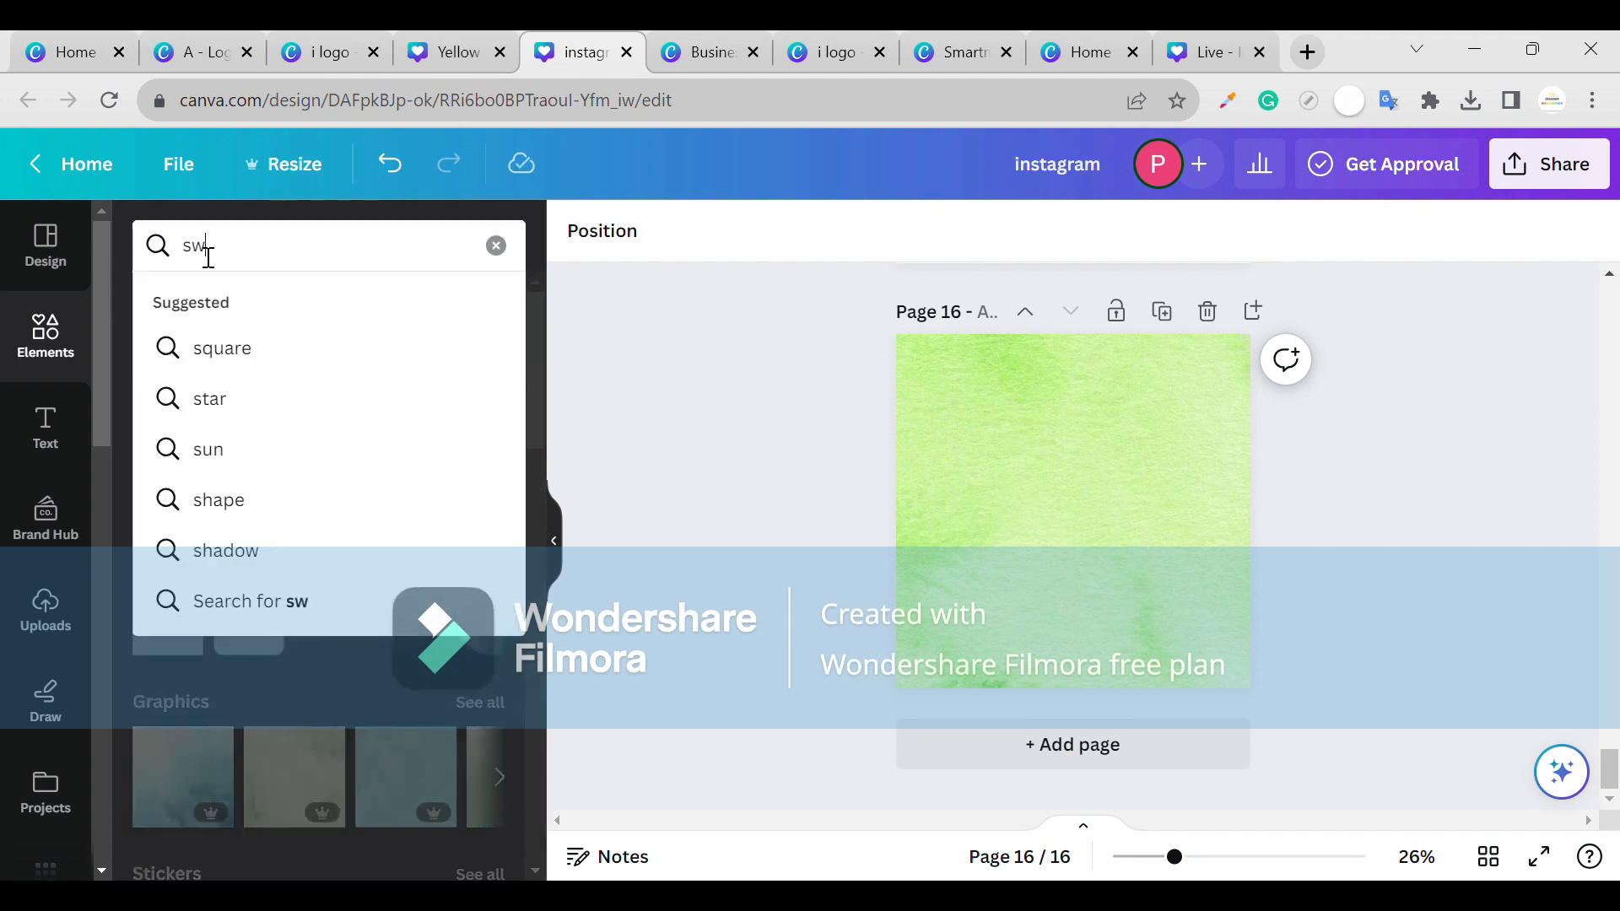
text(ell)
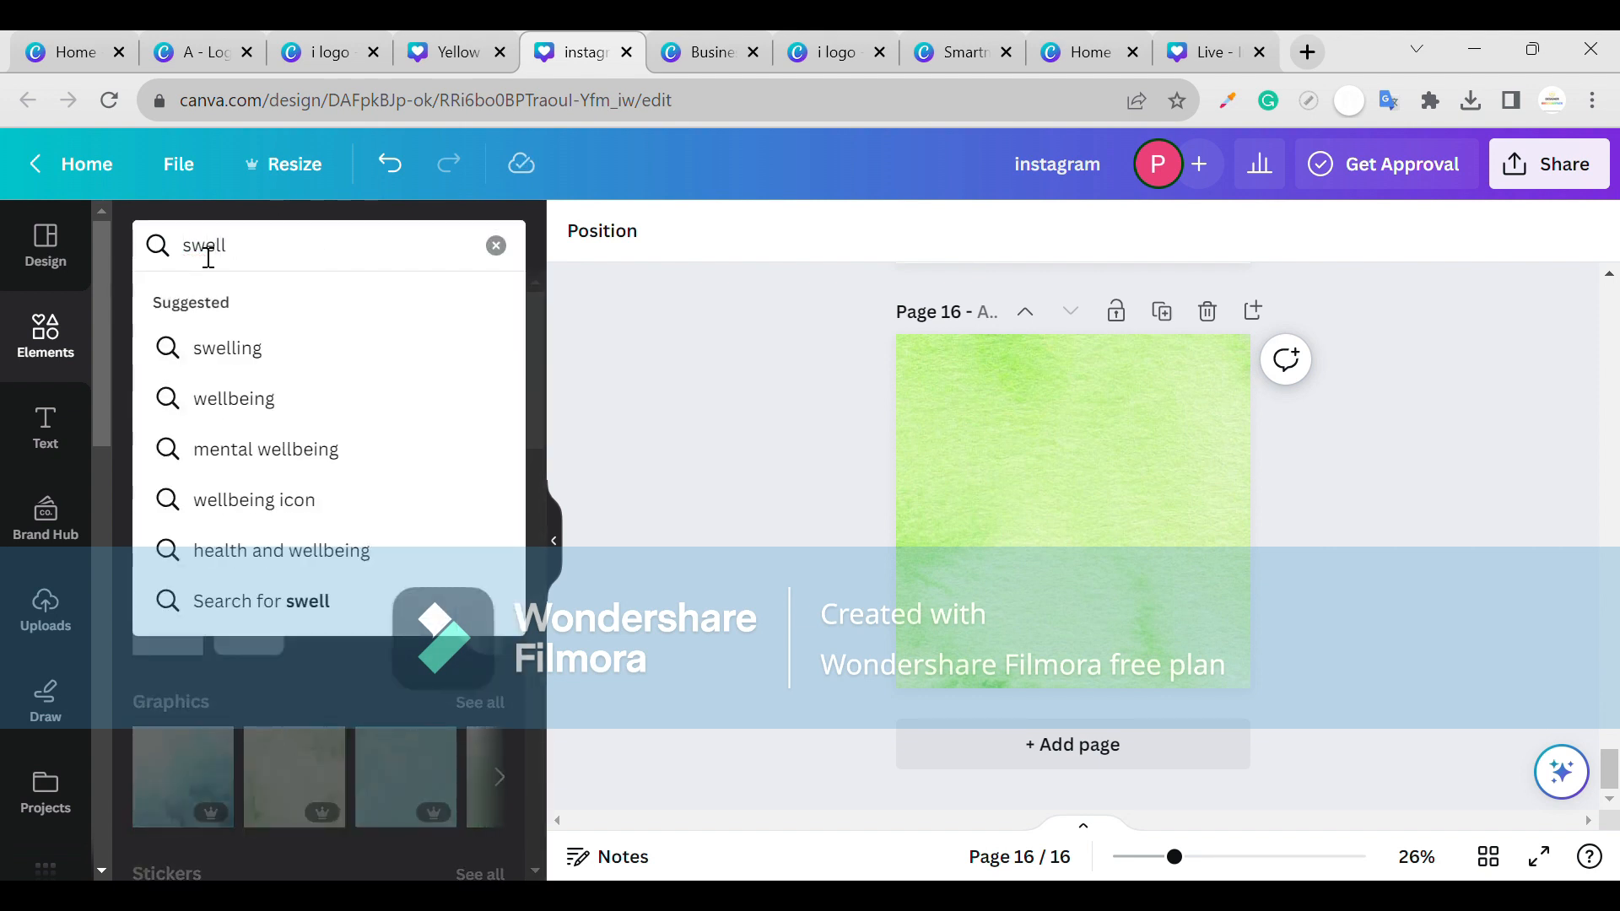
text(ners)
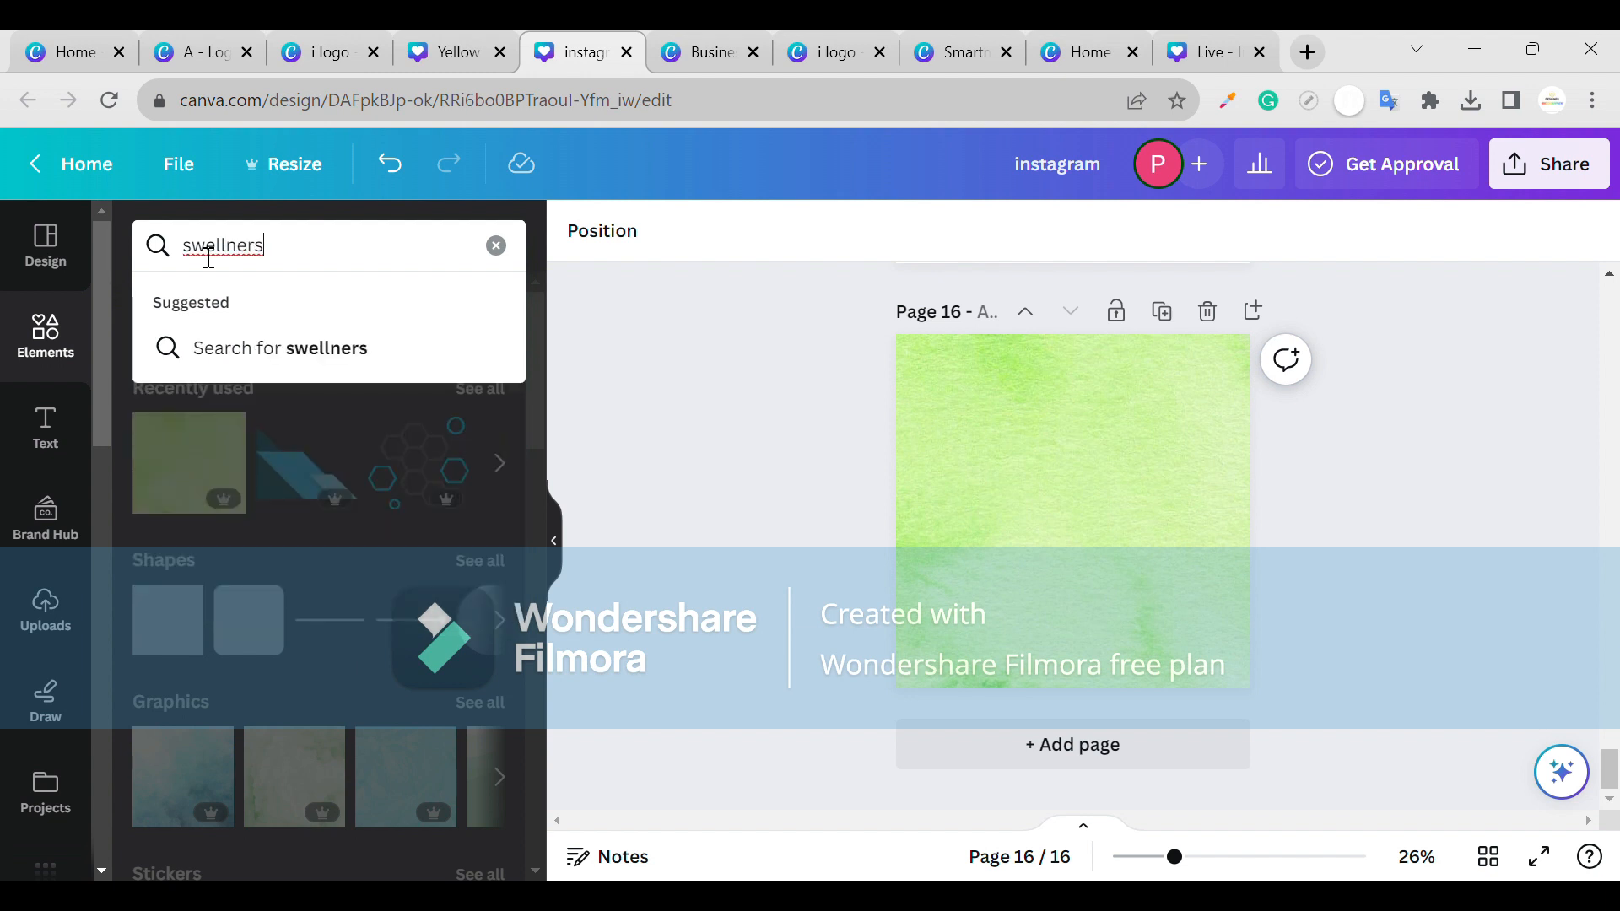
text( setting)
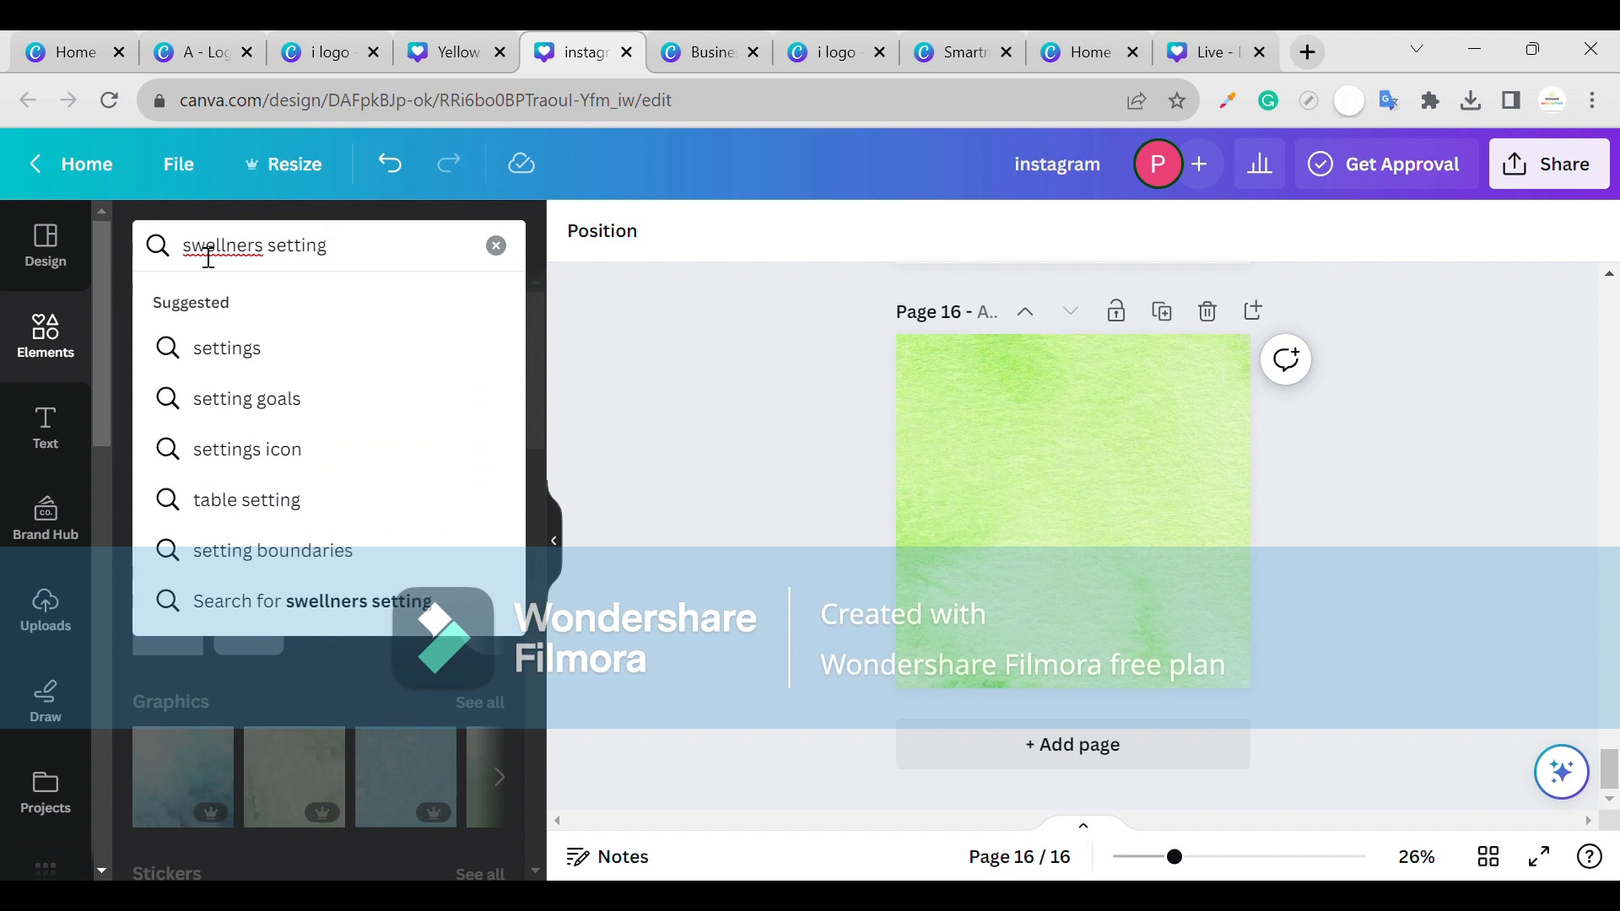
key(Return)
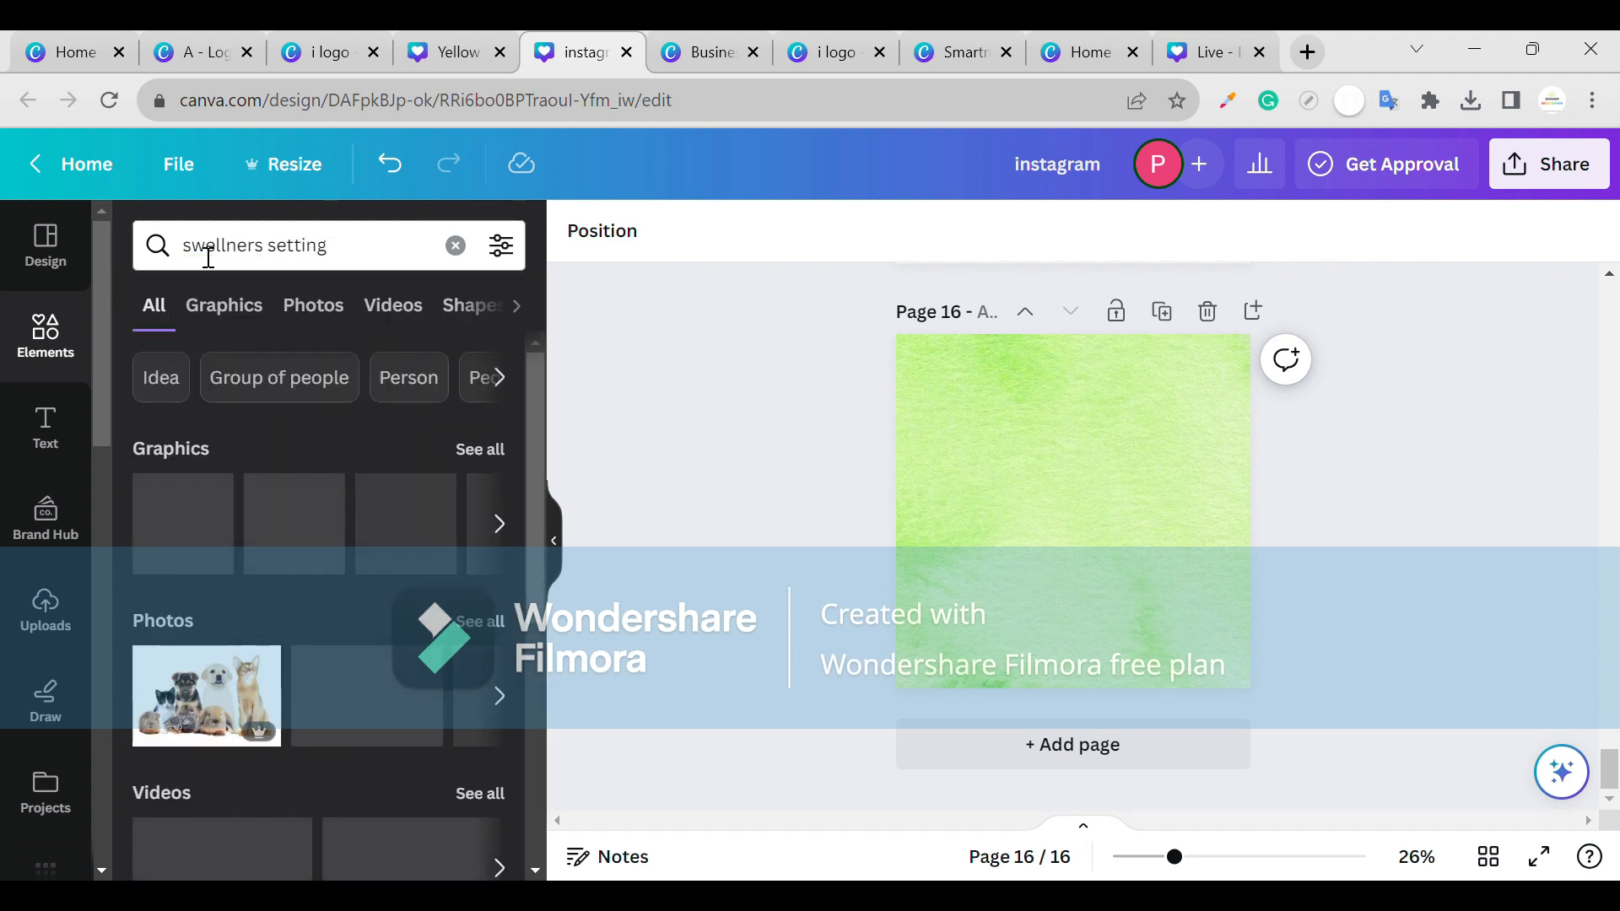
click(485, 449)
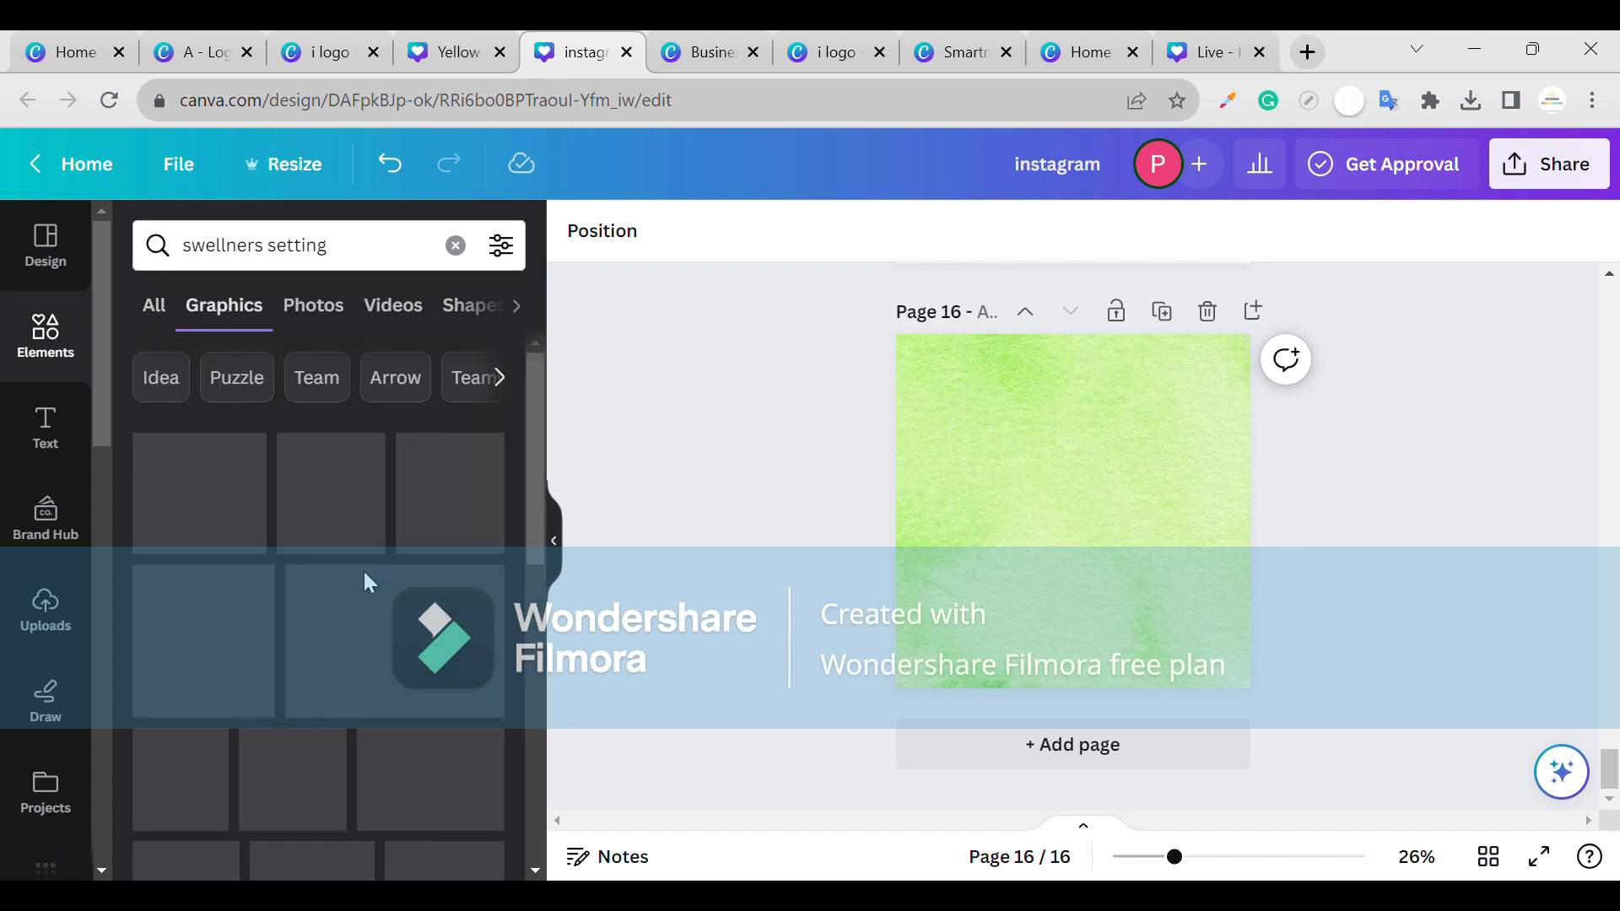
scroll(365, 582, down, 3)
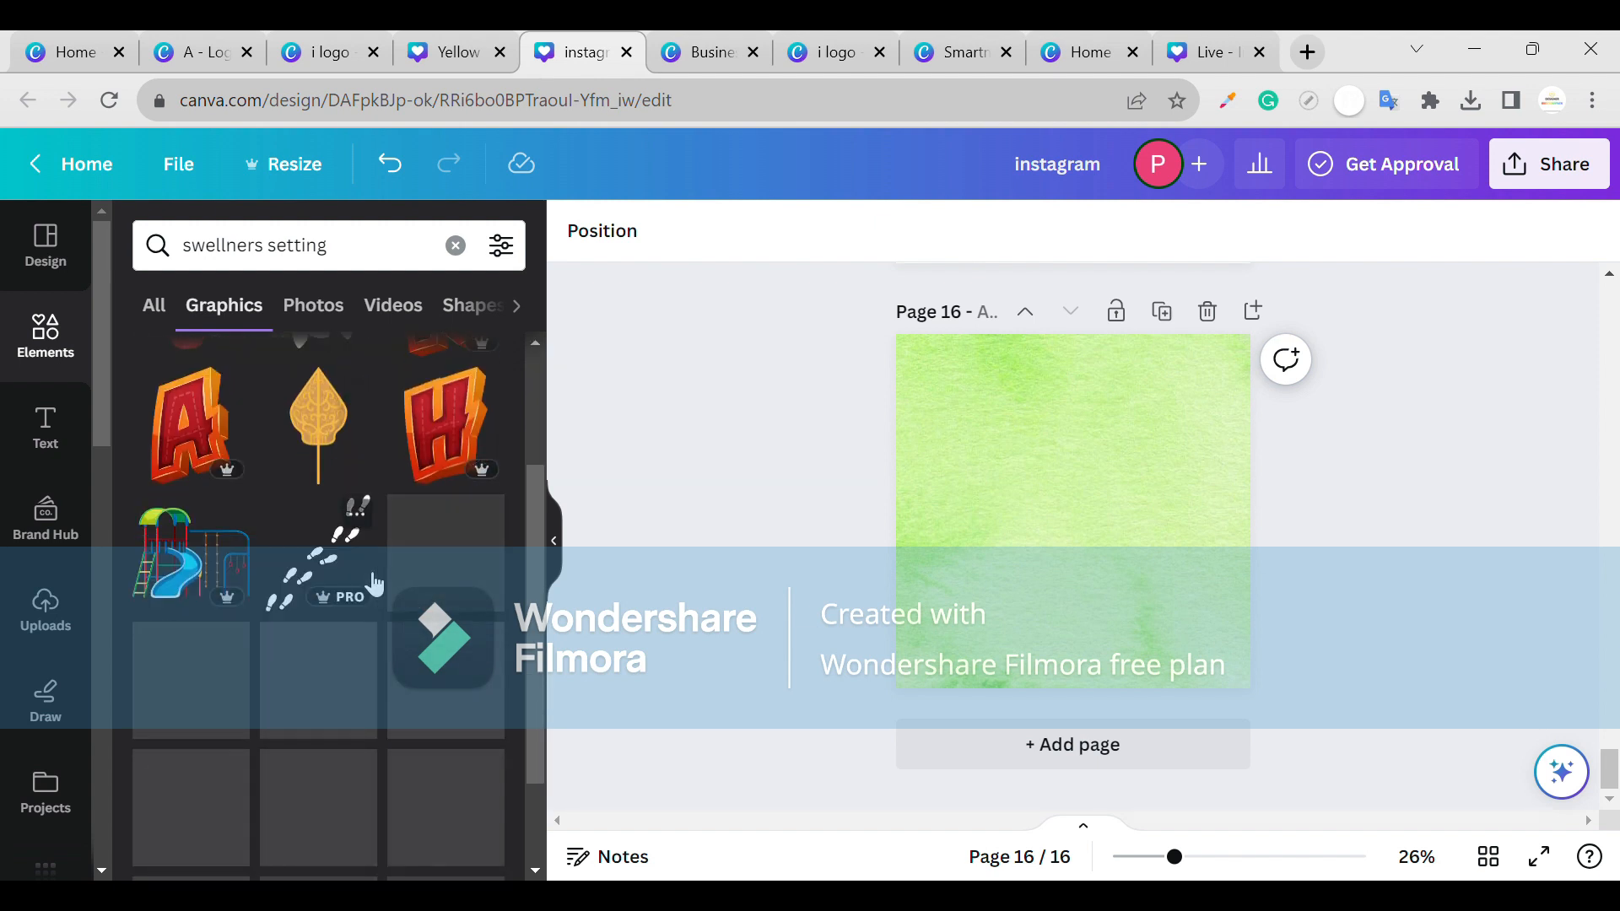
scroll(370, 581, up, 3)
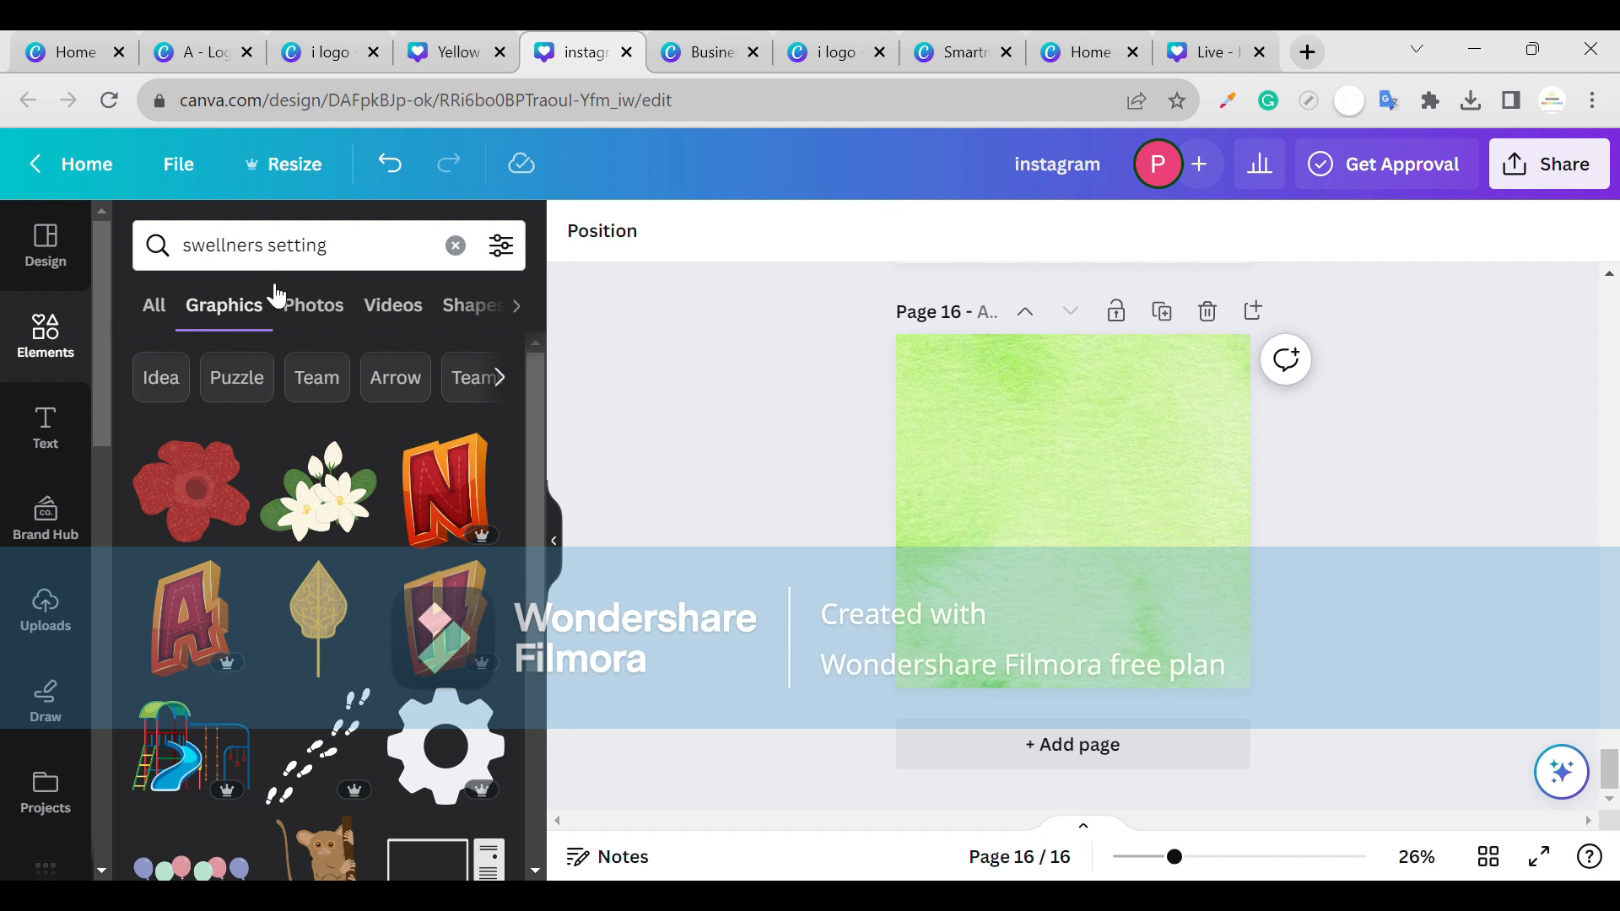
- Change the element search to "wellness setting" and look through the matching graphics
click(196, 246)
key(BackSpace)
key(Return)
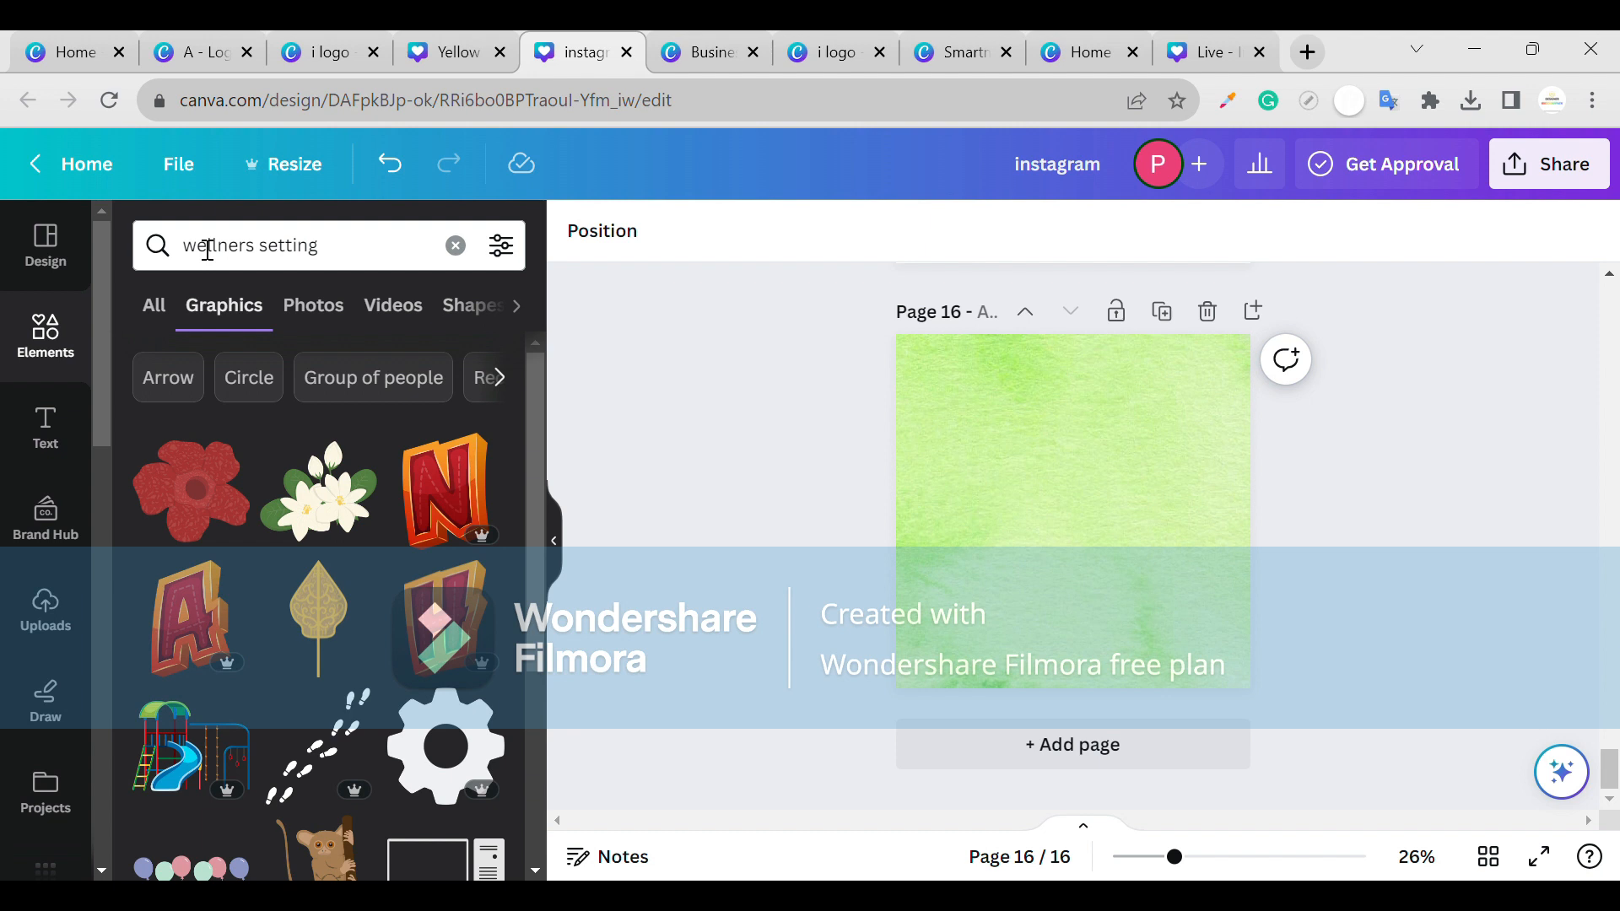
click(271, 247)
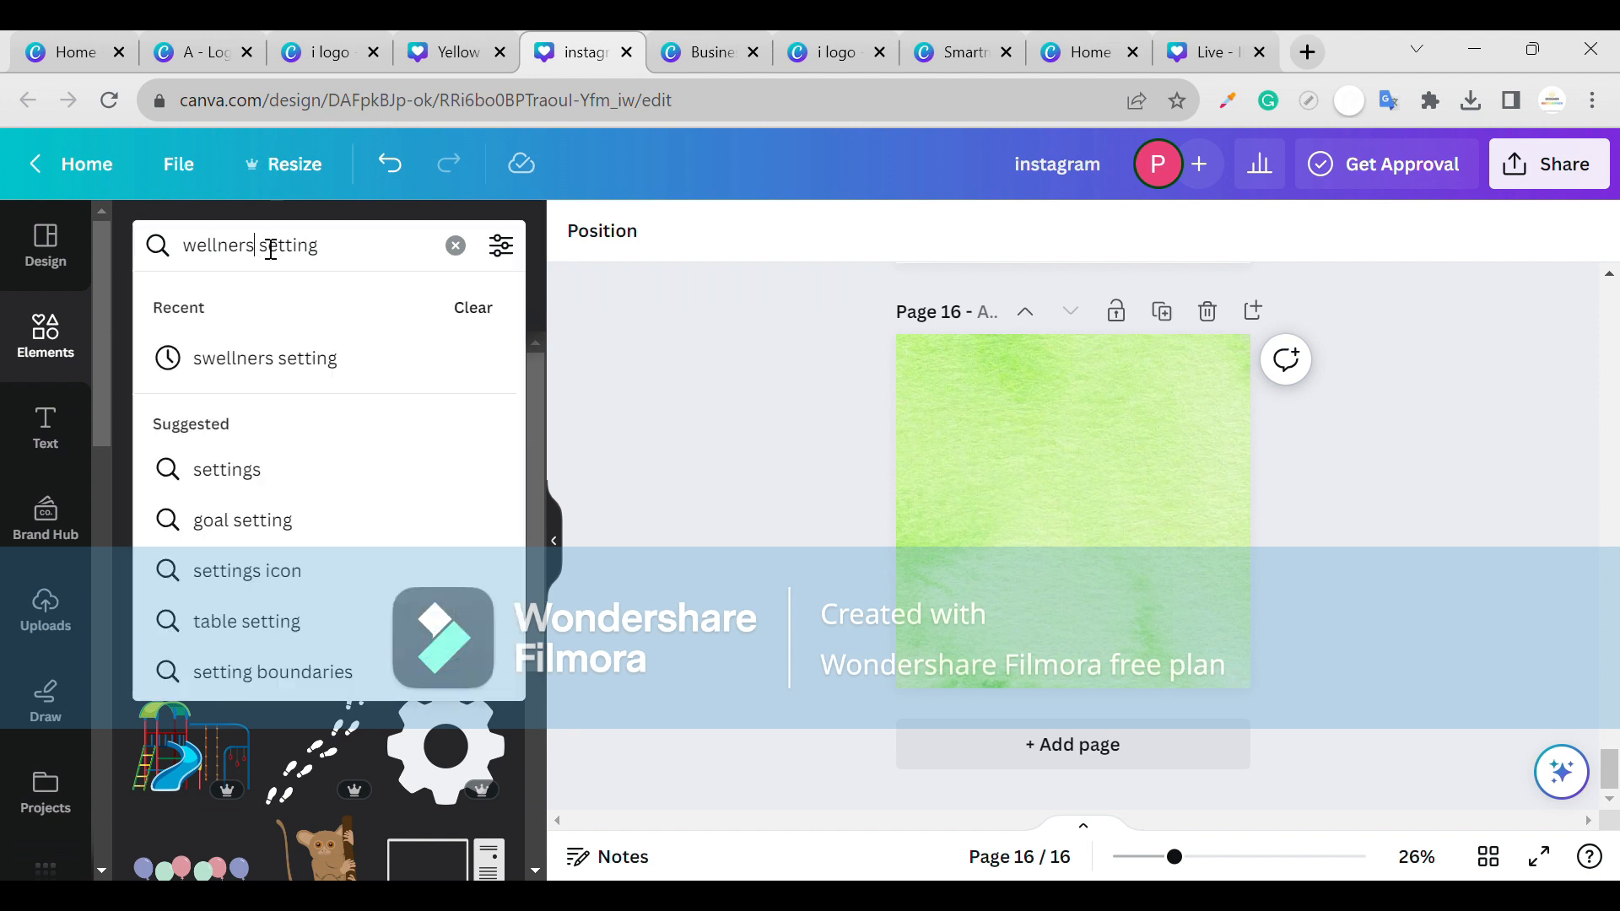
key(BackSpace)
key(BackSpace)
text(ss)
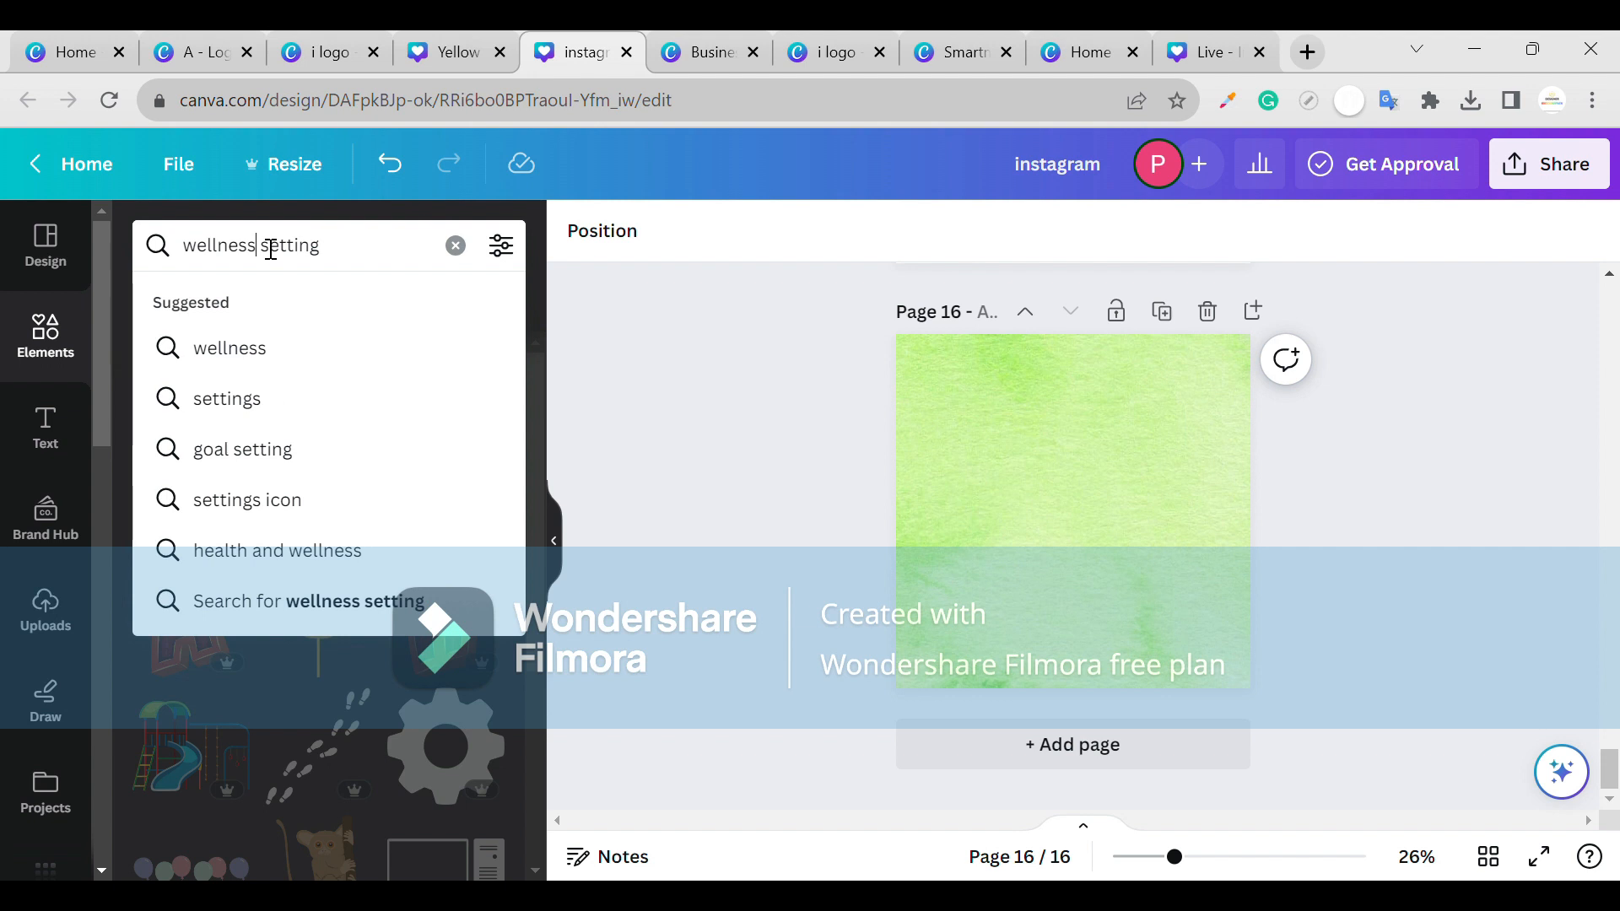
key(Return)
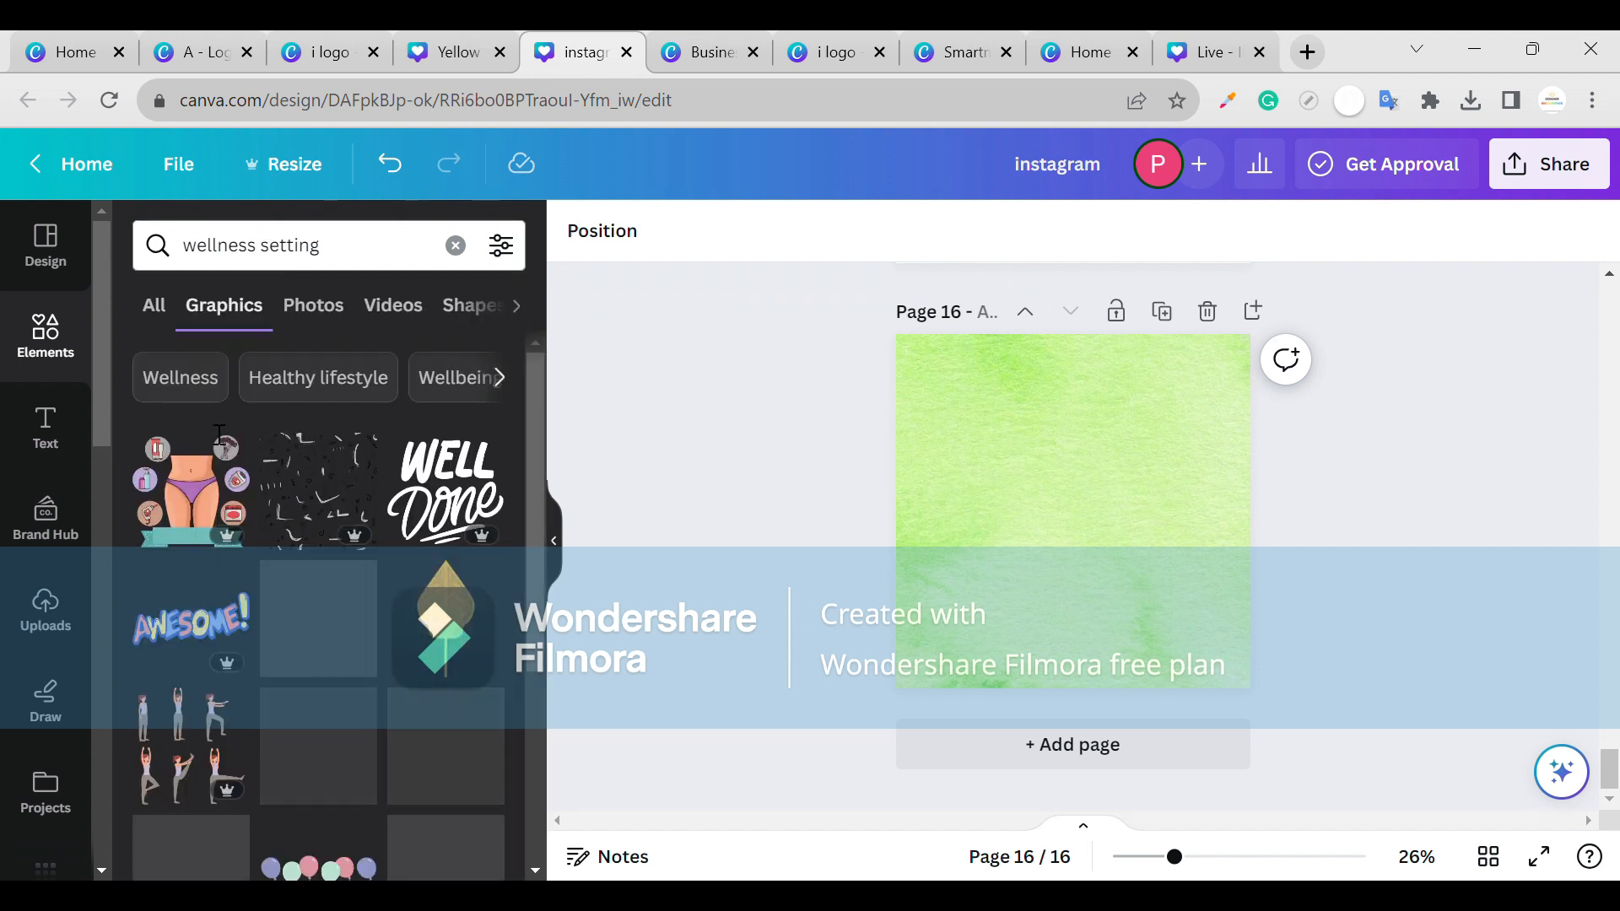
scroll(215, 442, down, 2)
scroll(215, 442, down, 2)
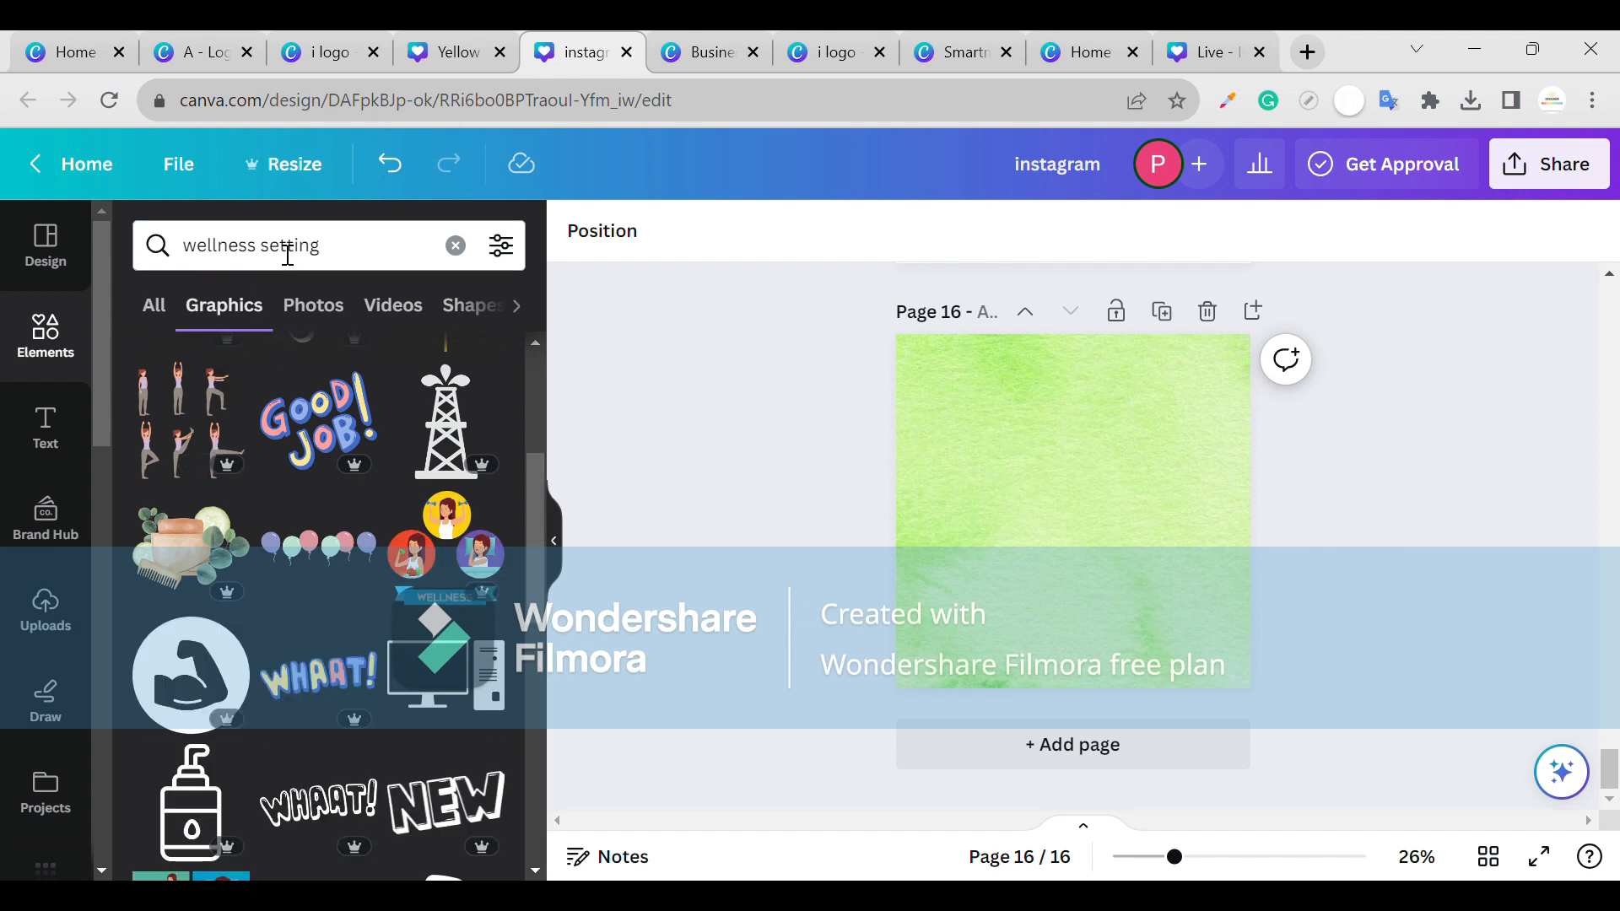
- Extend the element search to "sap &wellness setting" and look through the matching graphics
click(193, 256)
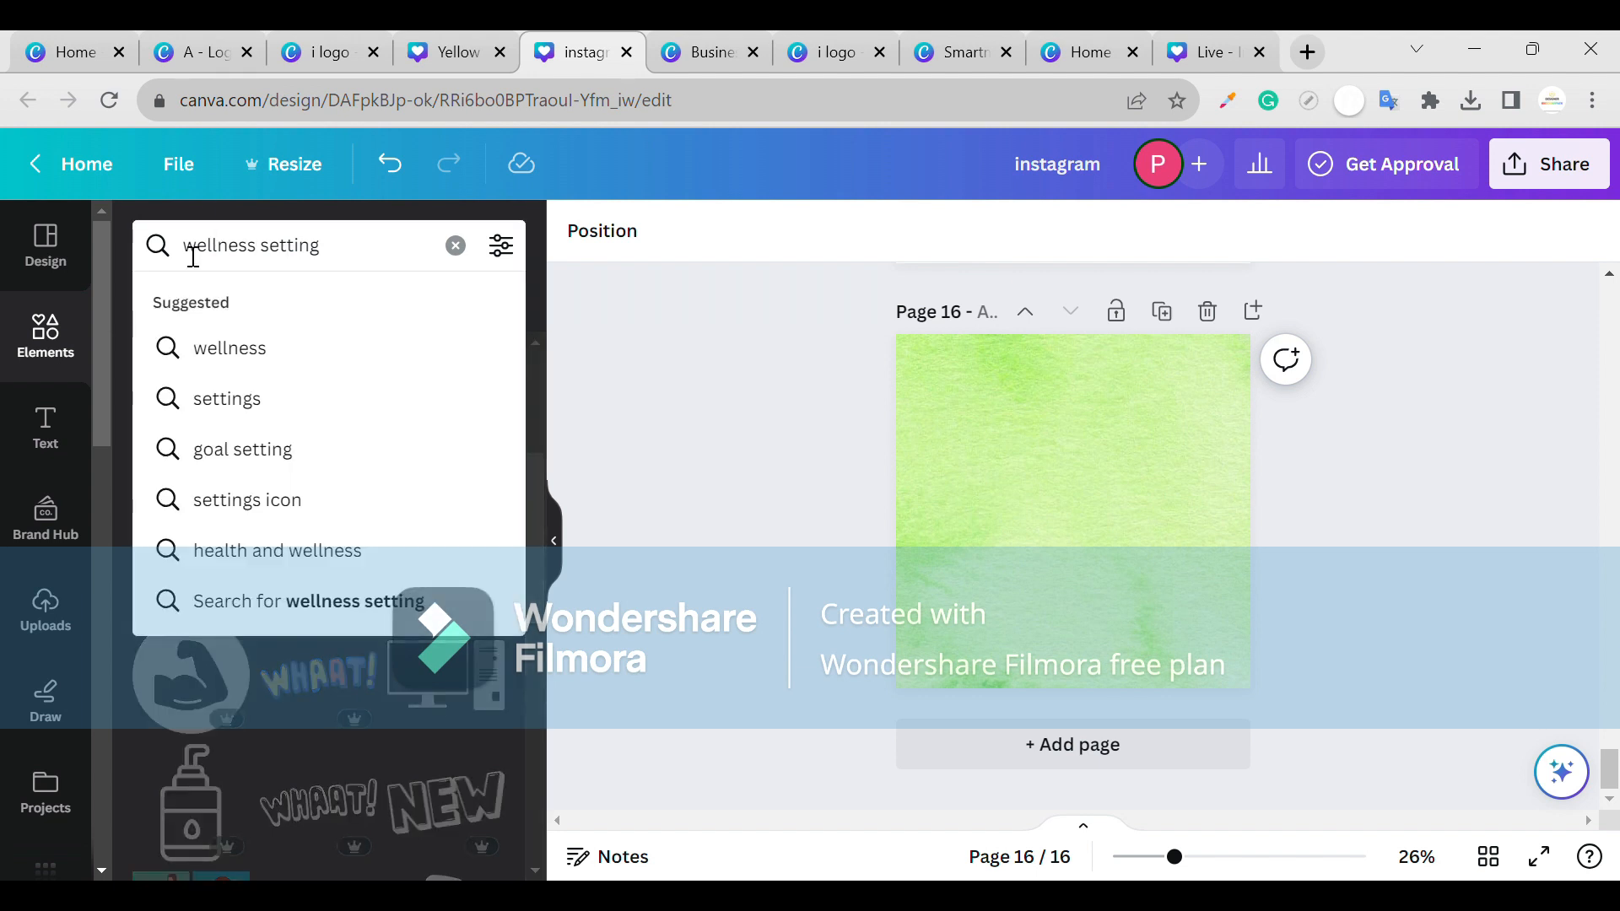
key(Up)
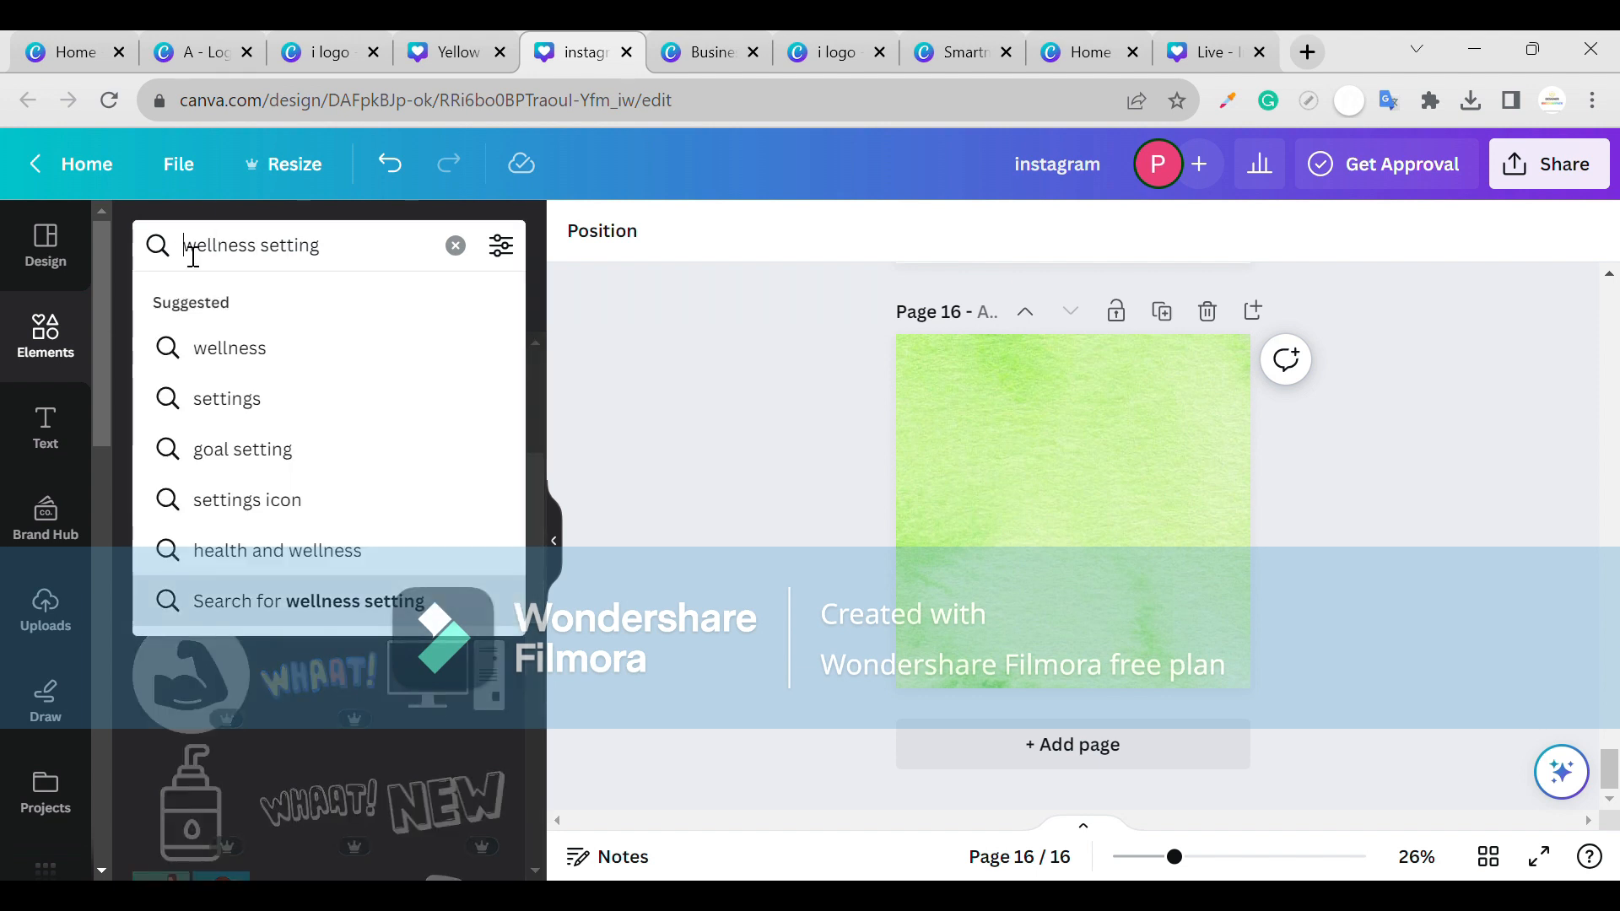
text(sap &)
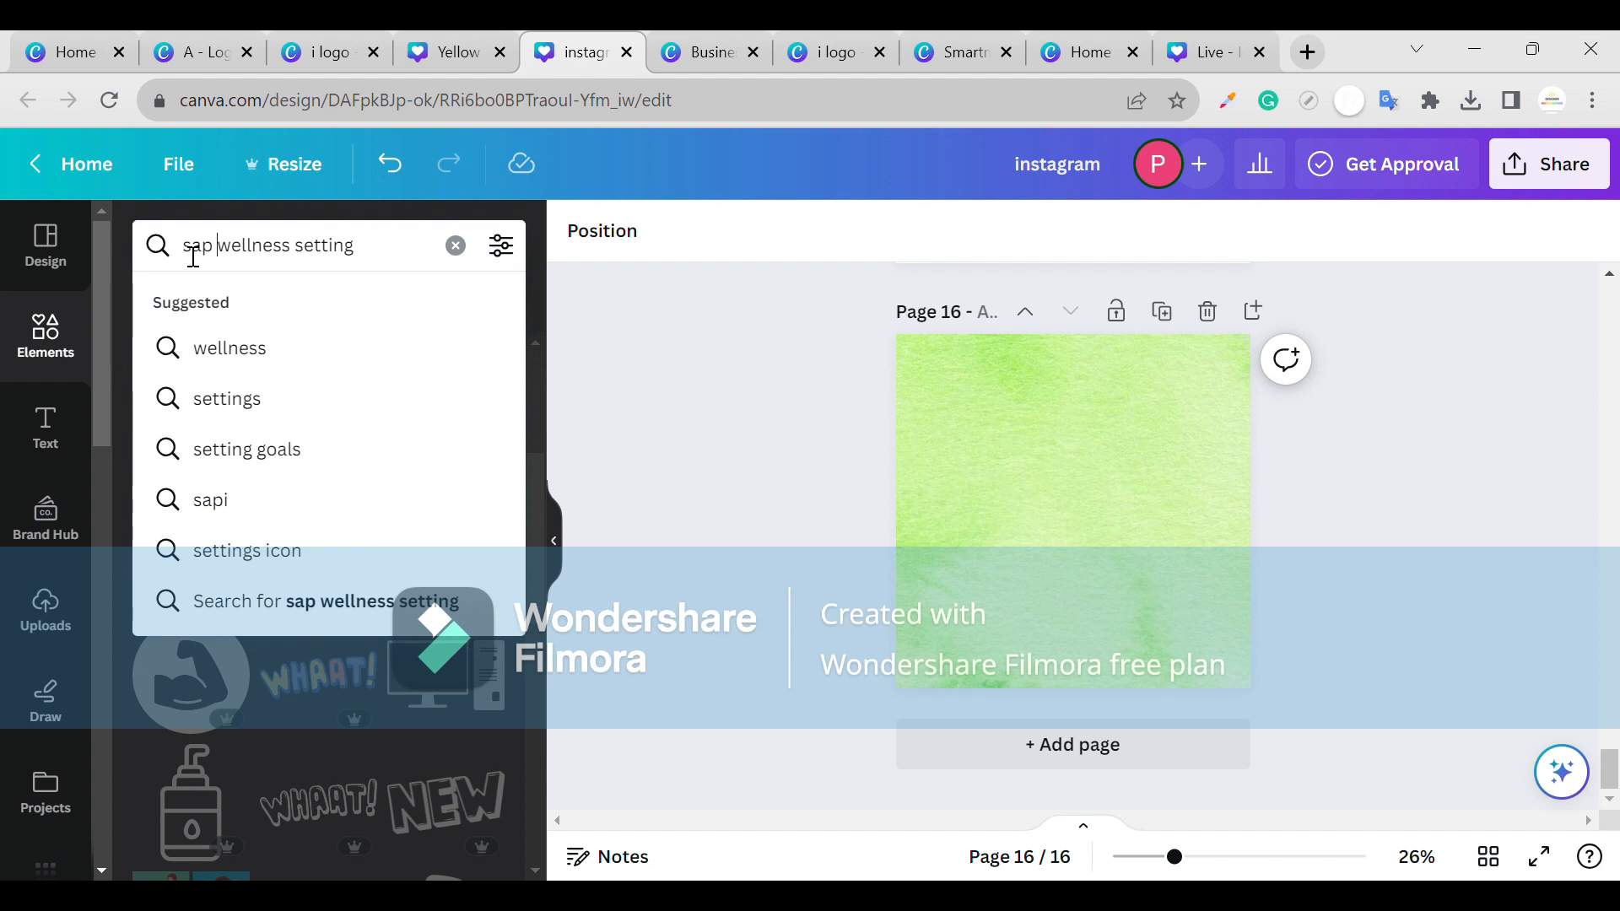
key(Return)
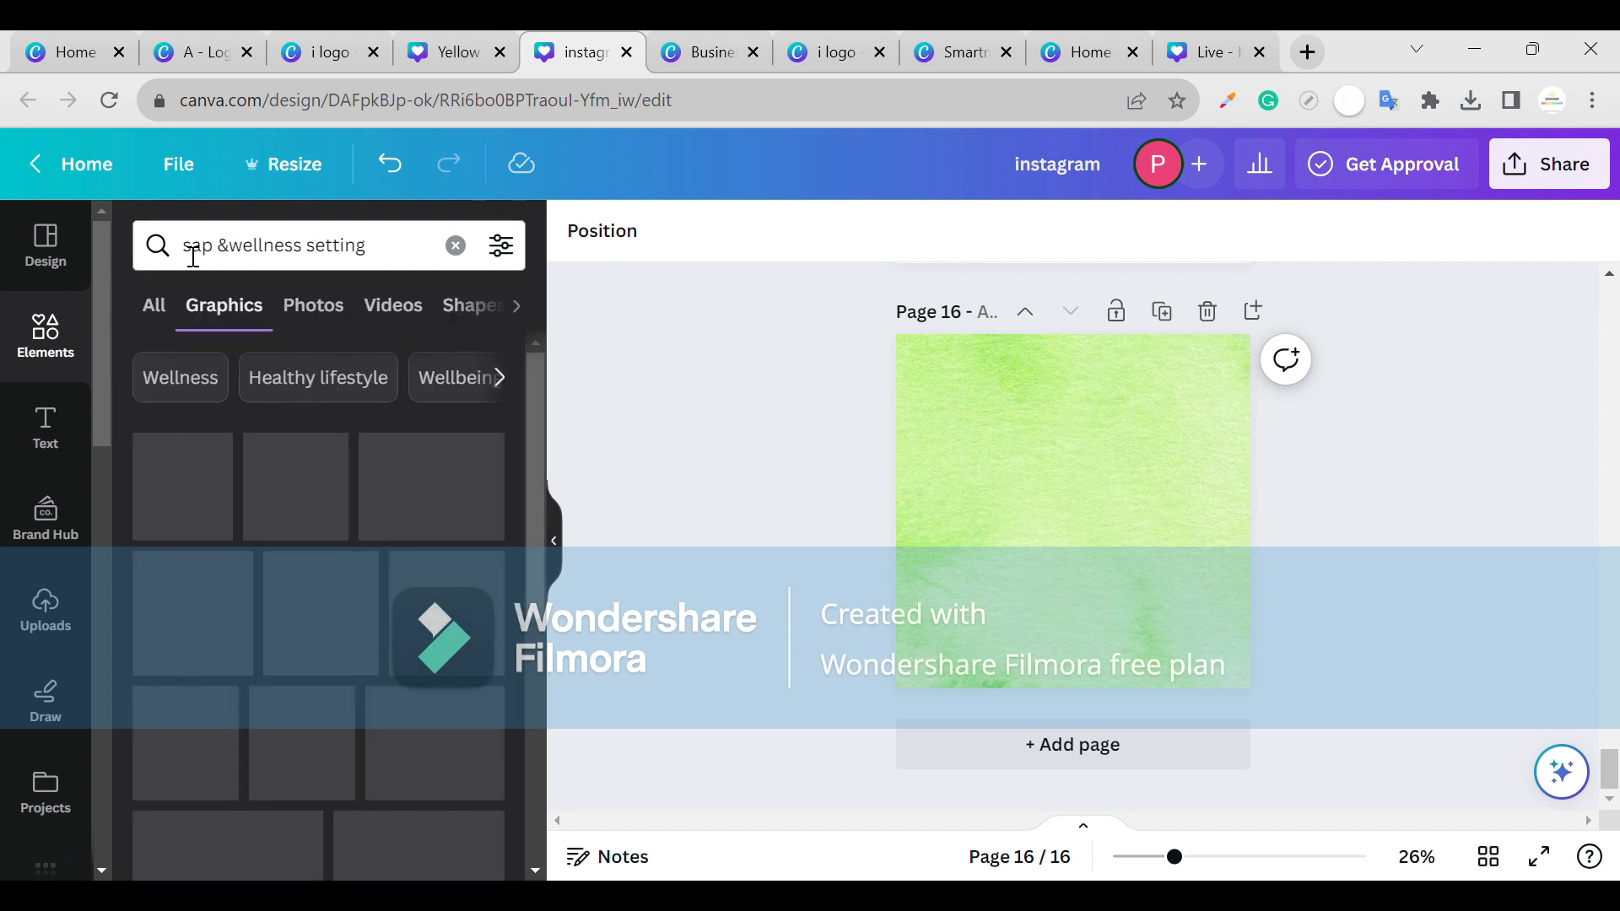
scroll(297, 542, down, 4)
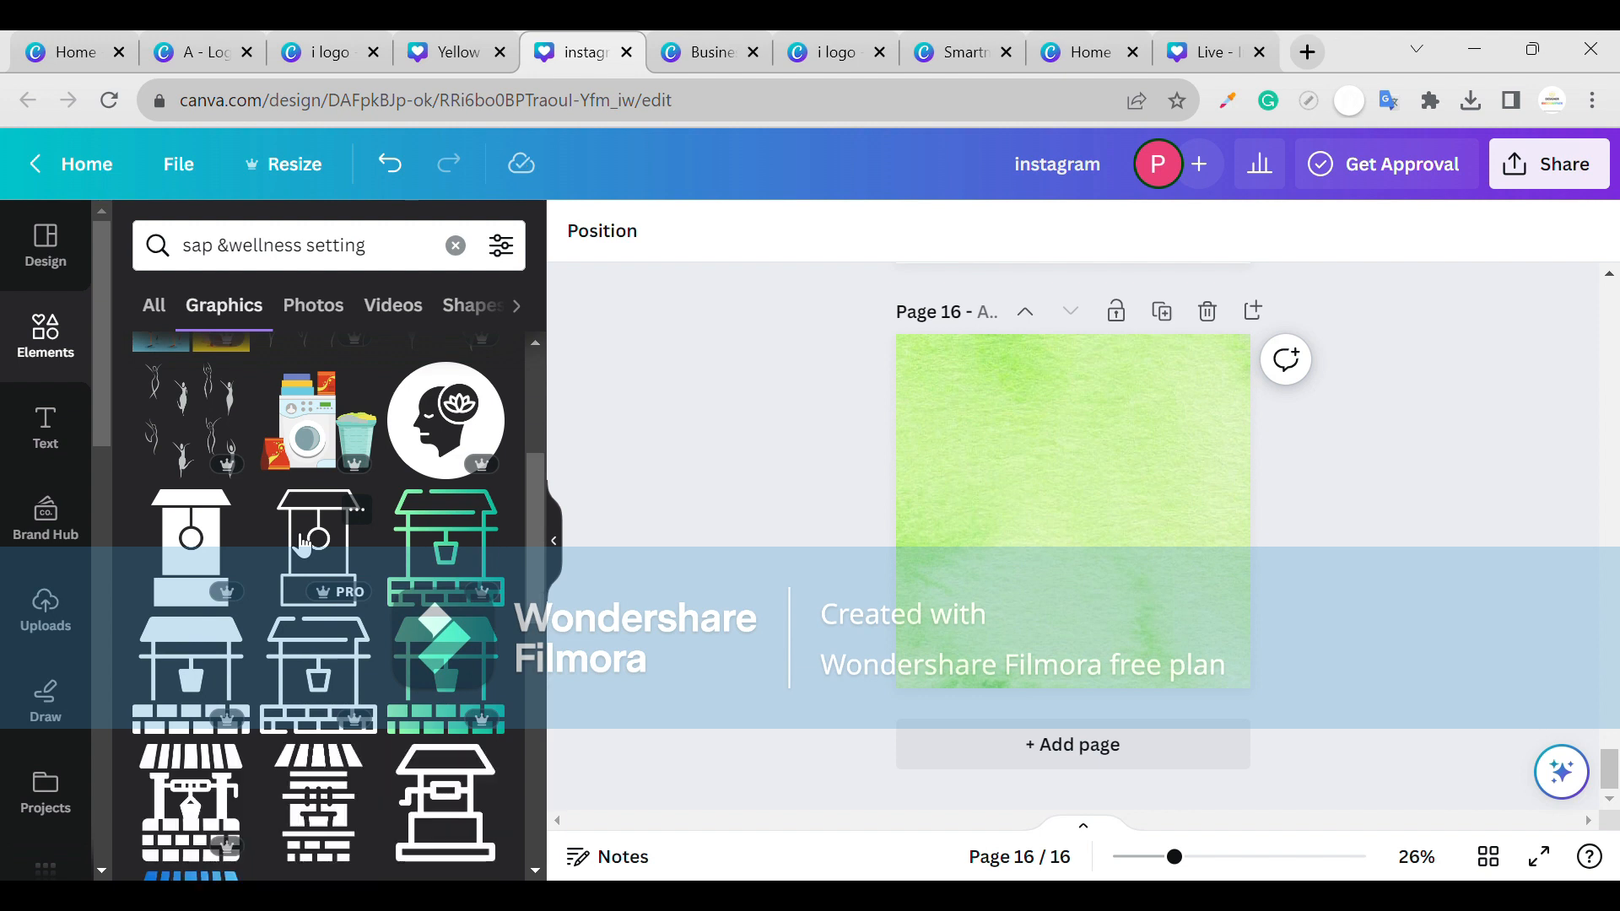
- Add the photo of white towels, candles and stones to page 16's lower-right corner, running partly past the right edge
click(334, 312)
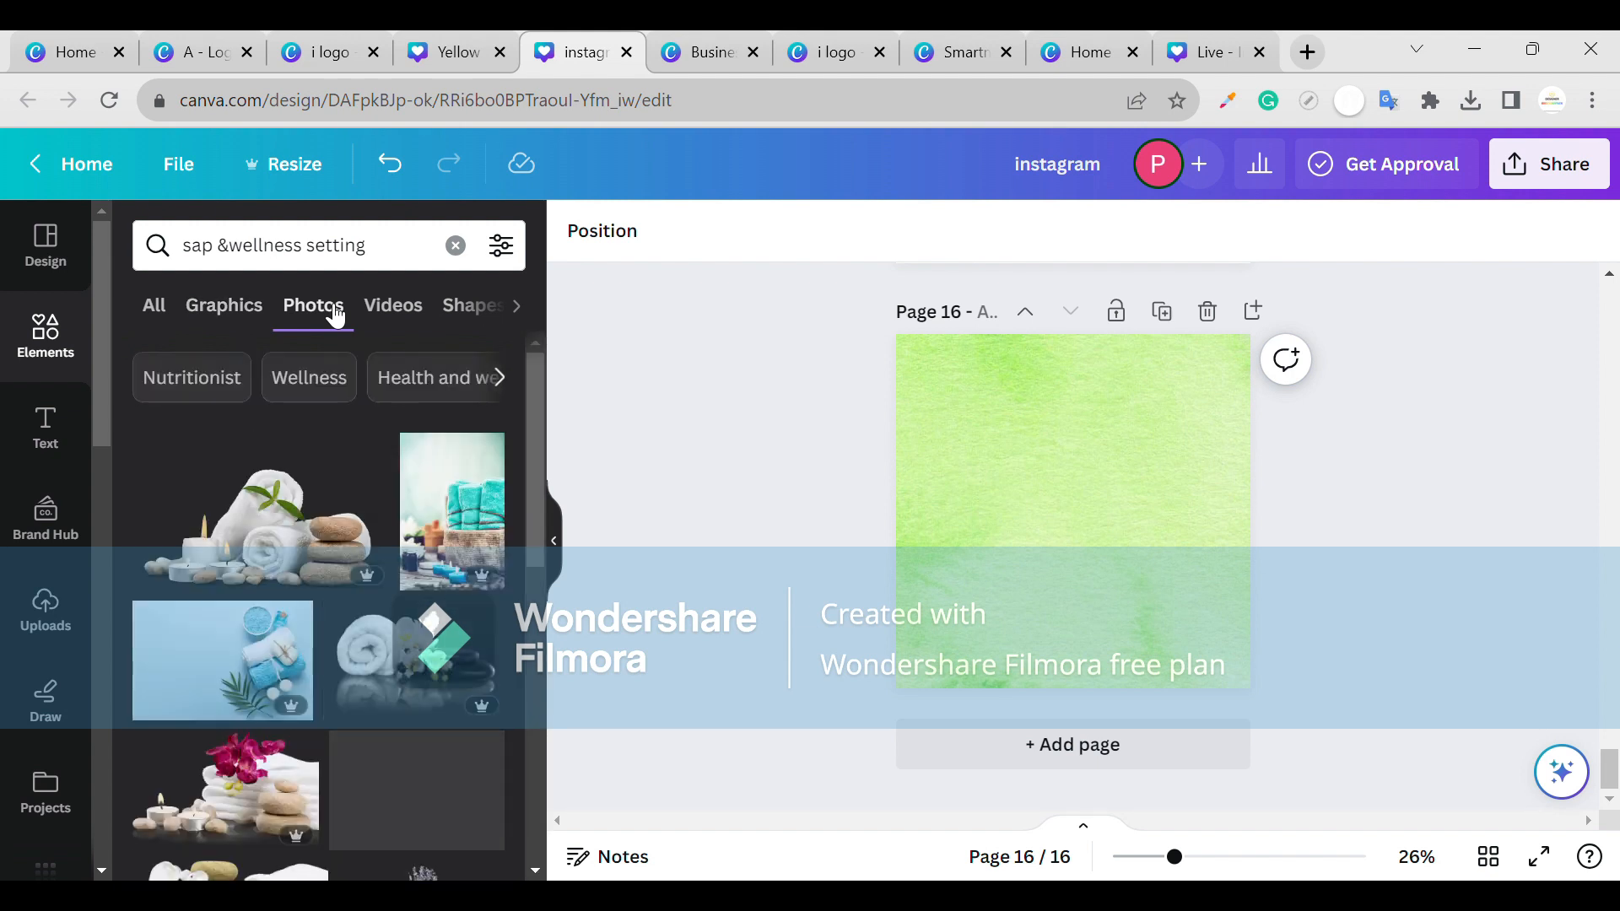
drag(296, 487, 1120, 552)
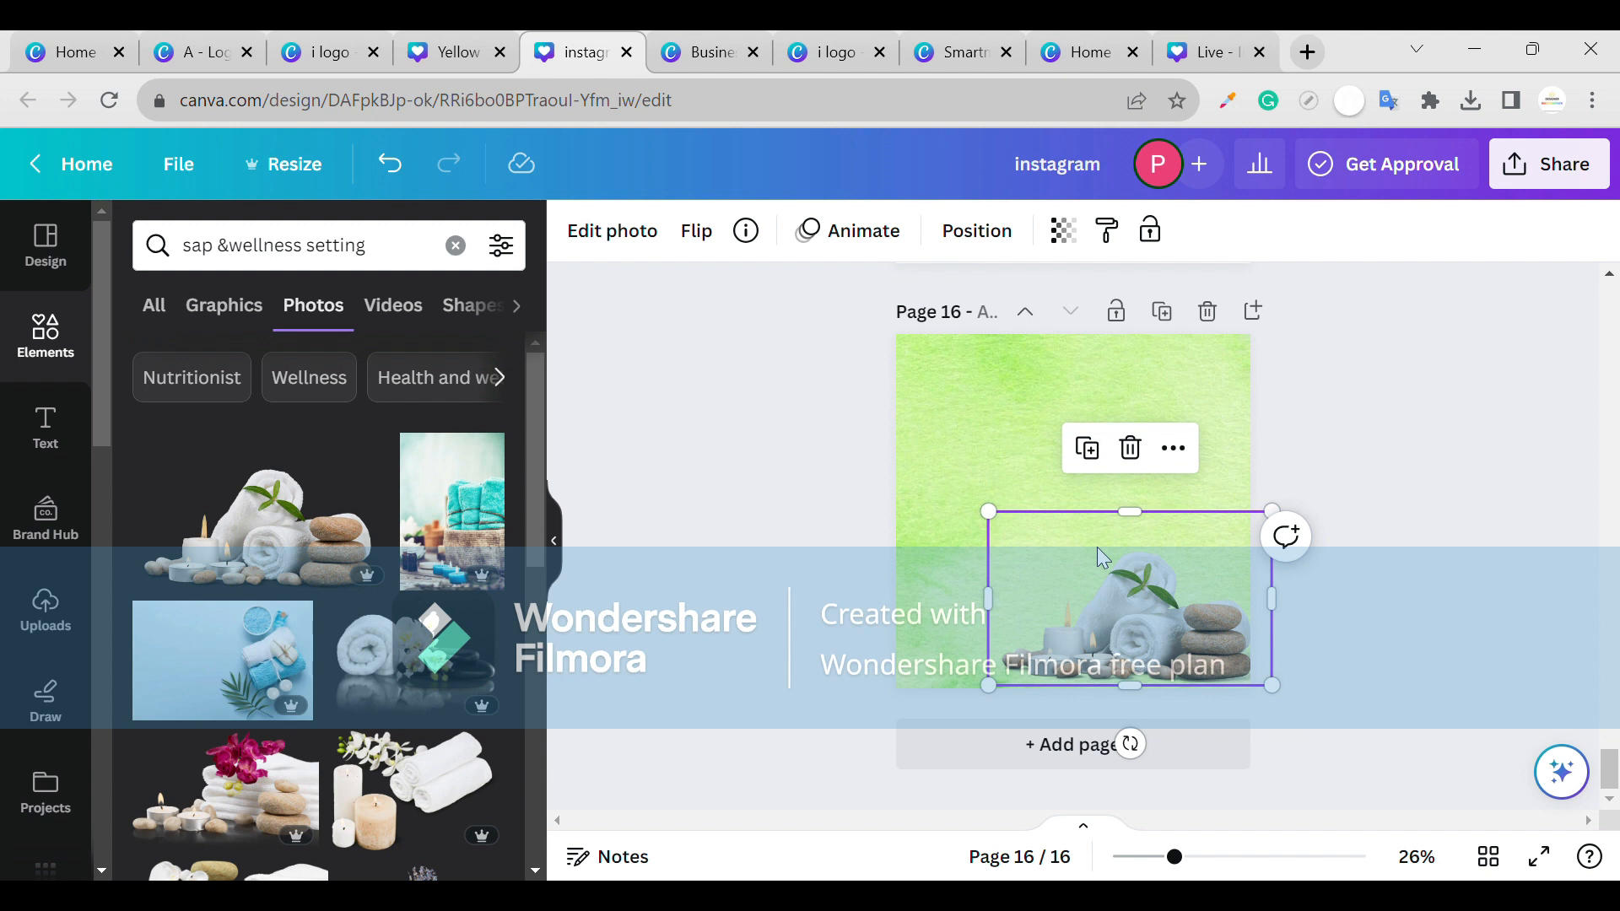
drag(1107, 554, 1189, 573)
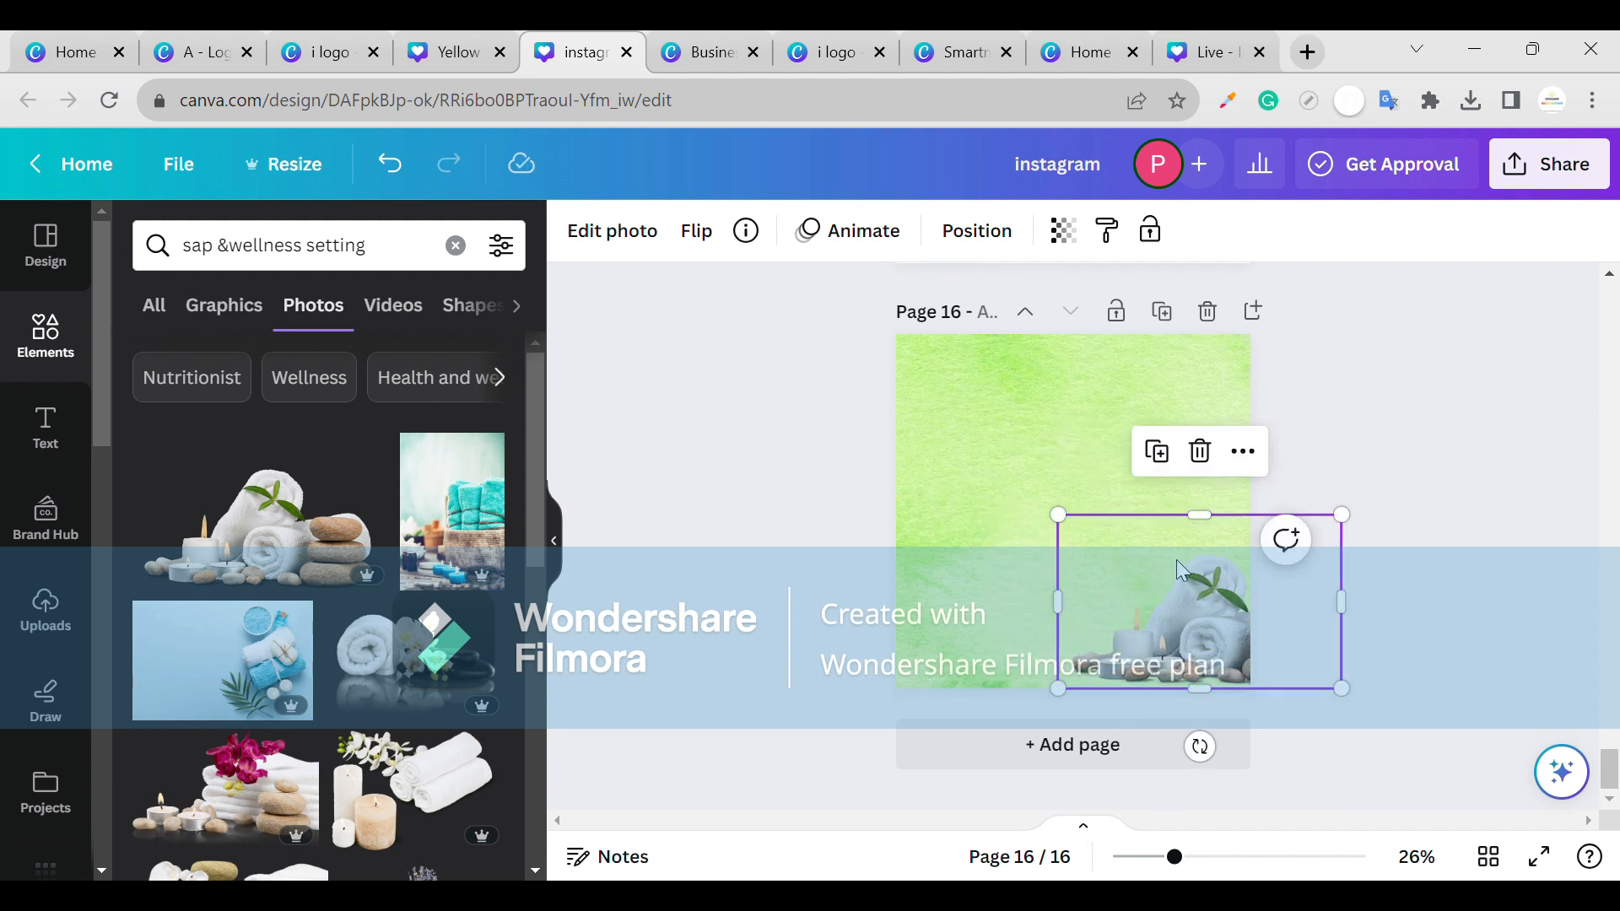
click(1176, 560)
- Search the elements for "isolated cutout" and look through the photos for leaves that suit the post
click(456, 245)
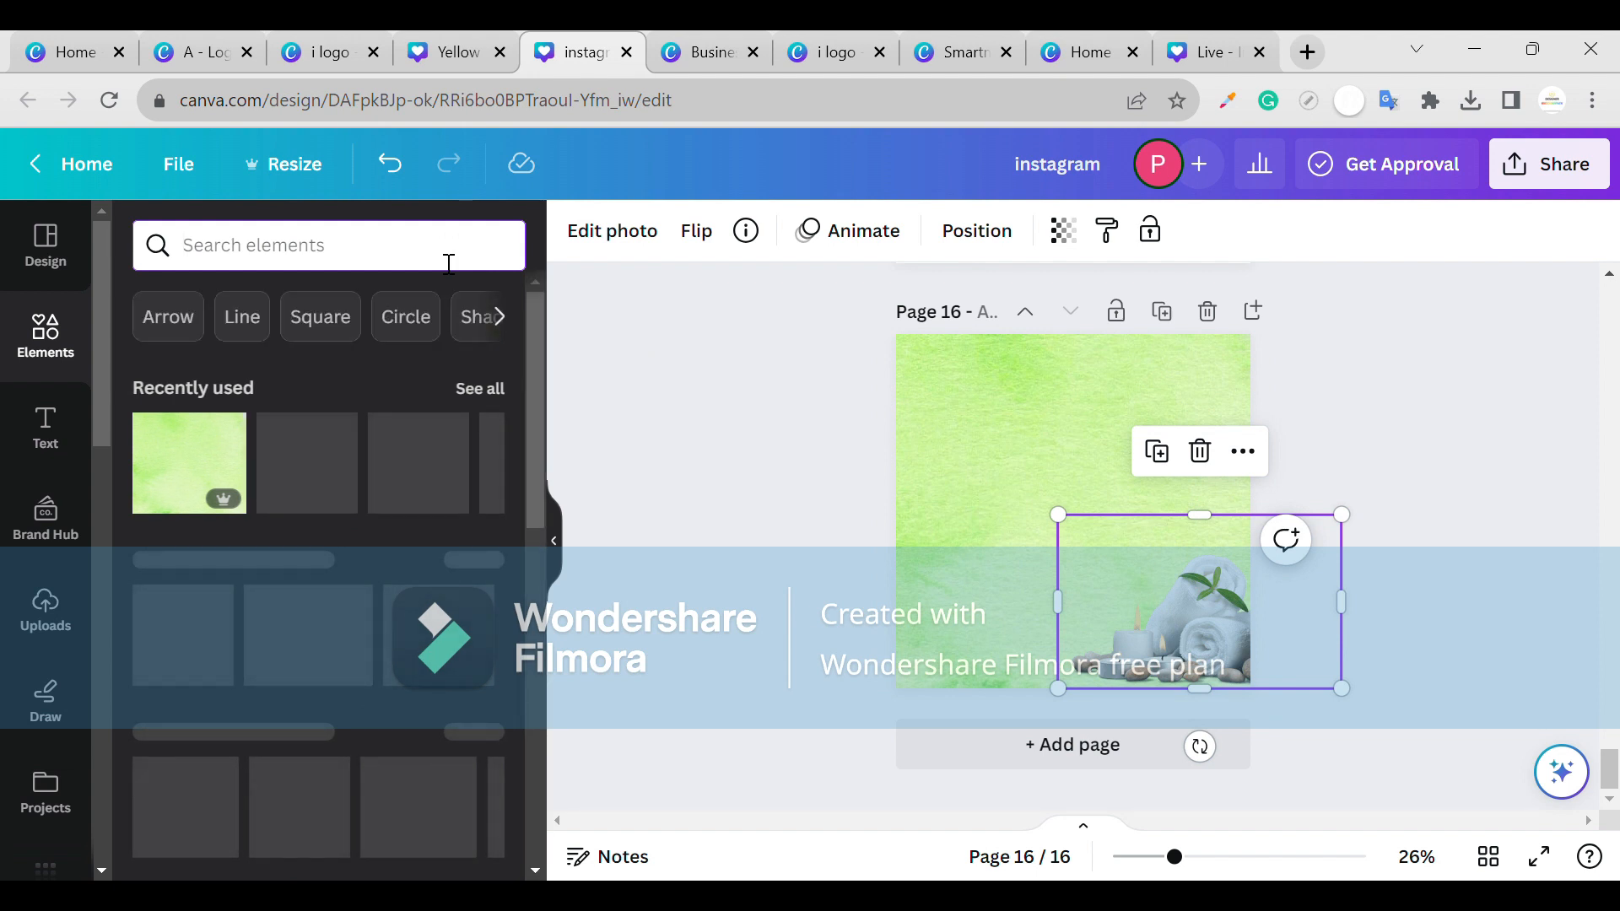
text(isolated )
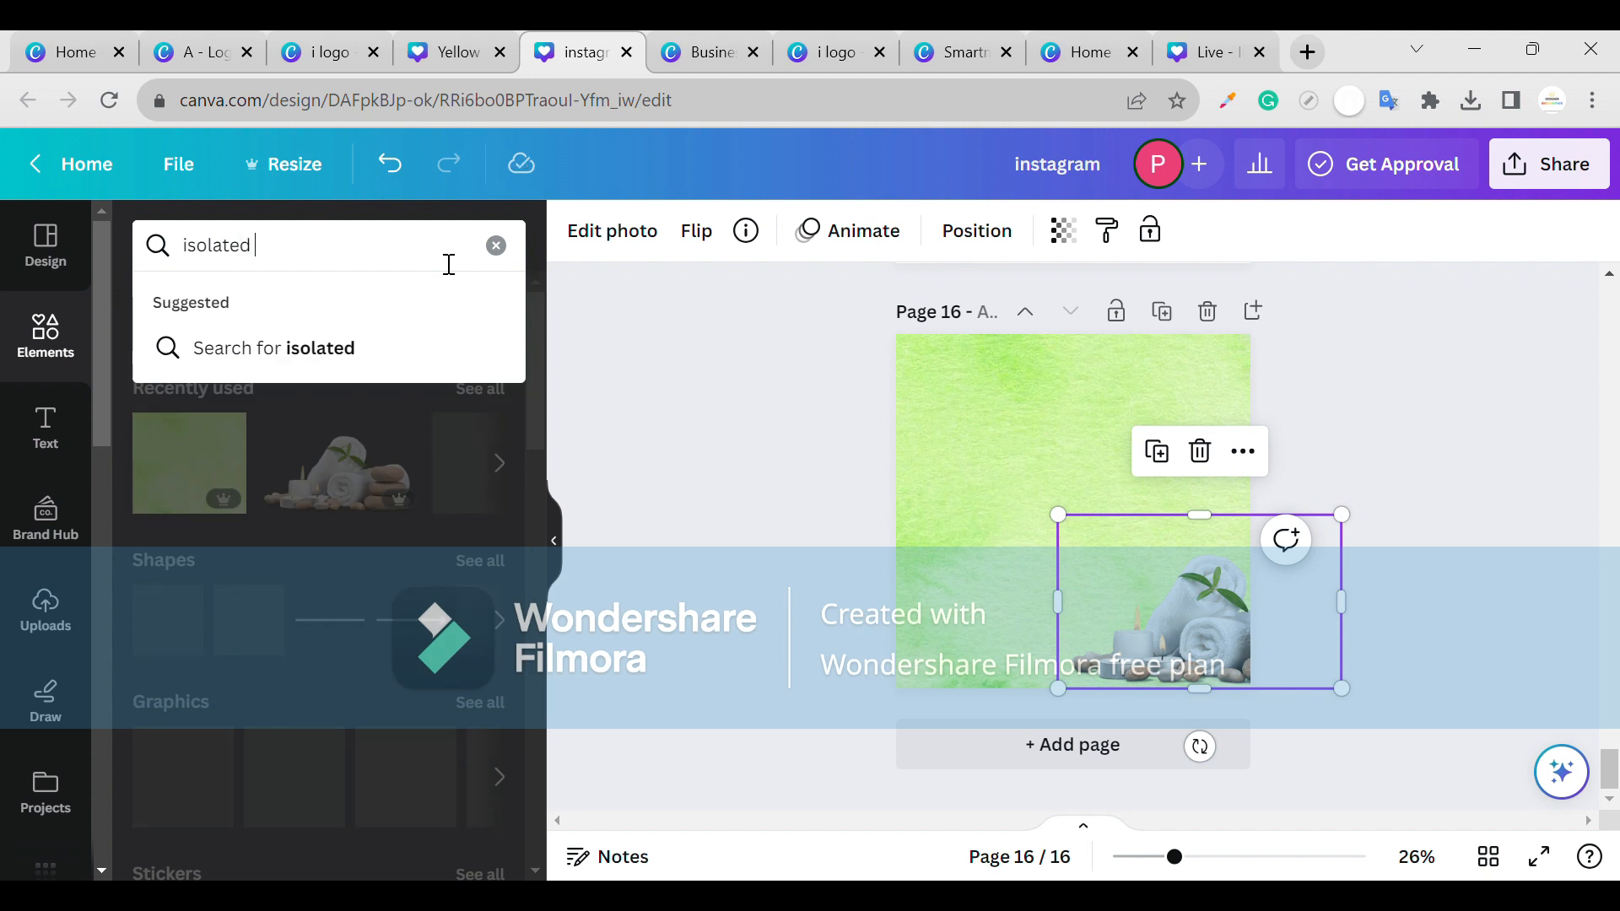
text(cutout)
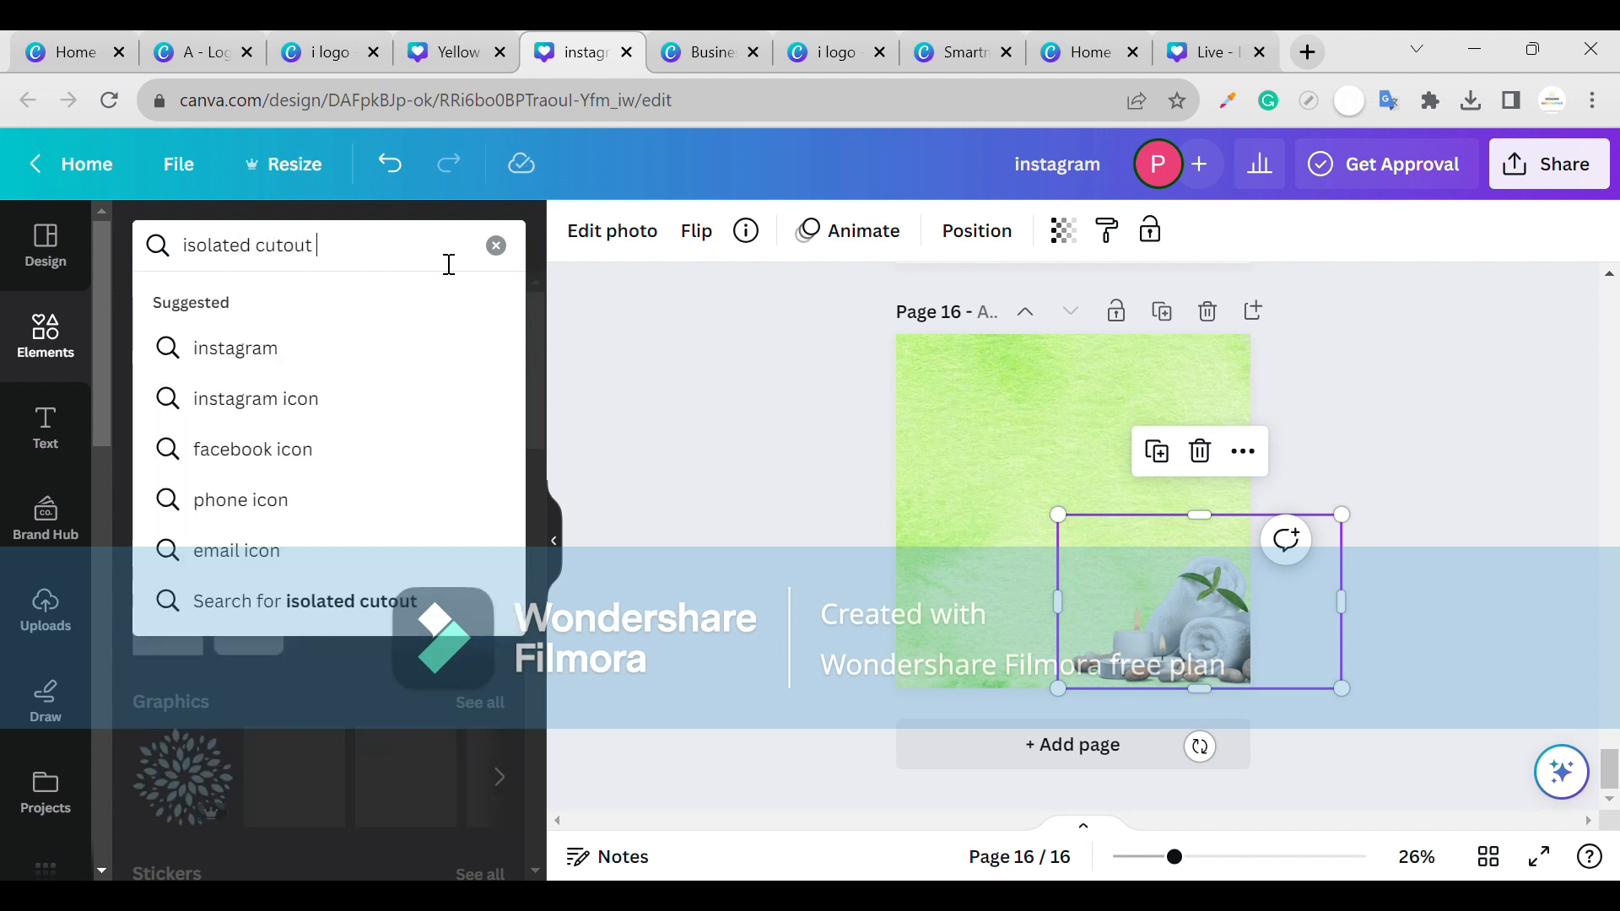
key(Return)
click(325, 302)
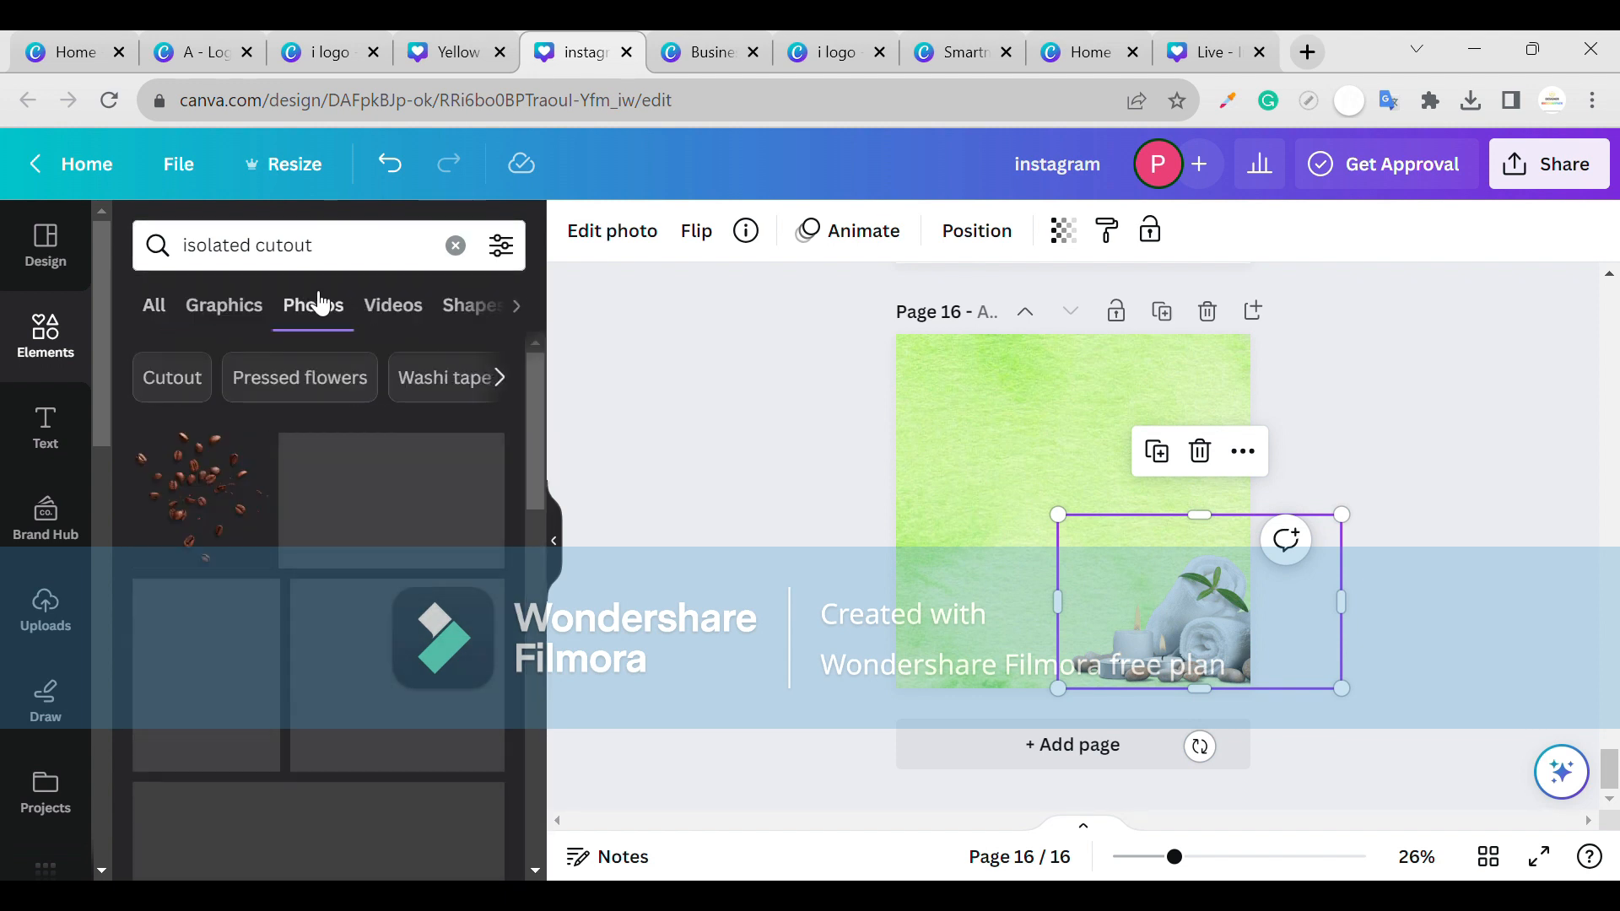
scroll(380, 460, down, 3)
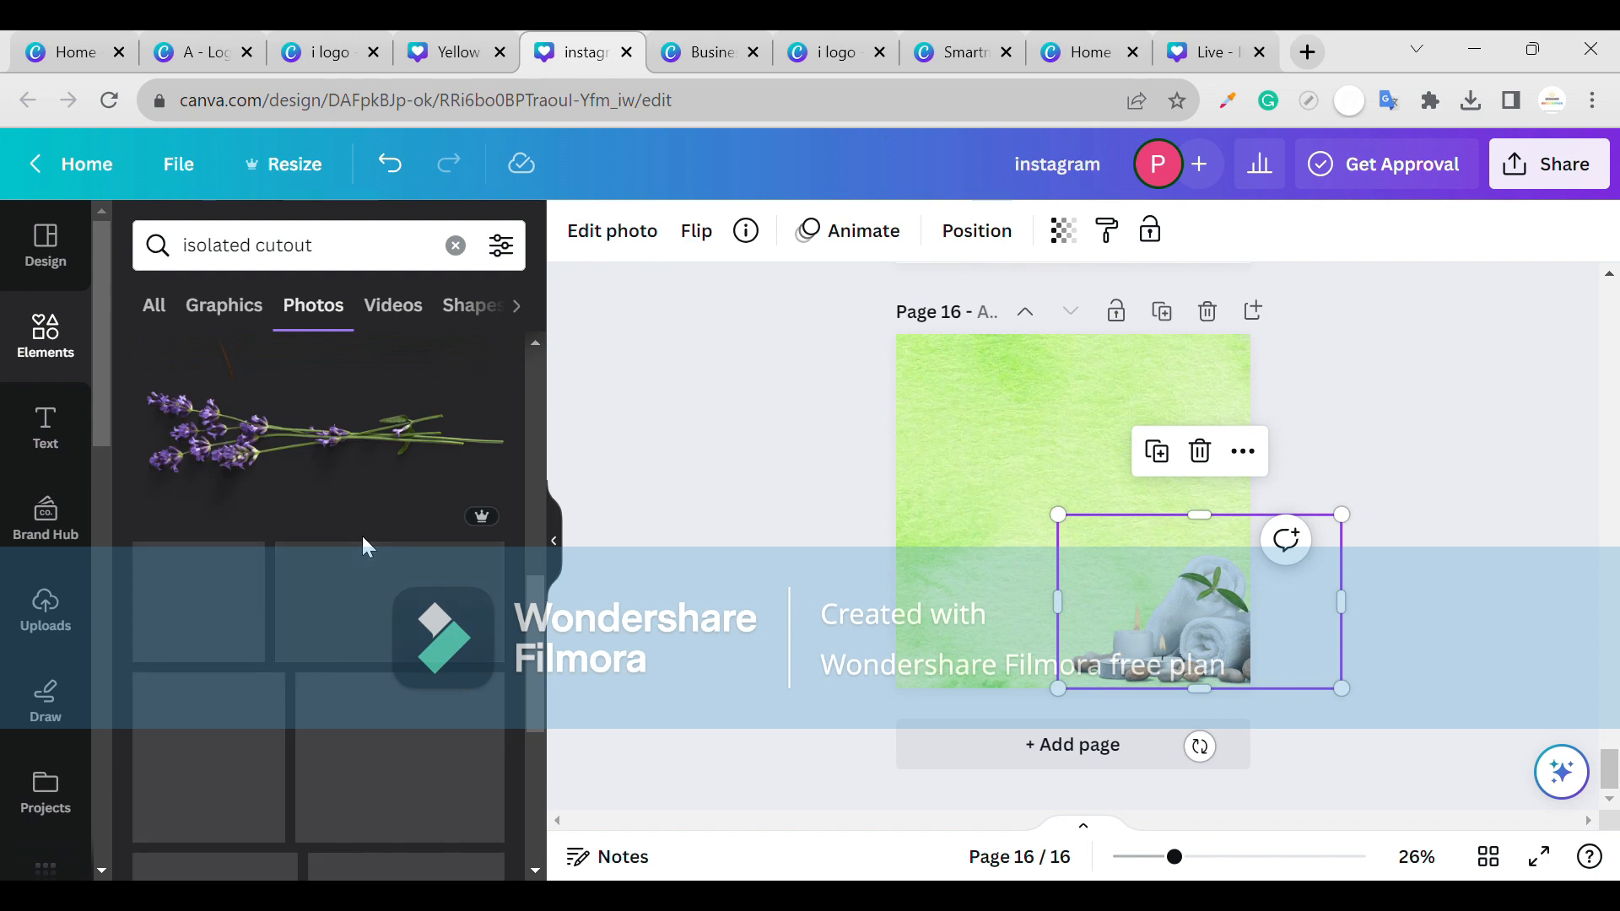
scroll(369, 548, down, 5)
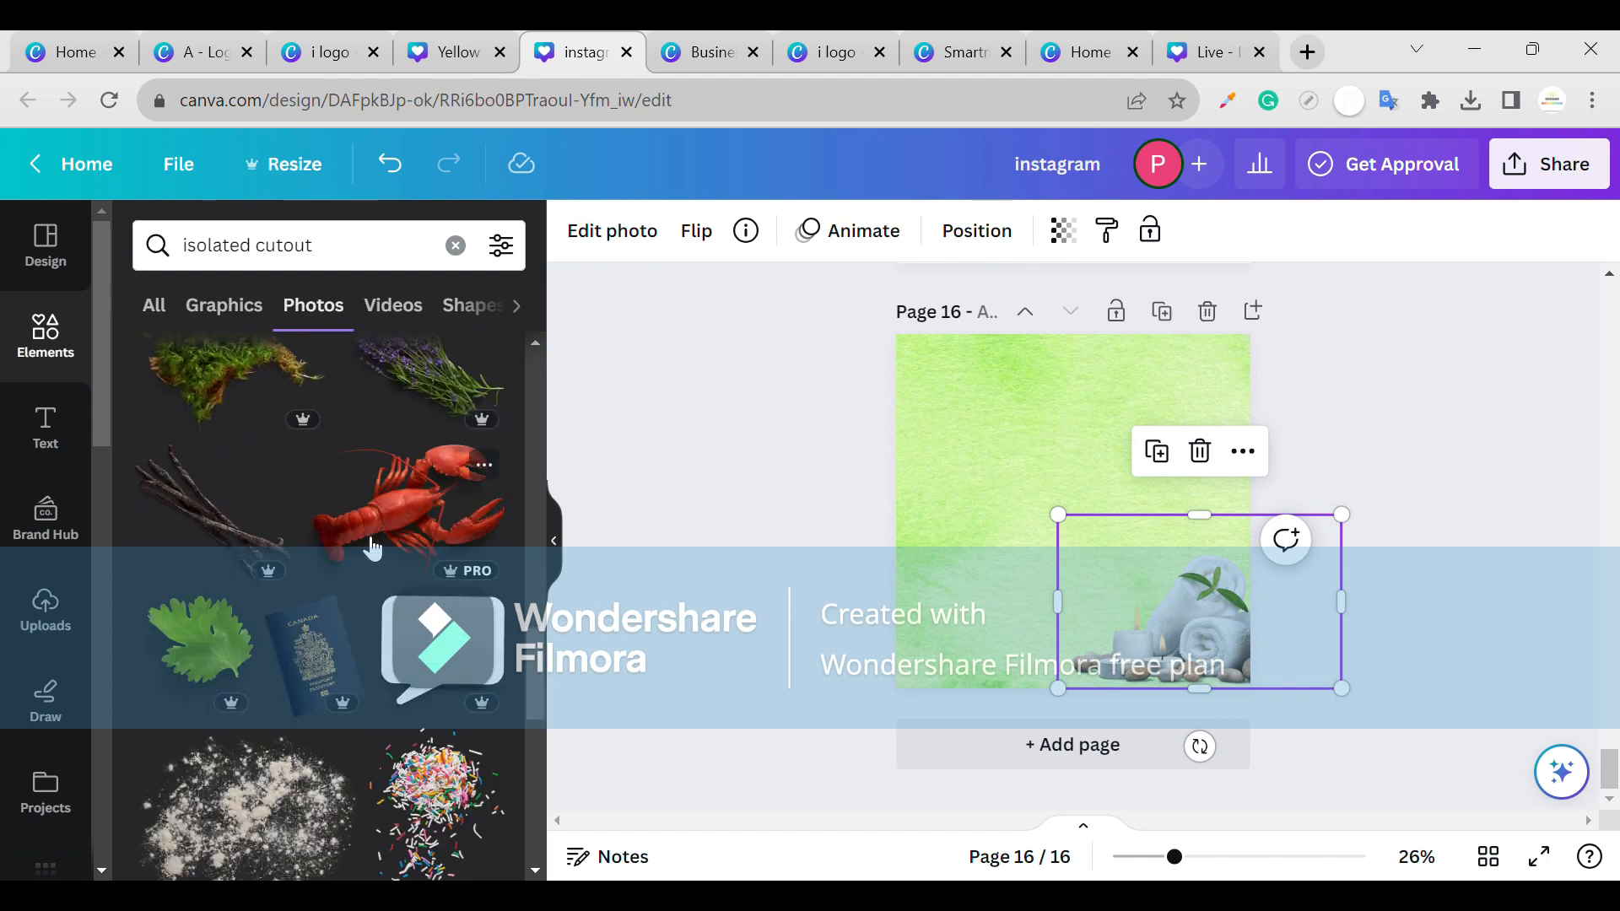
scroll(372, 549, down, 8)
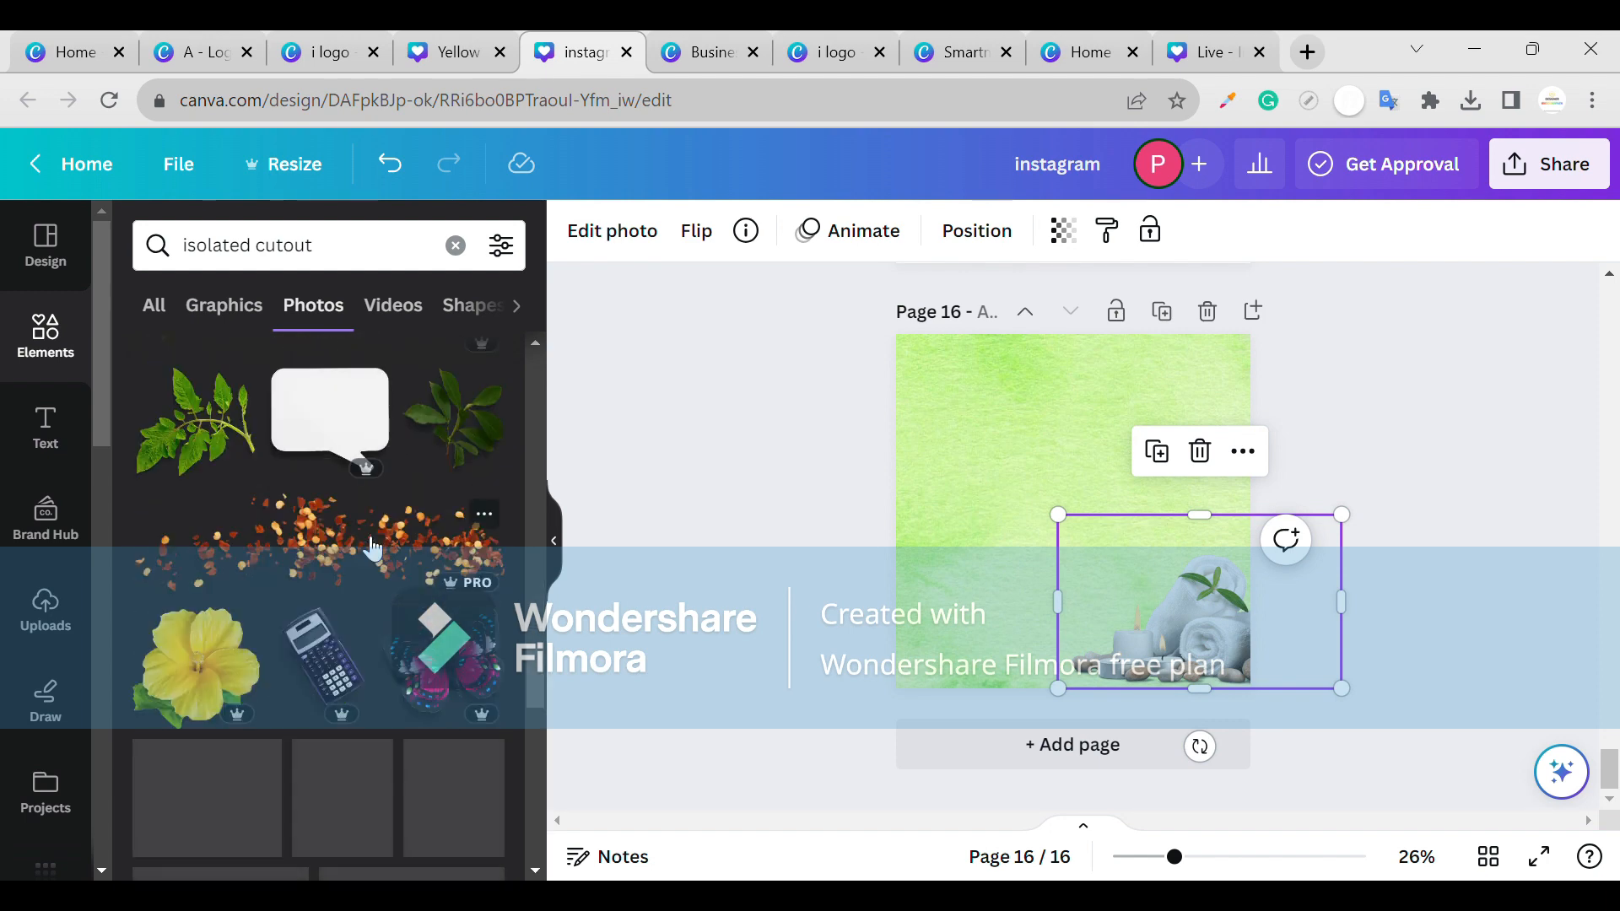
scroll(372, 548, down, 8)
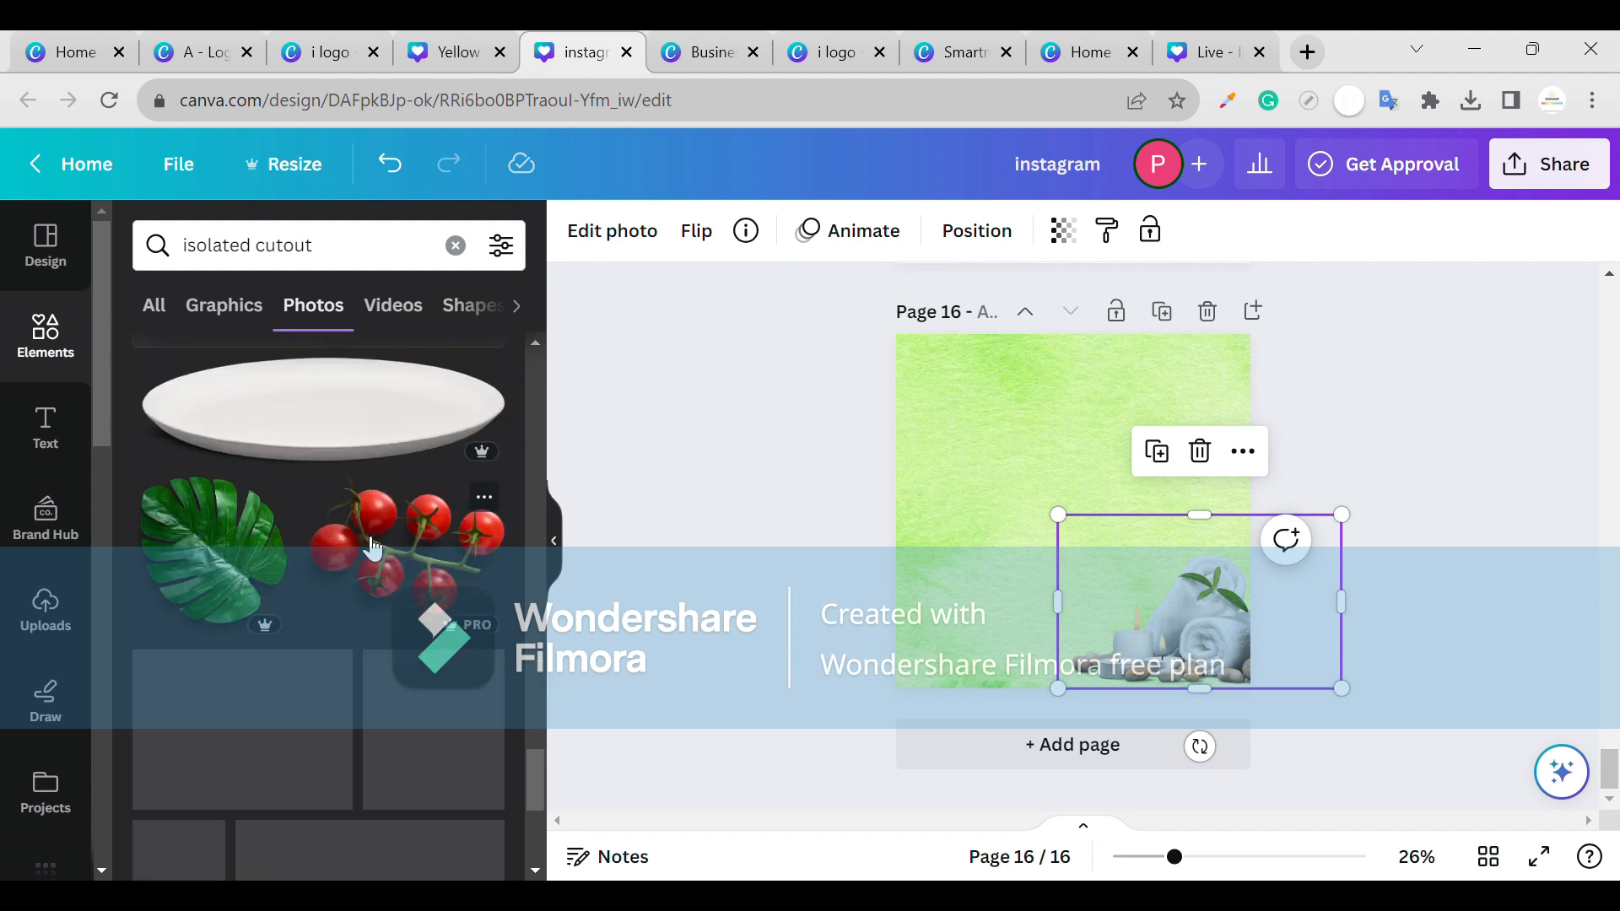
scroll(372, 549, down, 6)
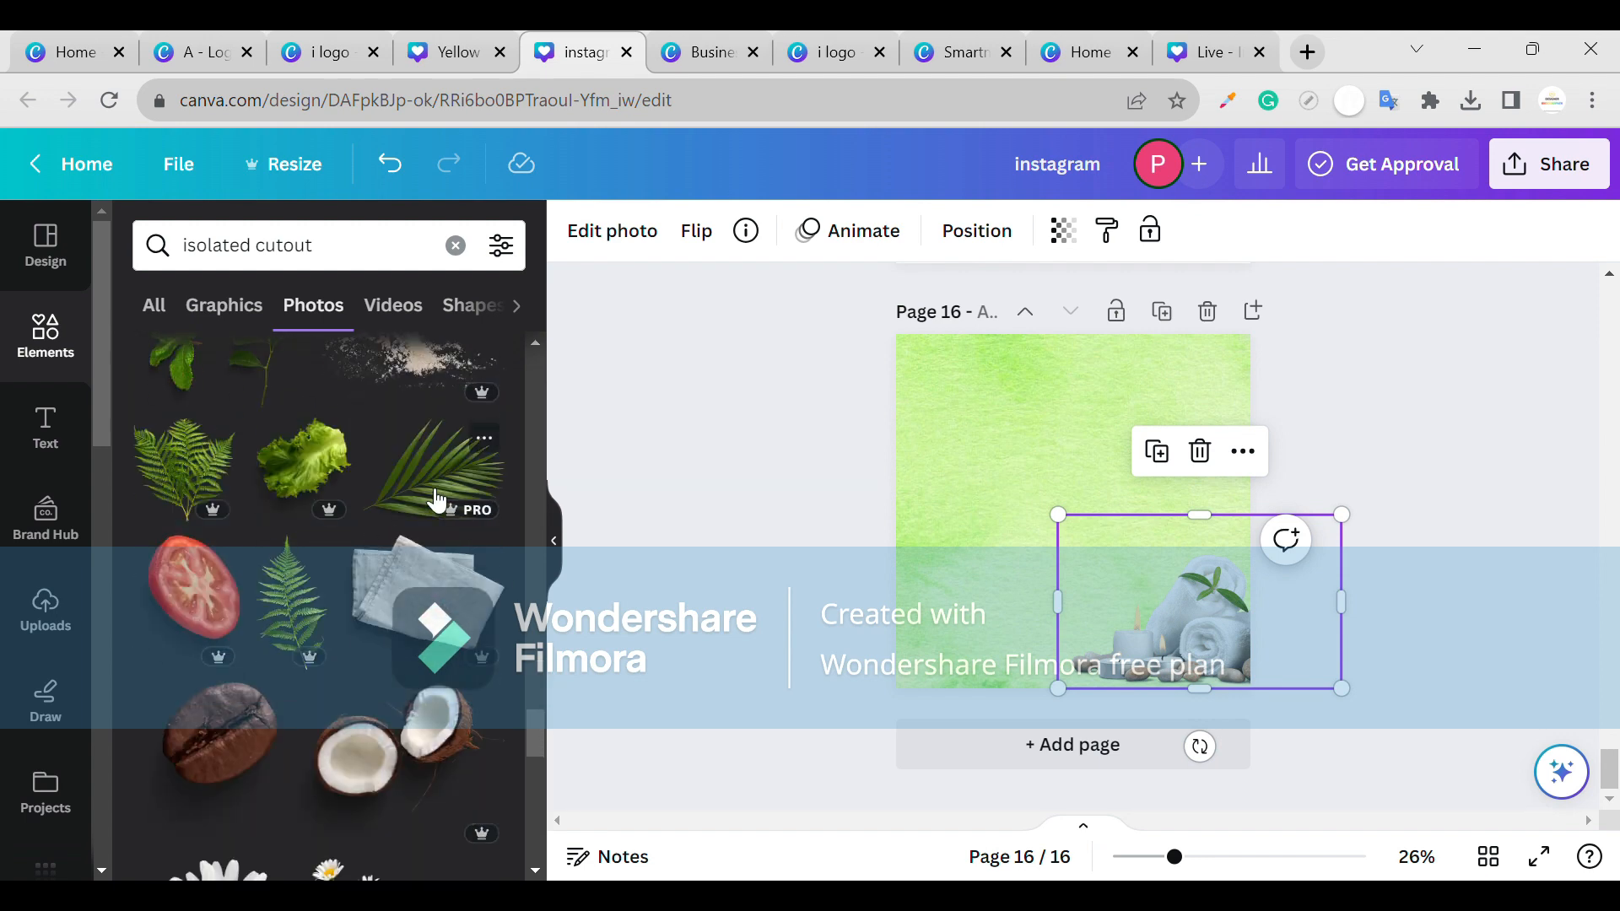
- Add the palm leaf cutout to page 16, tilt it and move it partly past the page's left edge
drag(436, 501, 859, 392)
click(436, 468)
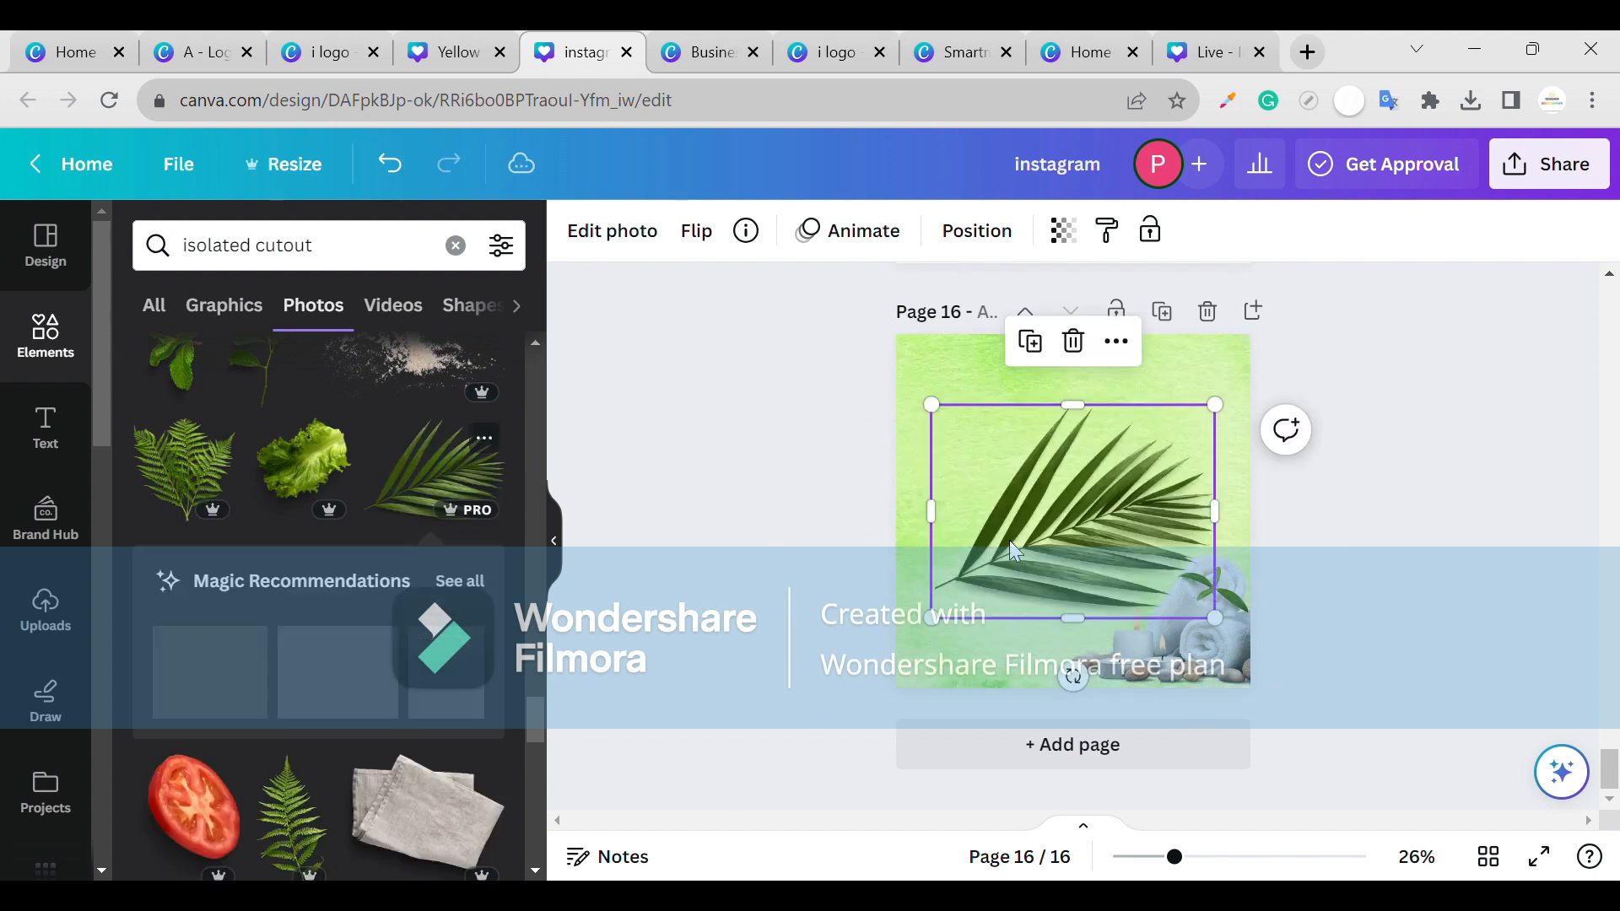
drag(1073, 675, 1146, 631)
drag(1028, 489, 761, 425)
click(761, 425)
- Add a second palm leaf, flip it horizontally, tilt it and place it partly past page 16's right edge above the towels
click(424, 480)
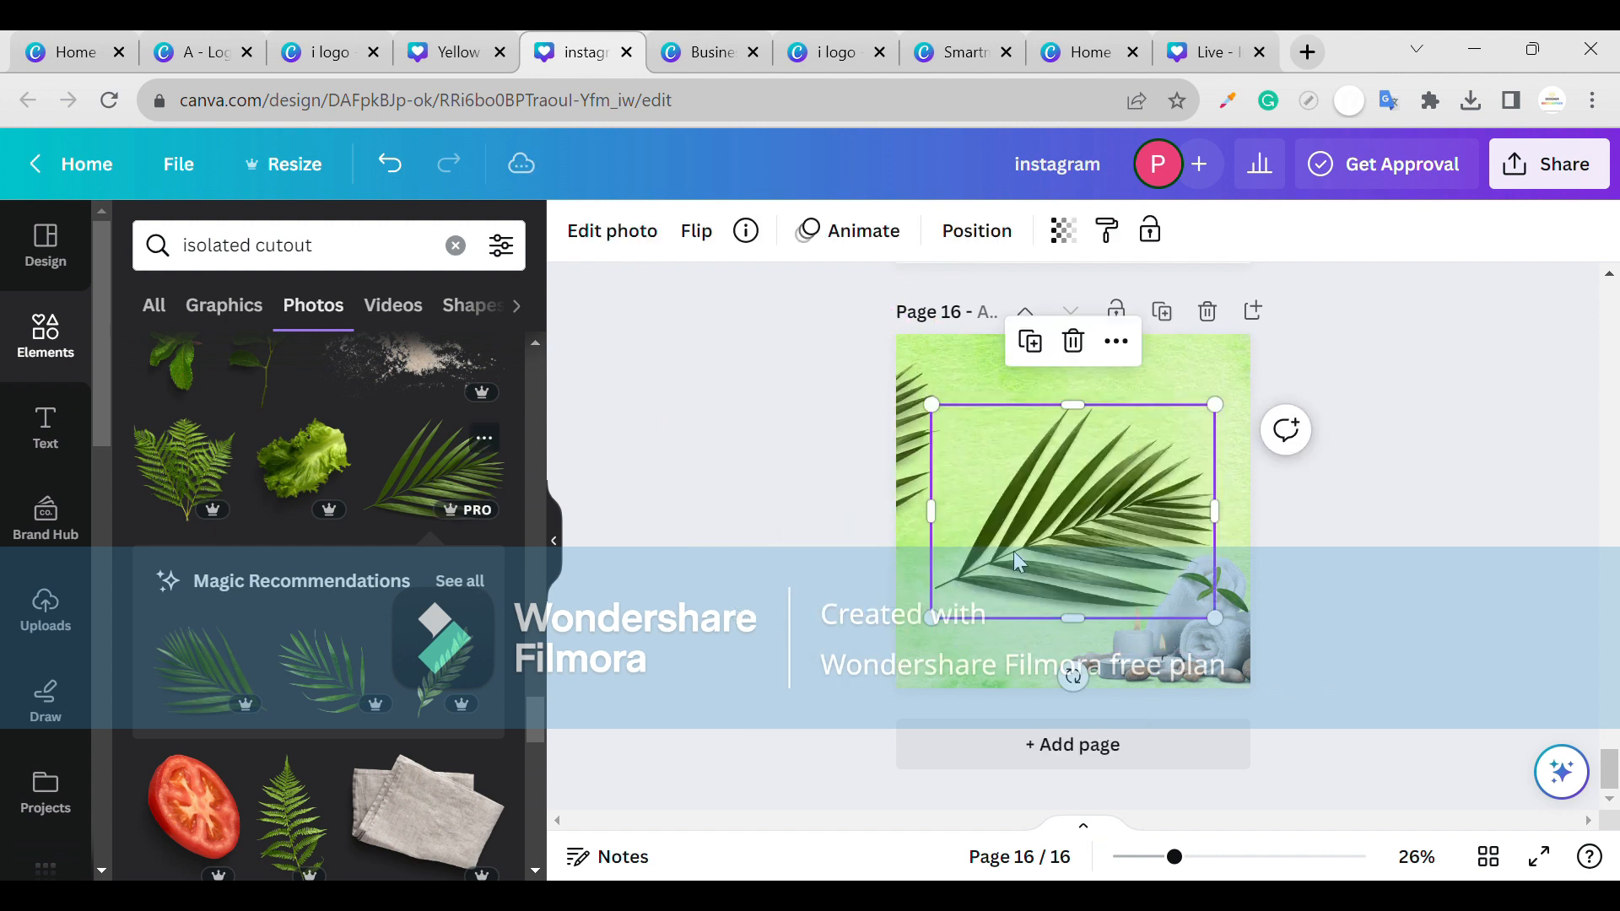
drag(1014, 550, 1118, 534)
click(712, 243)
click(734, 296)
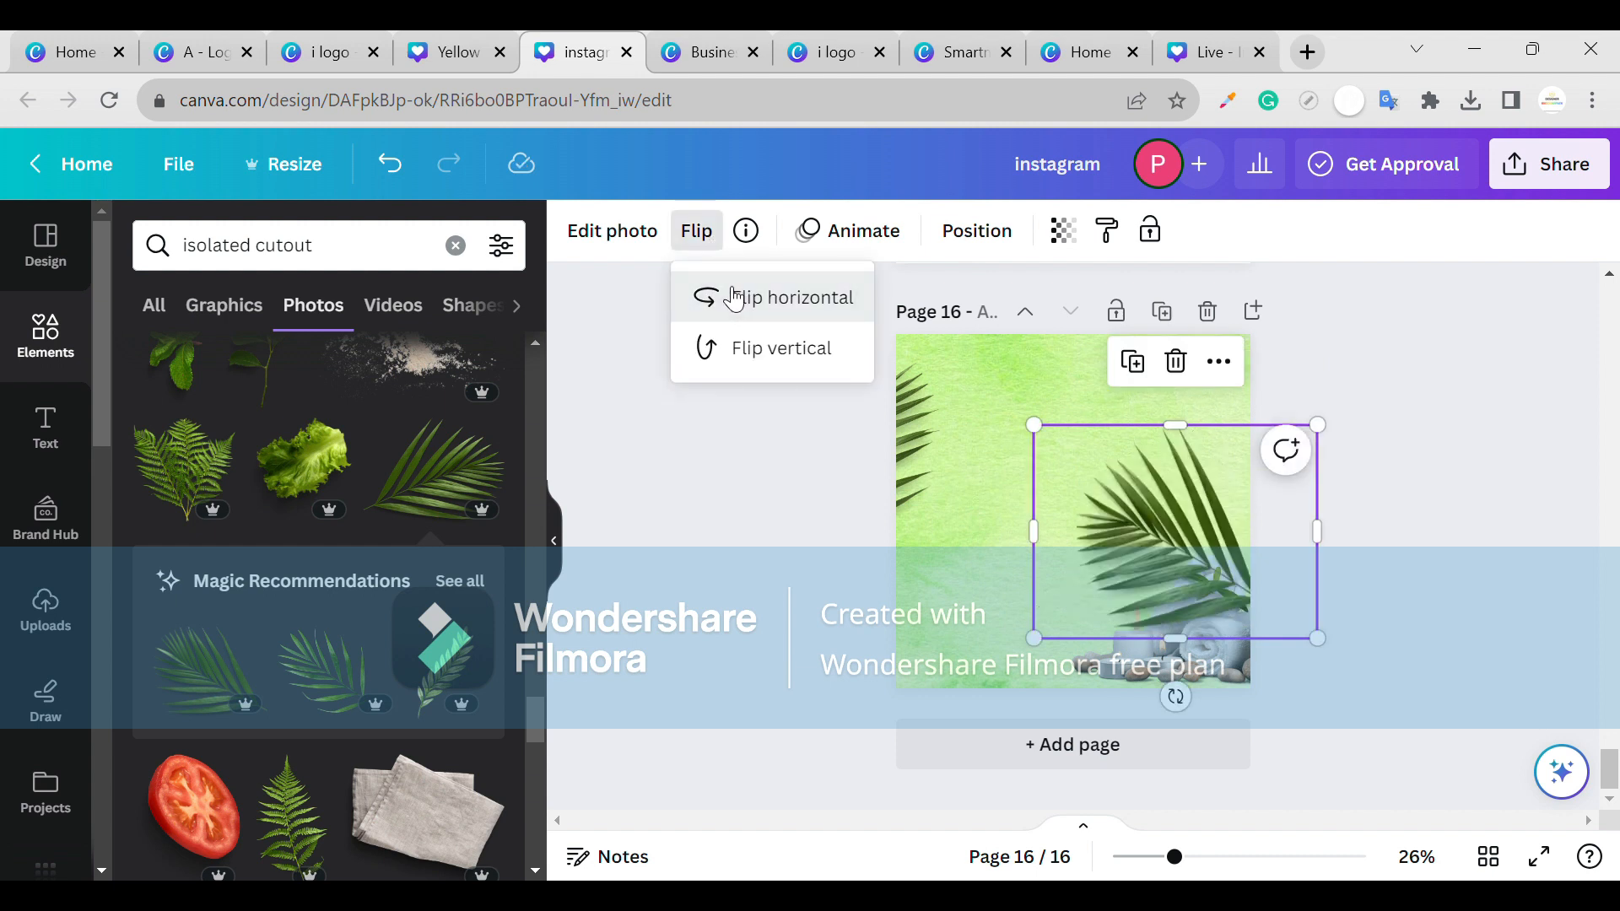
drag(1175, 697, 1112, 724)
drag(1252, 619, 1381, 624)
click(1375, 620)
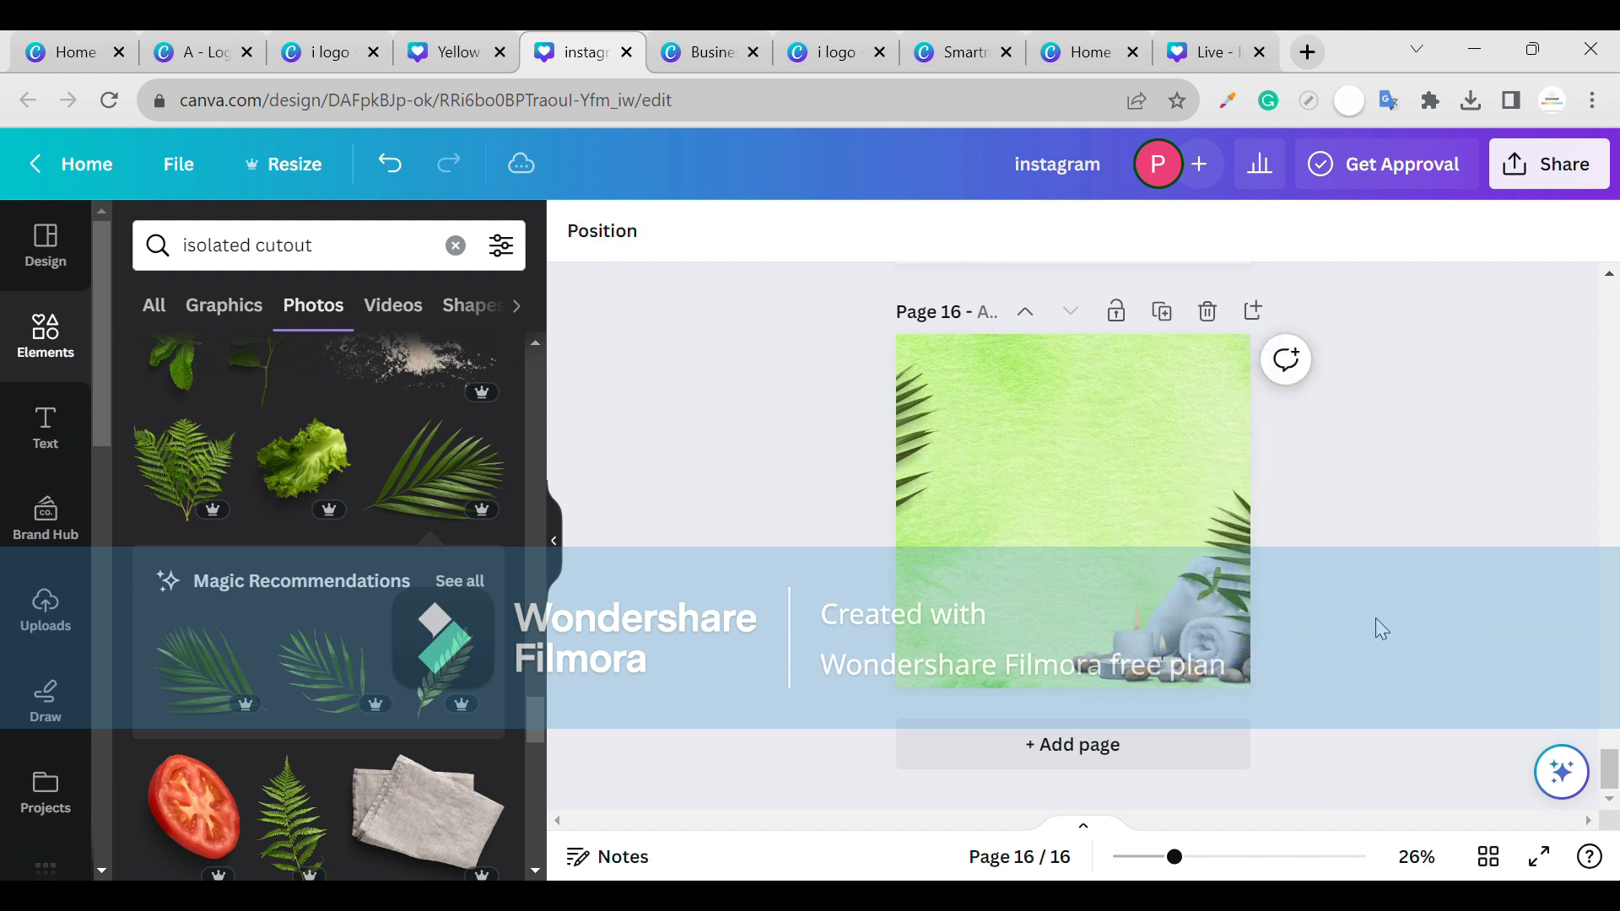
double_click(1223, 553)
click(1308, 350)
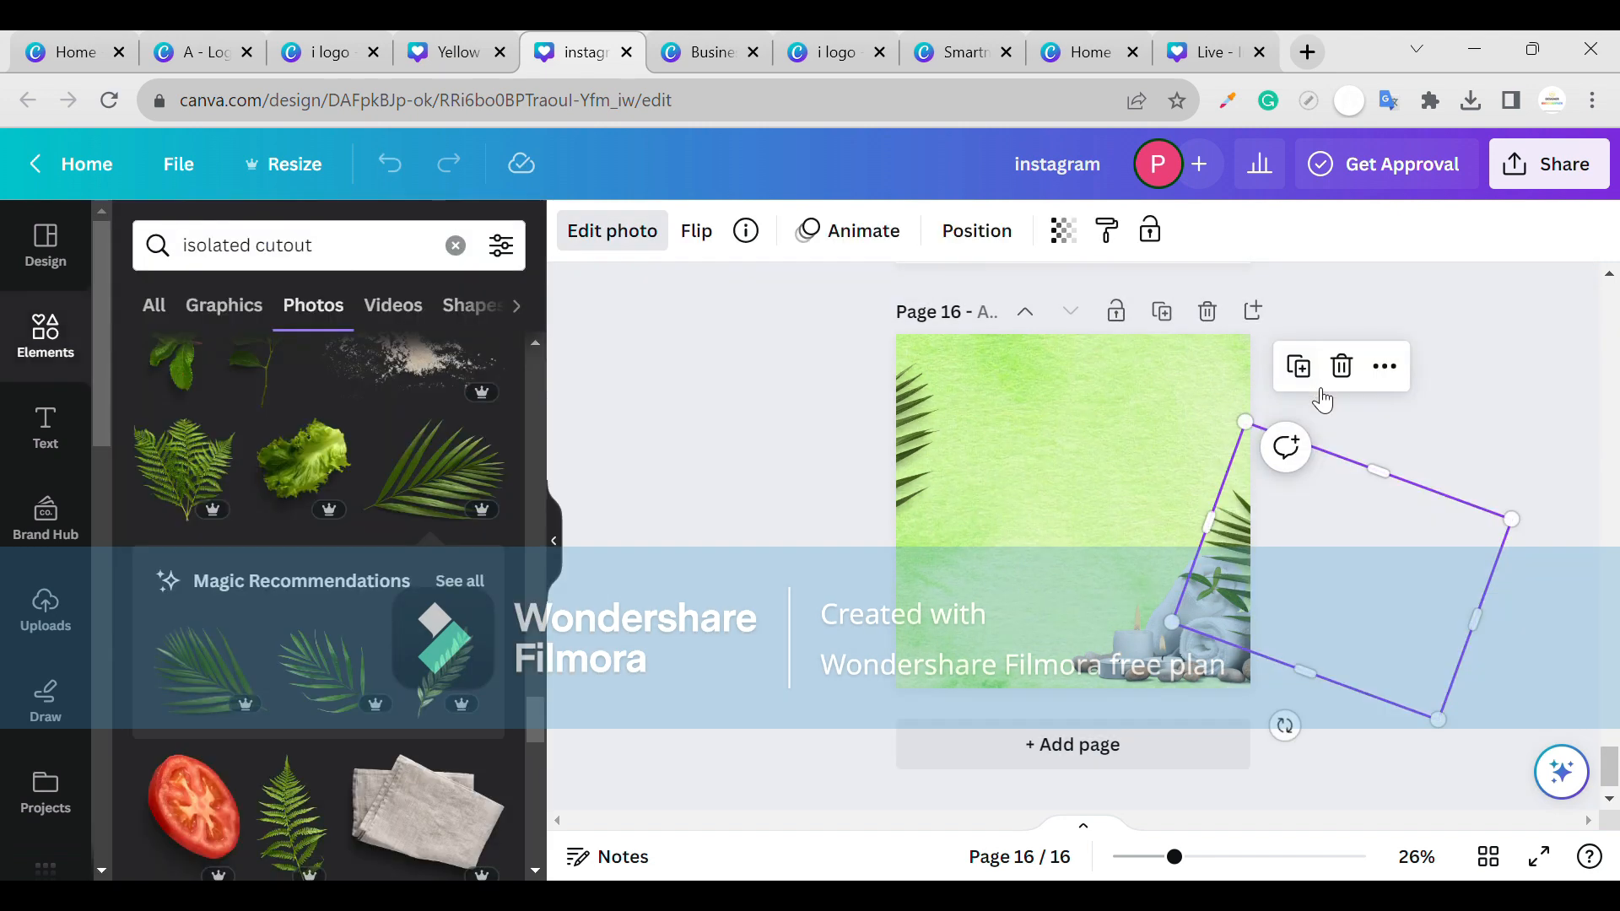
click(1273, 496)
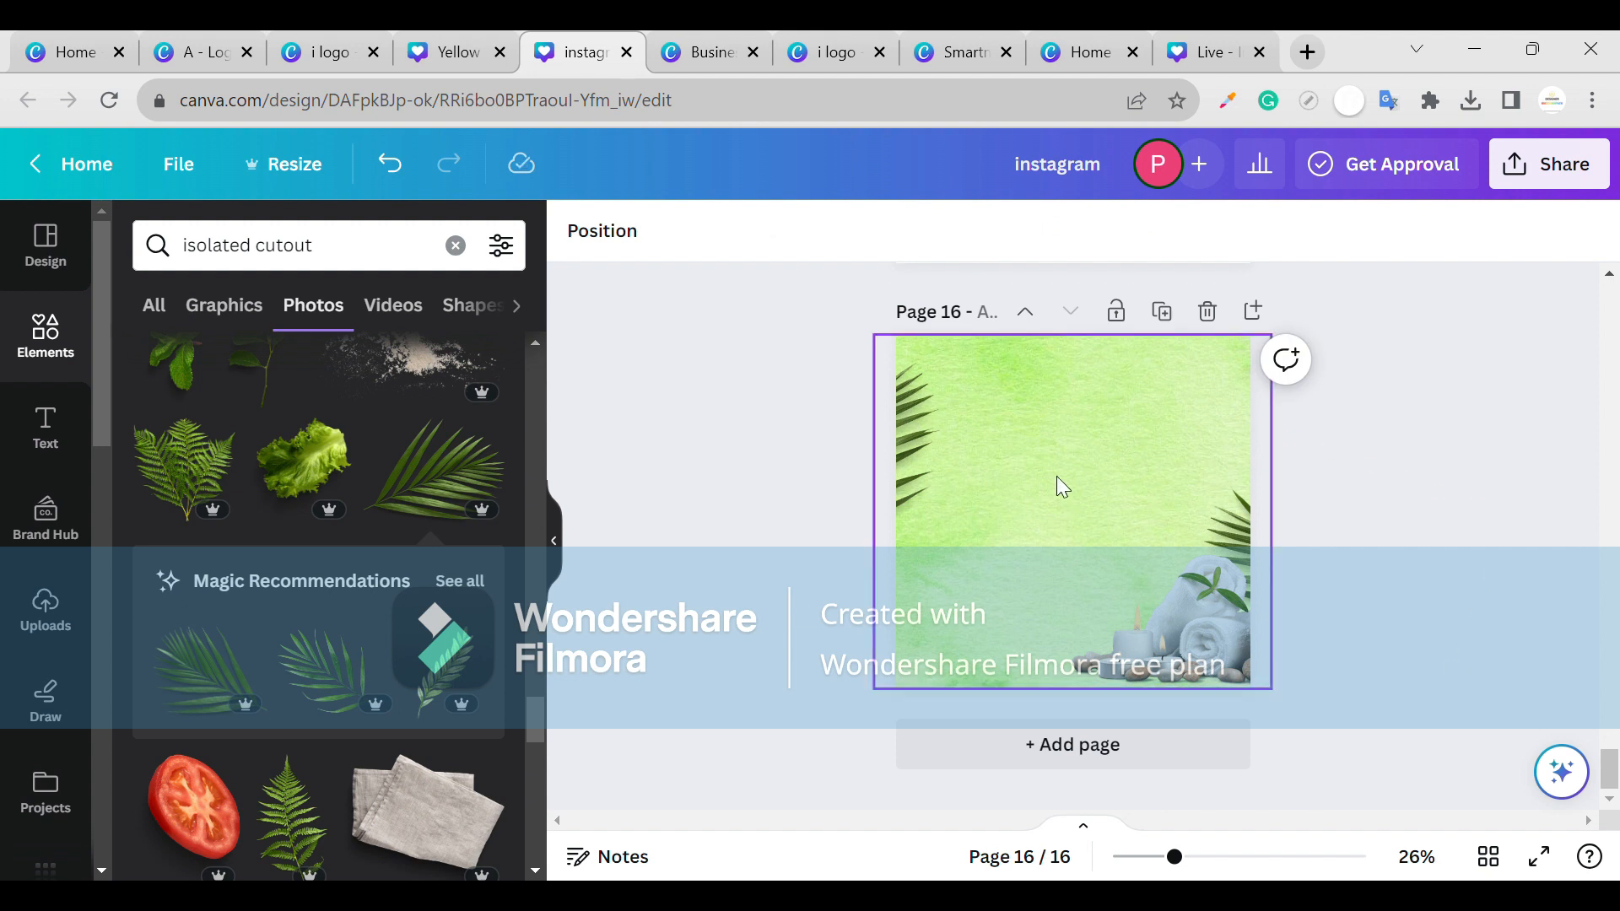
- Add blank page 17 and insert a heading reading "skiin &" on one line and "Beauty Spa" below it
click(1110, 746)
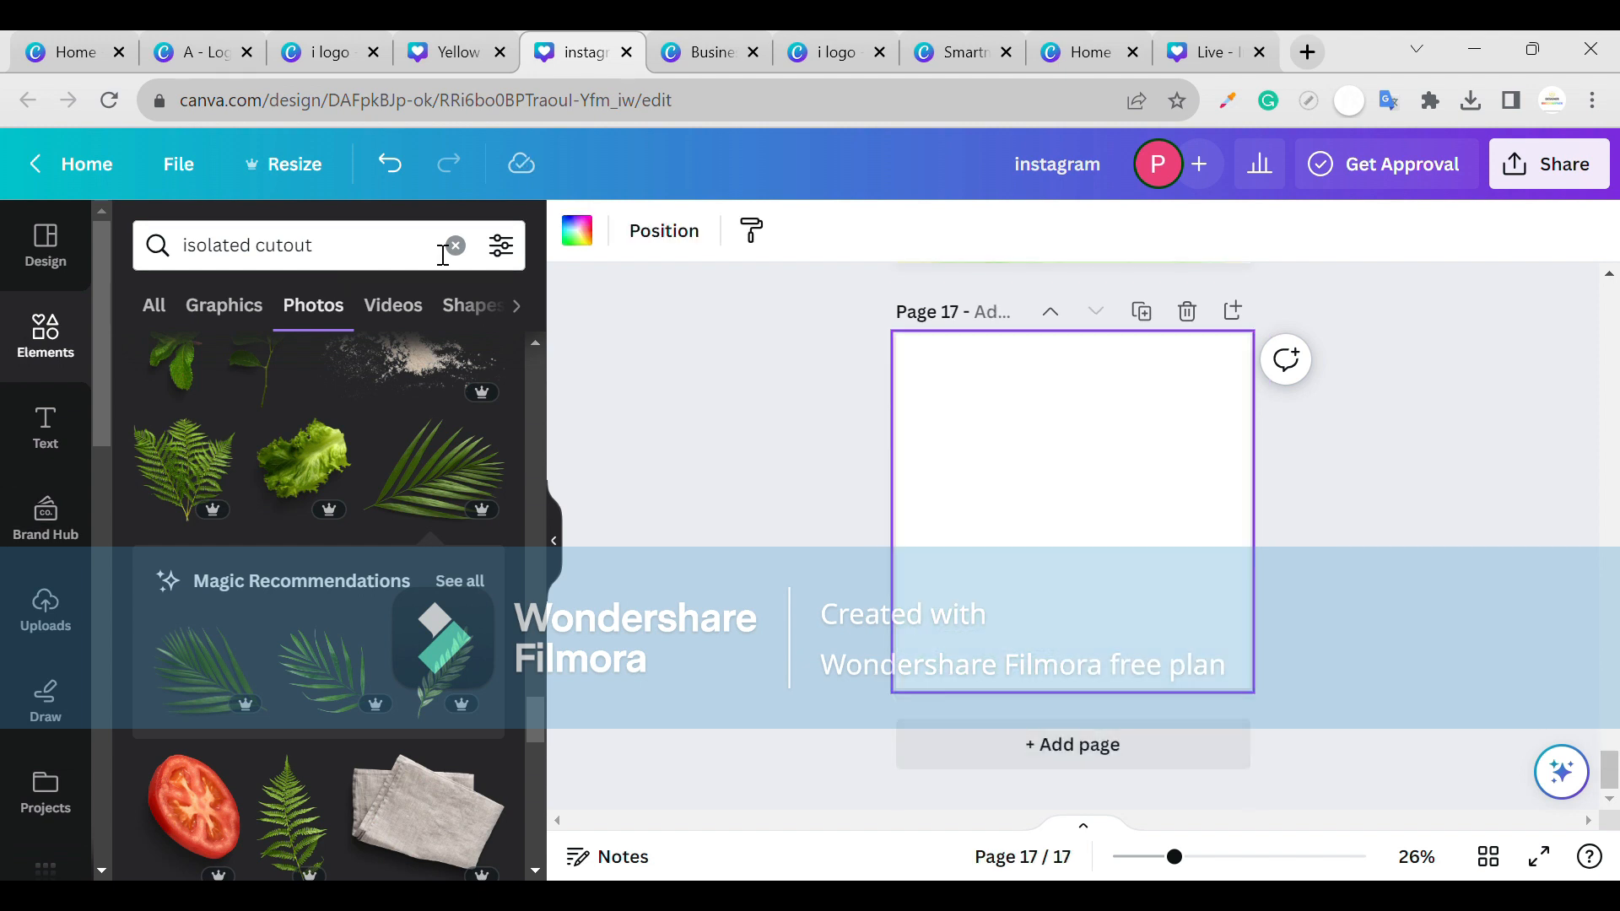
click(46, 415)
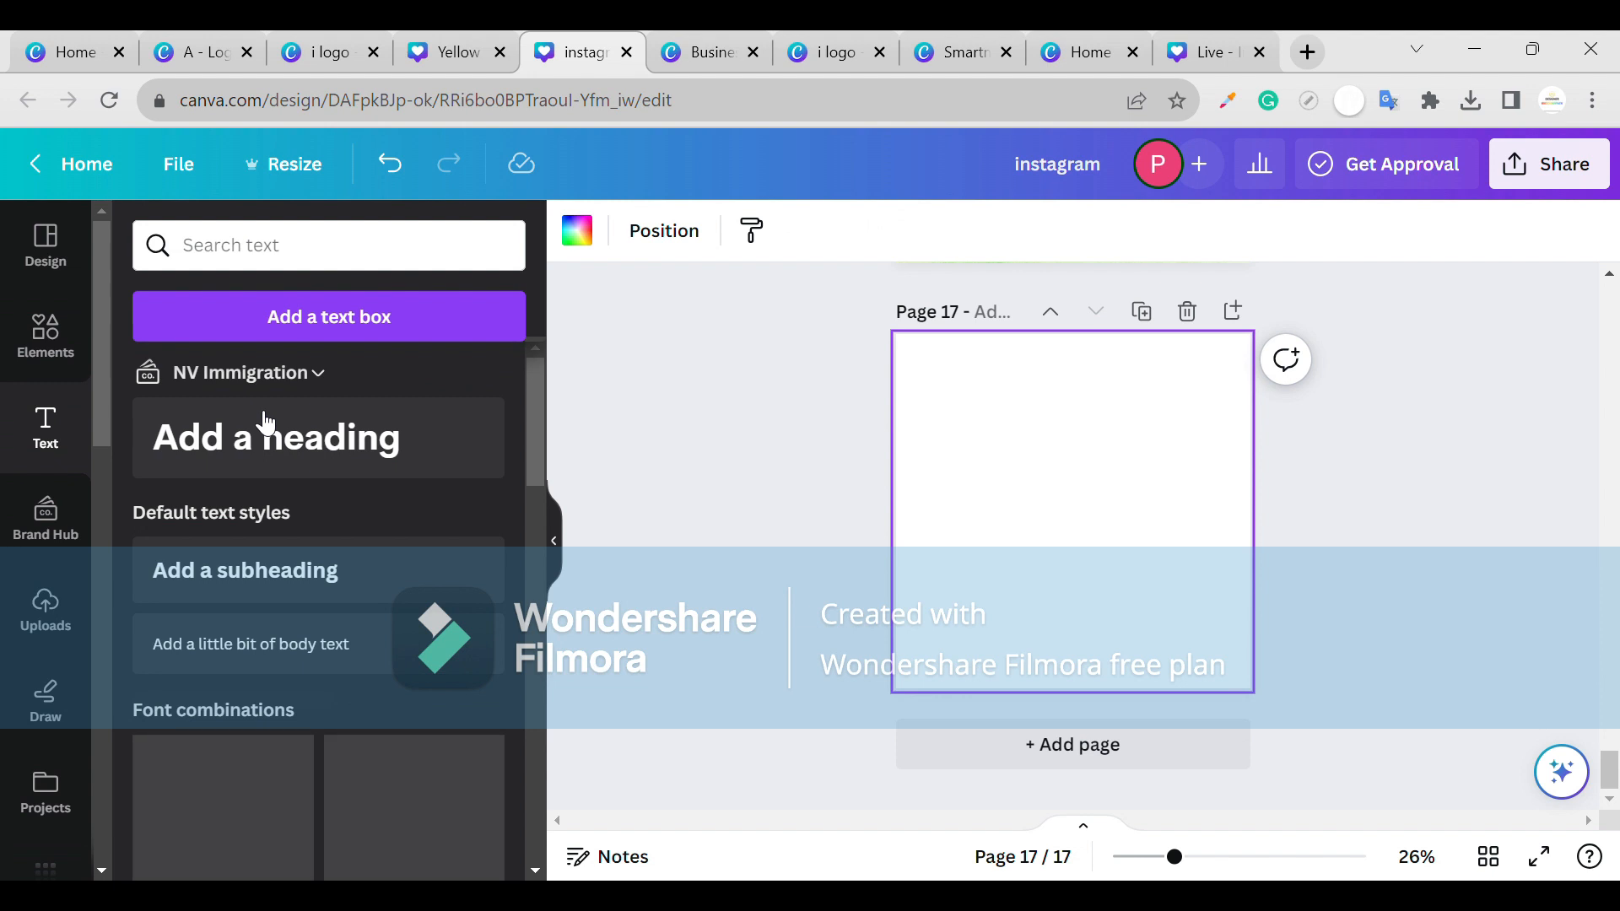
click(266, 426)
text(sk)
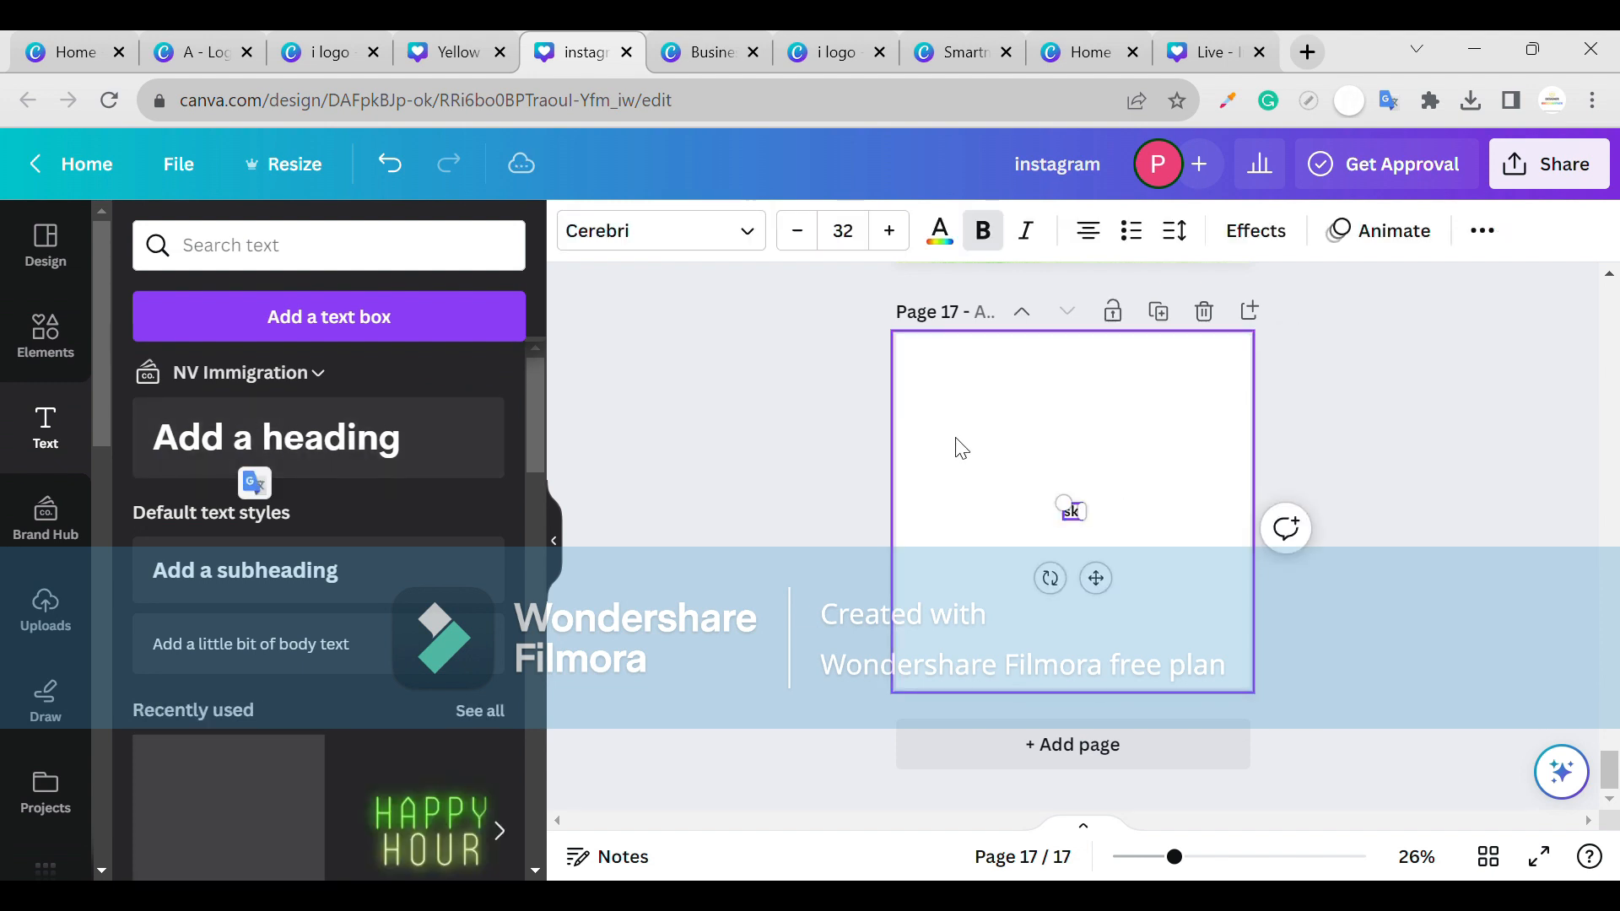
text(iir)
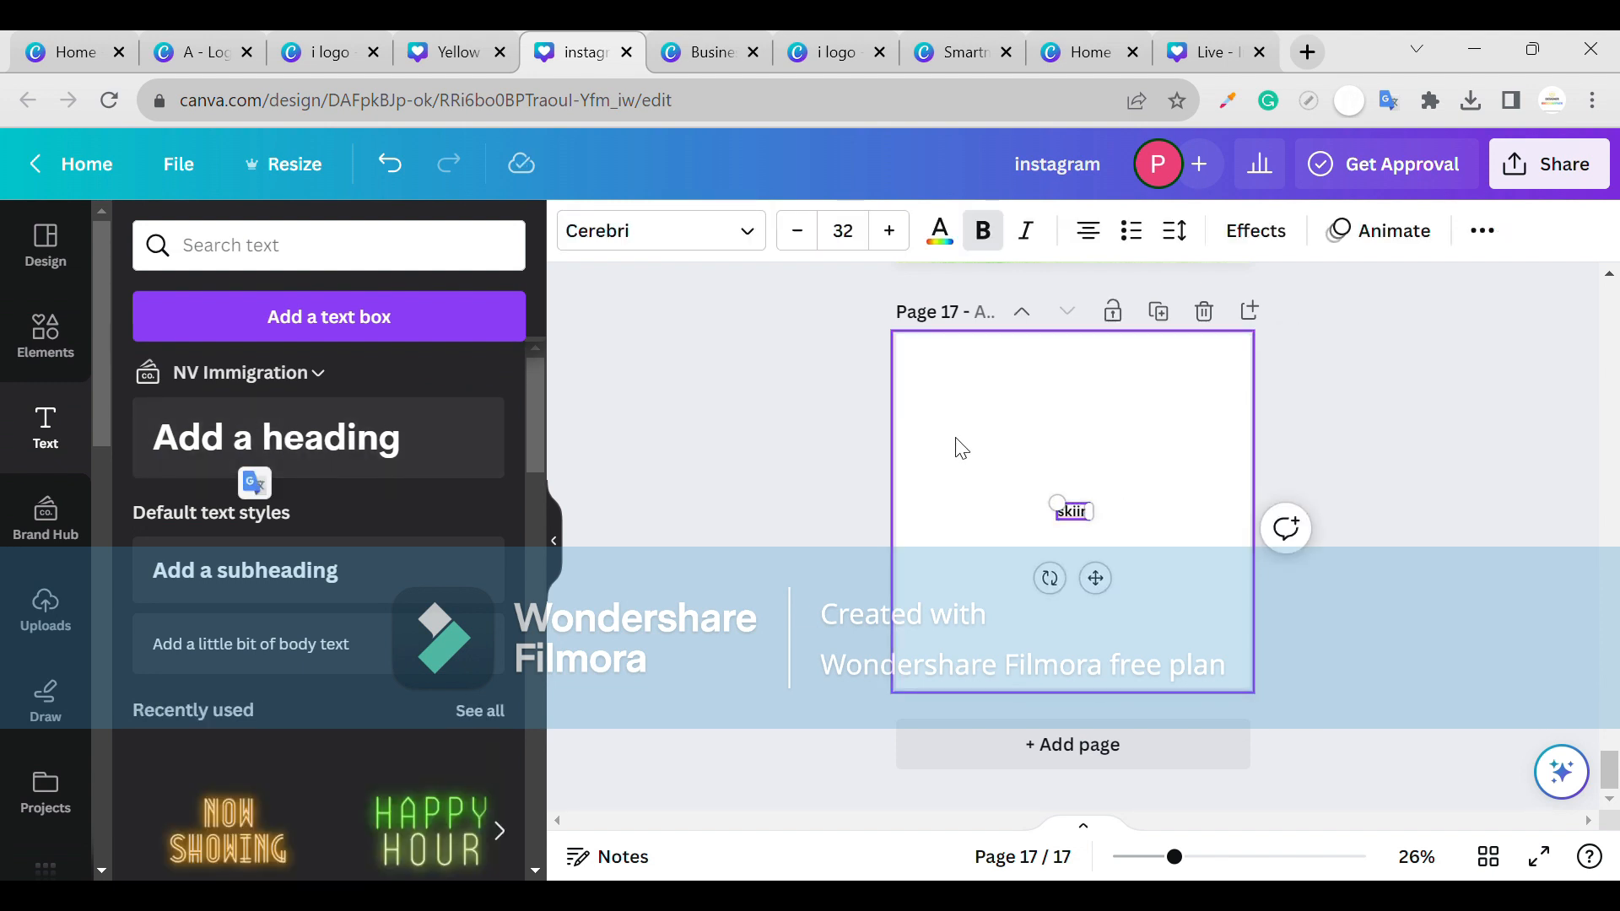
key(BackSpace)
text(n &)
key(Return)
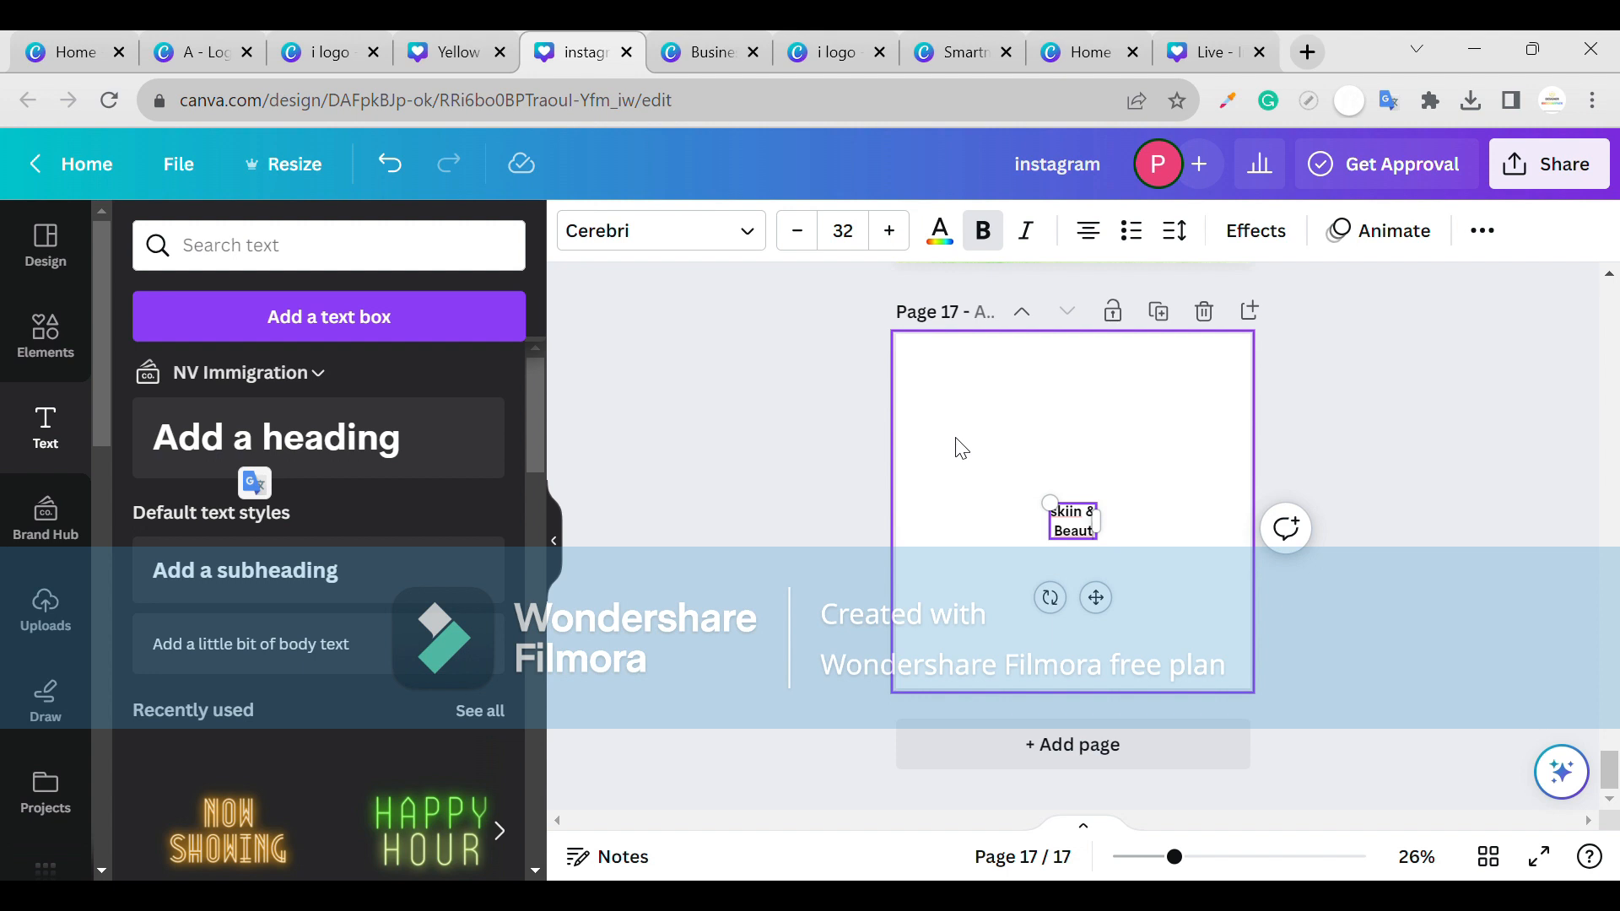
text(y Spa)
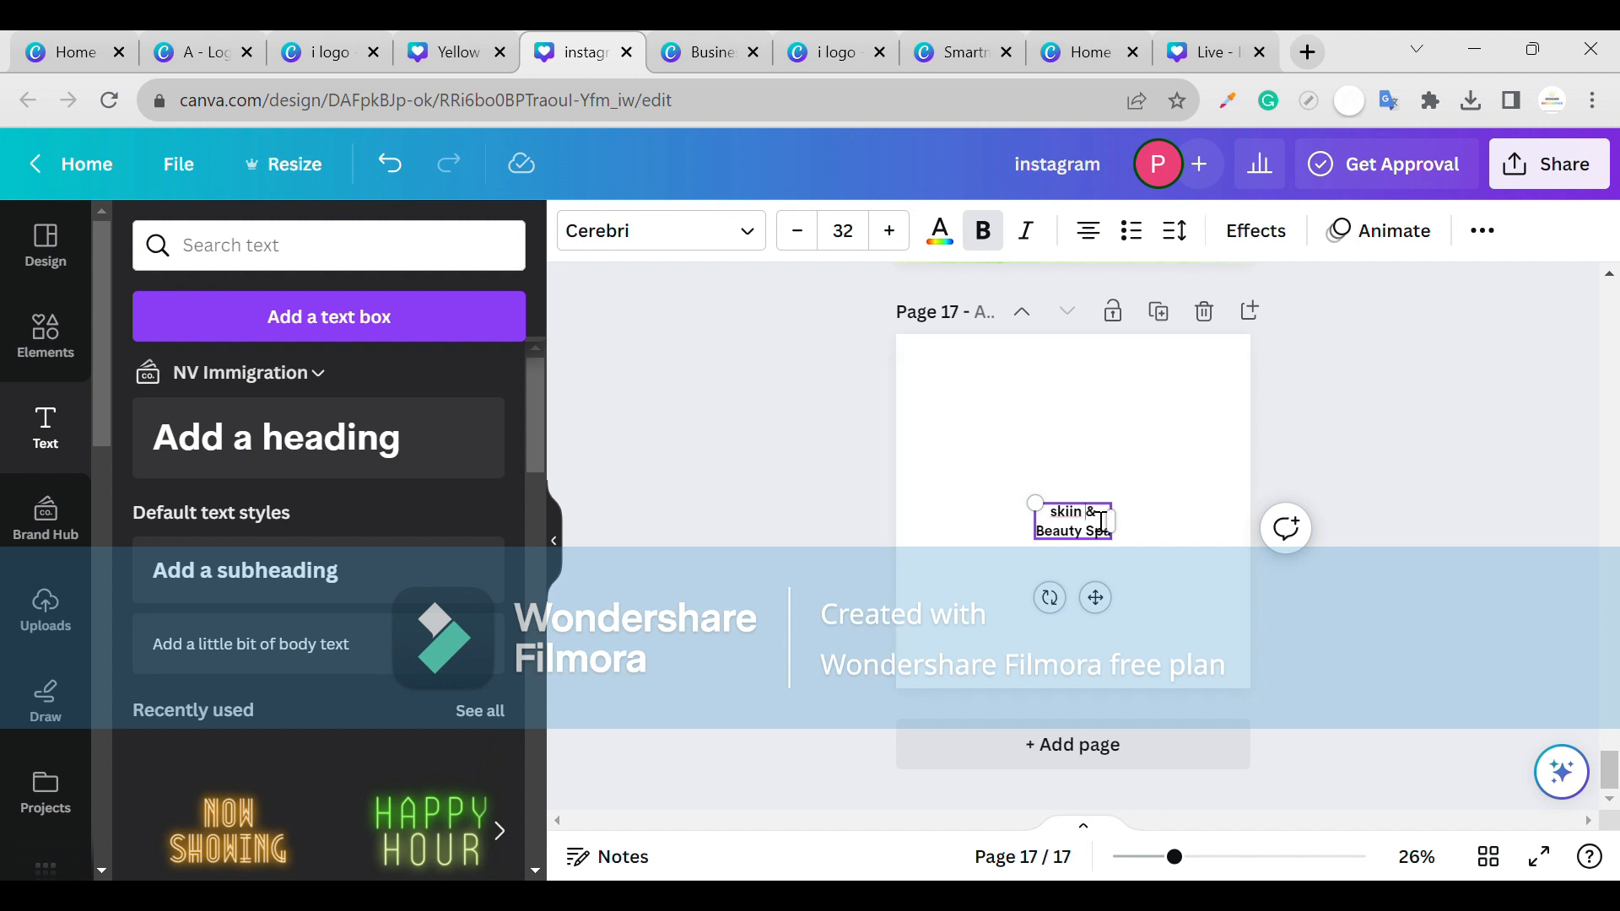
- Correct the heading's first line to "Skin&" and left-align the heading text
key(BackSpace)
key(BackSpace)
click(1124, 505)
click(1109, 523)
triple_click(1106, 522)
click(1097, 232)
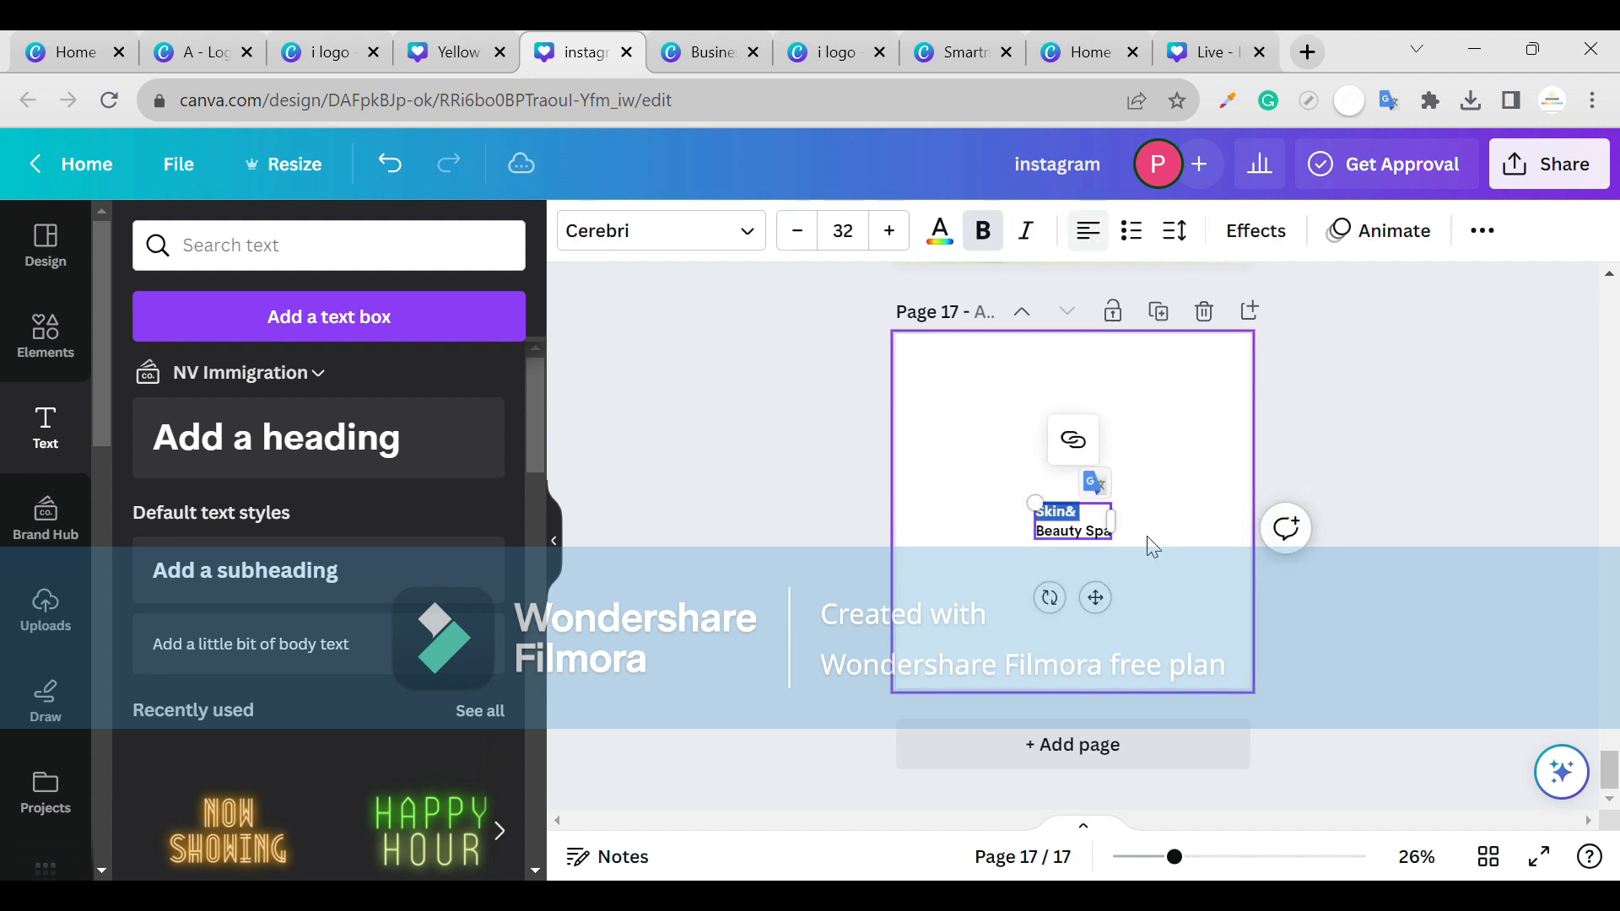
- Set the "Skin& Beauty Spa" heading's font on page 17 to Gilda Display
click(1148, 538)
click(1069, 516)
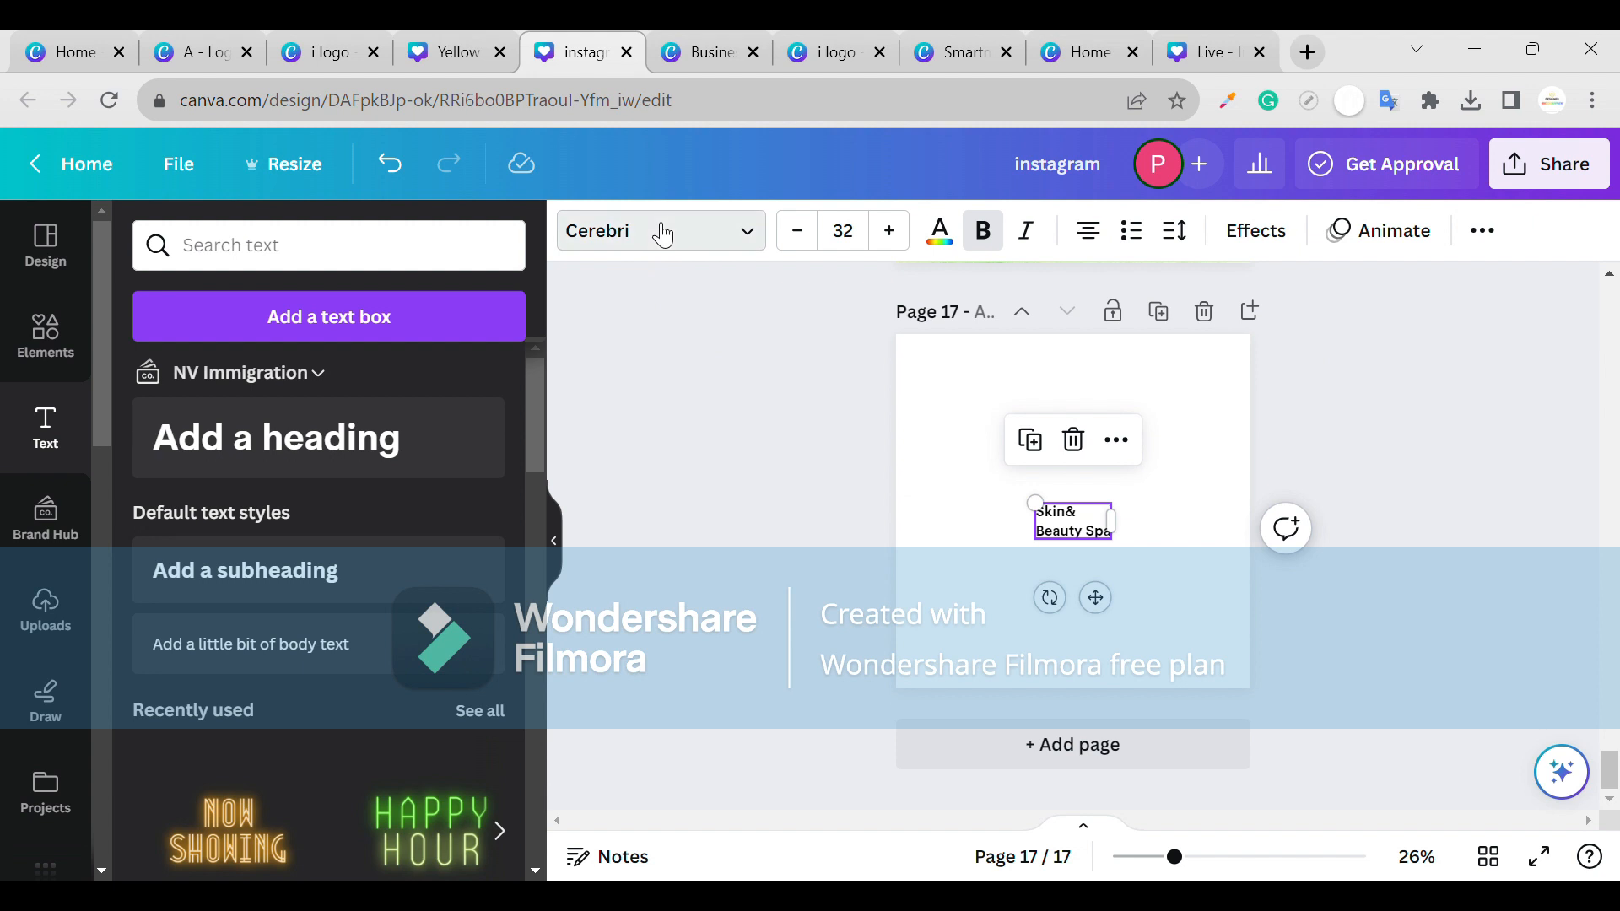
click(663, 236)
click(324, 324)
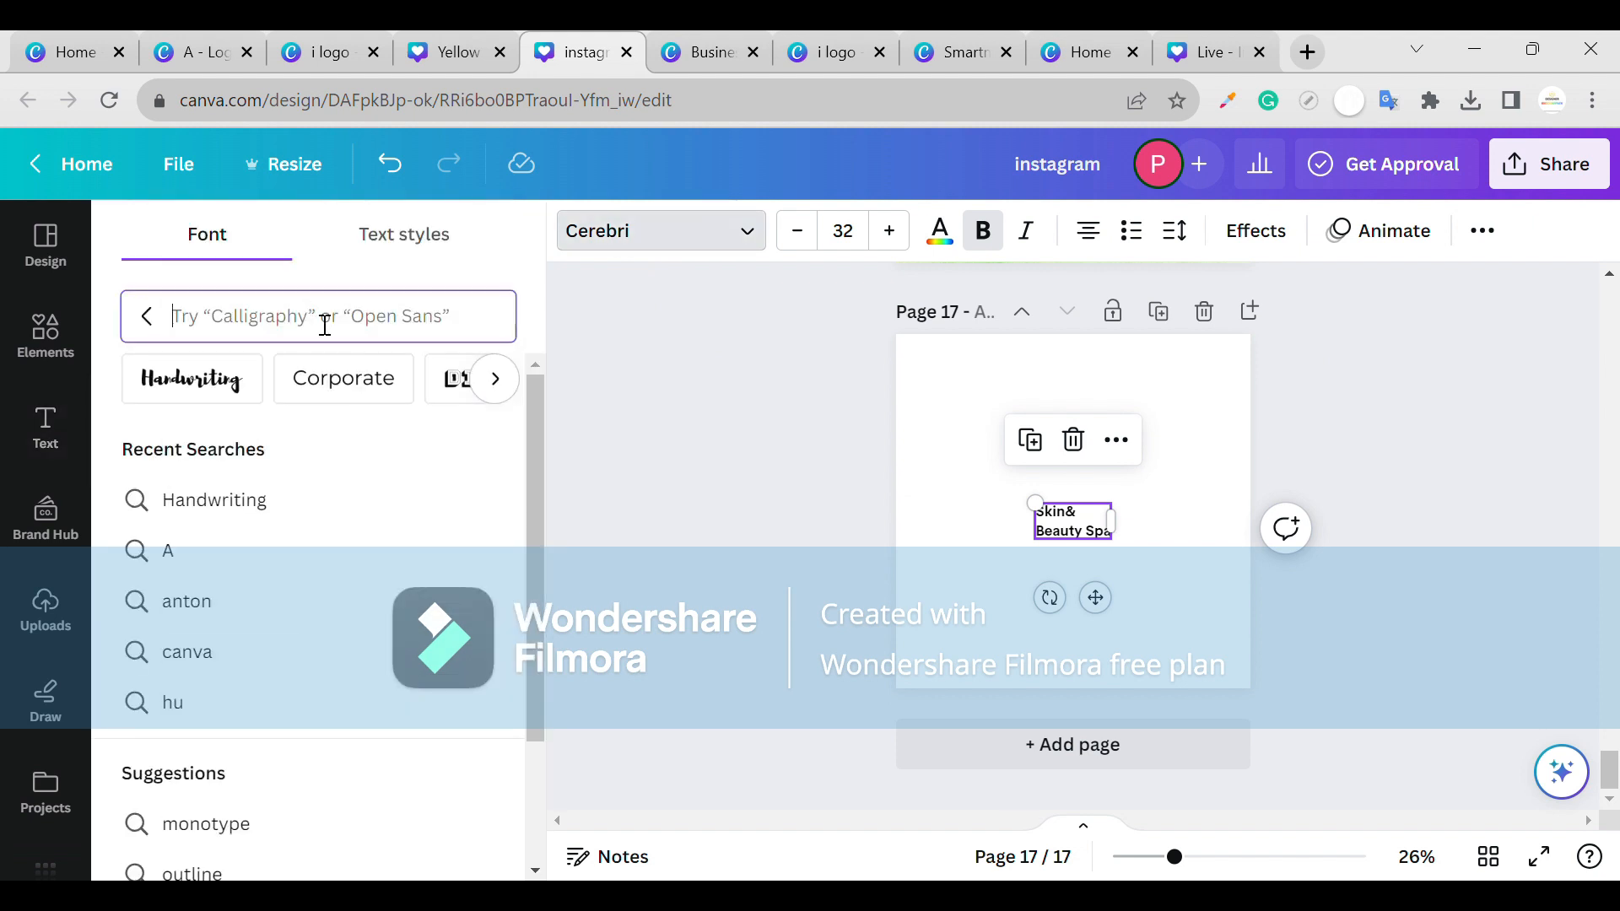
text(gi)
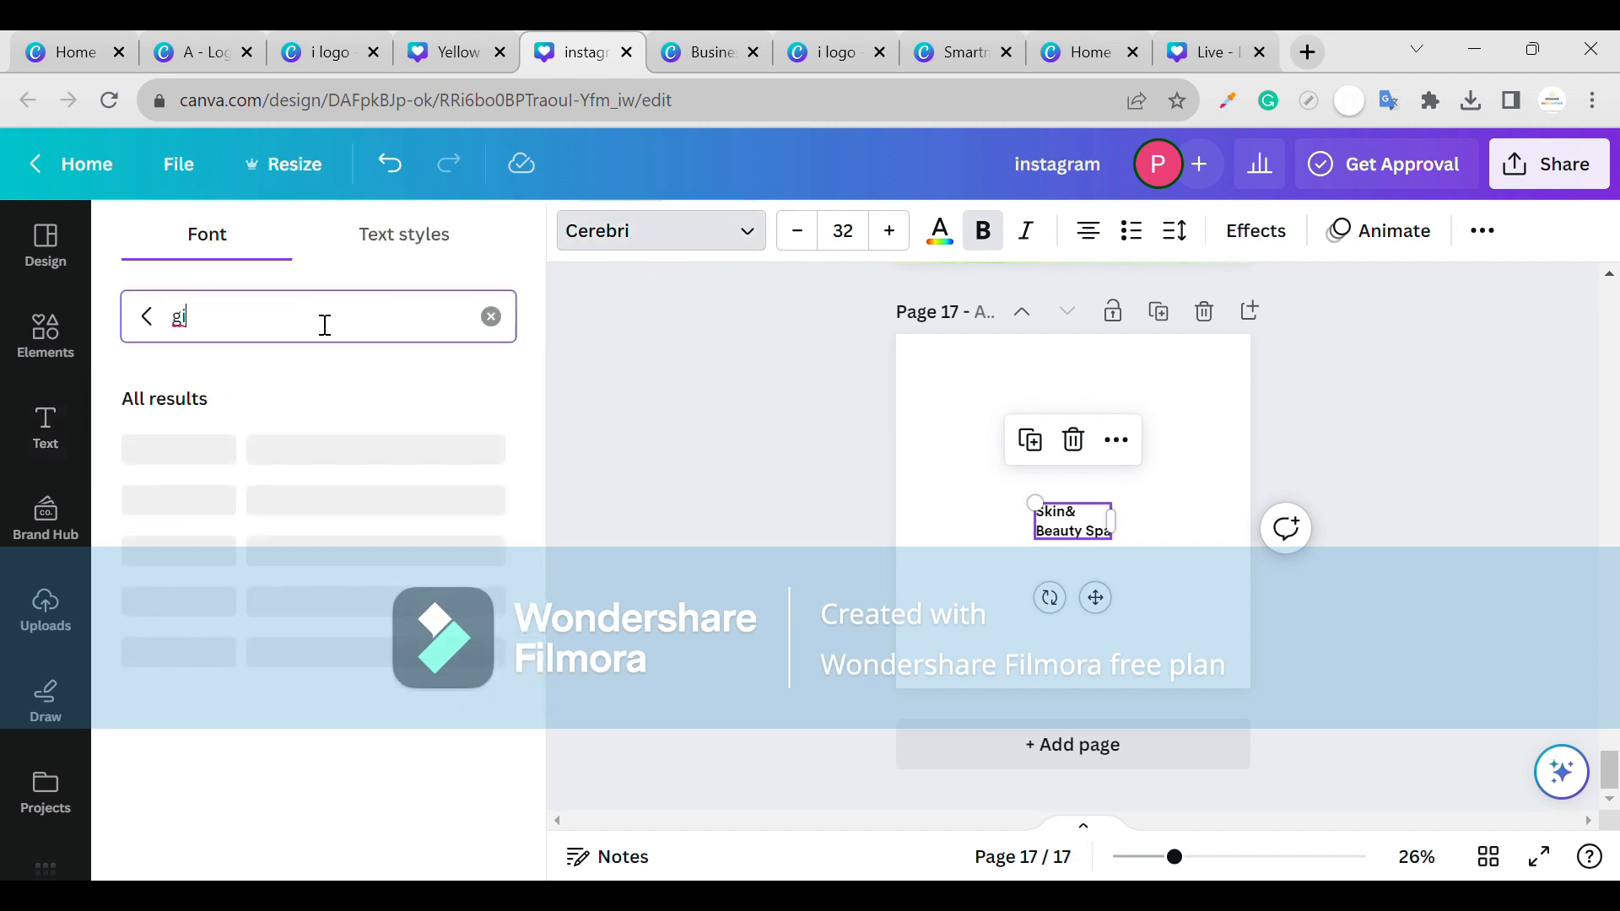
text(lda)
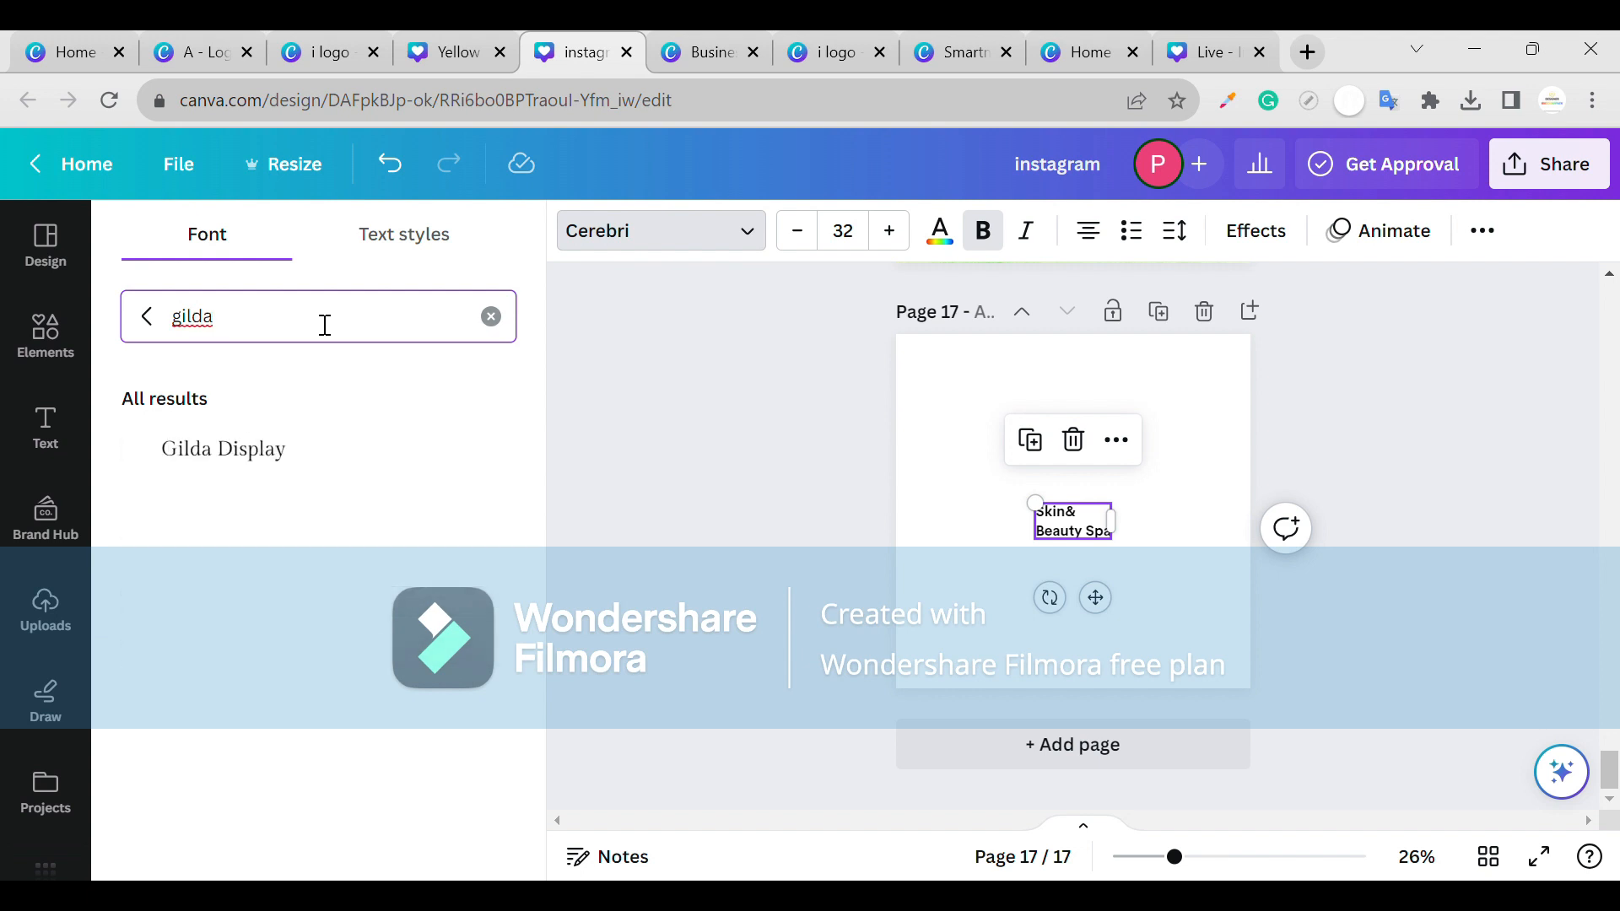
click(276, 458)
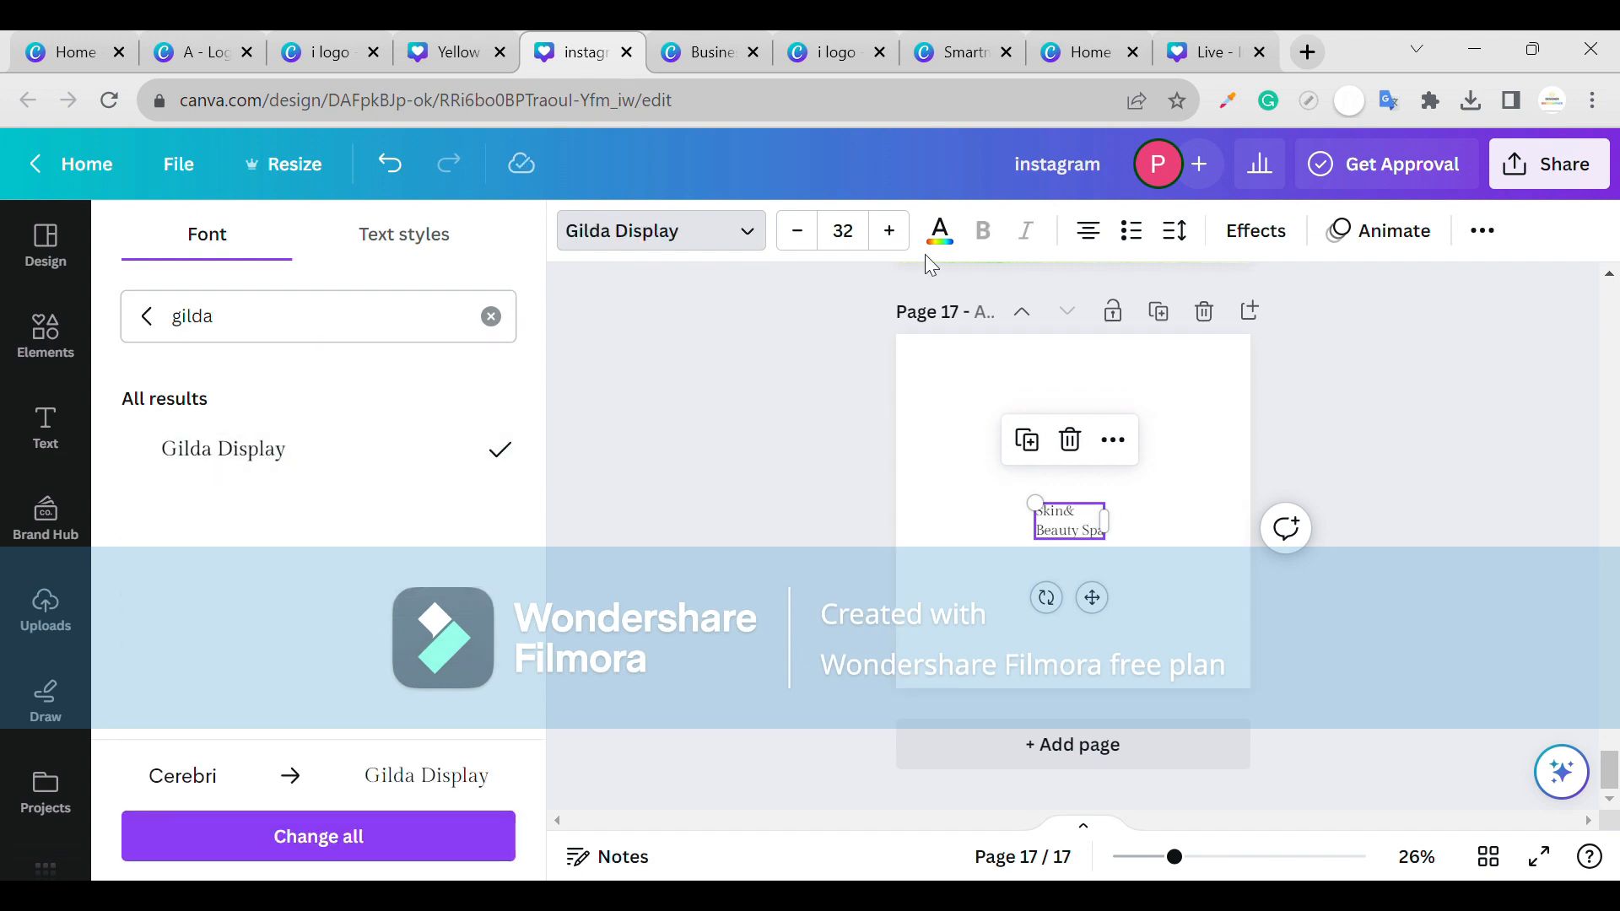
- Colour the "Skin& Beauty Spa" heading dark green, #3d591c
click(939, 230)
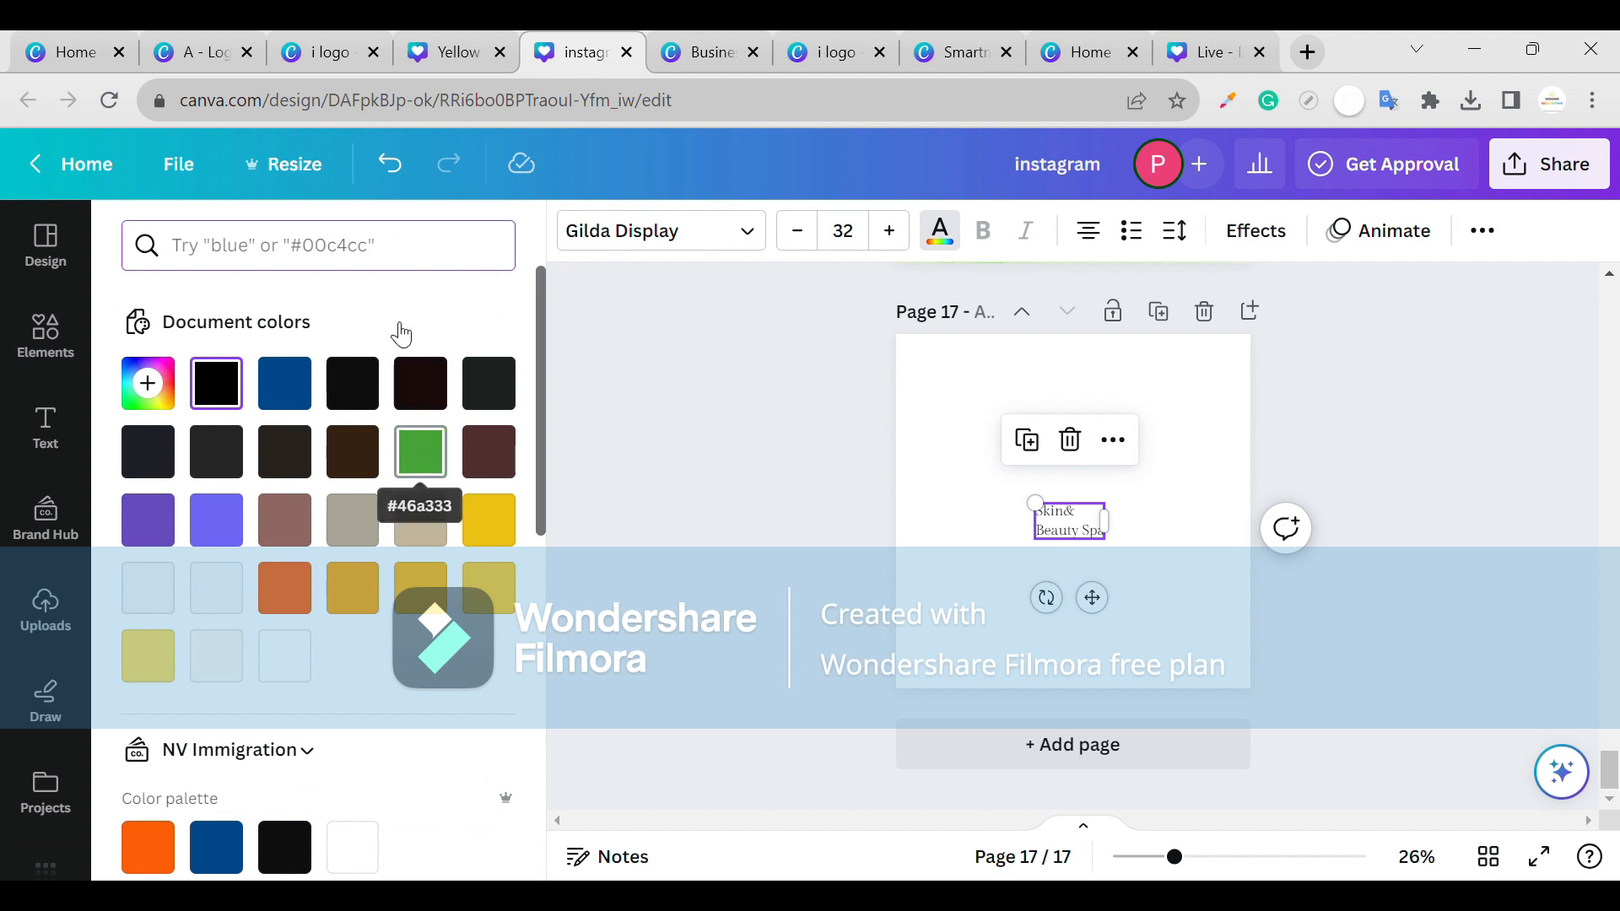
click(348, 236)
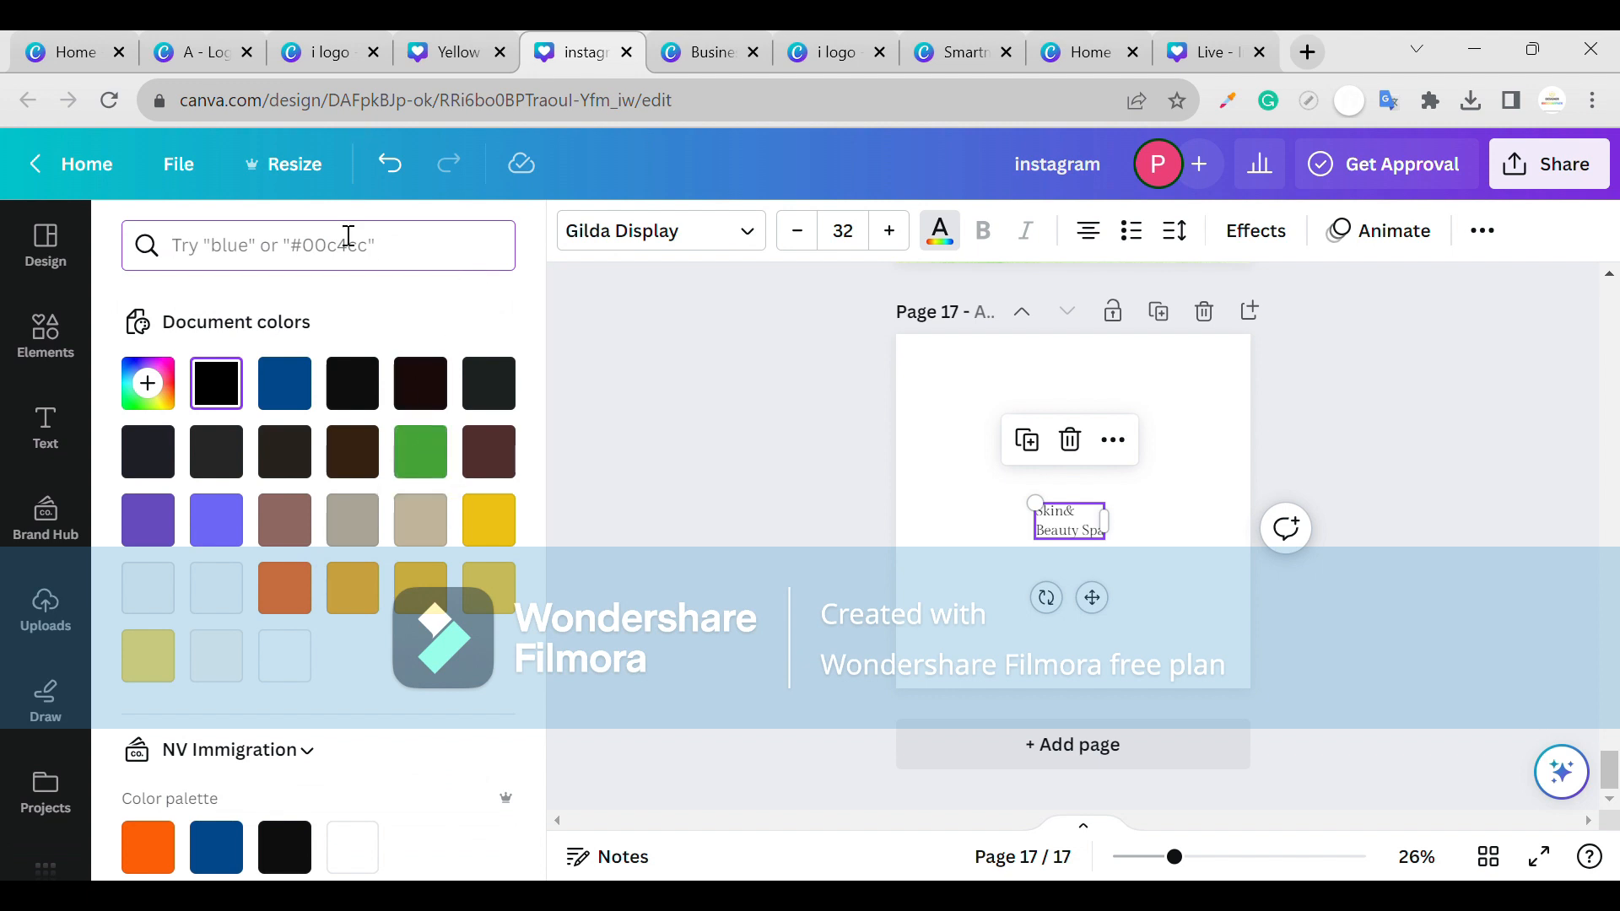
text(#)
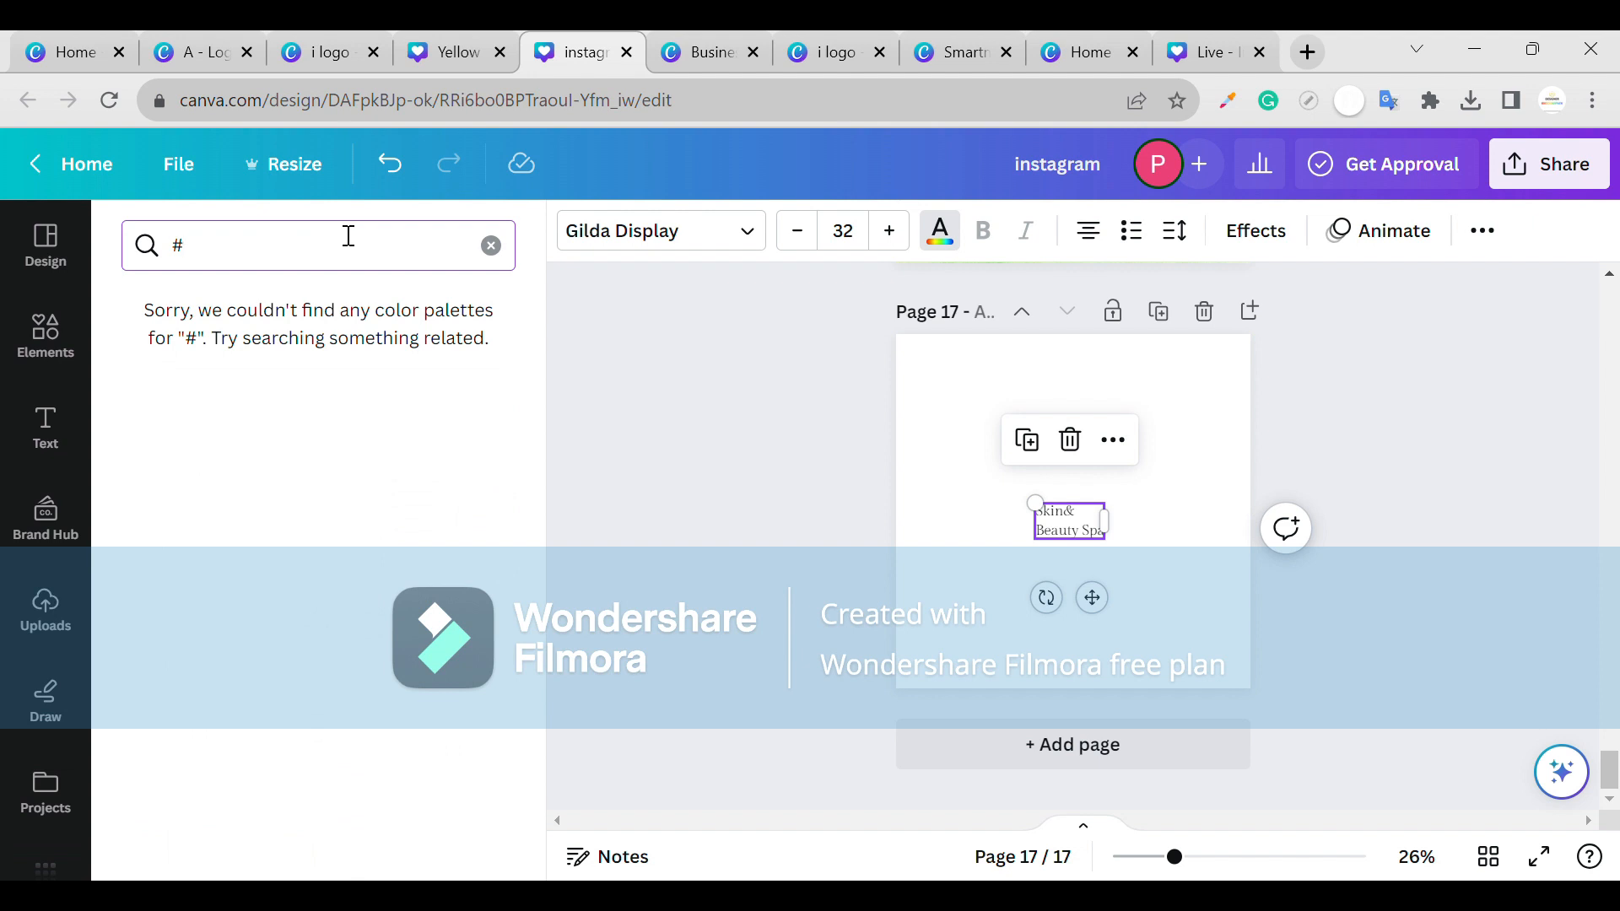
text(3)
key(BackSpace)
text(3)
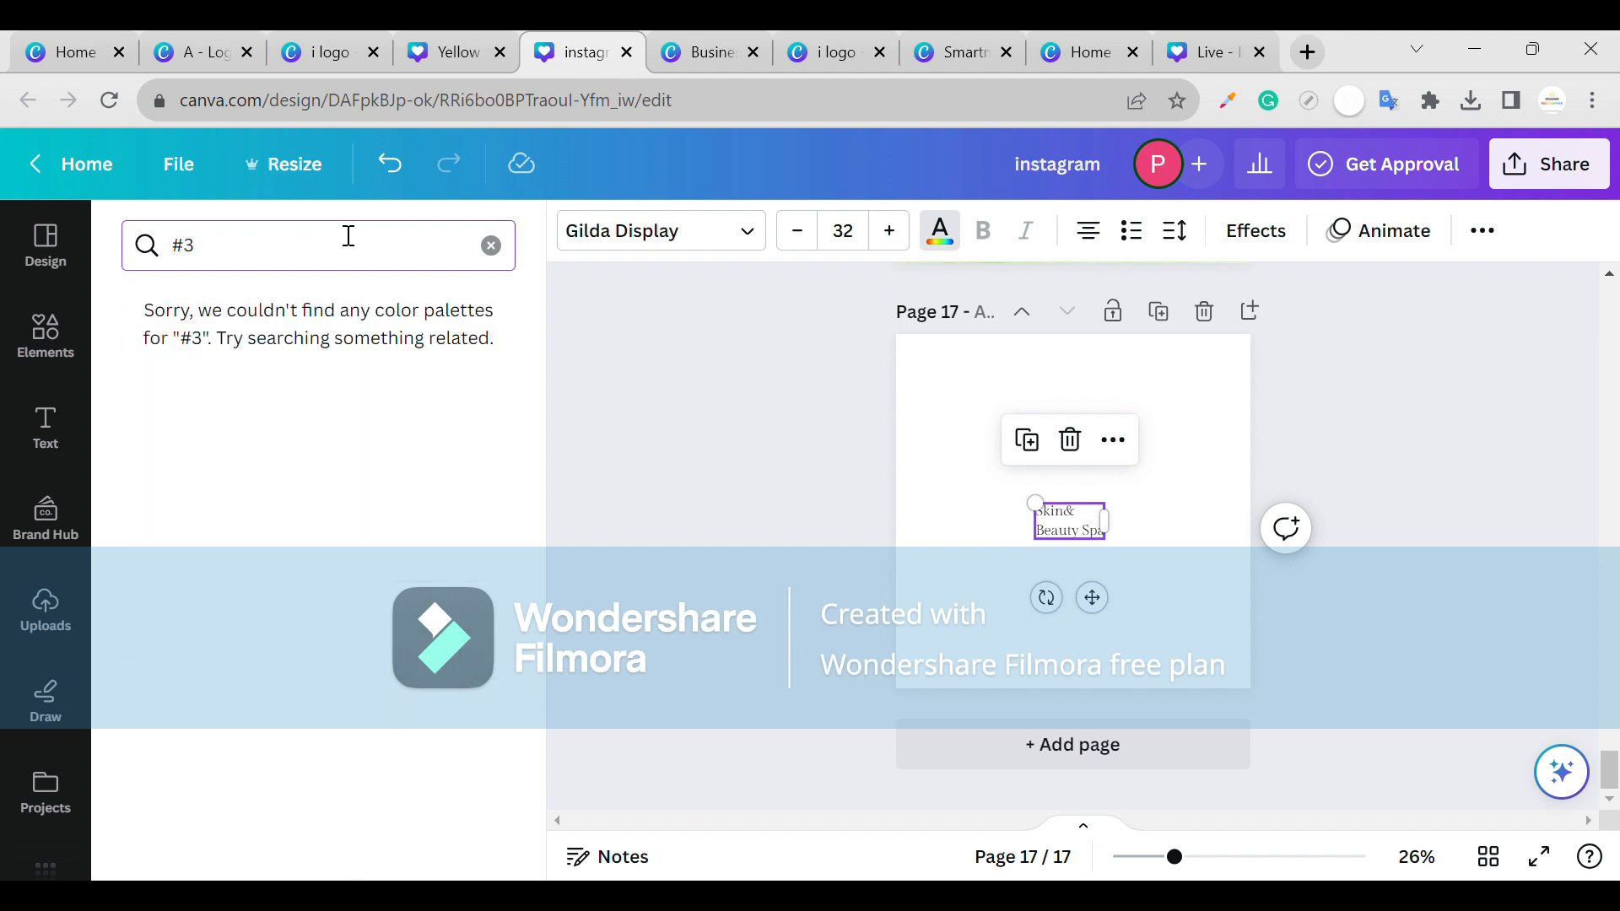
text(d59)
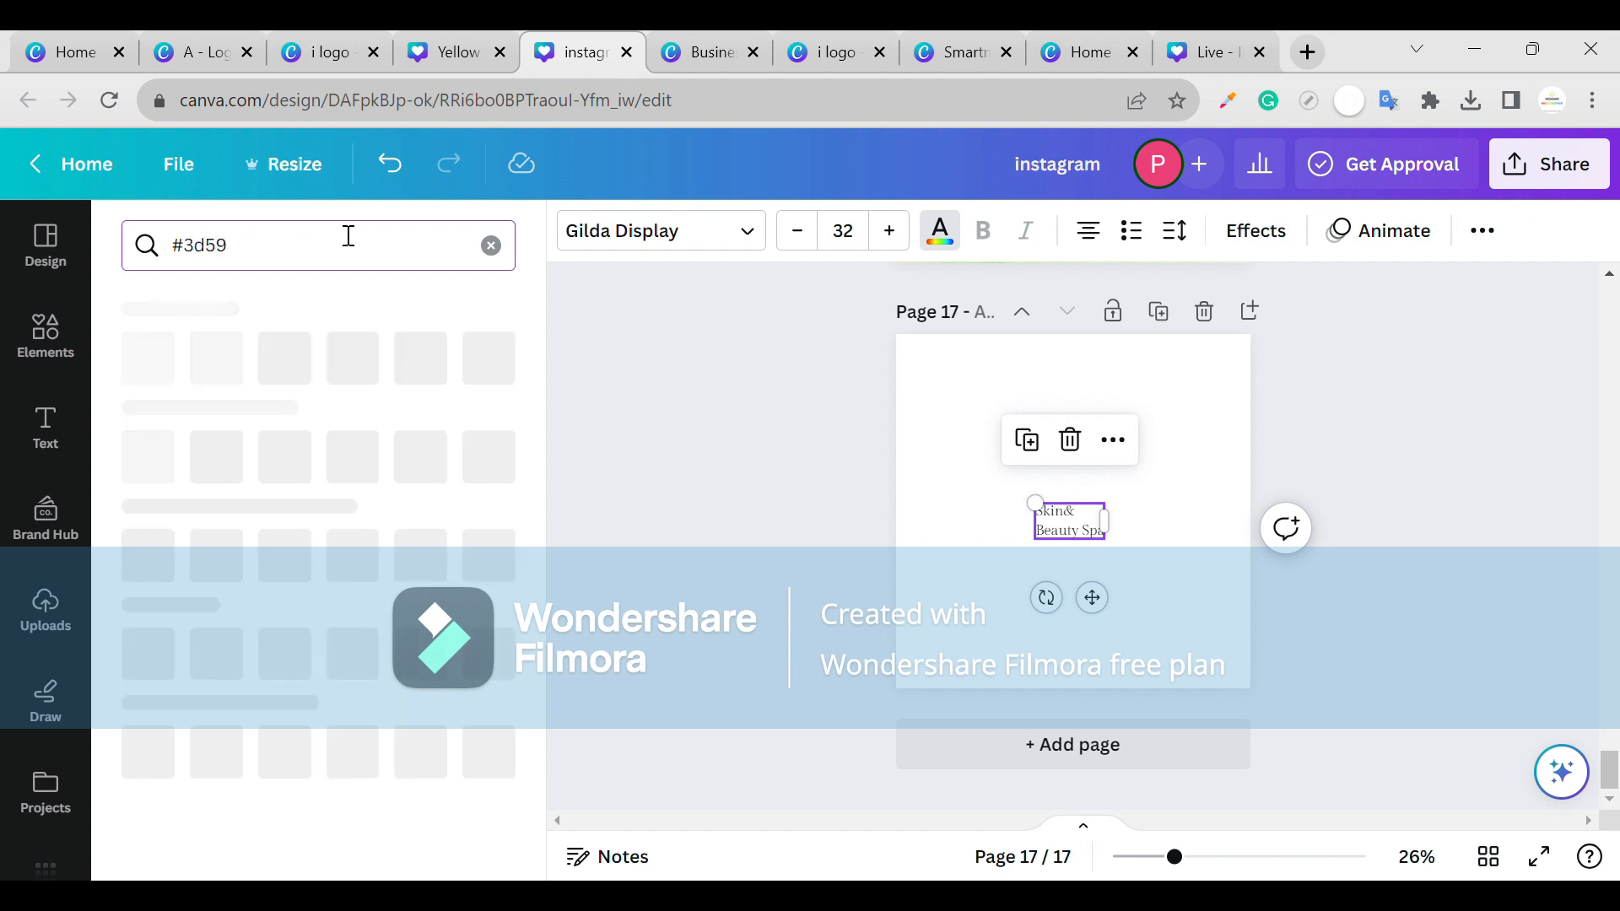
text(1c)
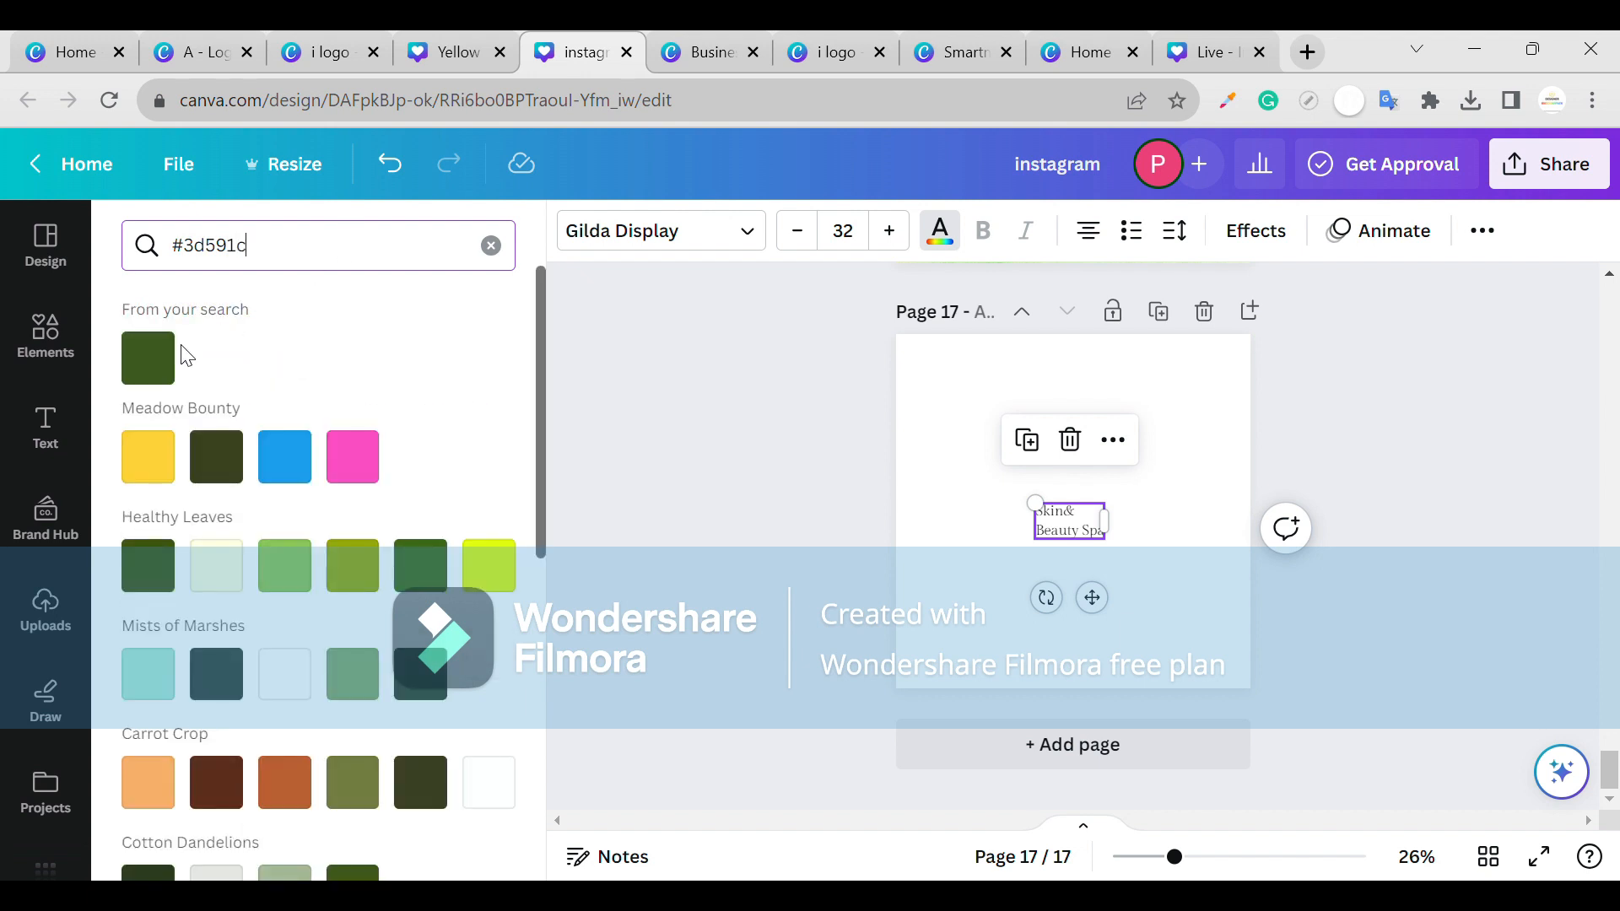
click(161, 358)
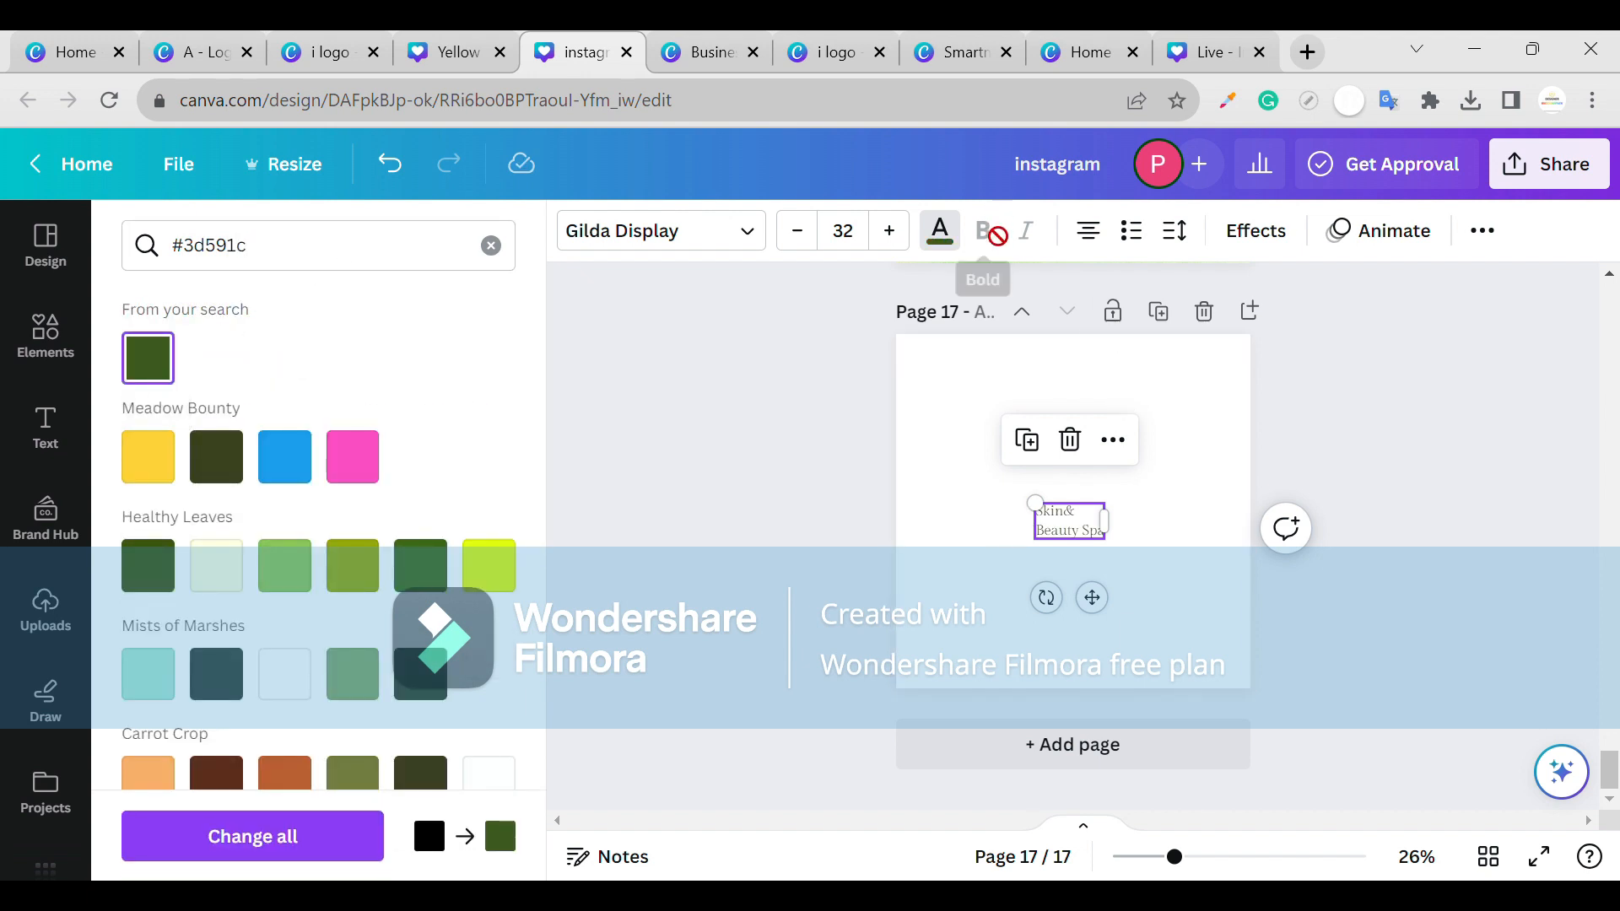
- Enlarge the heading to a font size of about 69 and move it up into page 17's upper half
click(1157, 510)
click(1087, 516)
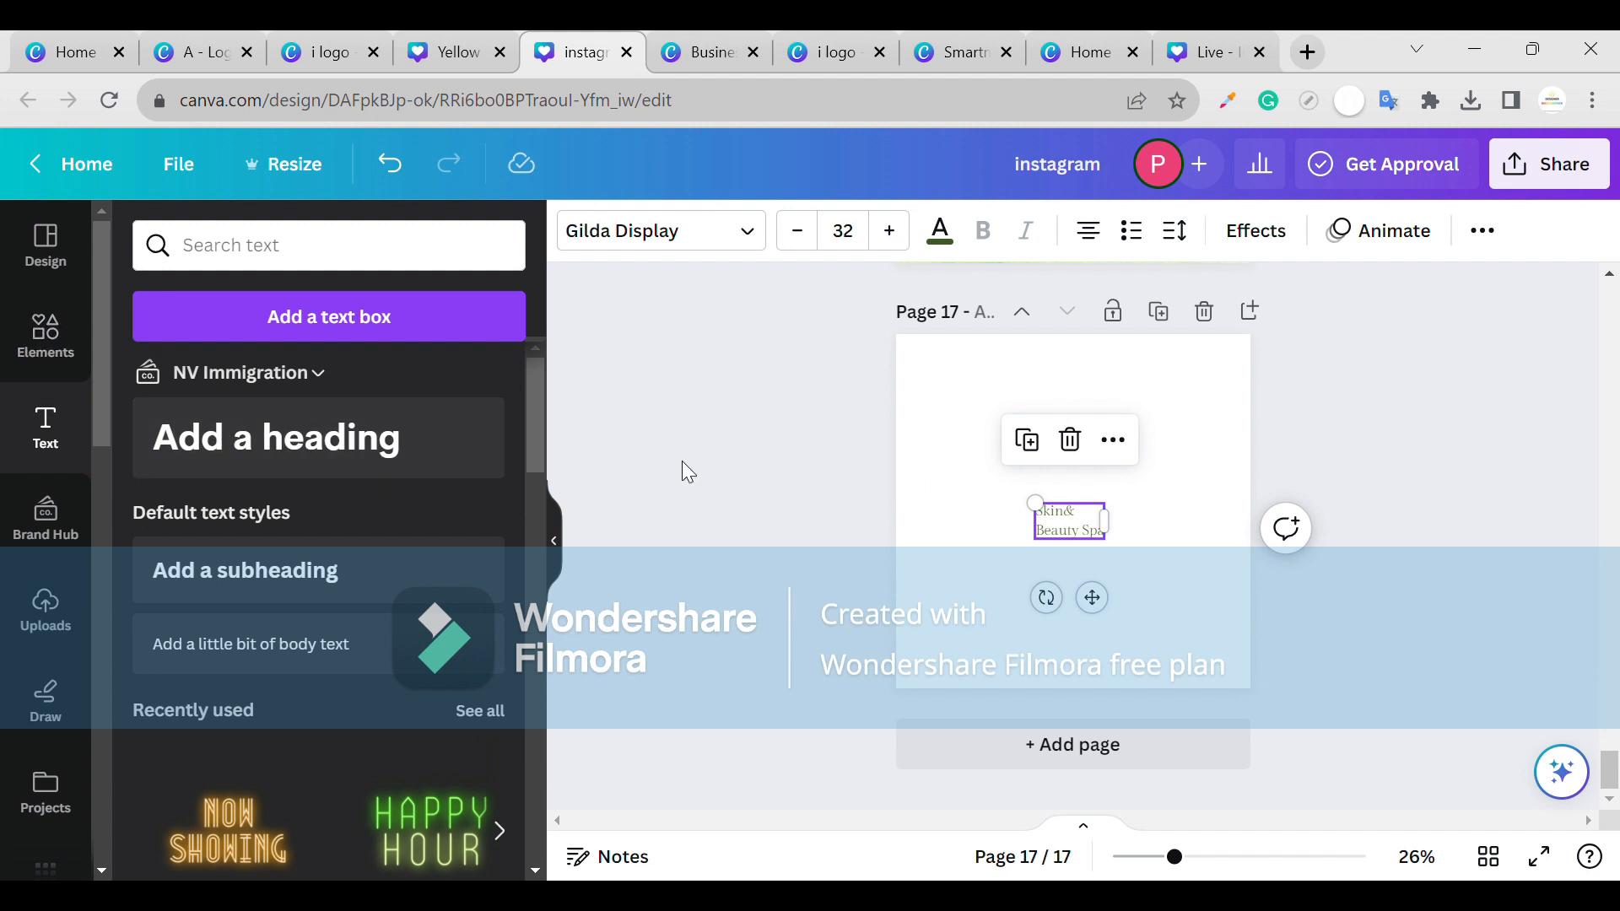
click(698, 241)
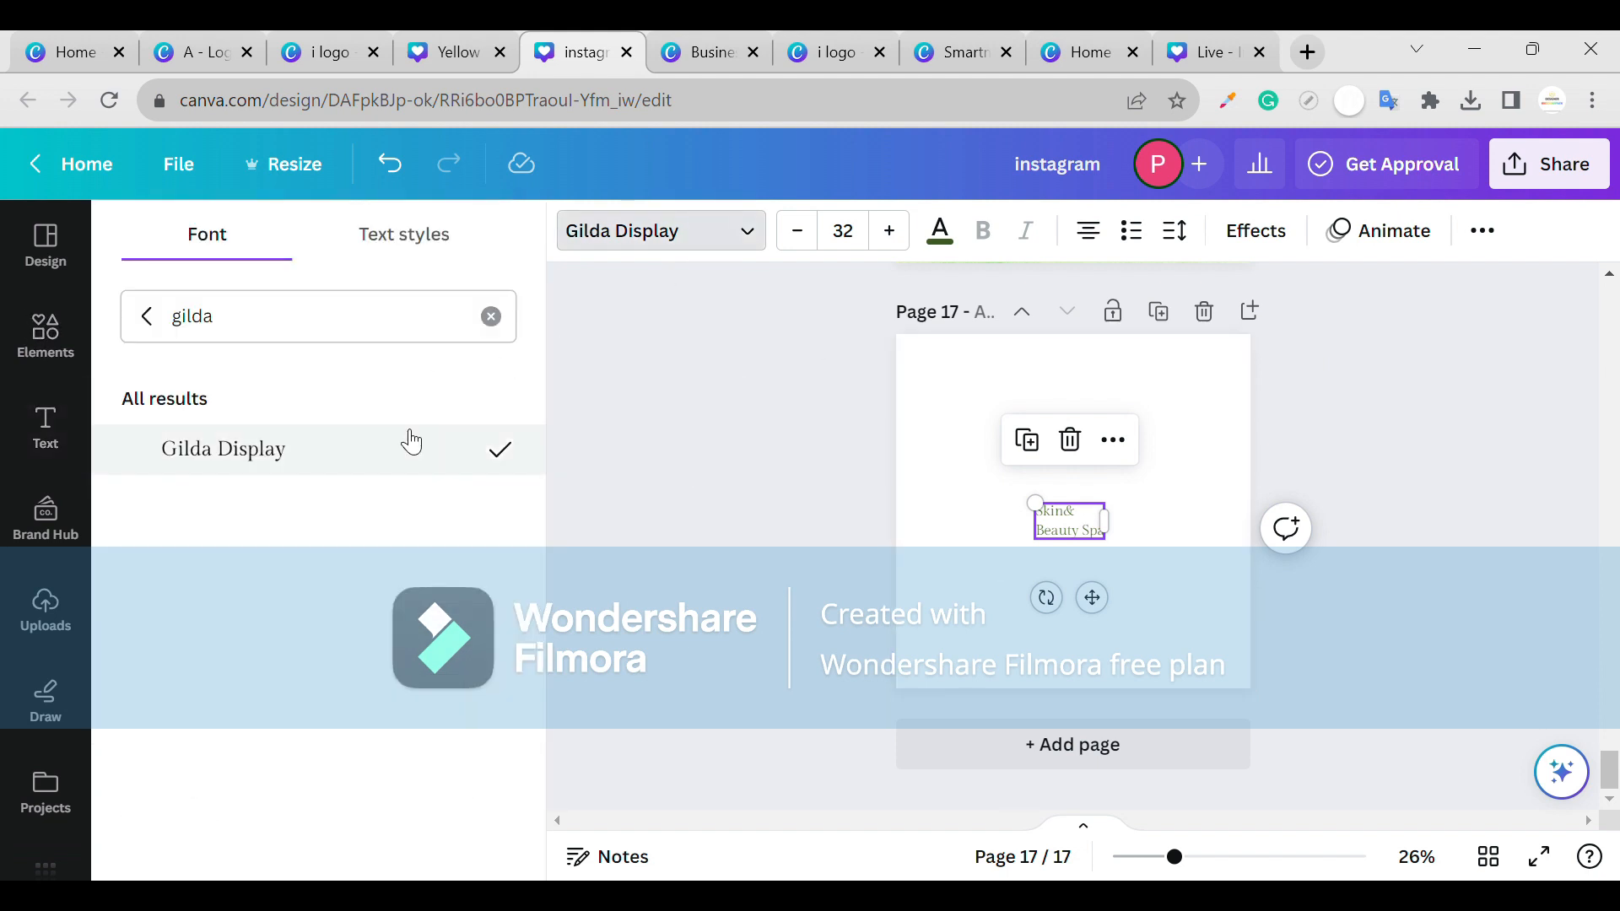
drag(1036, 502, 959, 463)
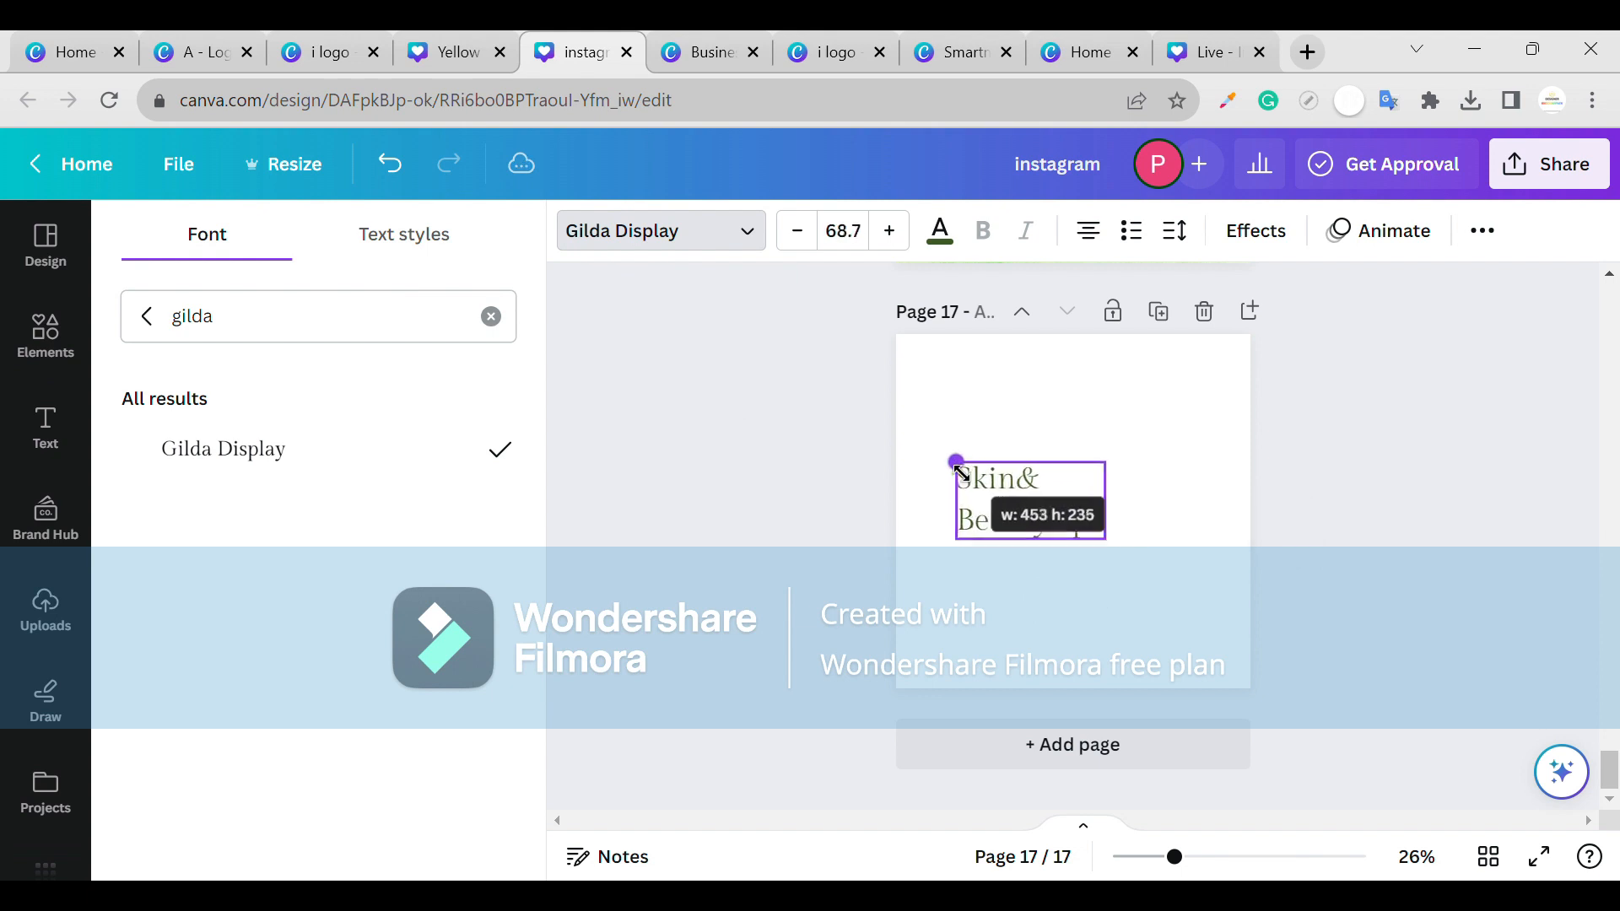
click(1160, 530)
drag(1076, 522, 1072, 479)
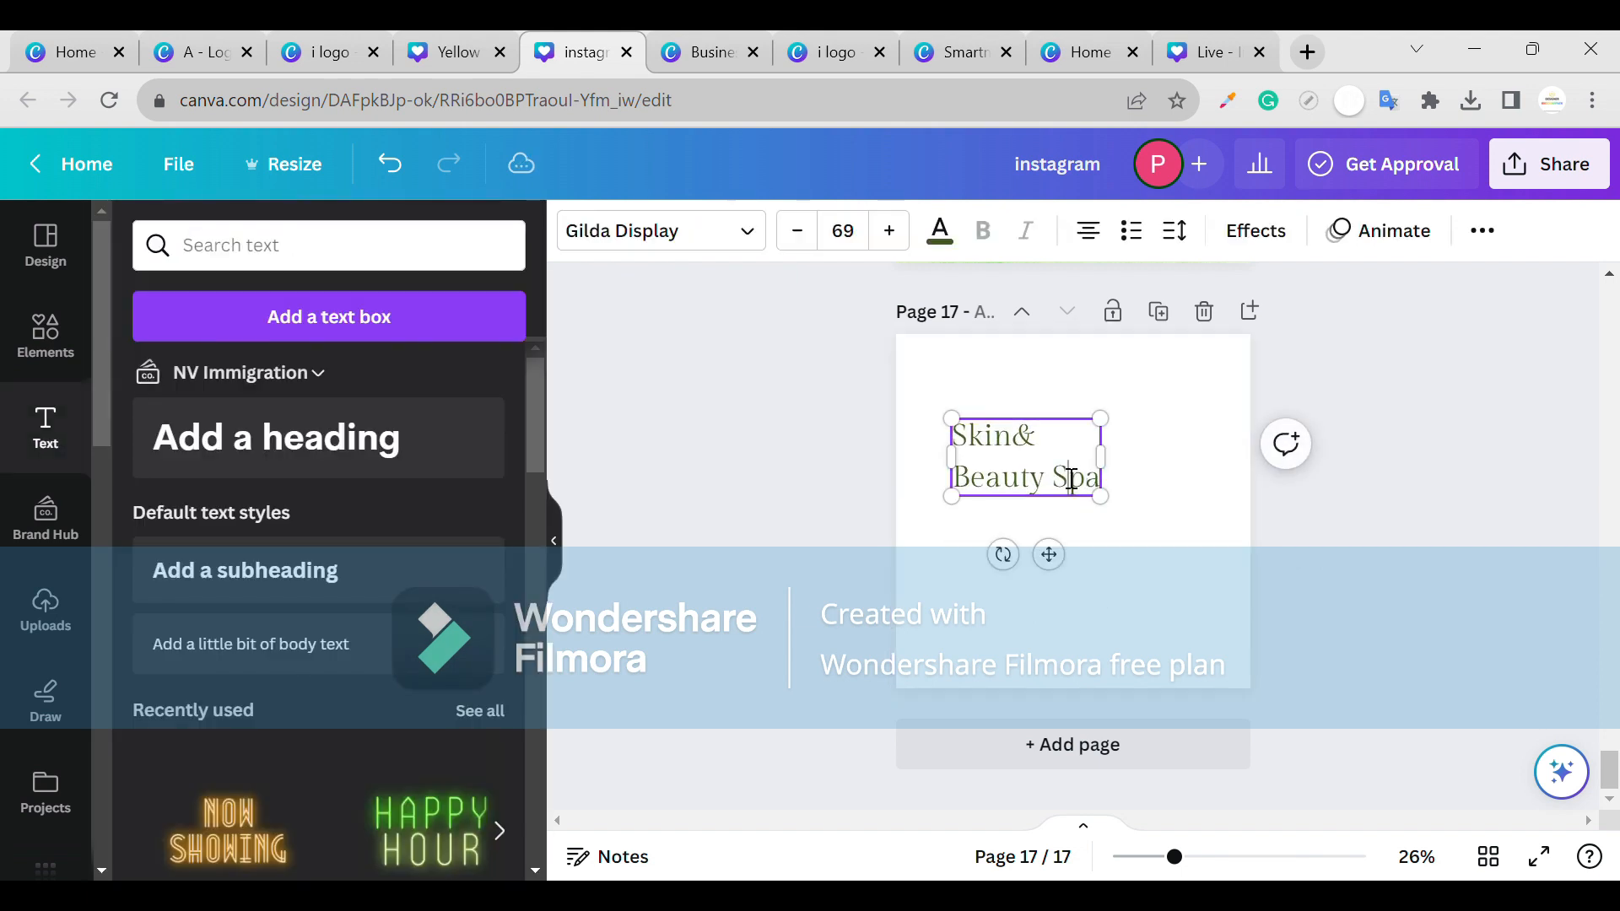
- Add a subheading reading "To make your skin healthy &shine", widened to a single line and placed below the heading
click(291, 574)
key(BackSpace)
text(T)
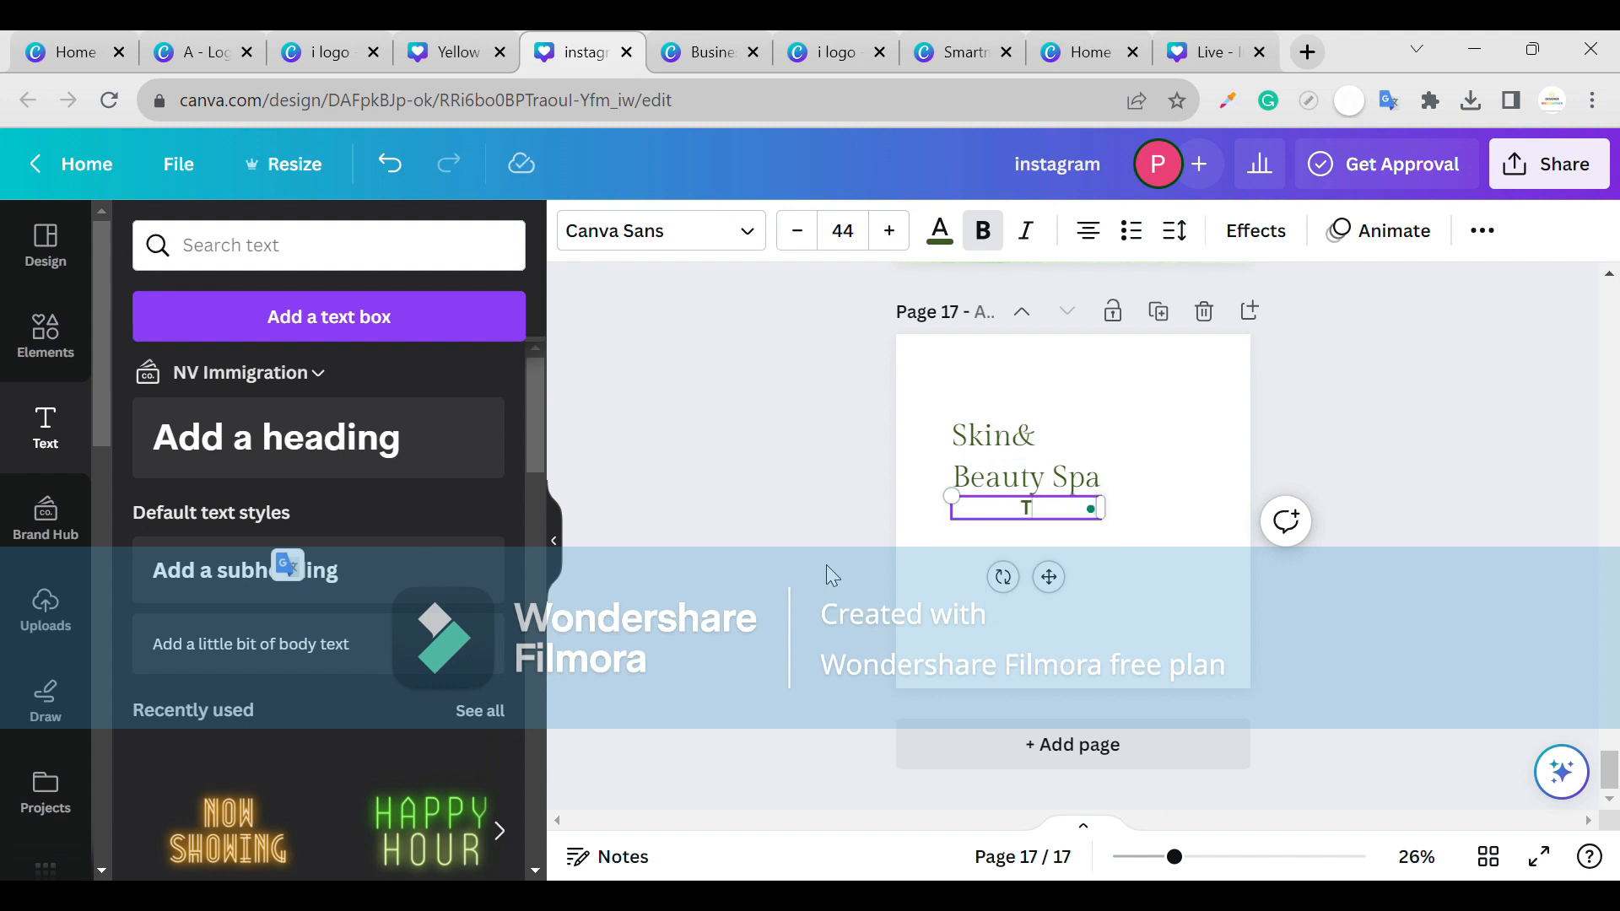
text(o maken)
key(BackSpace)
text(your sk)
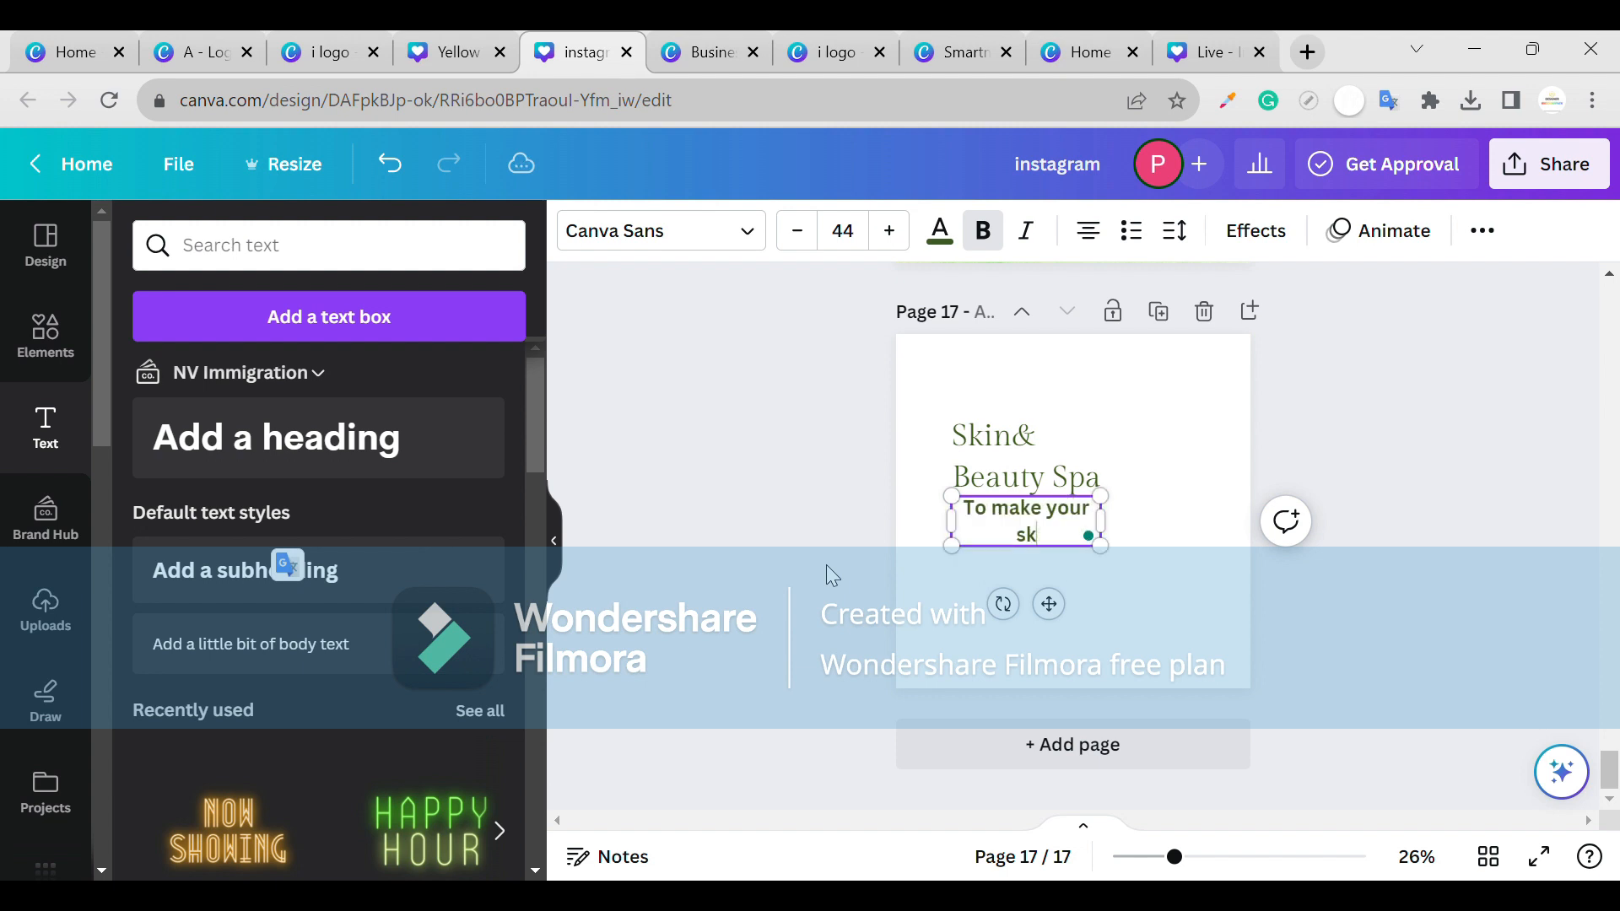
text(in healthy)
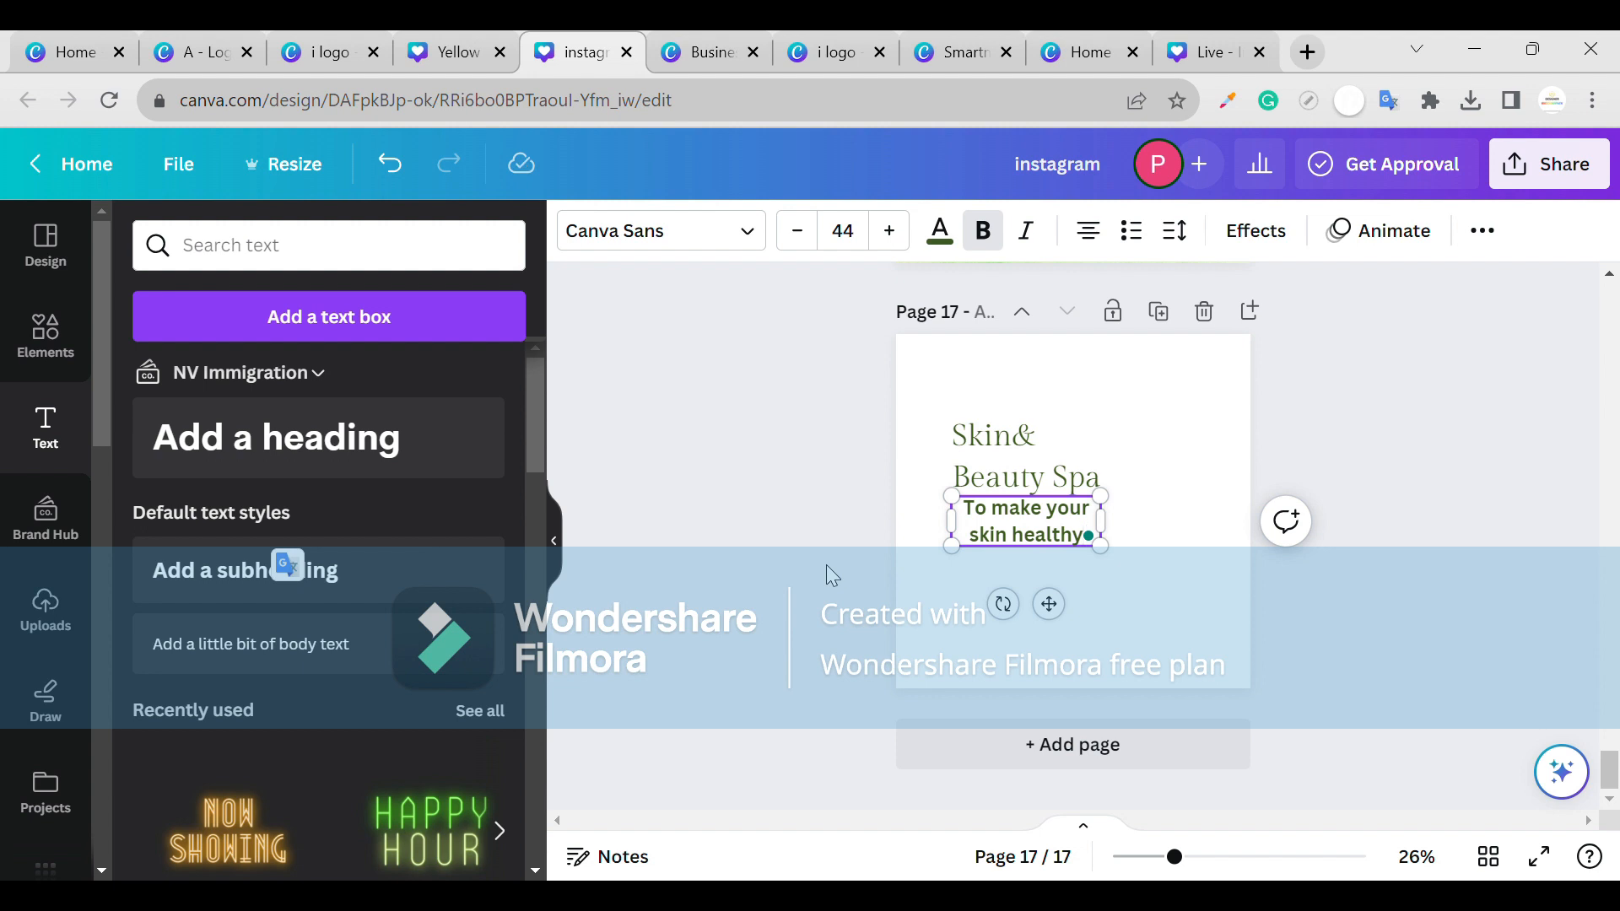
text( &)
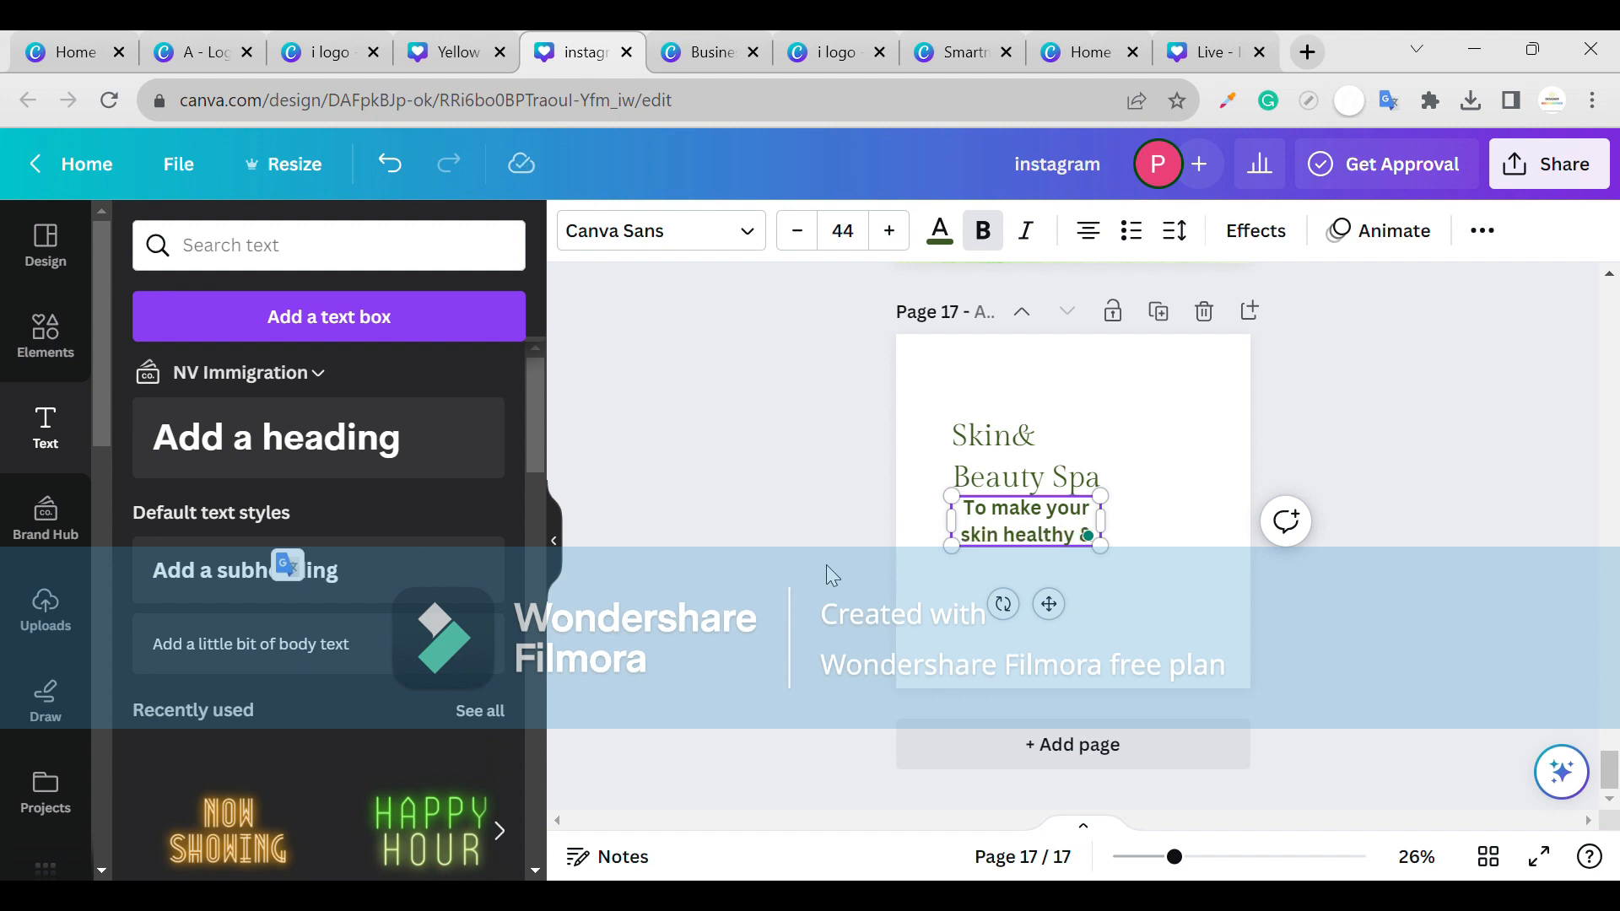
text(shine)
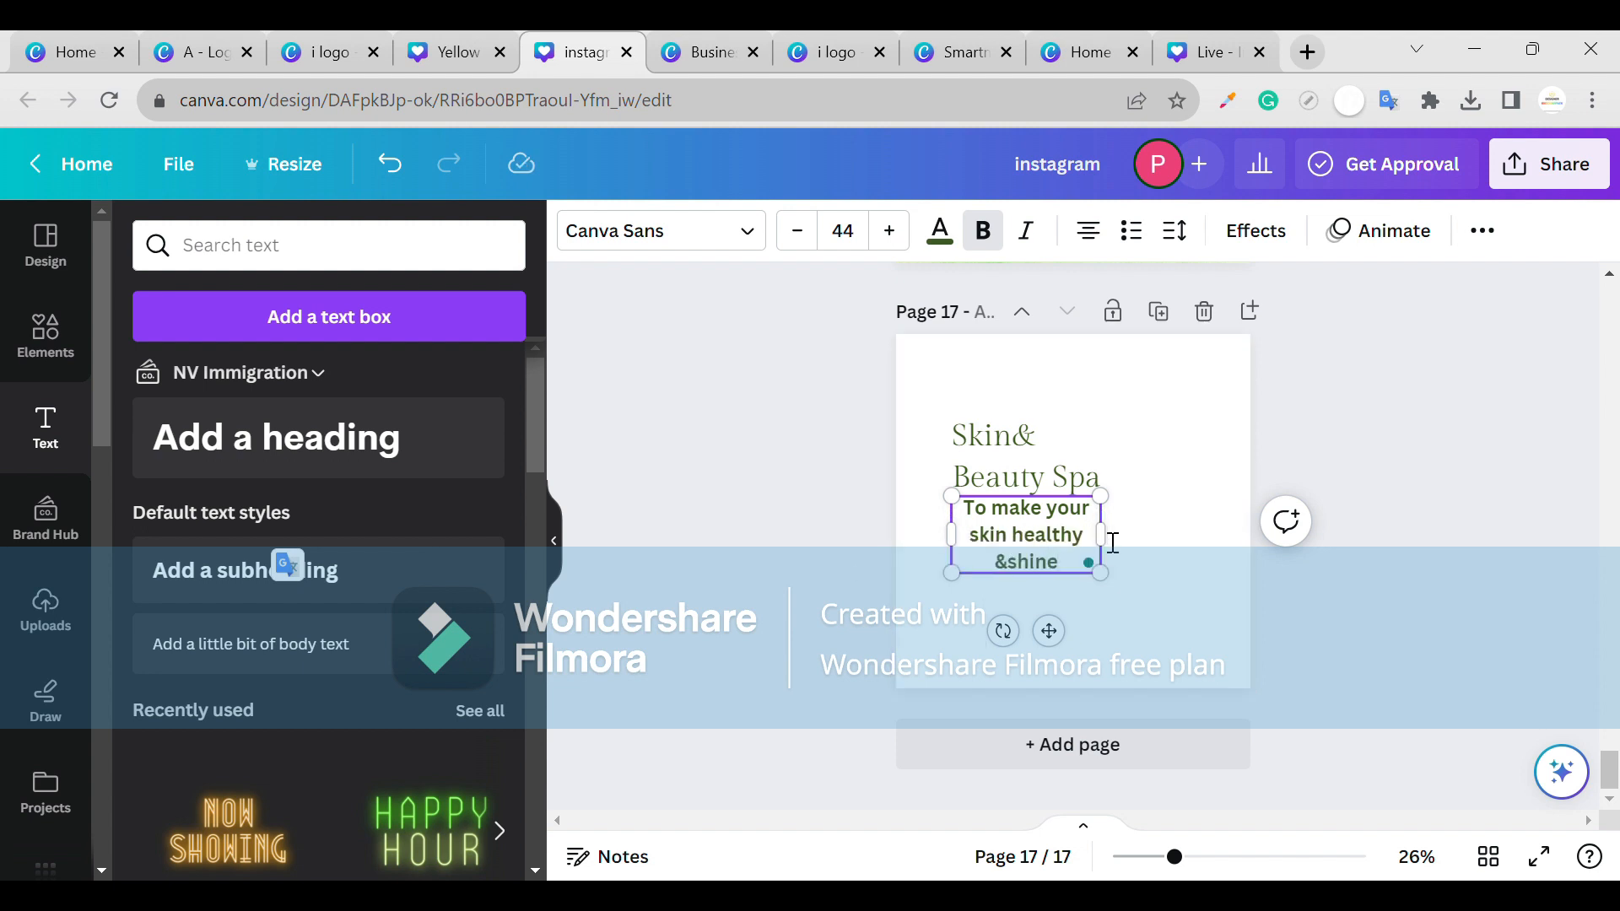
drag(1101, 537, 1348, 540)
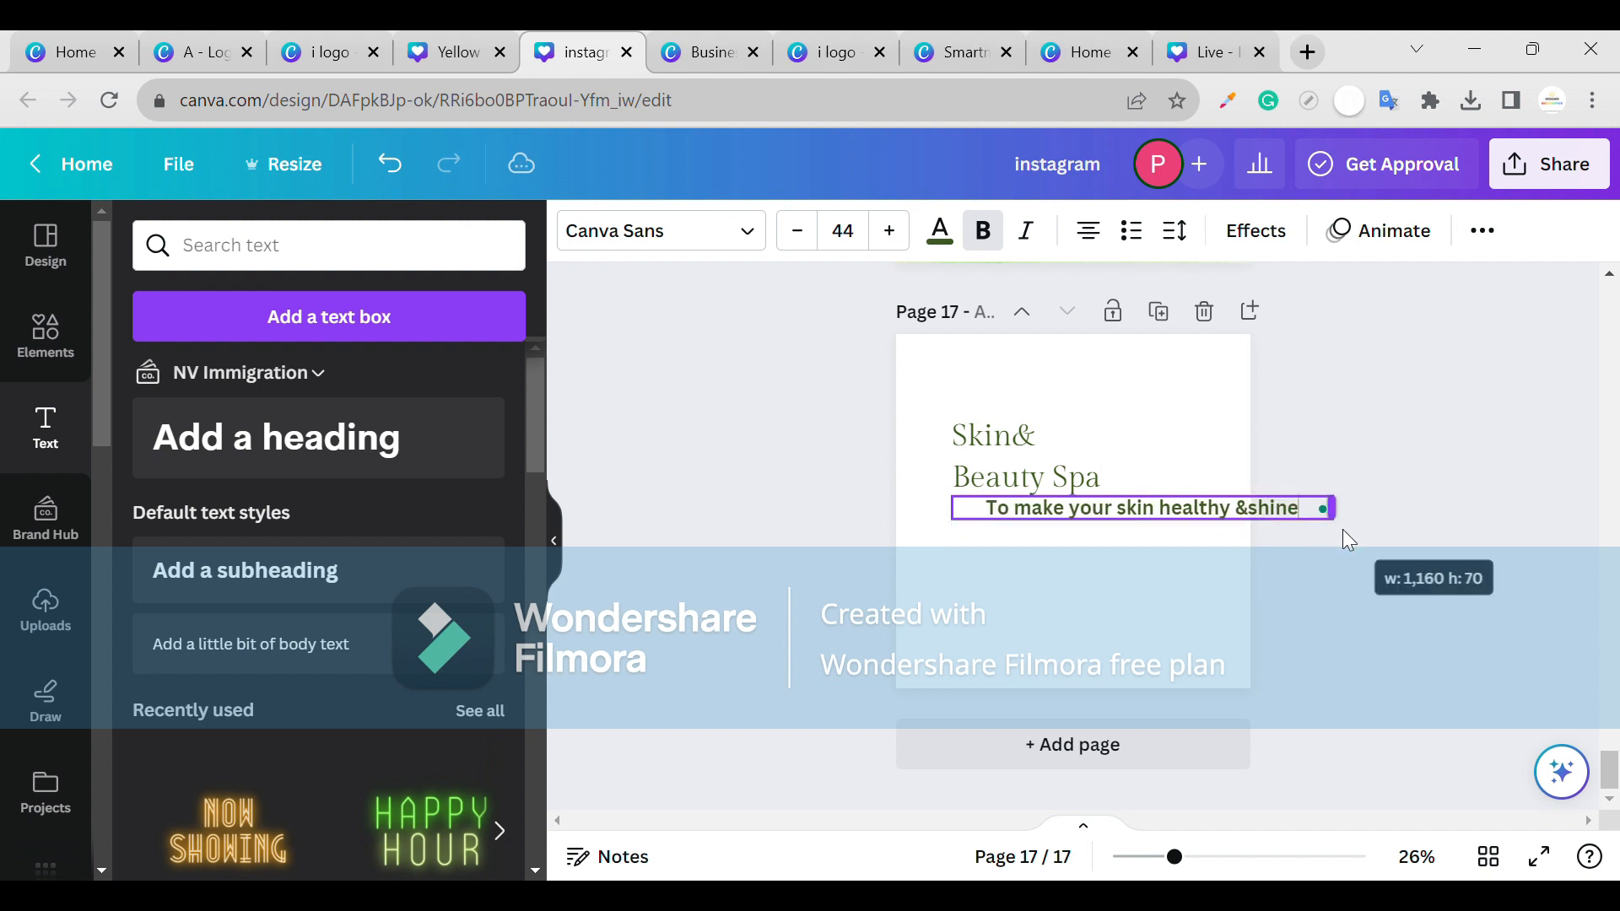
drag(1164, 575, 1109, 590)
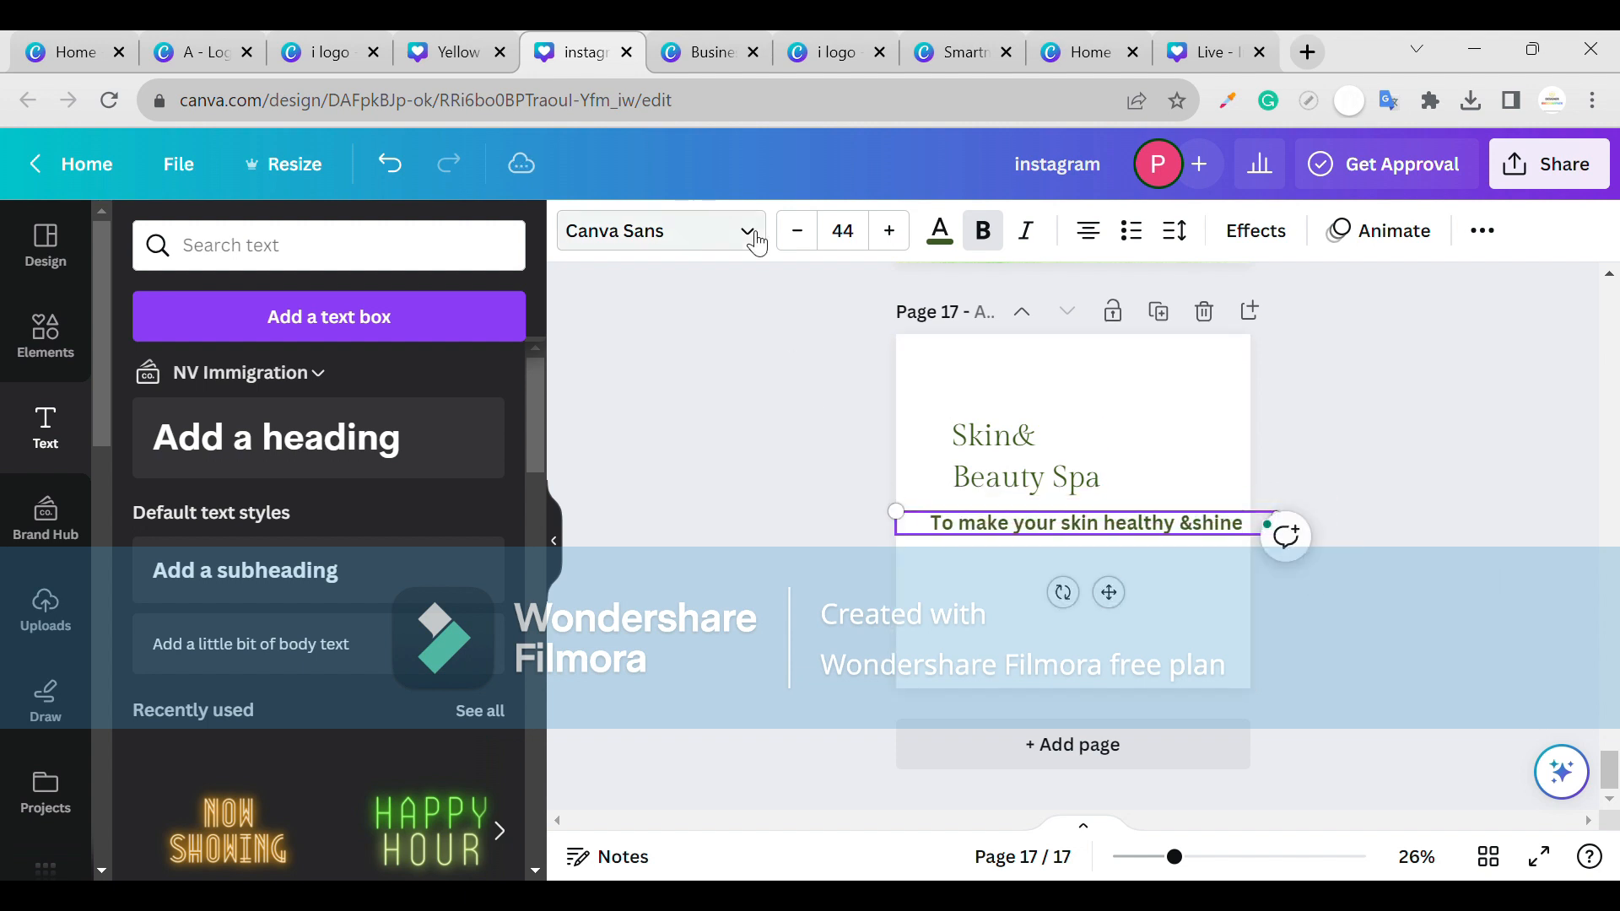
- Set the tagline's font to Open Sans and remove its bold formatting
click(757, 243)
click(490, 315)
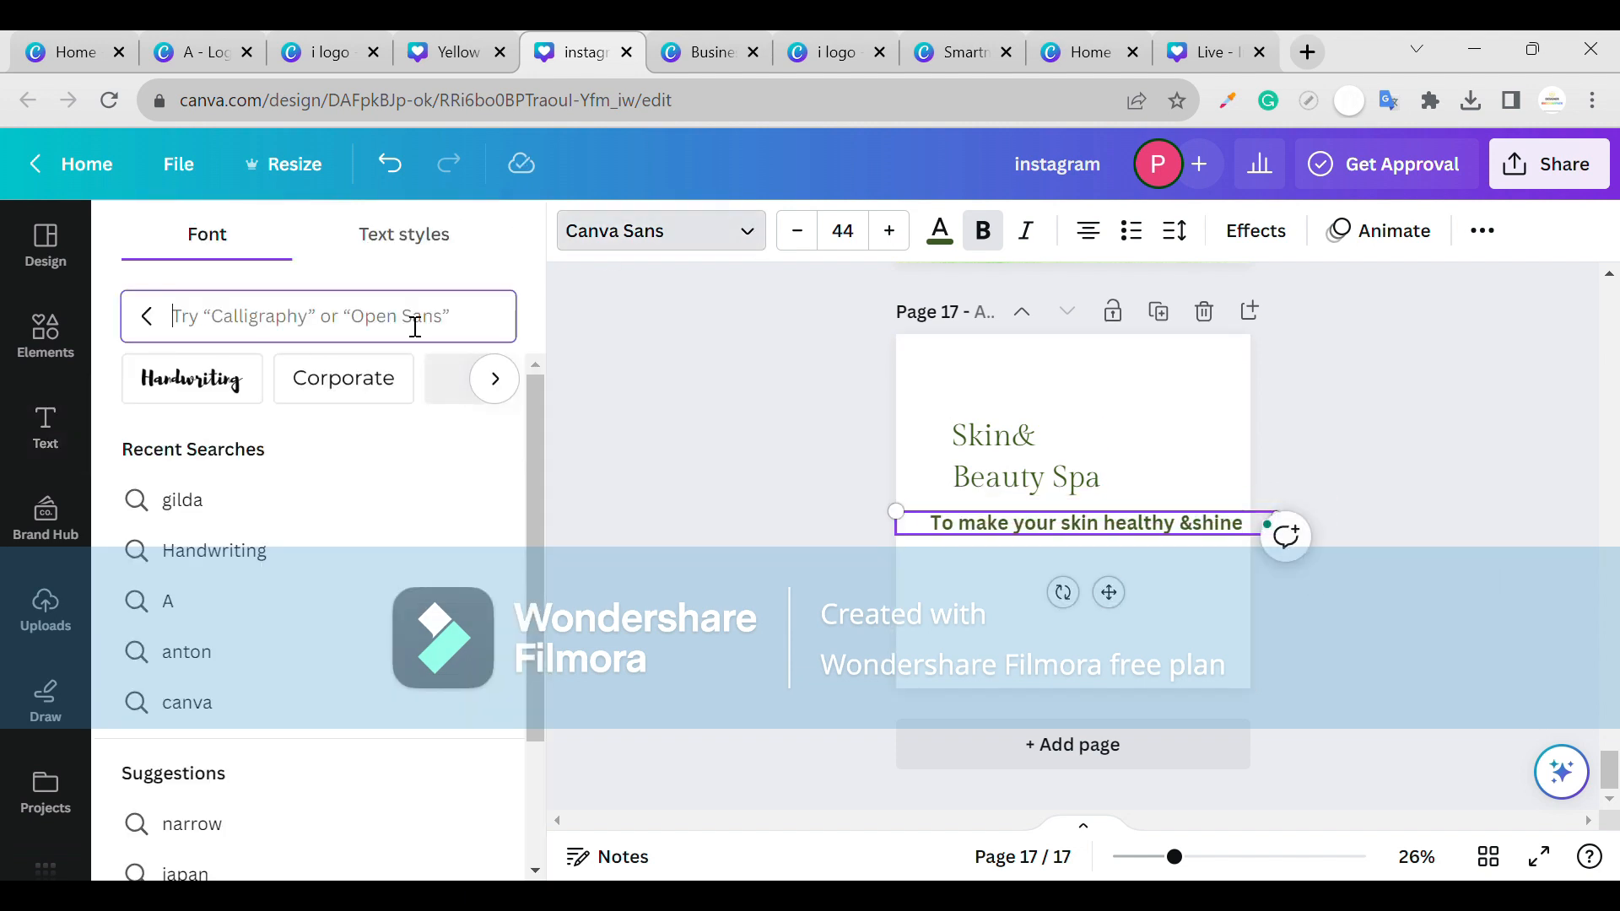
text(open)
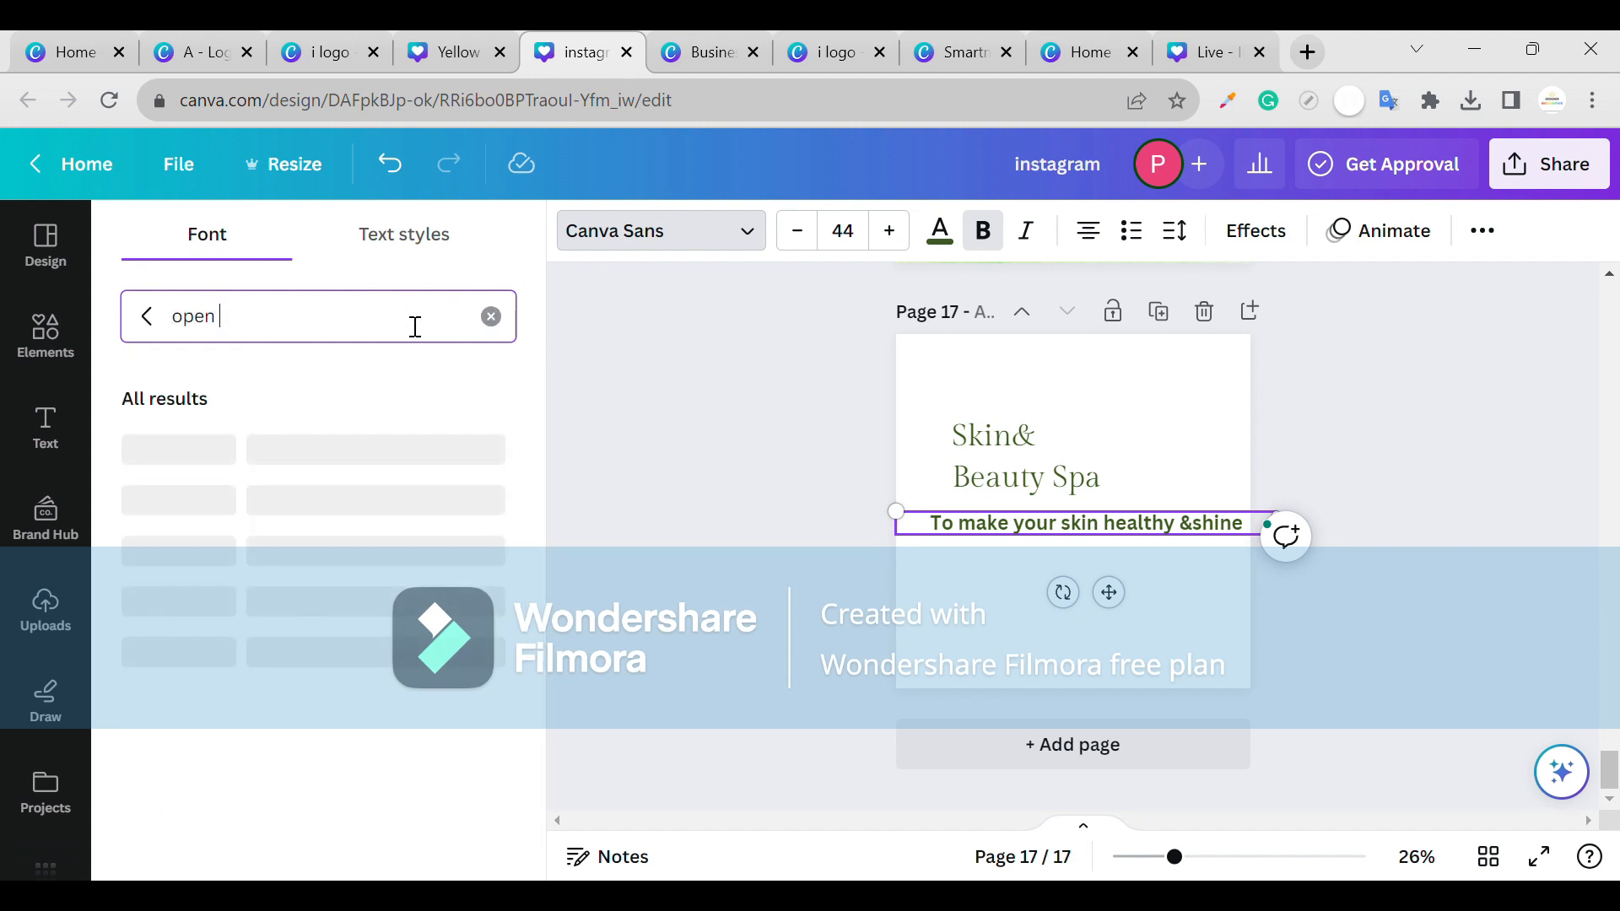
text( s)
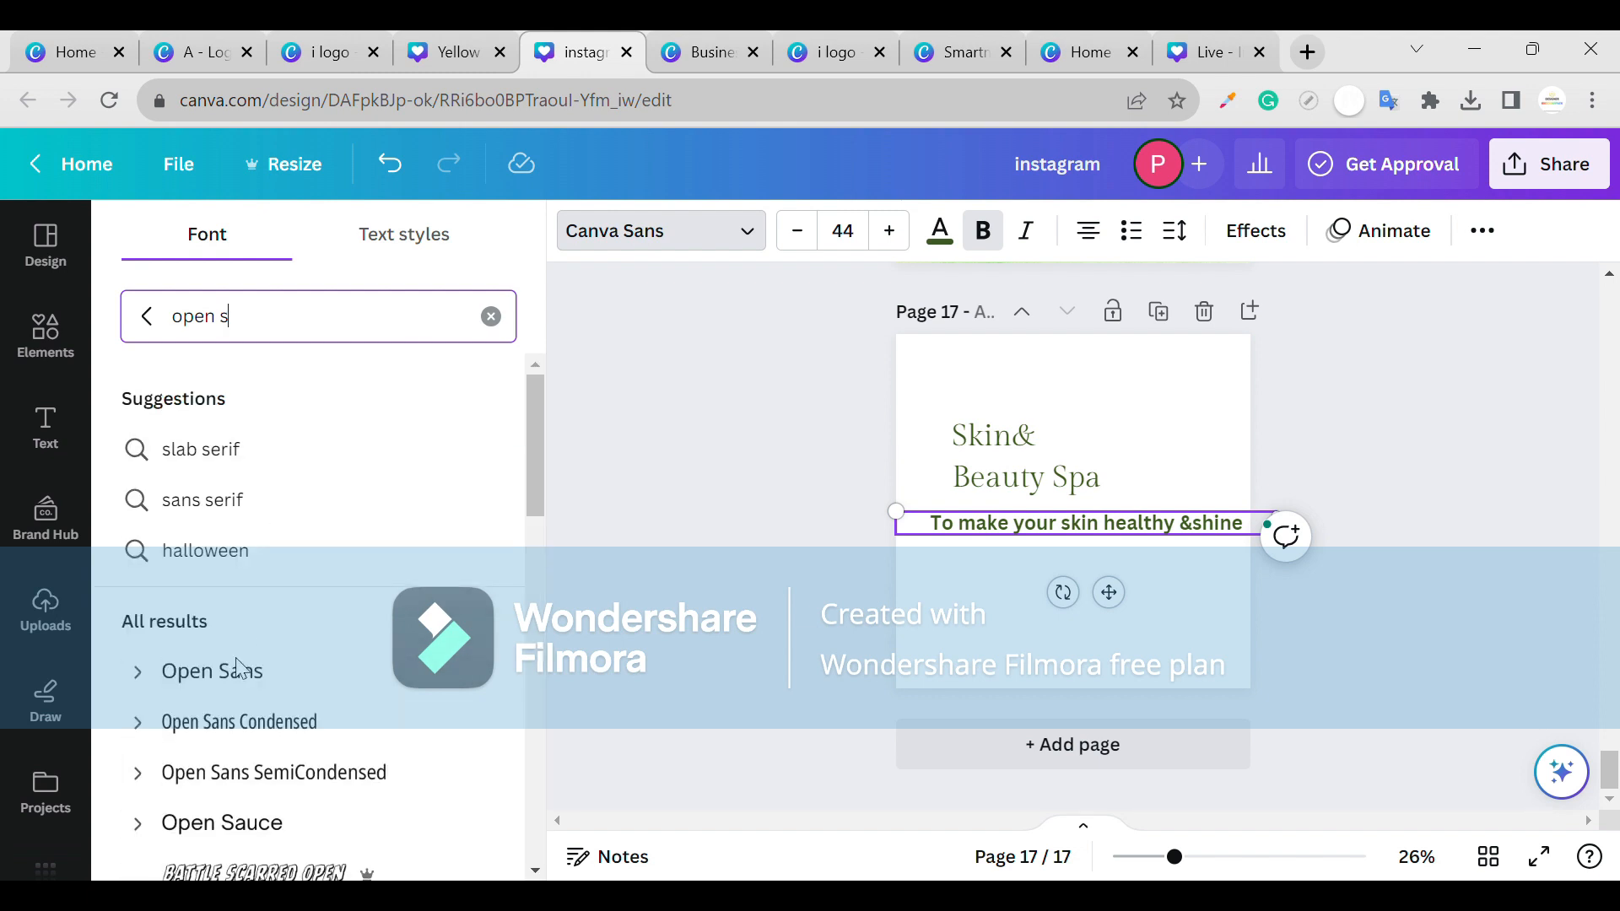
click(244, 688)
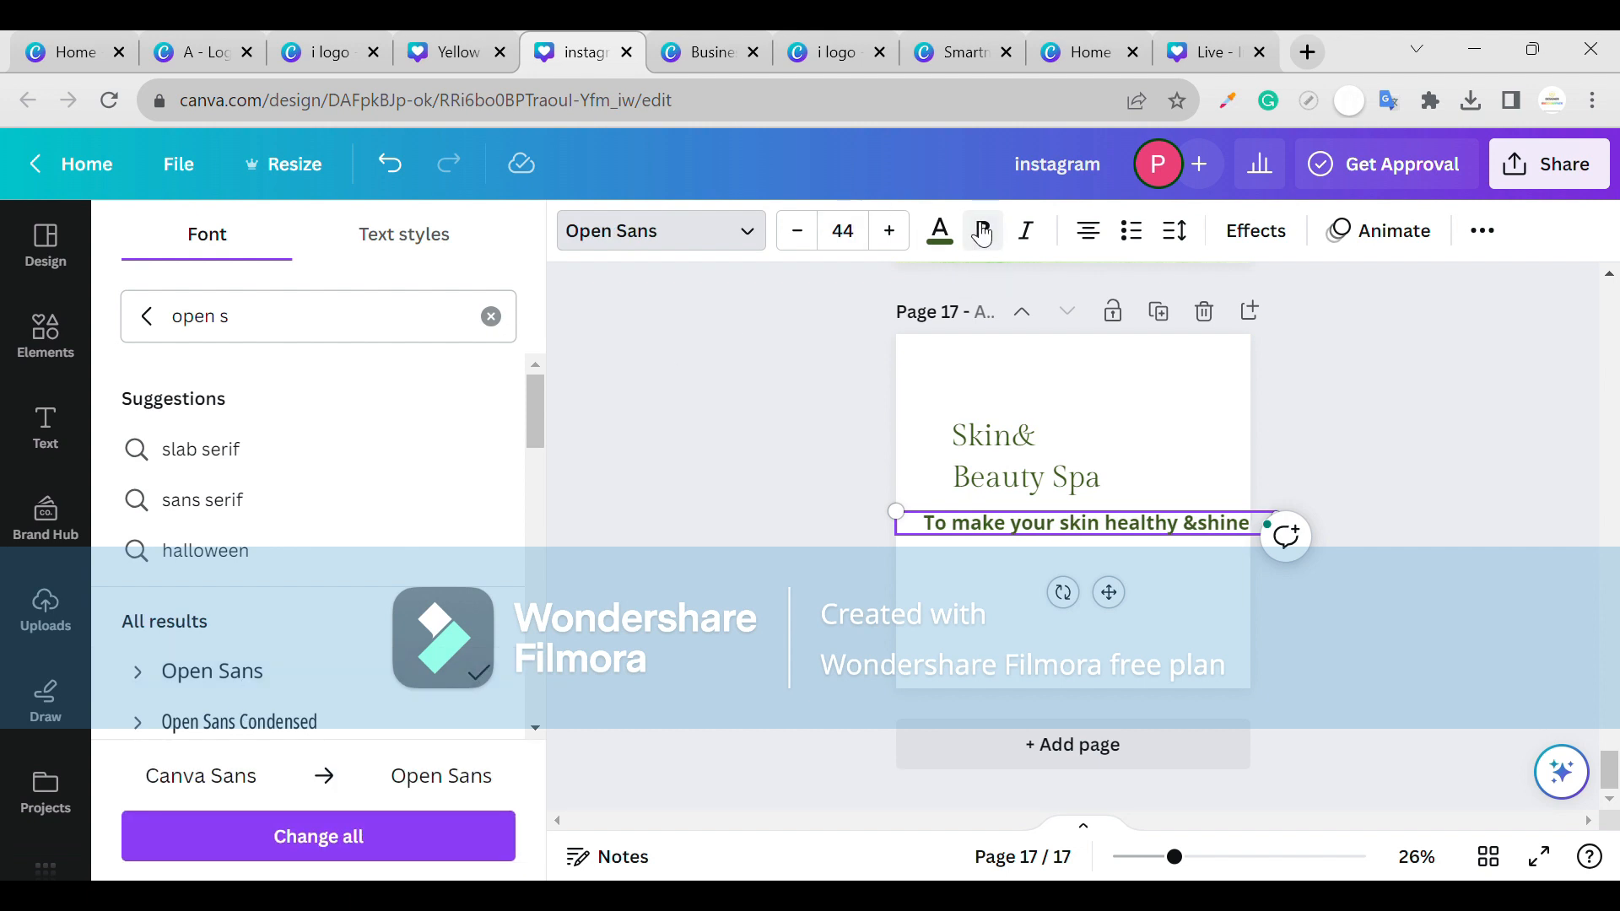
click(1051, 594)
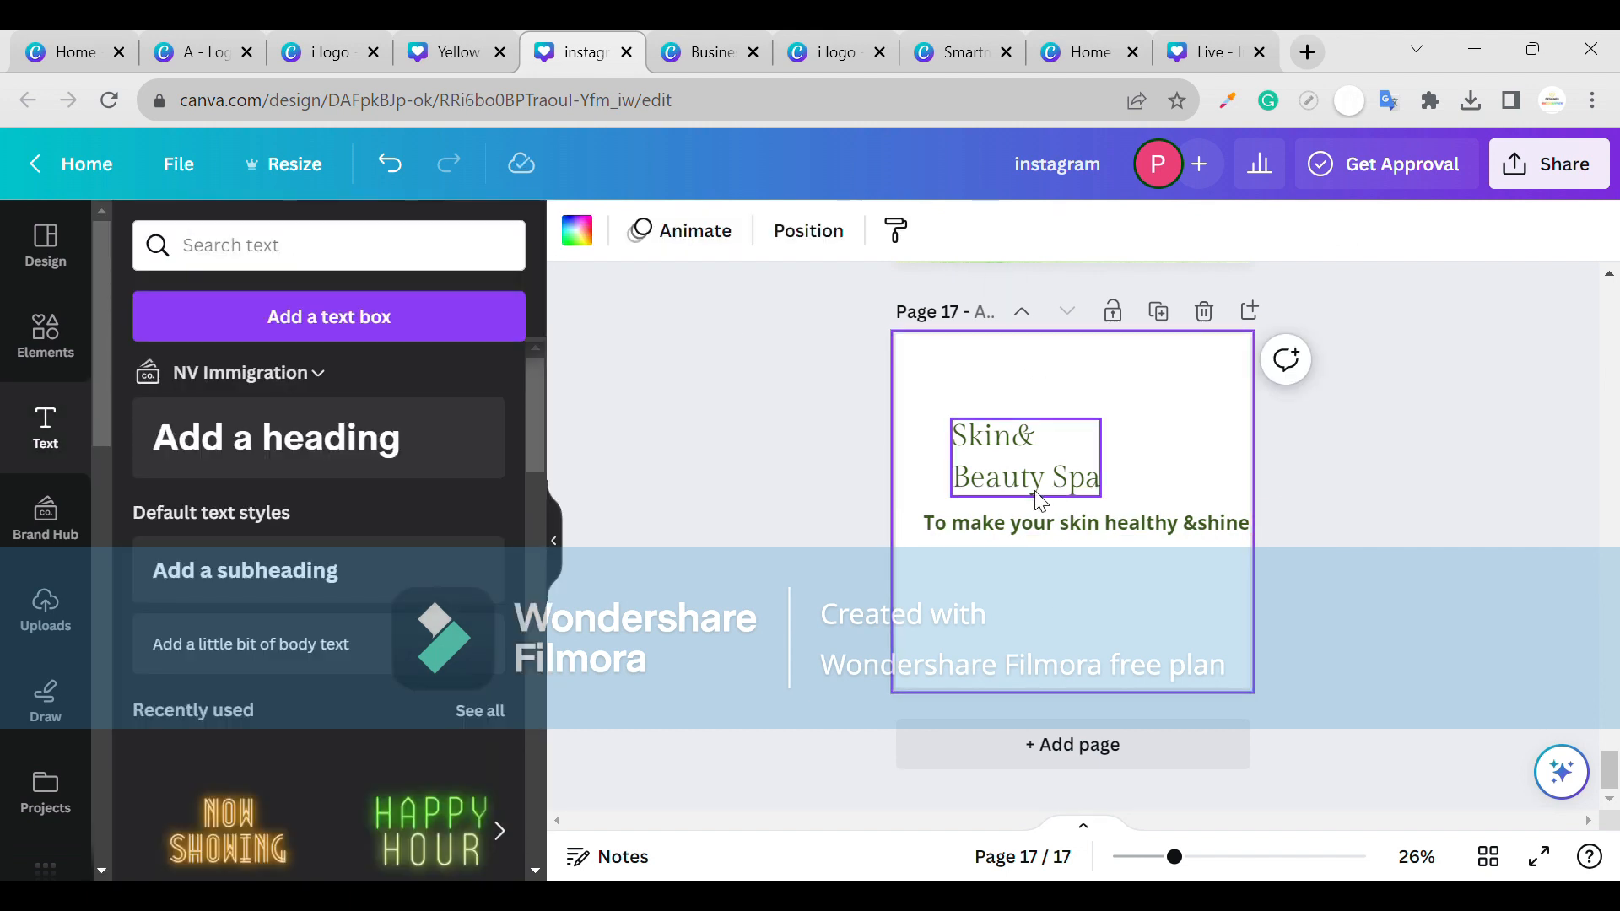
click(1046, 523)
click(992, 245)
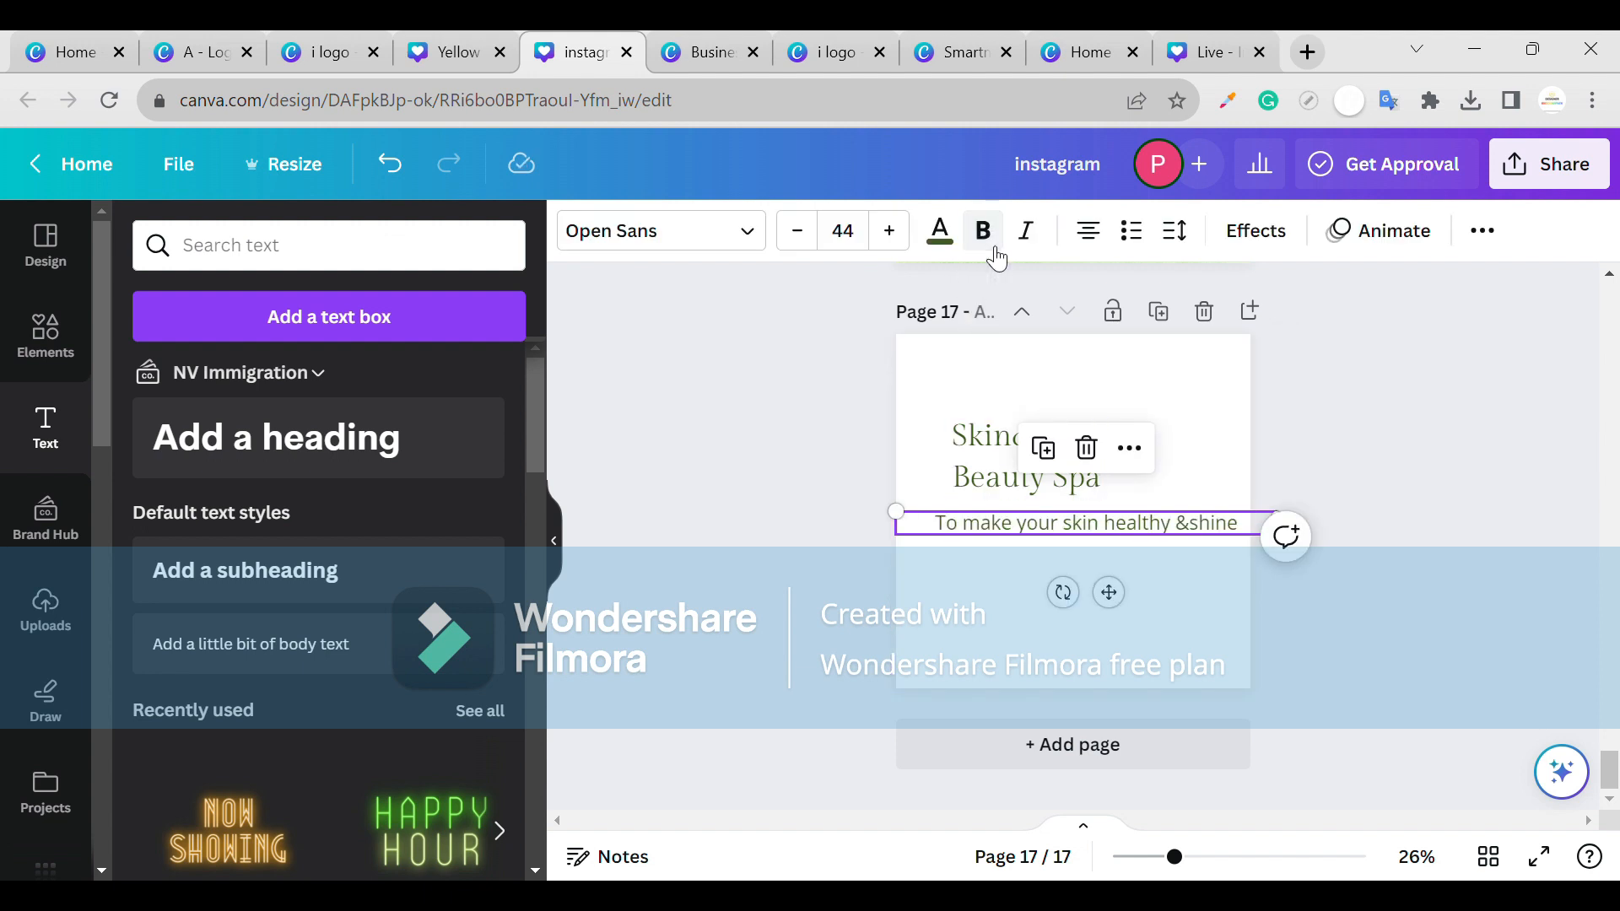
- Insert a space before "shine" and shrink the tagline to a font size of about 32.5 in a box fitted to its single line
click(1192, 524)
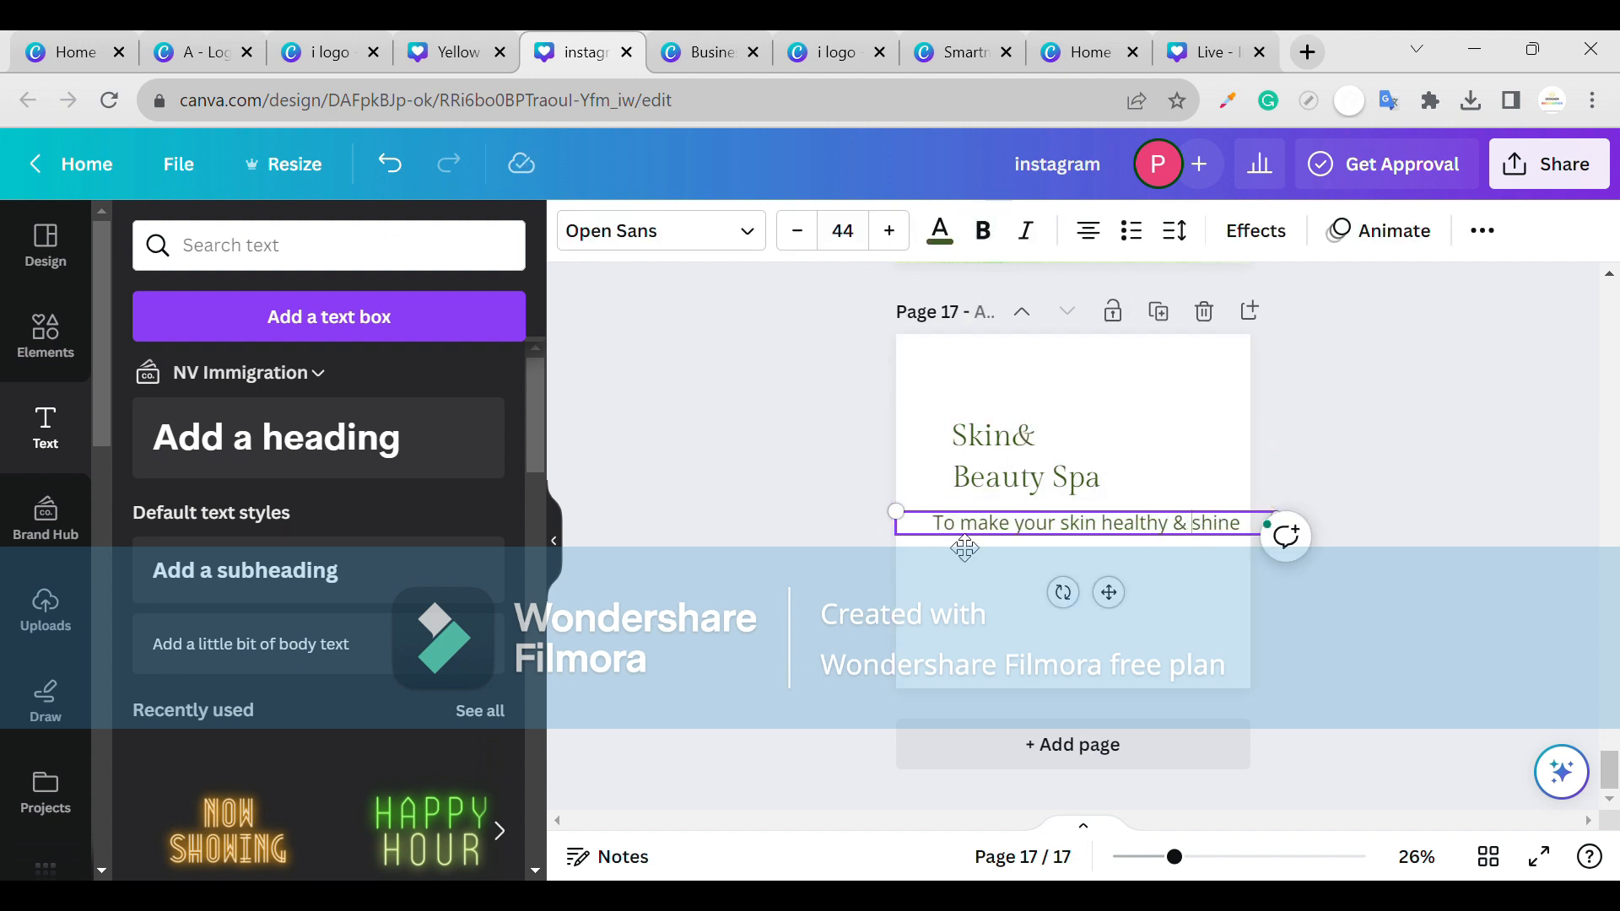
drag(1118, 597, 1092, 597)
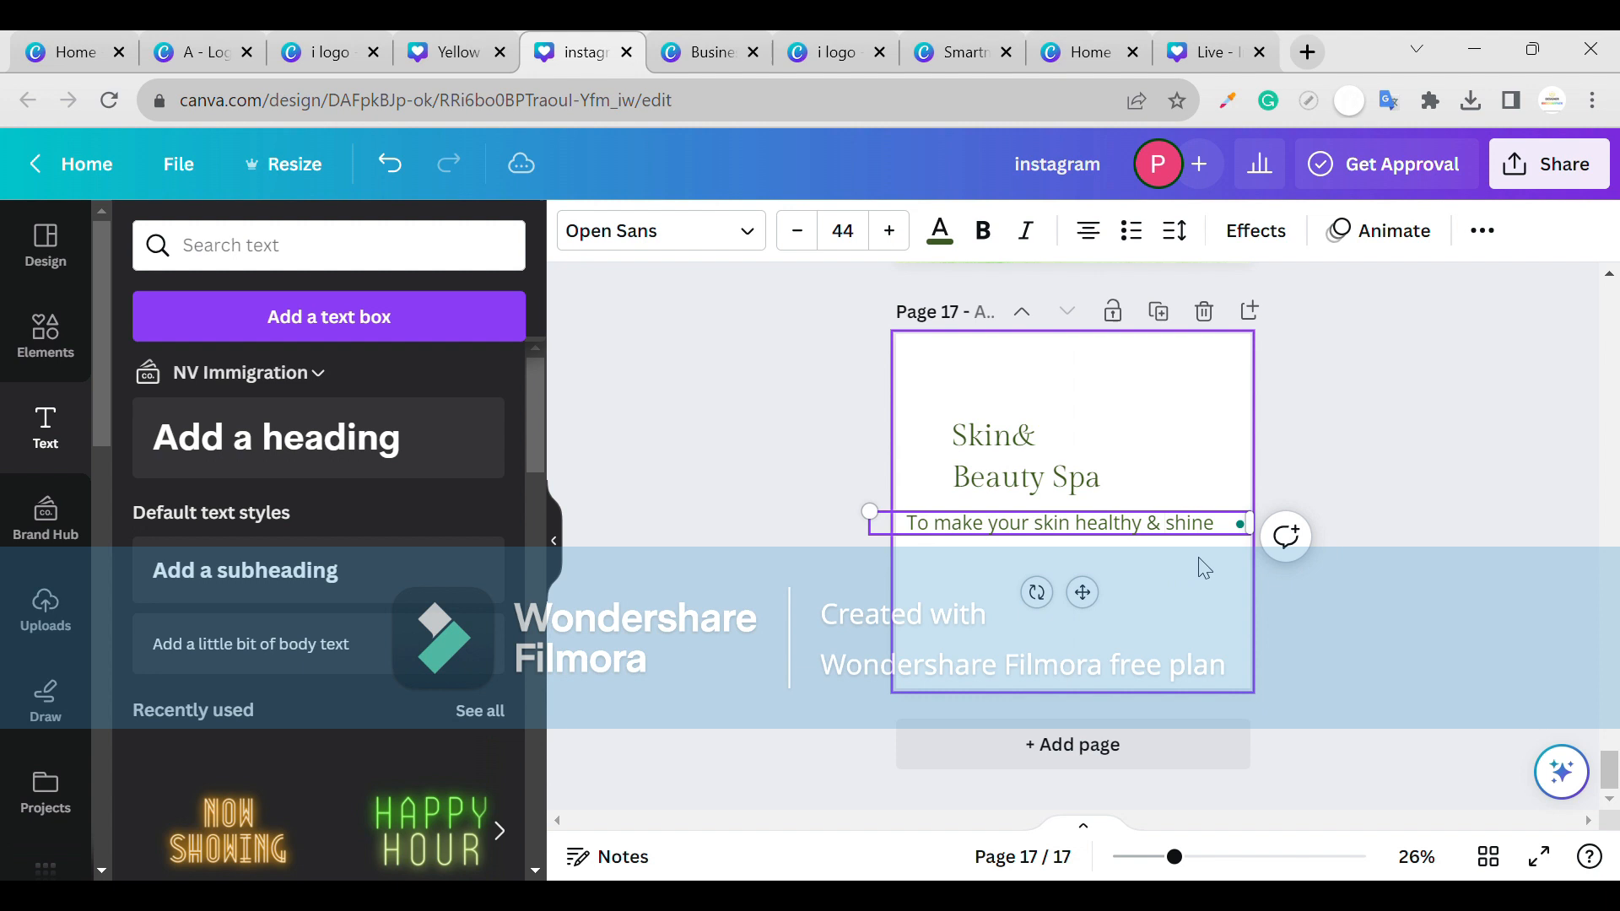
click(1260, 532)
click(1251, 529)
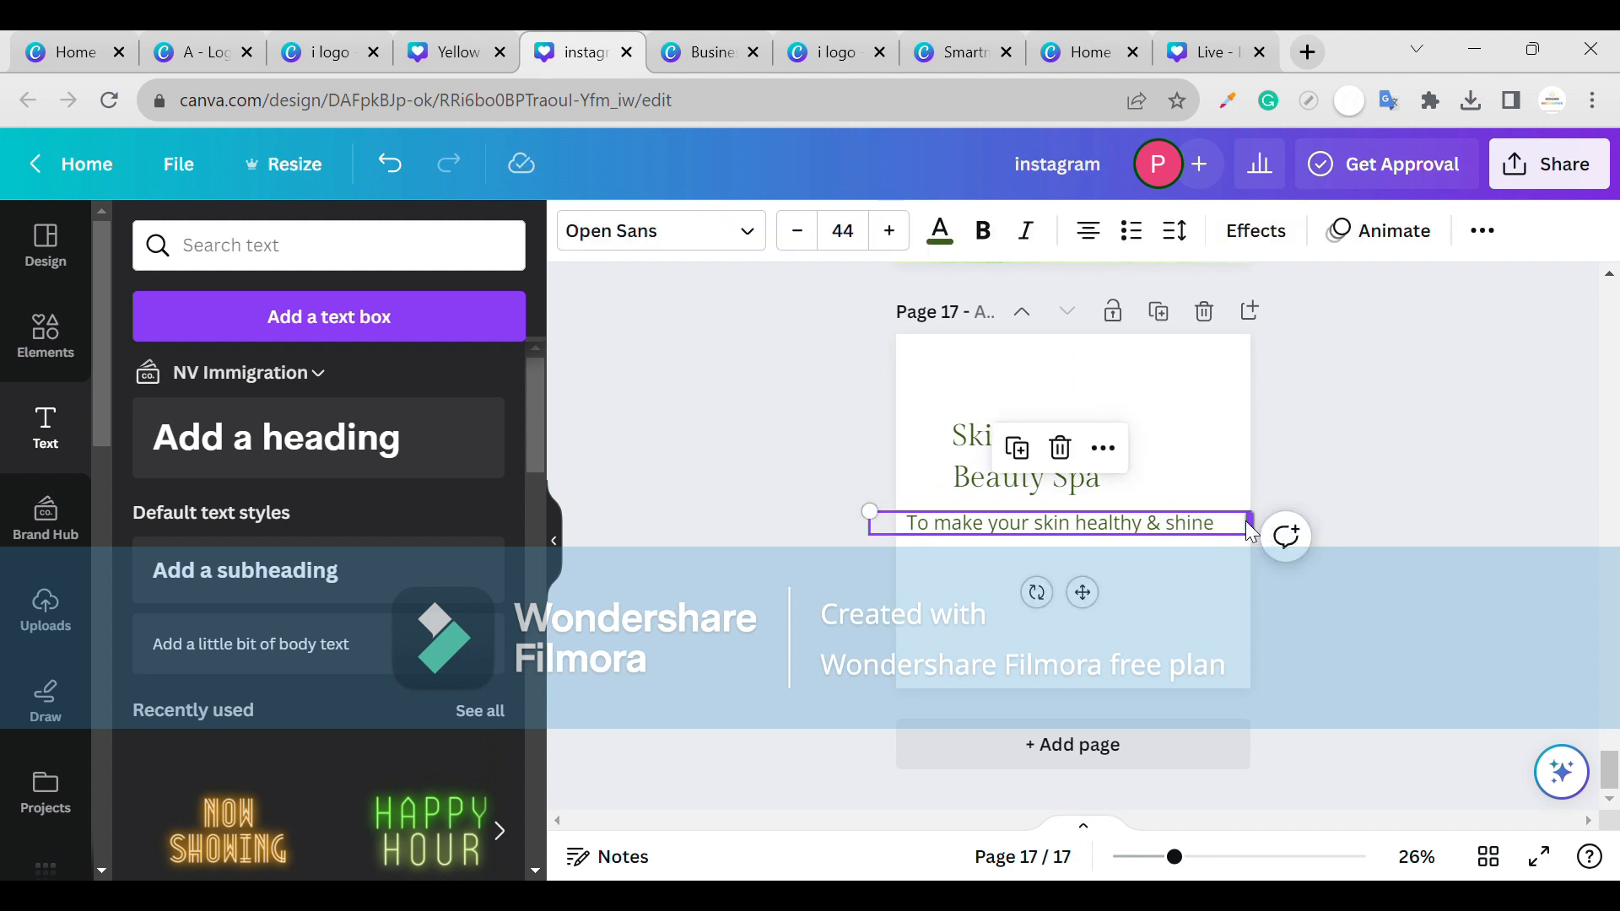
drag(1252, 529, 1194, 527)
drag(1052, 590, 1096, 591)
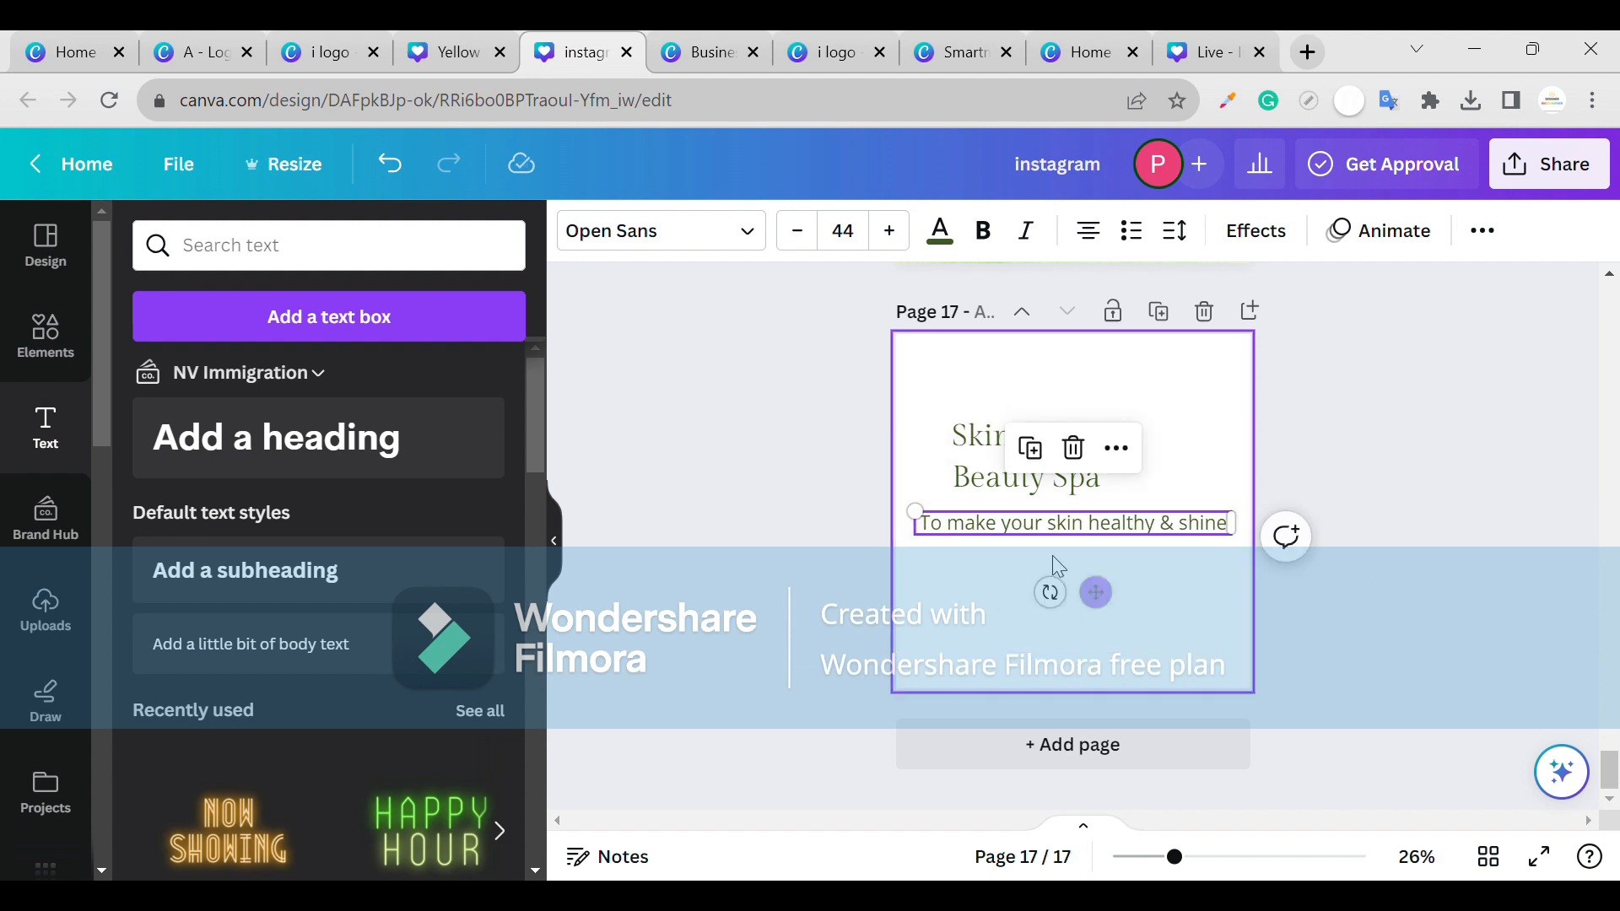
drag(916, 514, 1017, 555)
drag(1145, 599, 1121, 593)
- Change the tagline's first letter to a lowercase "t" and move the line directly beneath "Beauty Spa", near the heading's left edge
click(1003, 530)
key(BackSpace)
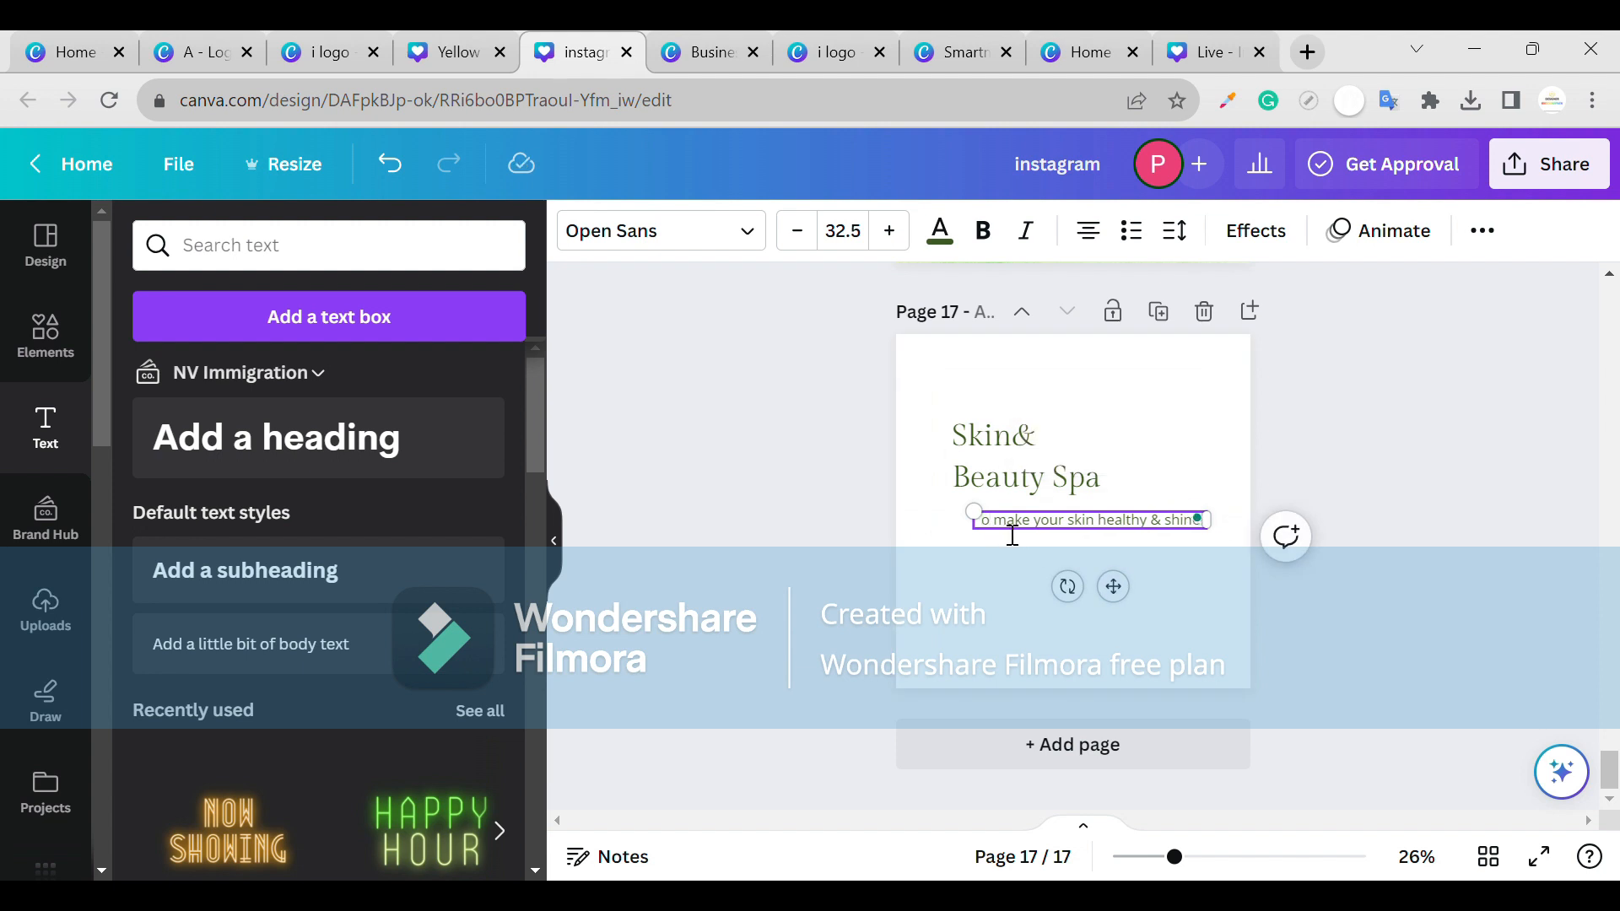
text(t)
click(1185, 581)
drag(1151, 532, 1128, 523)
click(1145, 588)
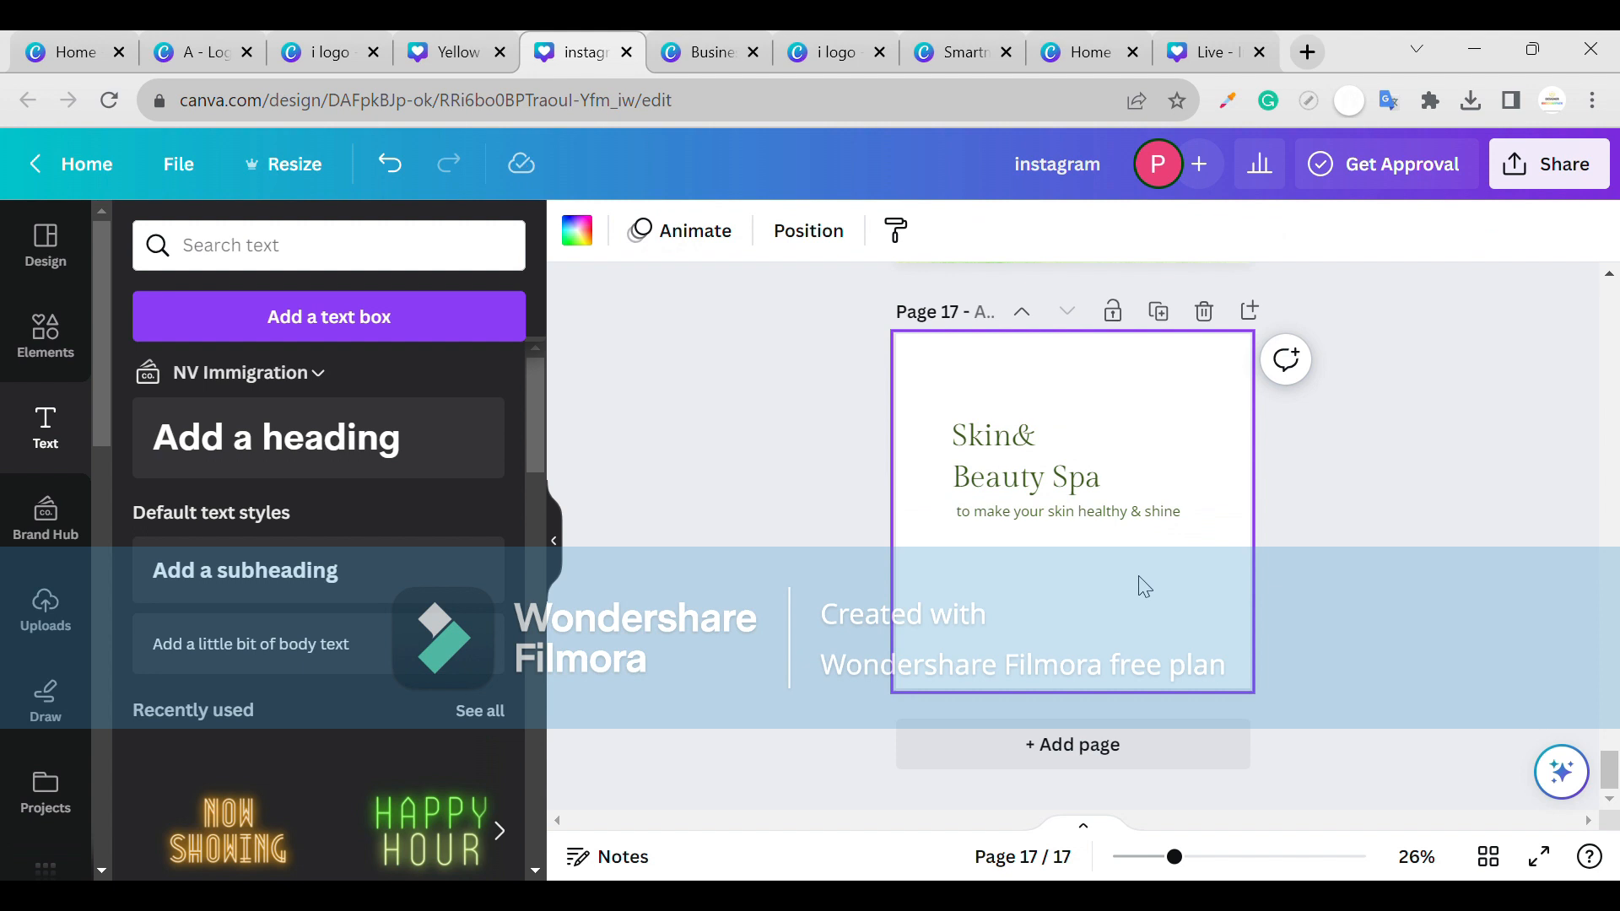
- Group the heading and tagline on page 17 into a single element
drag(1212, 402, 793, 643)
scroll(1128, 498, up, 3)
scroll(1122, 489, up, 3)
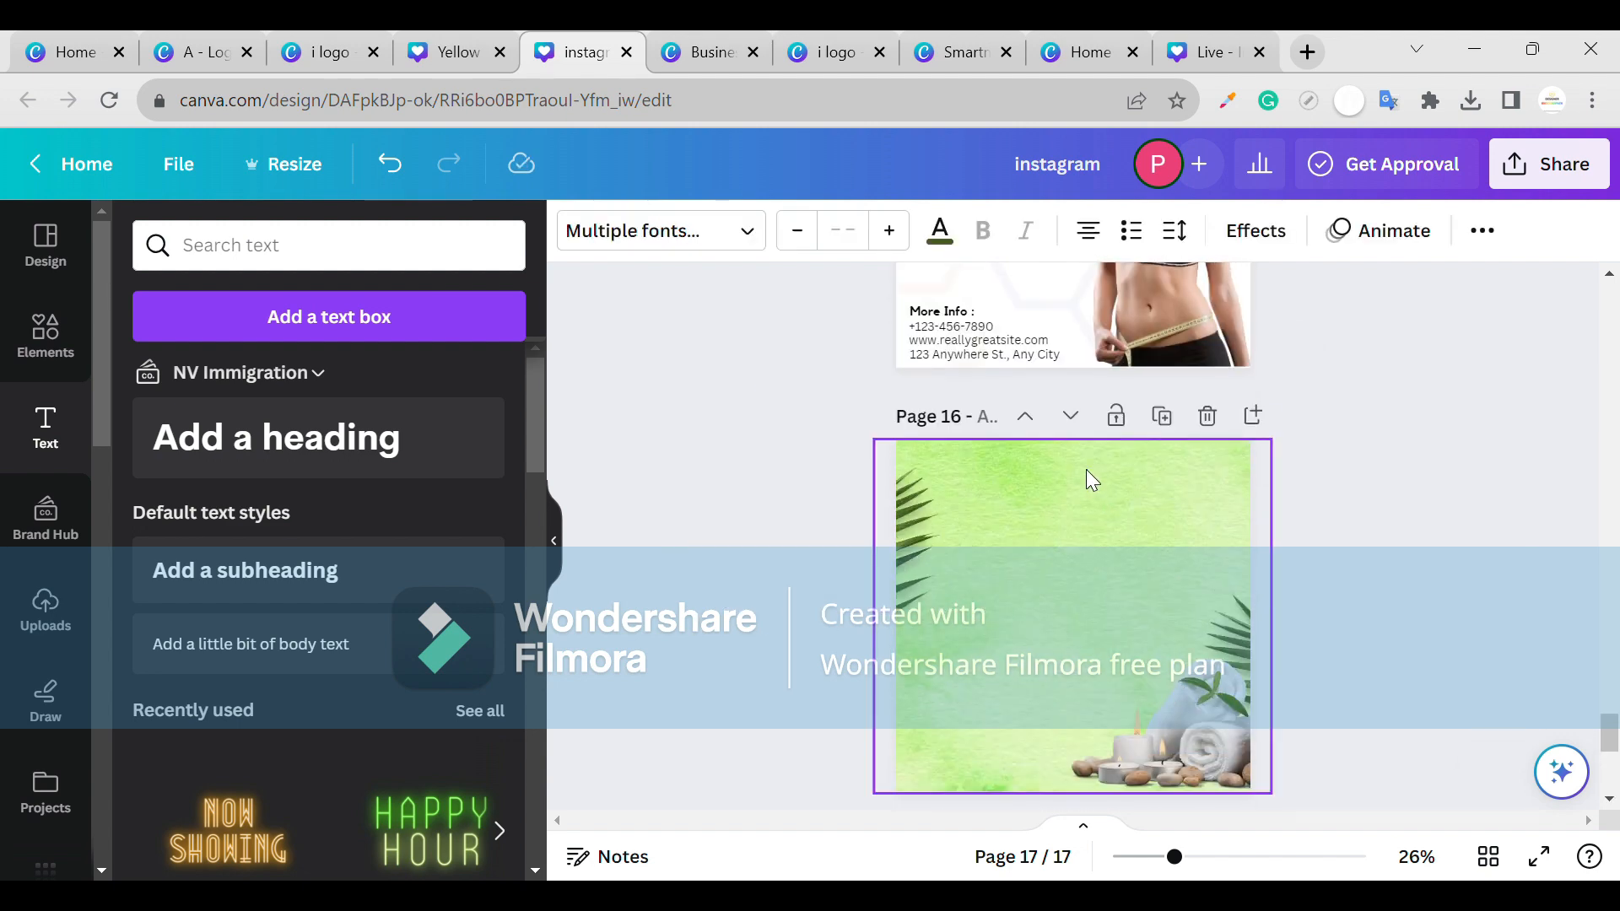
- Search the elements library for "white shadow"
click(1085, 473)
click(45, 333)
click(455, 247)
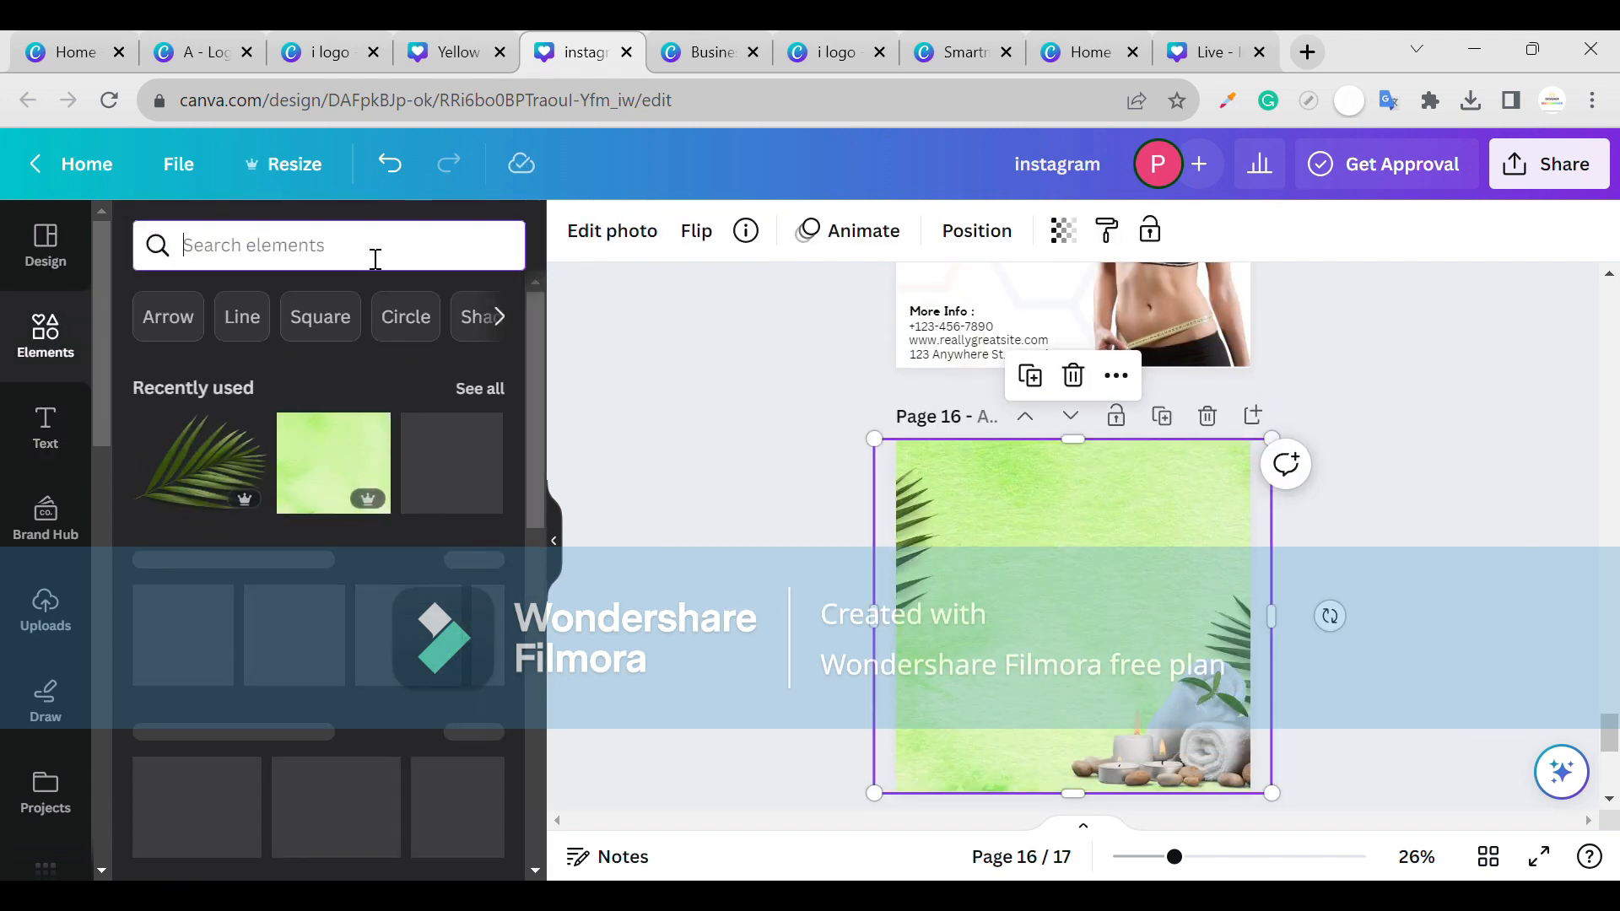
text(whai)
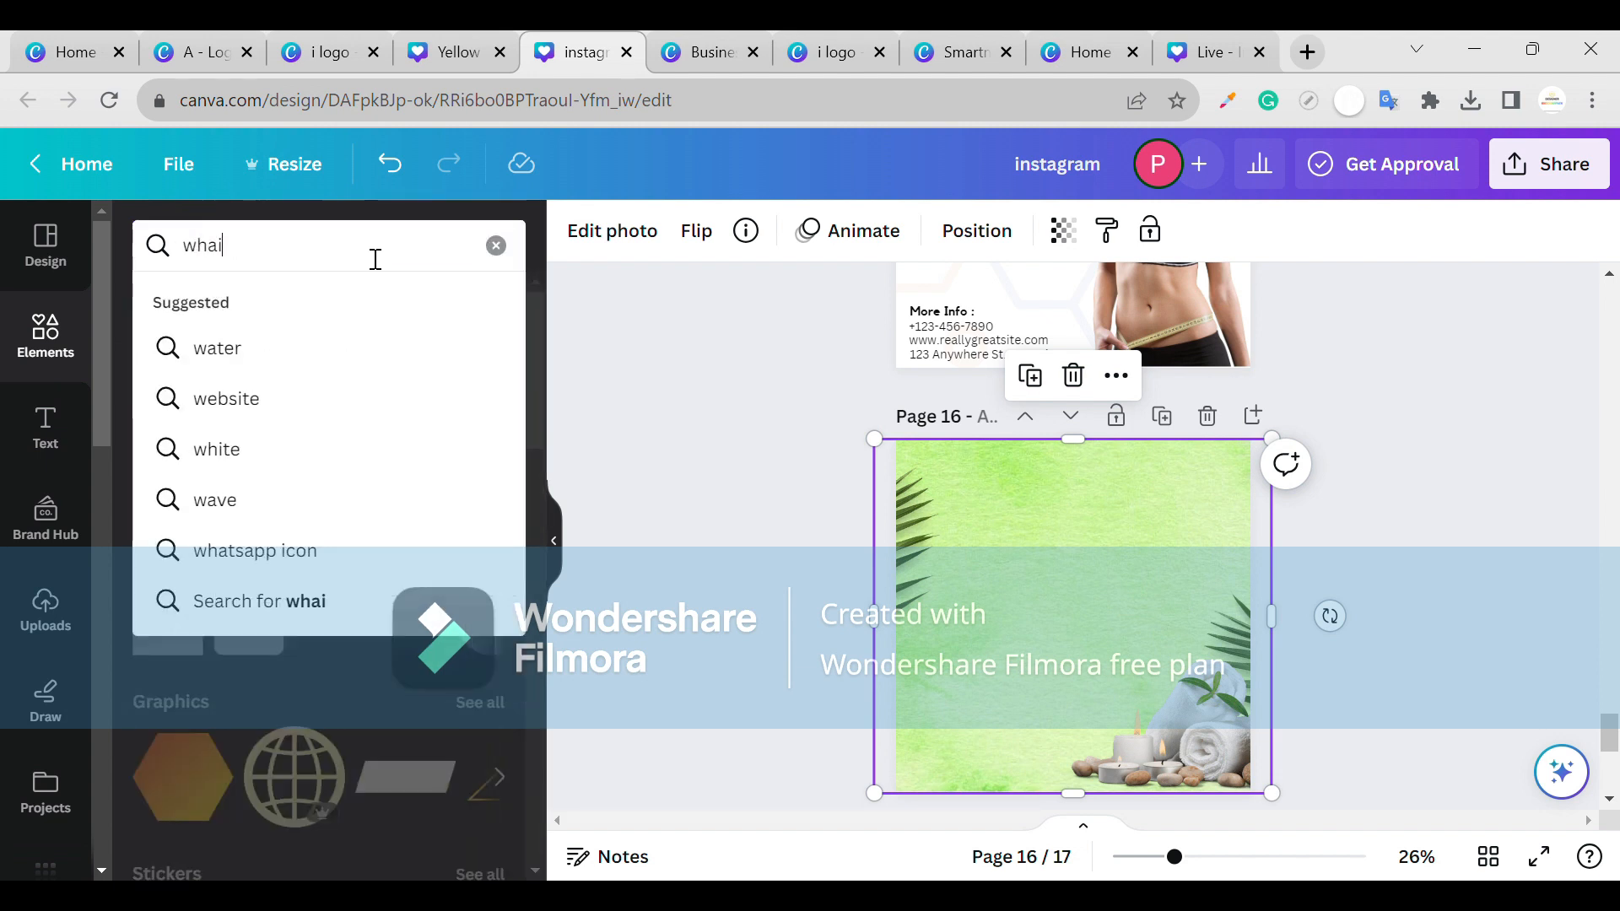
click(164, 337)
click(300, 250)
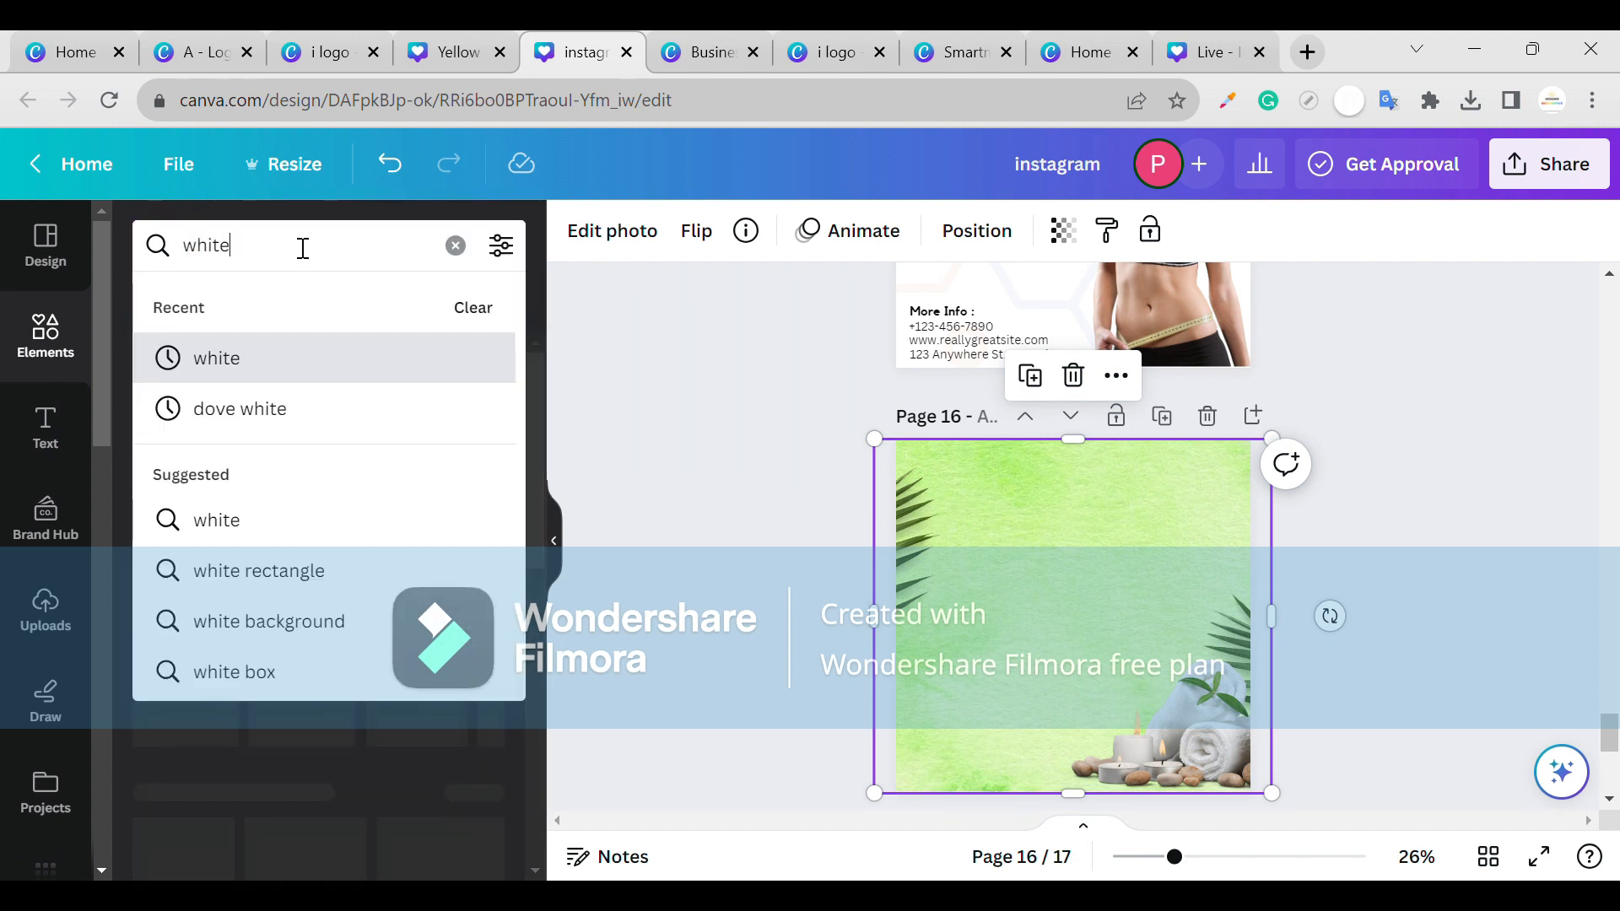
text(sh)
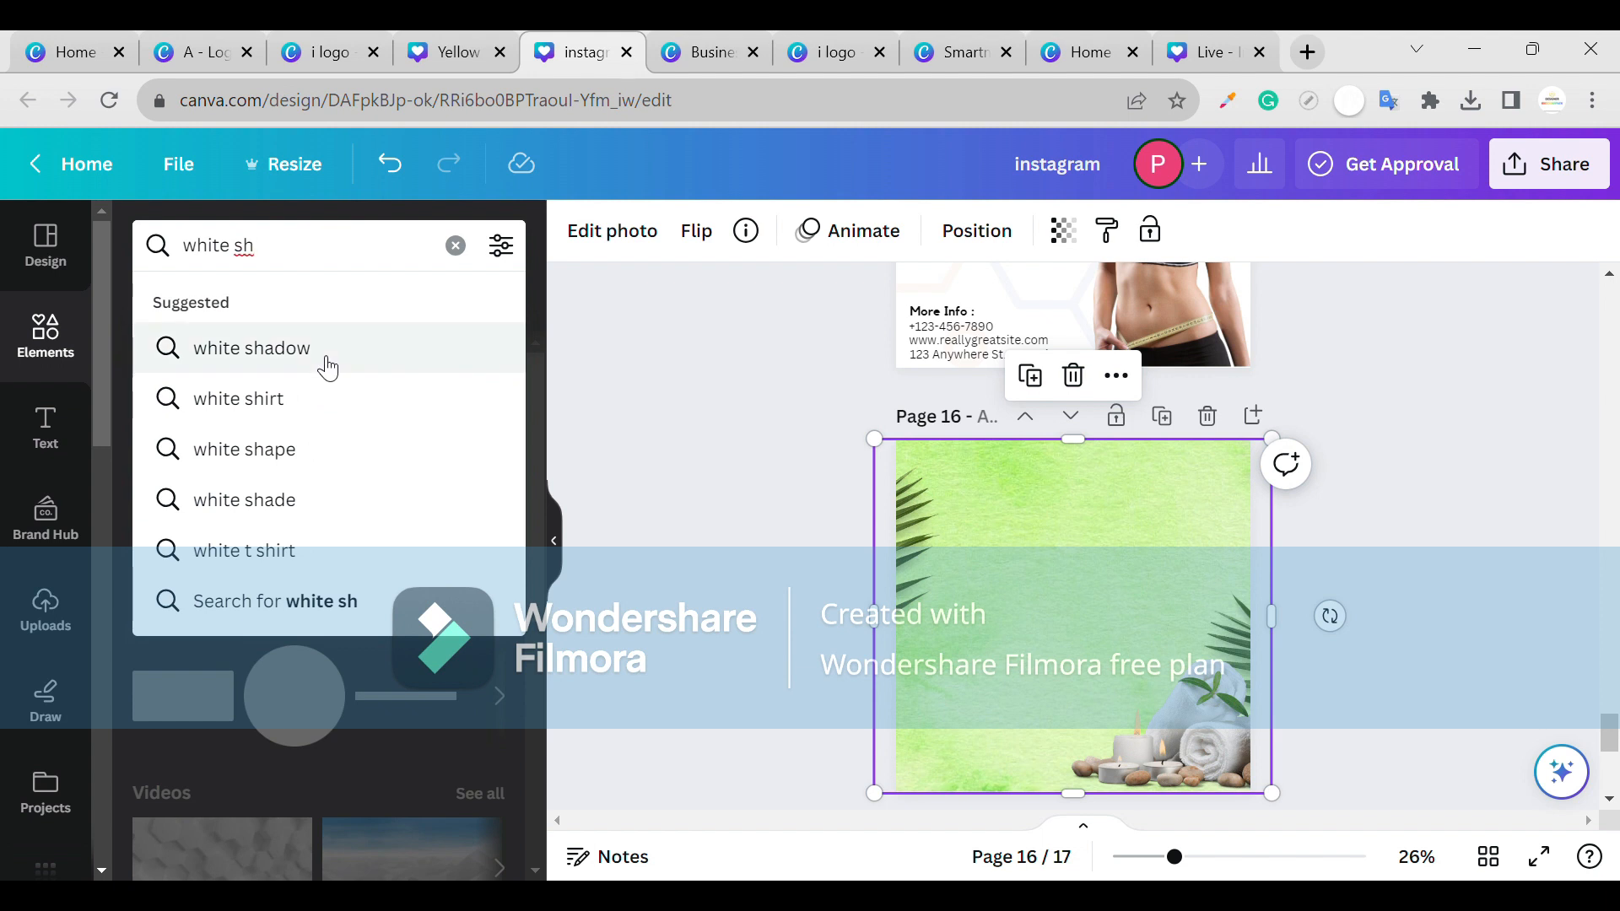
click(319, 358)
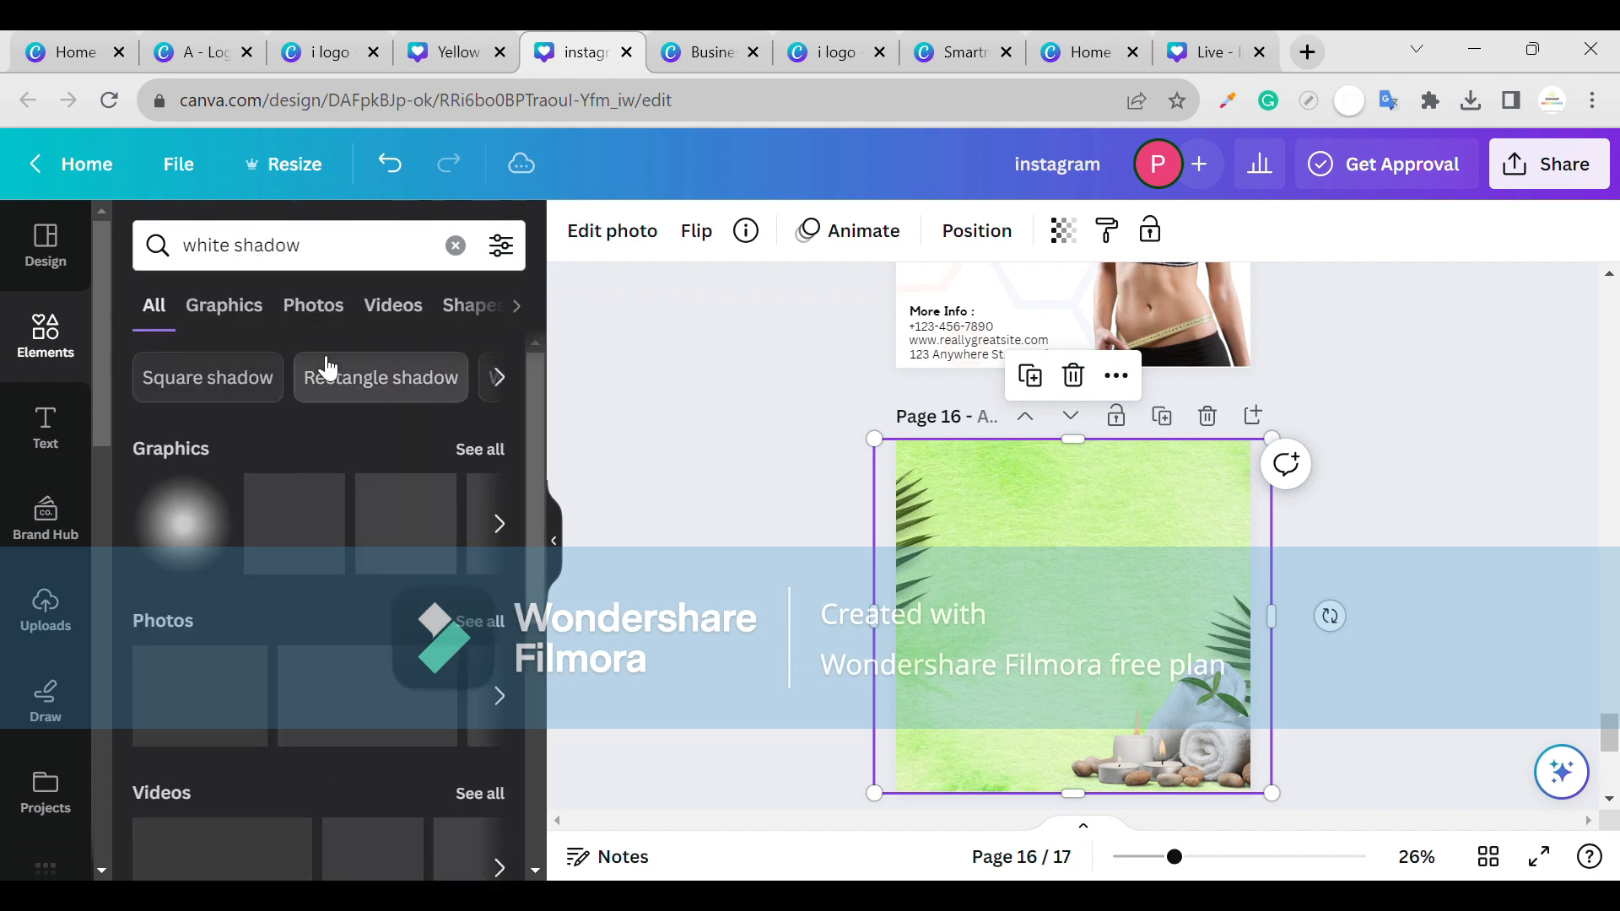
- Add the rectangular white gradient graphic to page 16 and move it up across the page's top edge
click(521, 525)
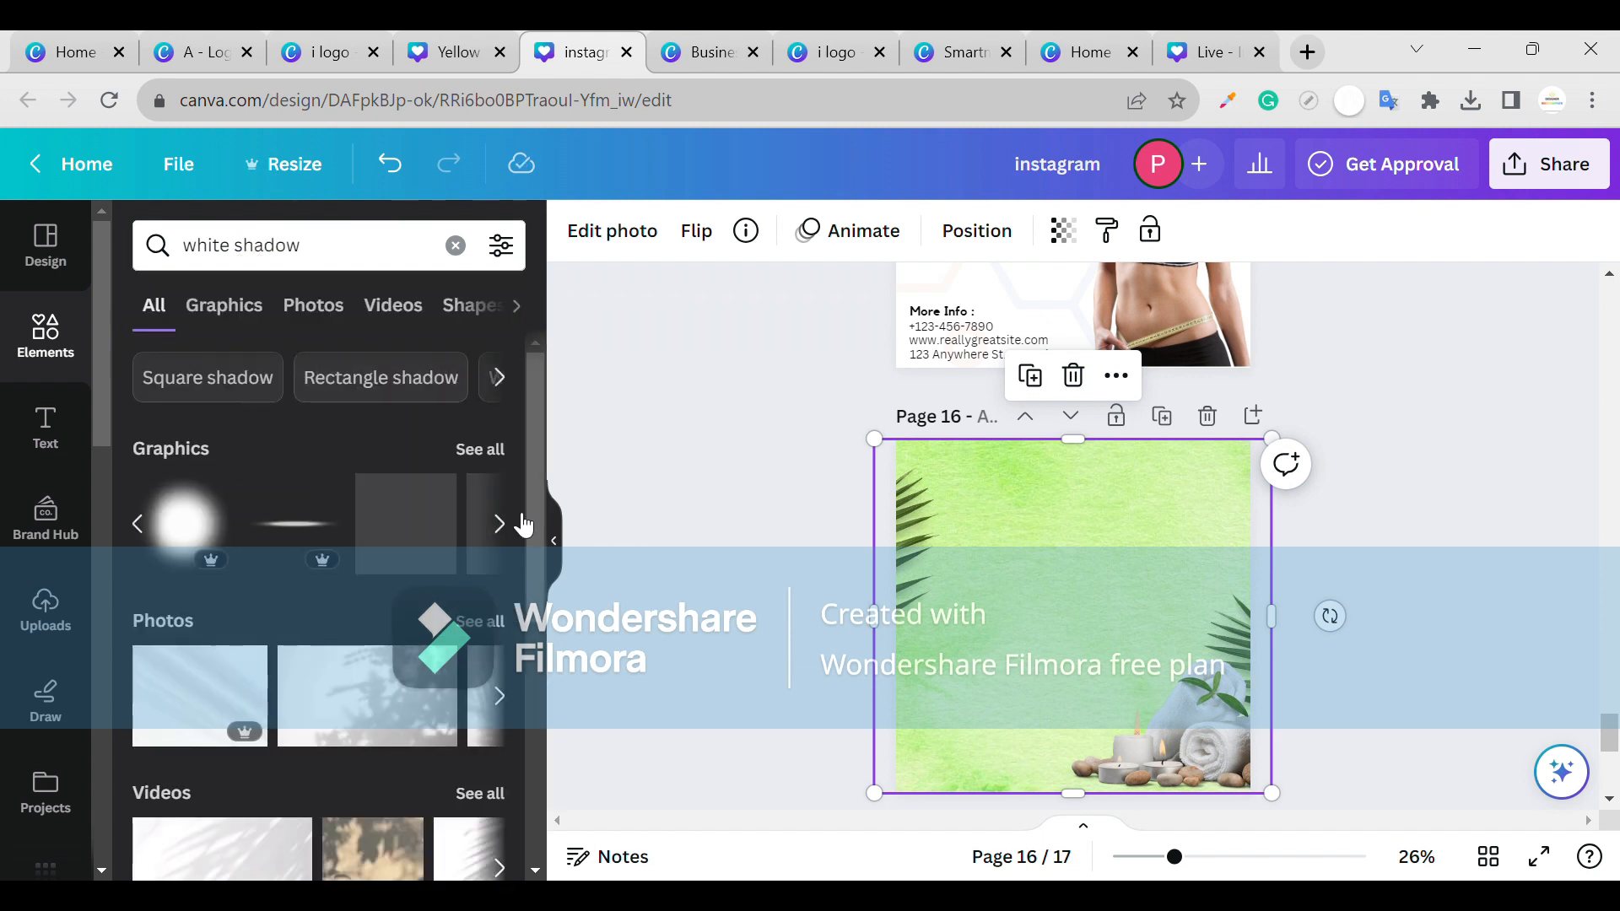
drag(310, 539, 932, 571)
key(ctrl+z)
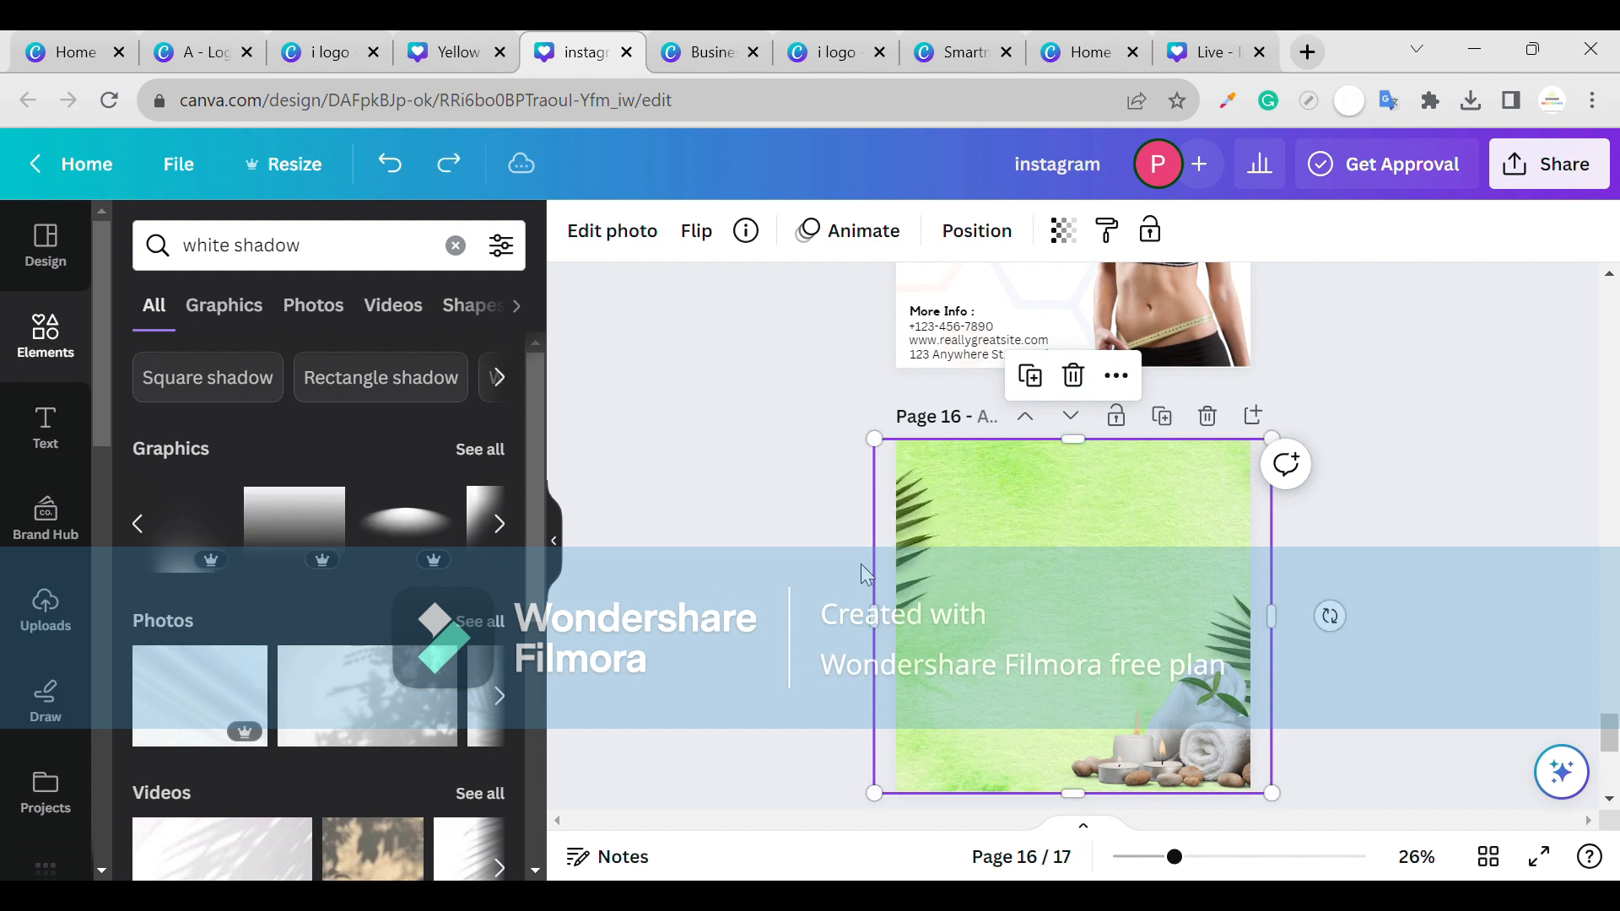
click(305, 525)
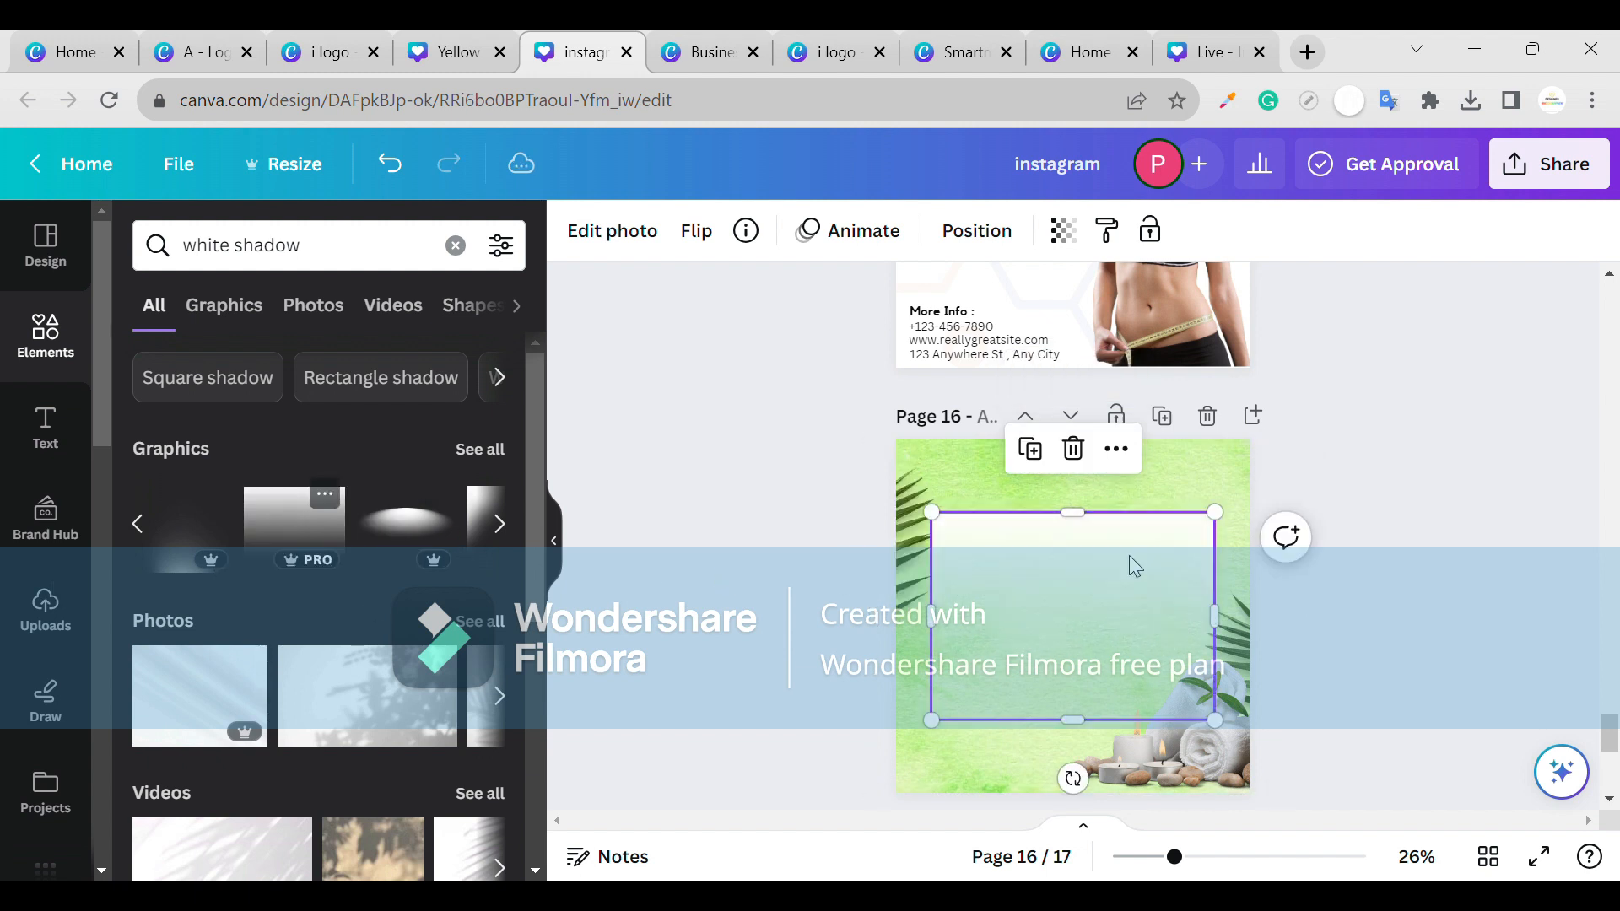
drag(1136, 493, 1122, 435)
click(1122, 435)
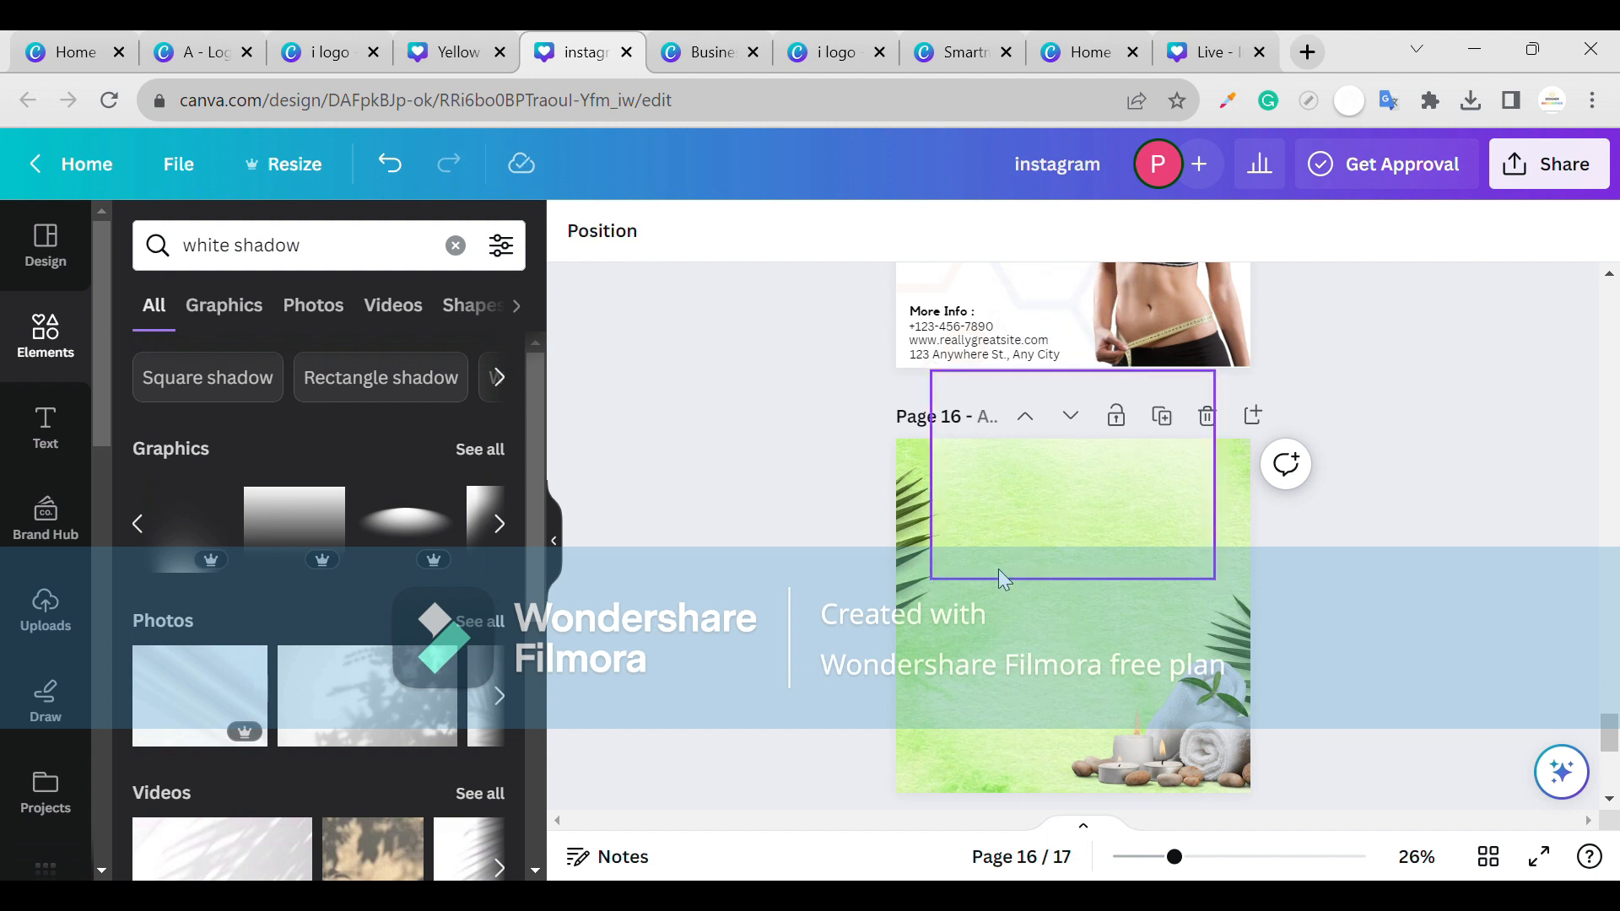
- Enlarge the white gradient beyond both sides of page 16 and position it over the upper part of the green background
click(944, 570)
drag(933, 581, 878, 670)
drag(1215, 639, 1297, 701)
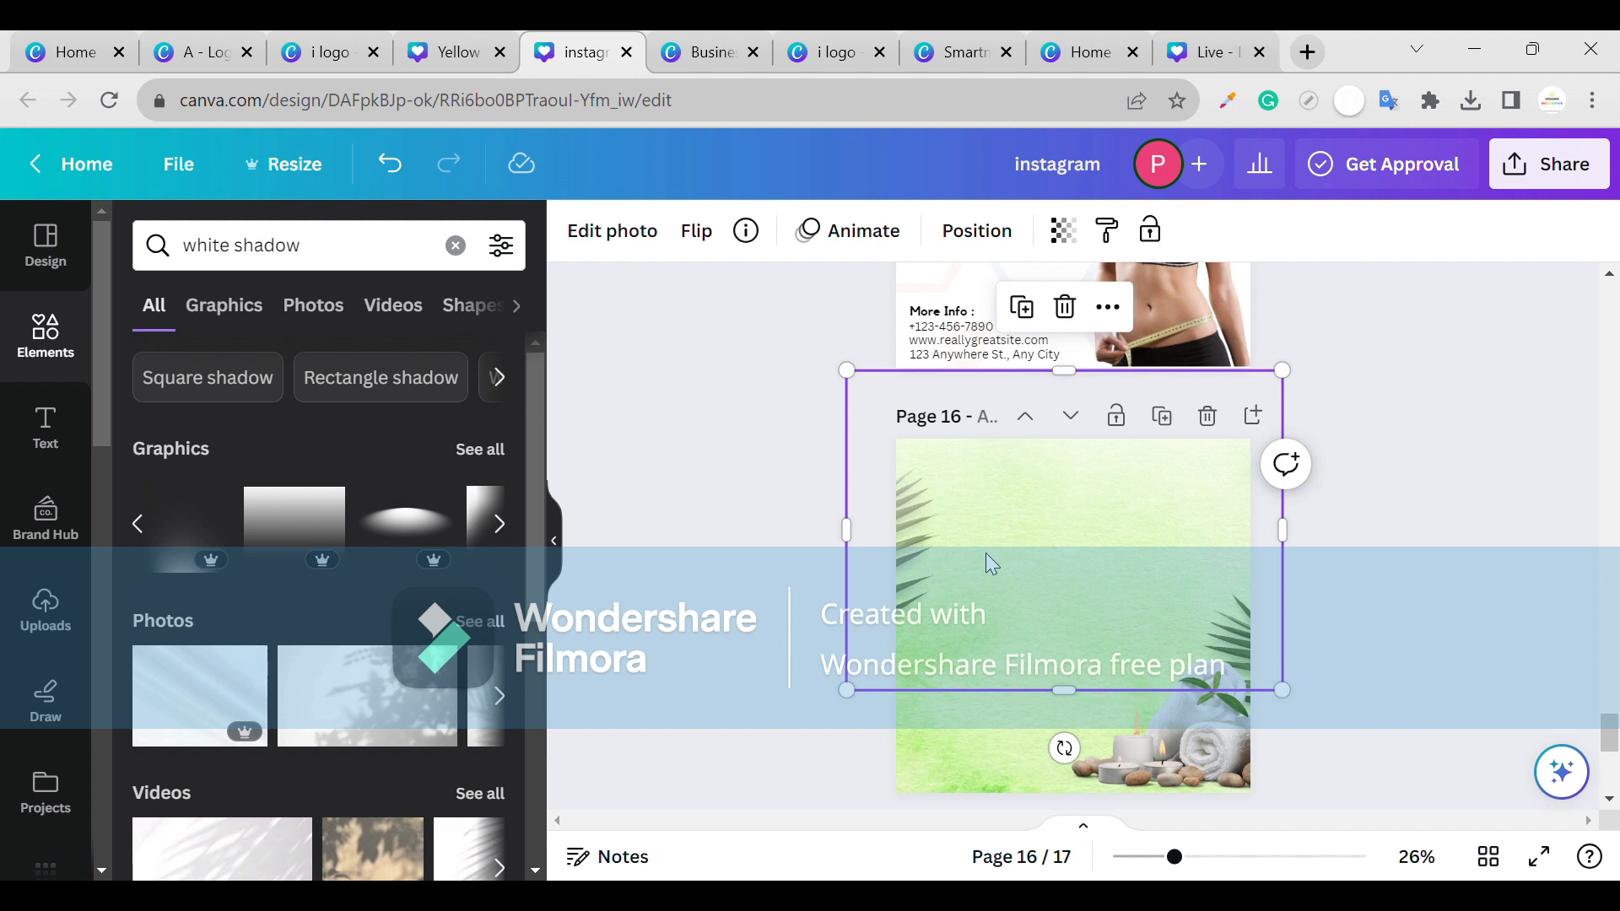
drag(990, 548, 1005, 584)
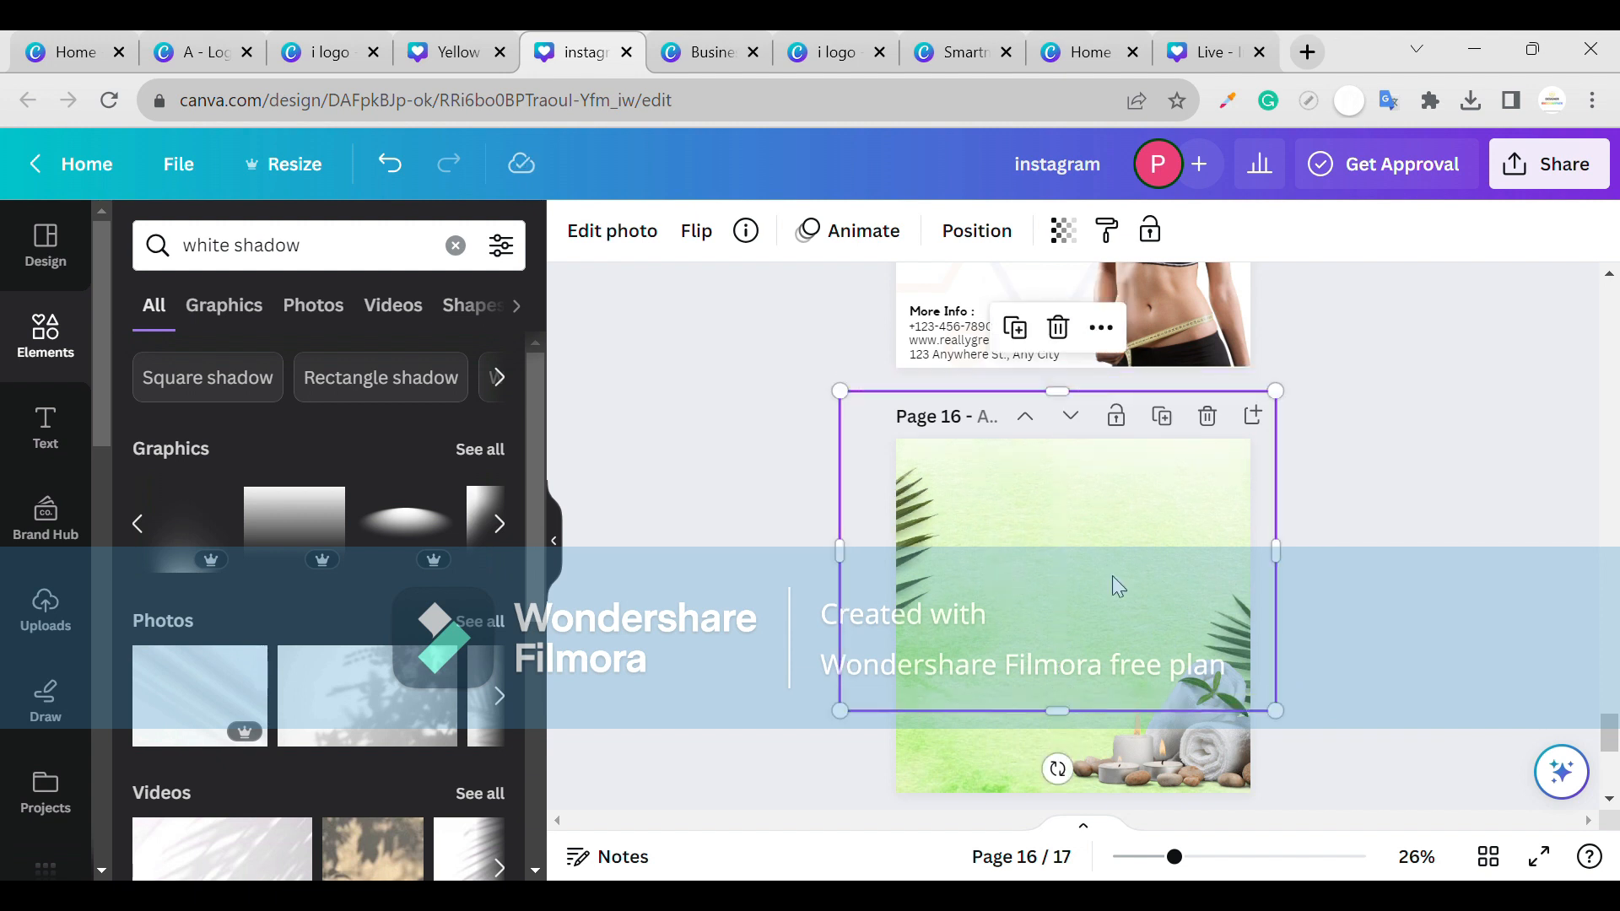
click(1401, 610)
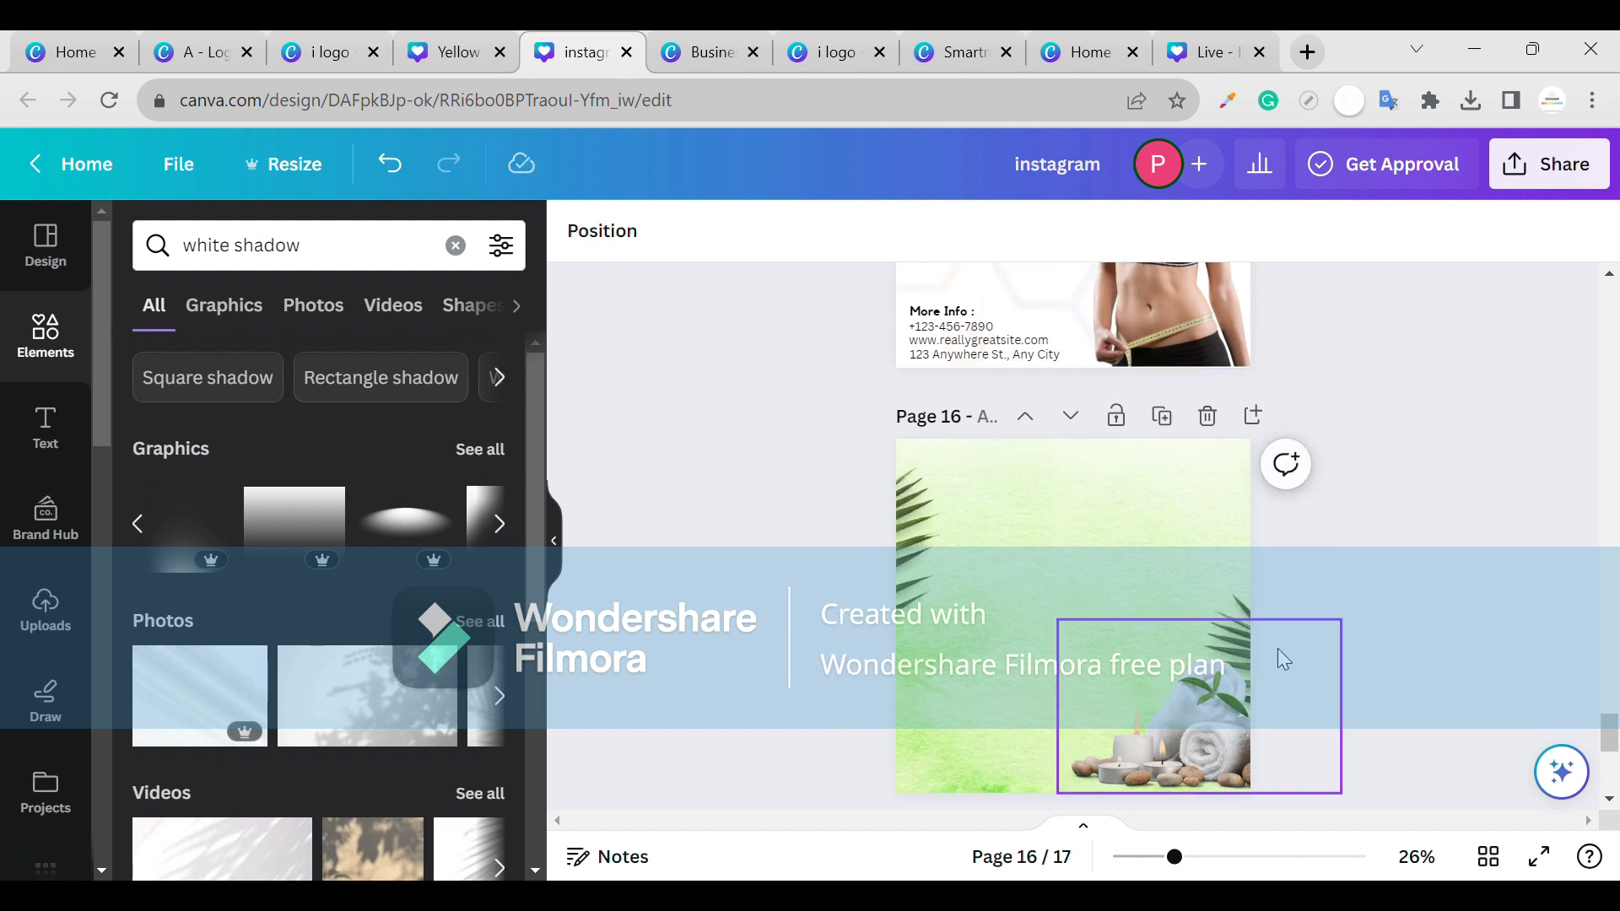
- Insert a space before the "&" in the heading on page 17 so it reads "Skin & Beauty Spa"
scroll(1088, 594, down, 5)
scroll(1038, 506, down, 1)
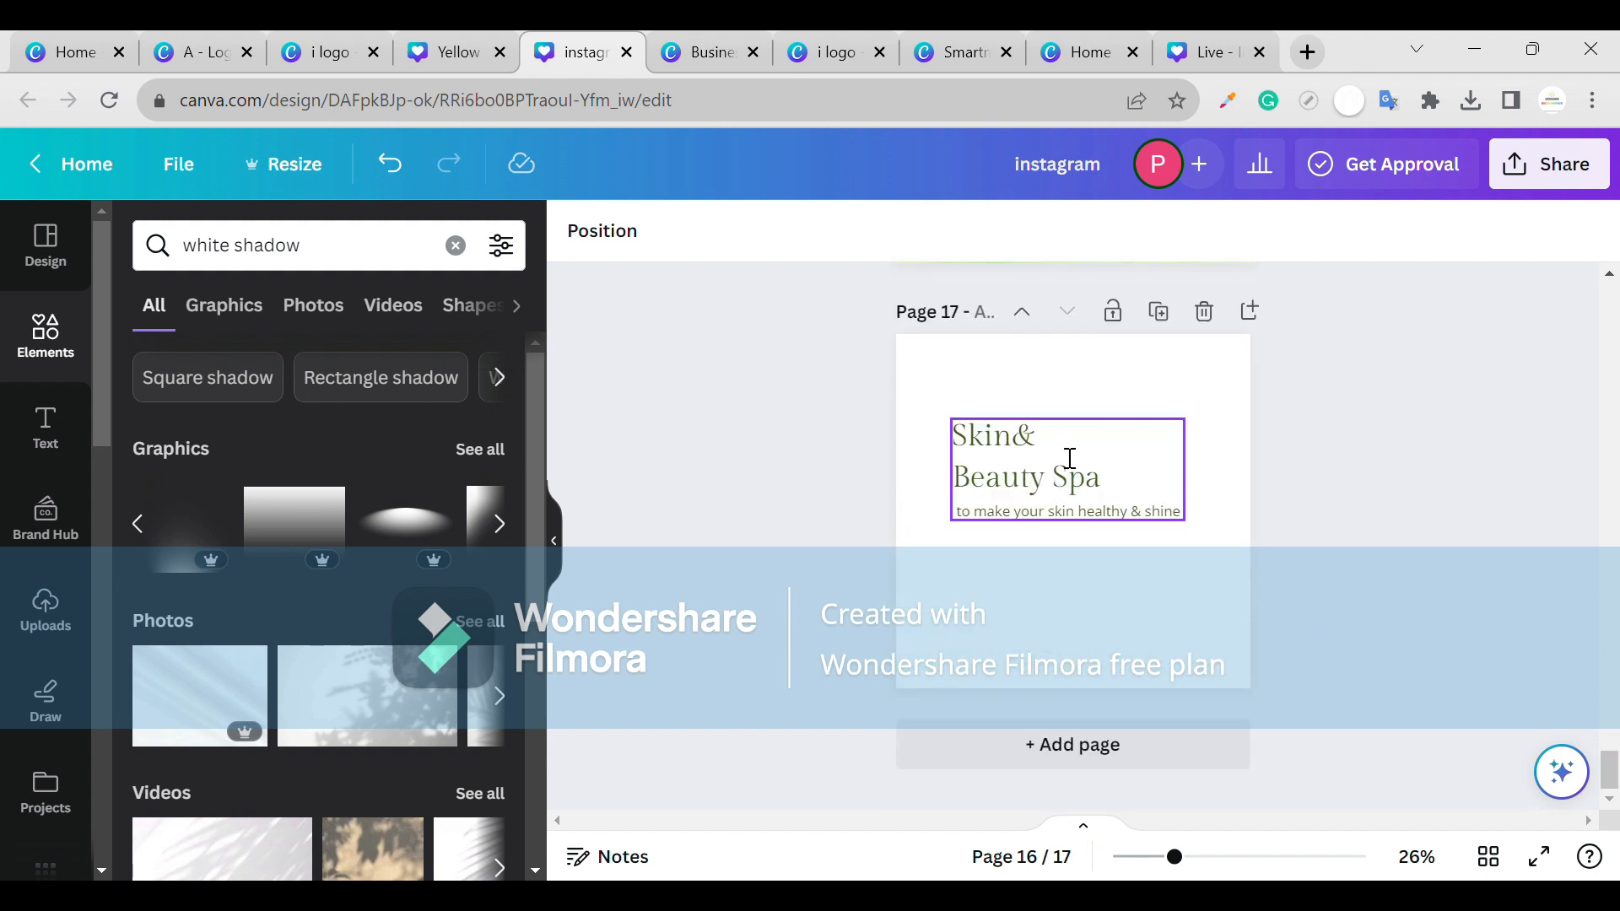
click(1056, 446)
click(1222, 443)
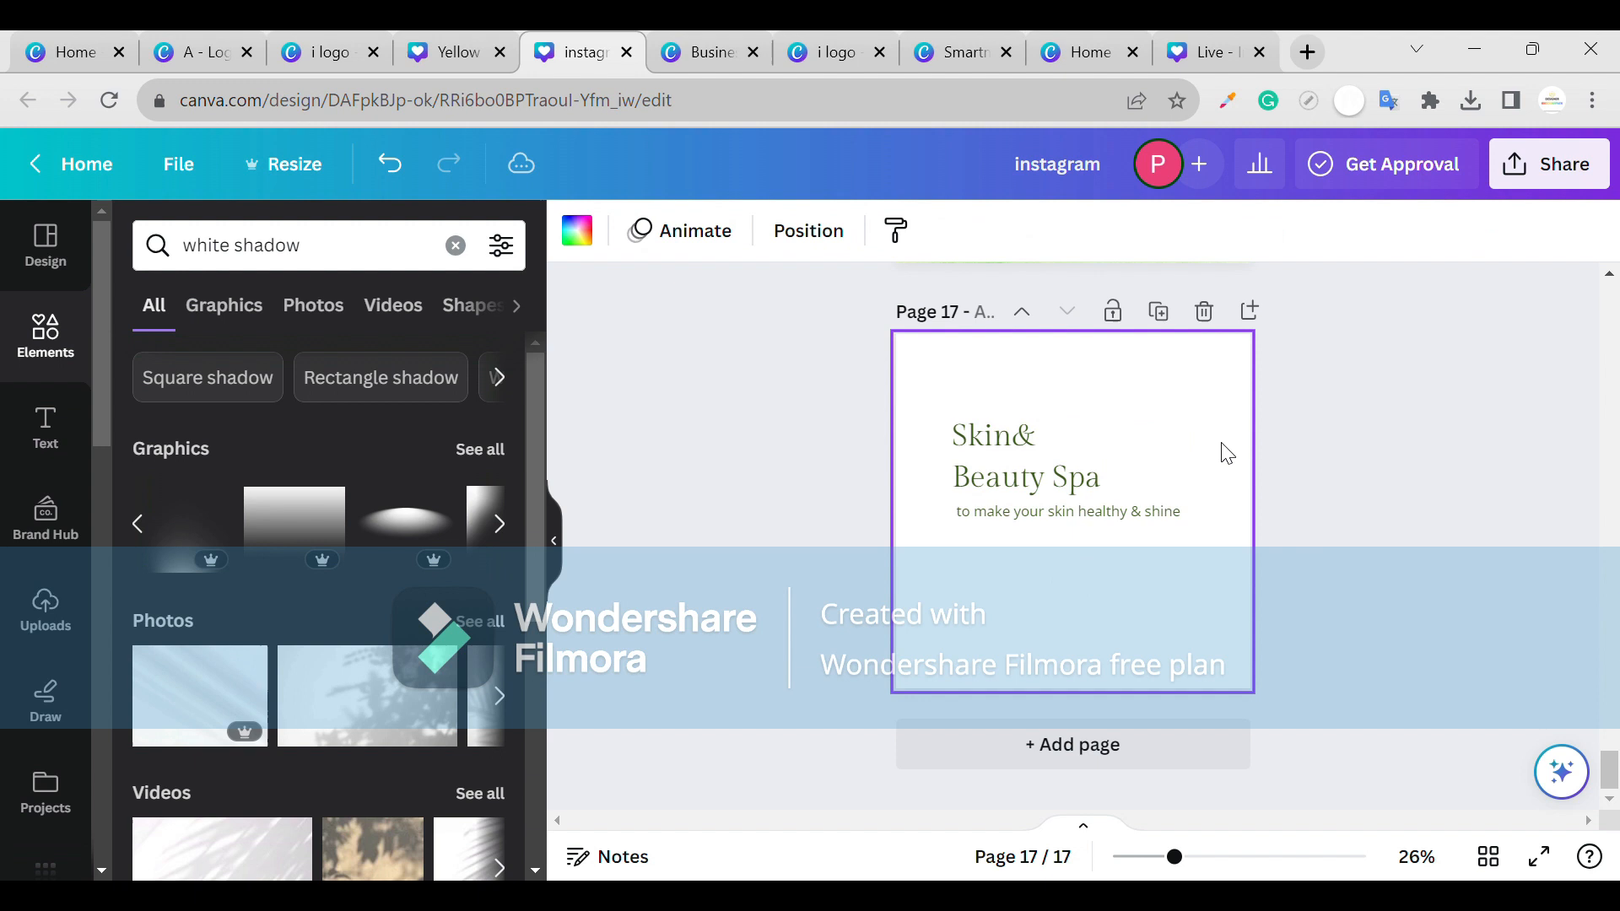
click(1030, 450)
click(1021, 447)
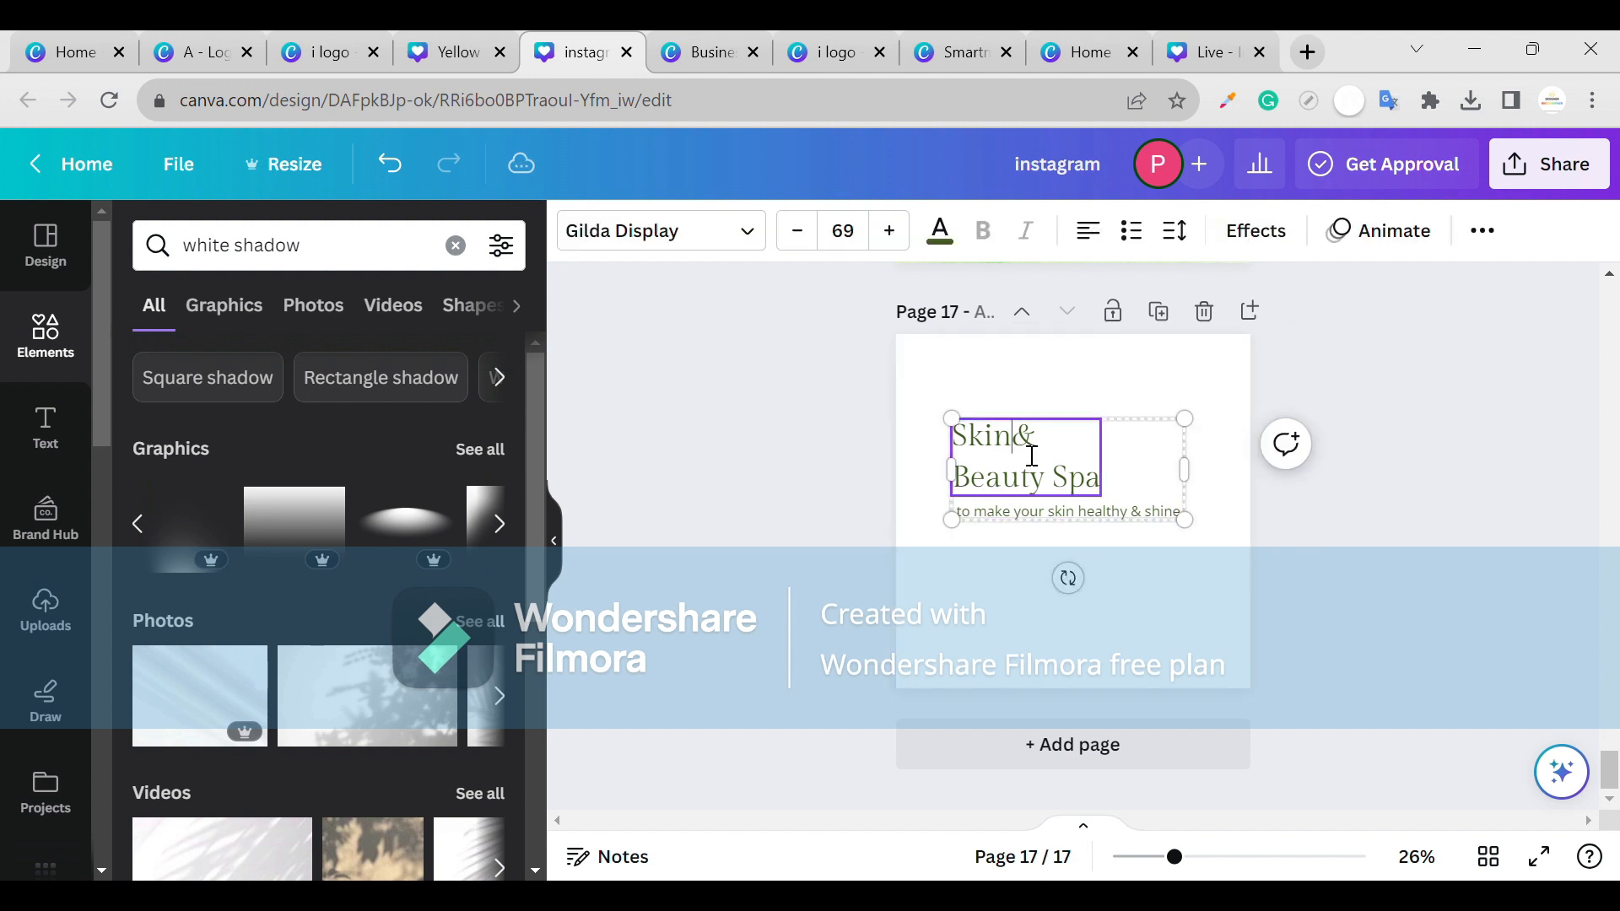
click(1160, 405)
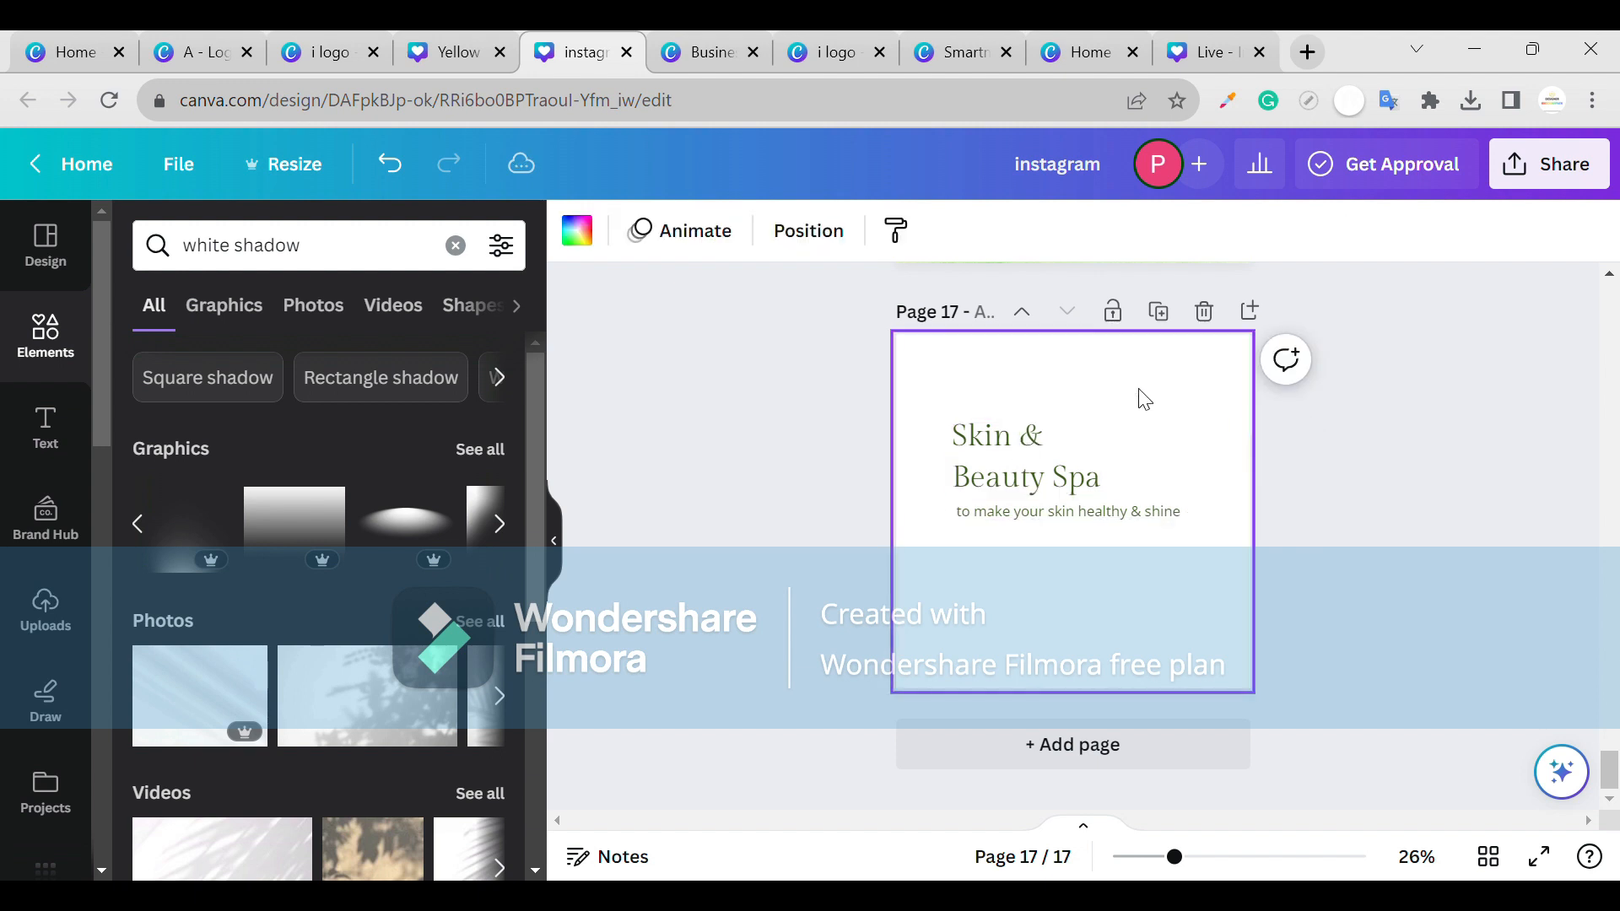
- Move the grouped heading and tagline onto the upper part of green page 16 and enlarge the group slightly
click(1084, 456)
mouse_move(1085, 455)
mouse_down()
mouse_move(1071, 410)
mouse_move(1085, 494)
mouse_move(1067, 463)
mouse_up()
scroll(1071, 410, up, 5)
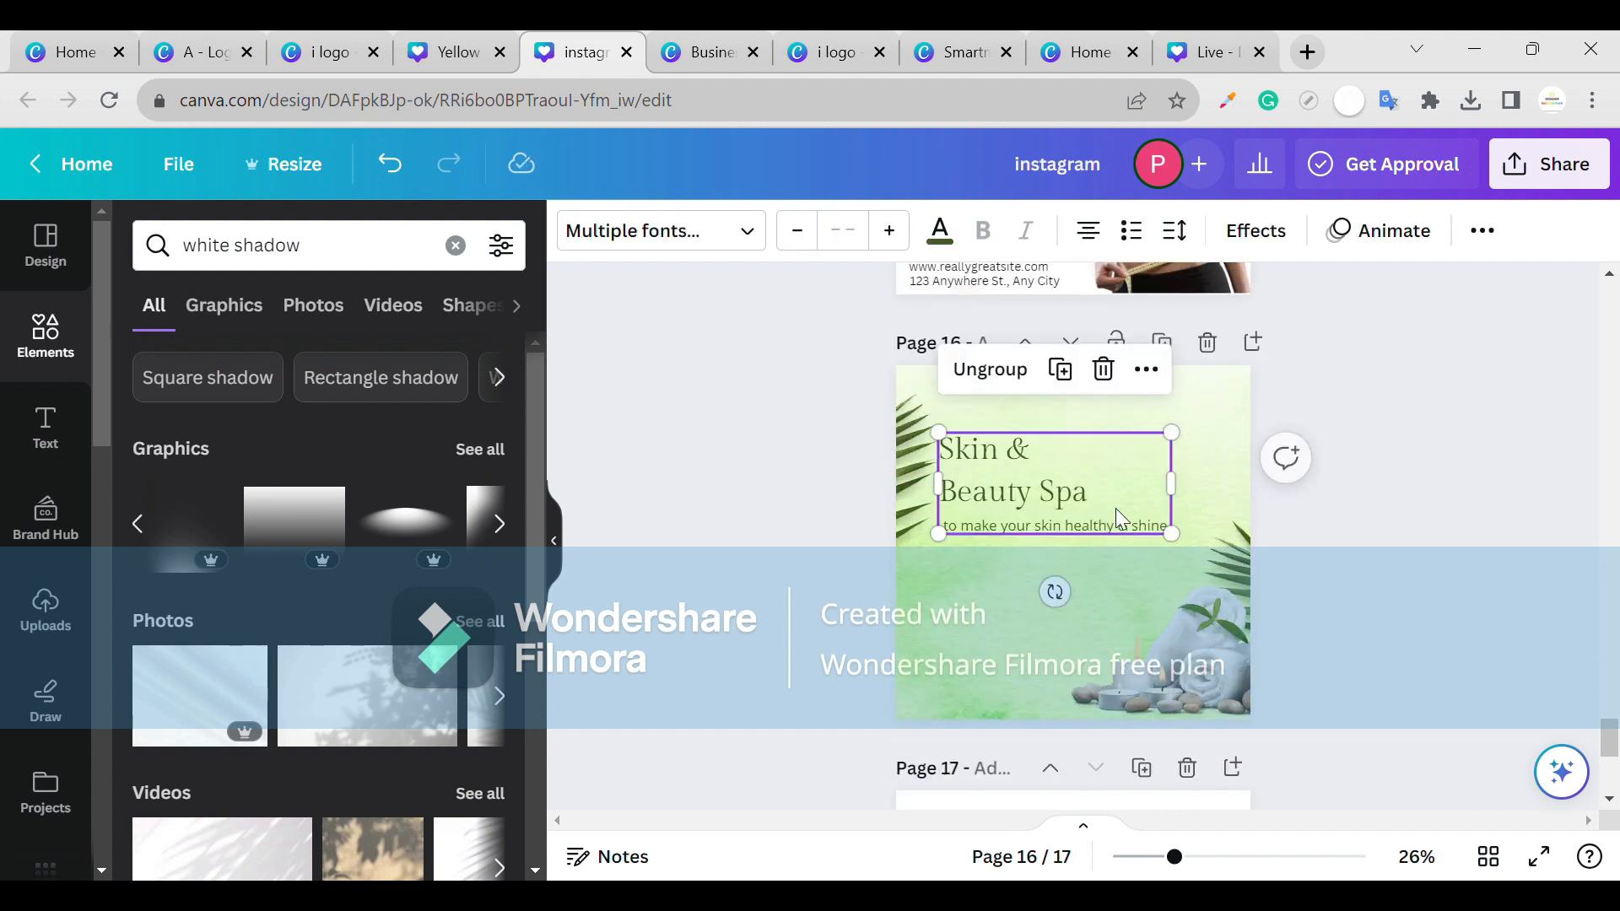
drag(1171, 533, 1193, 542)
- Shift the white gradient down so its upper edge lines up with the top of page 16
click(1215, 408)
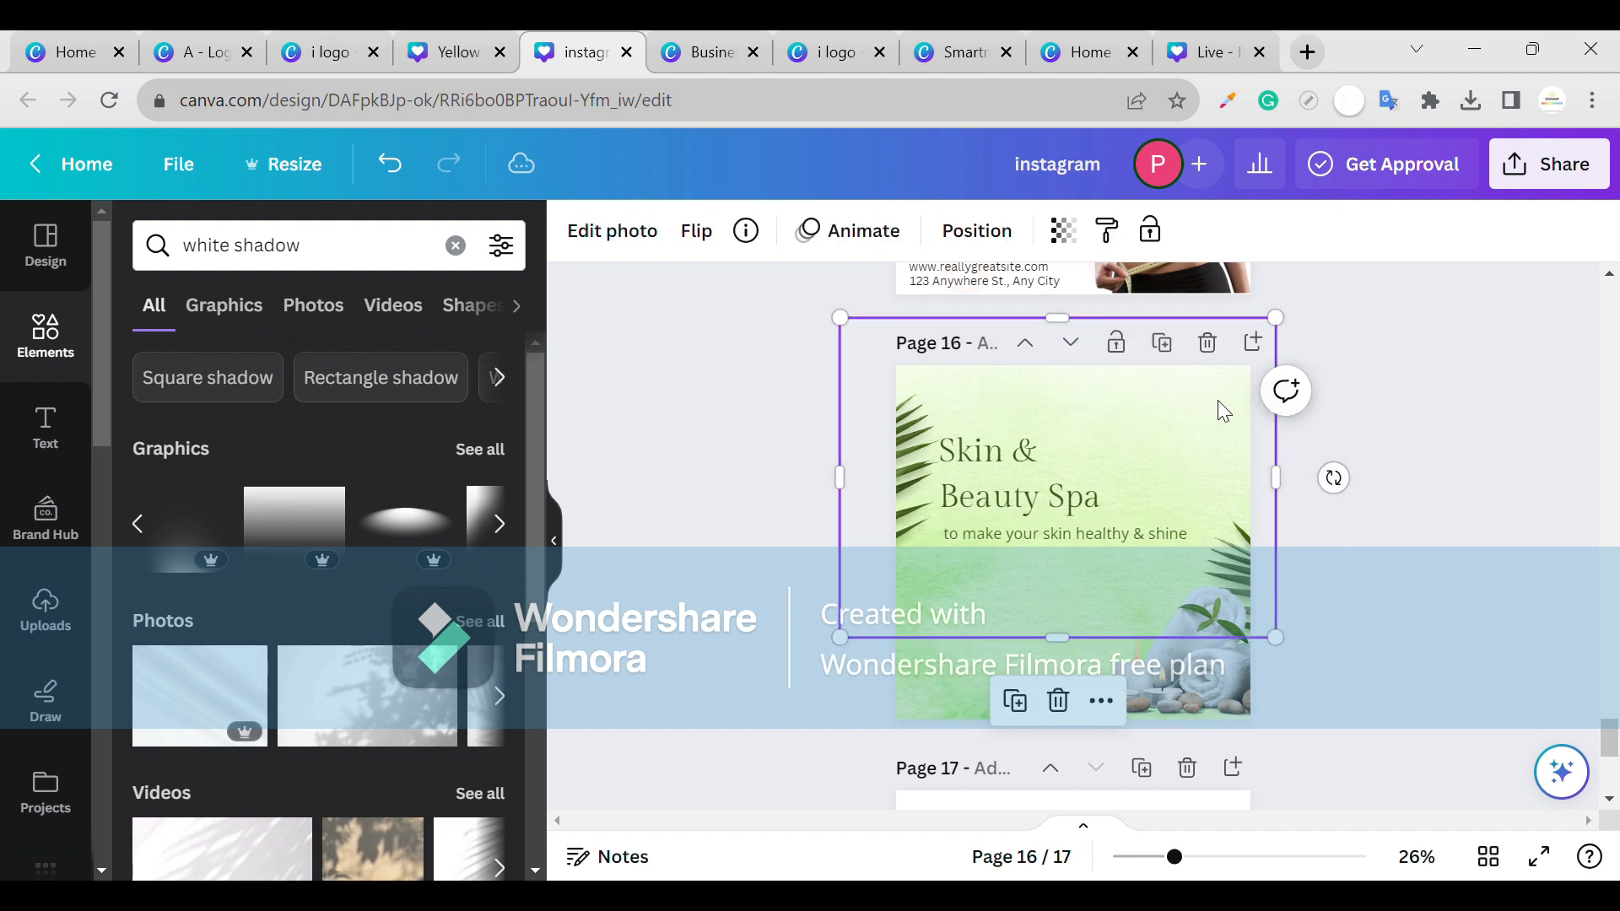
drag(1223, 412, 1226, 457)
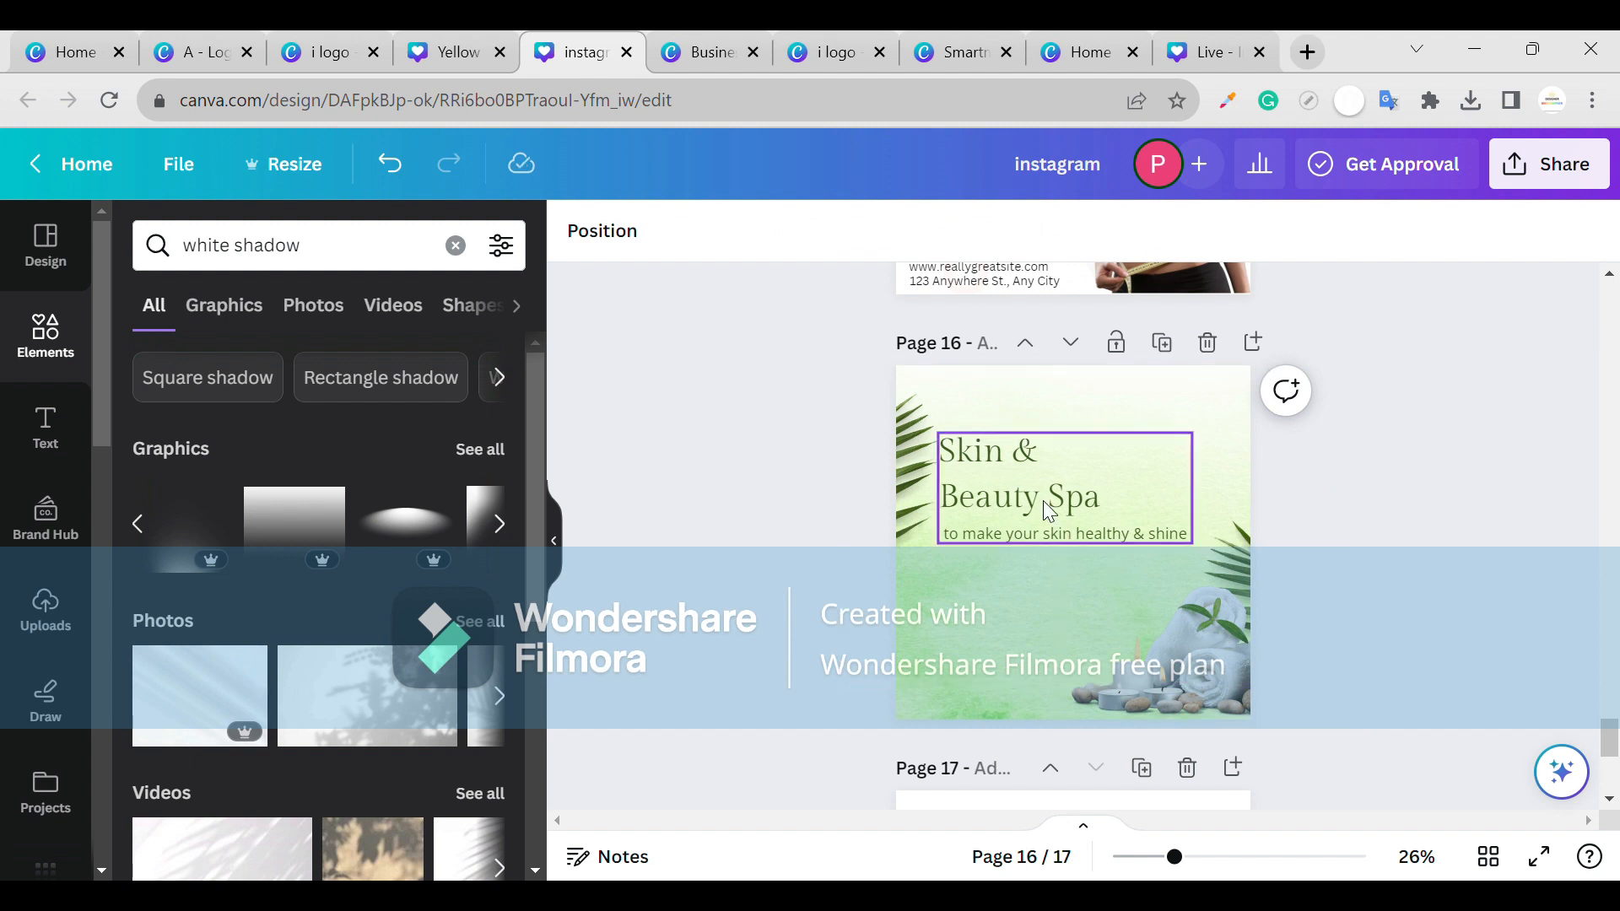
- Ungroup the text and enlarge the "Skin & Beauty Spa" heading on its own
click(952, 449)
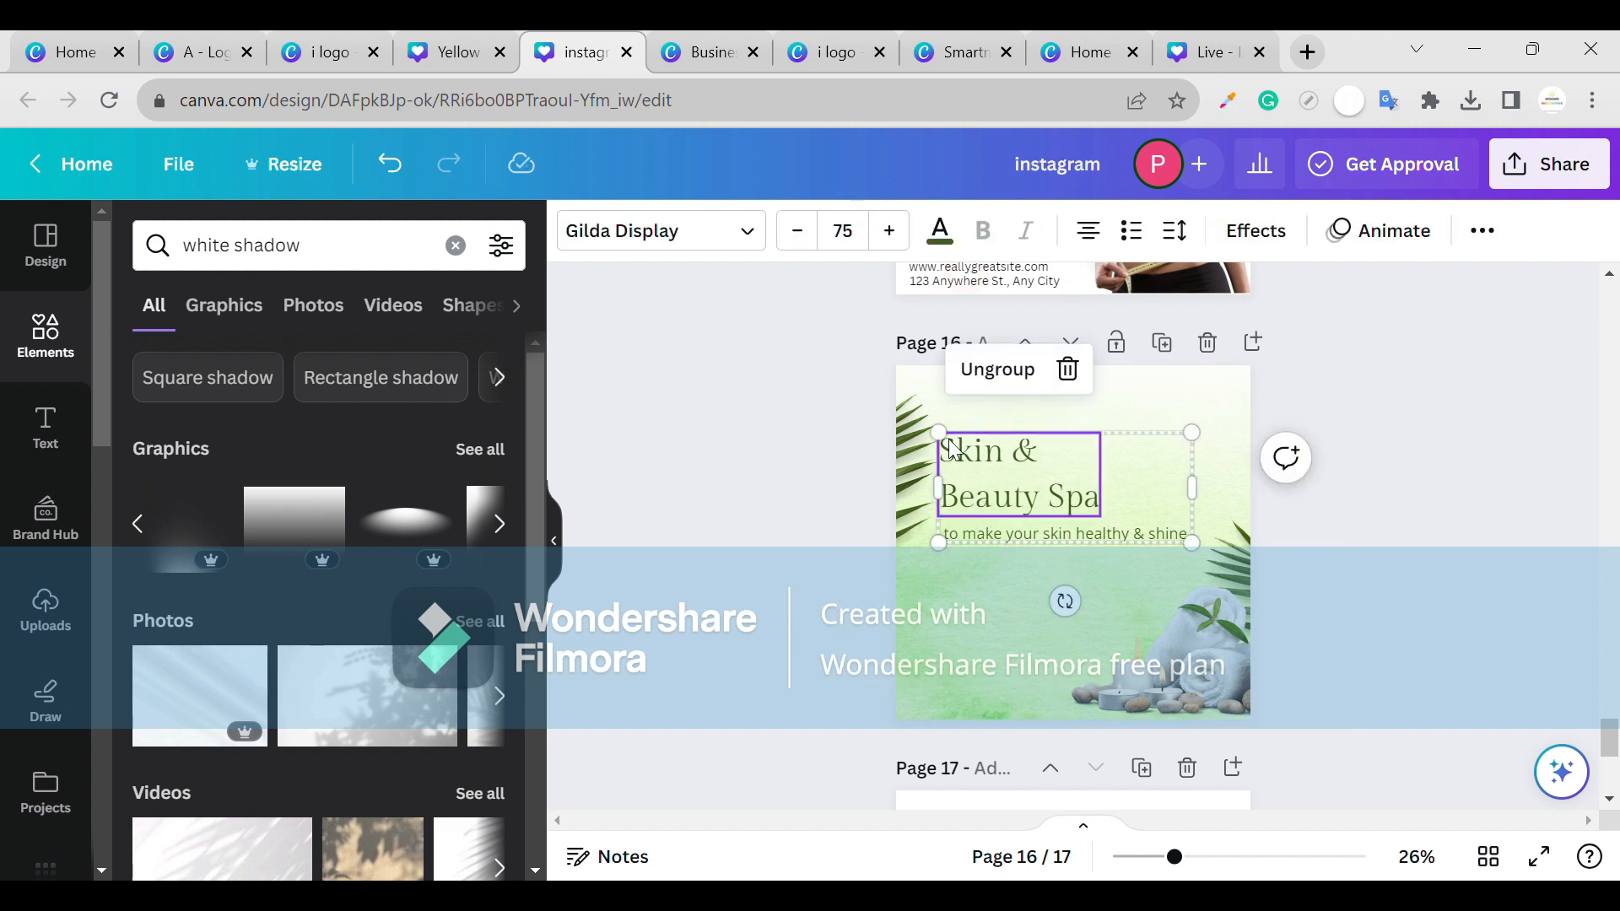
click(1007, 374)
click(986, 461)
drag(1103, 434, 1139, 433)
click(1212, 498)
click(1415, 503)
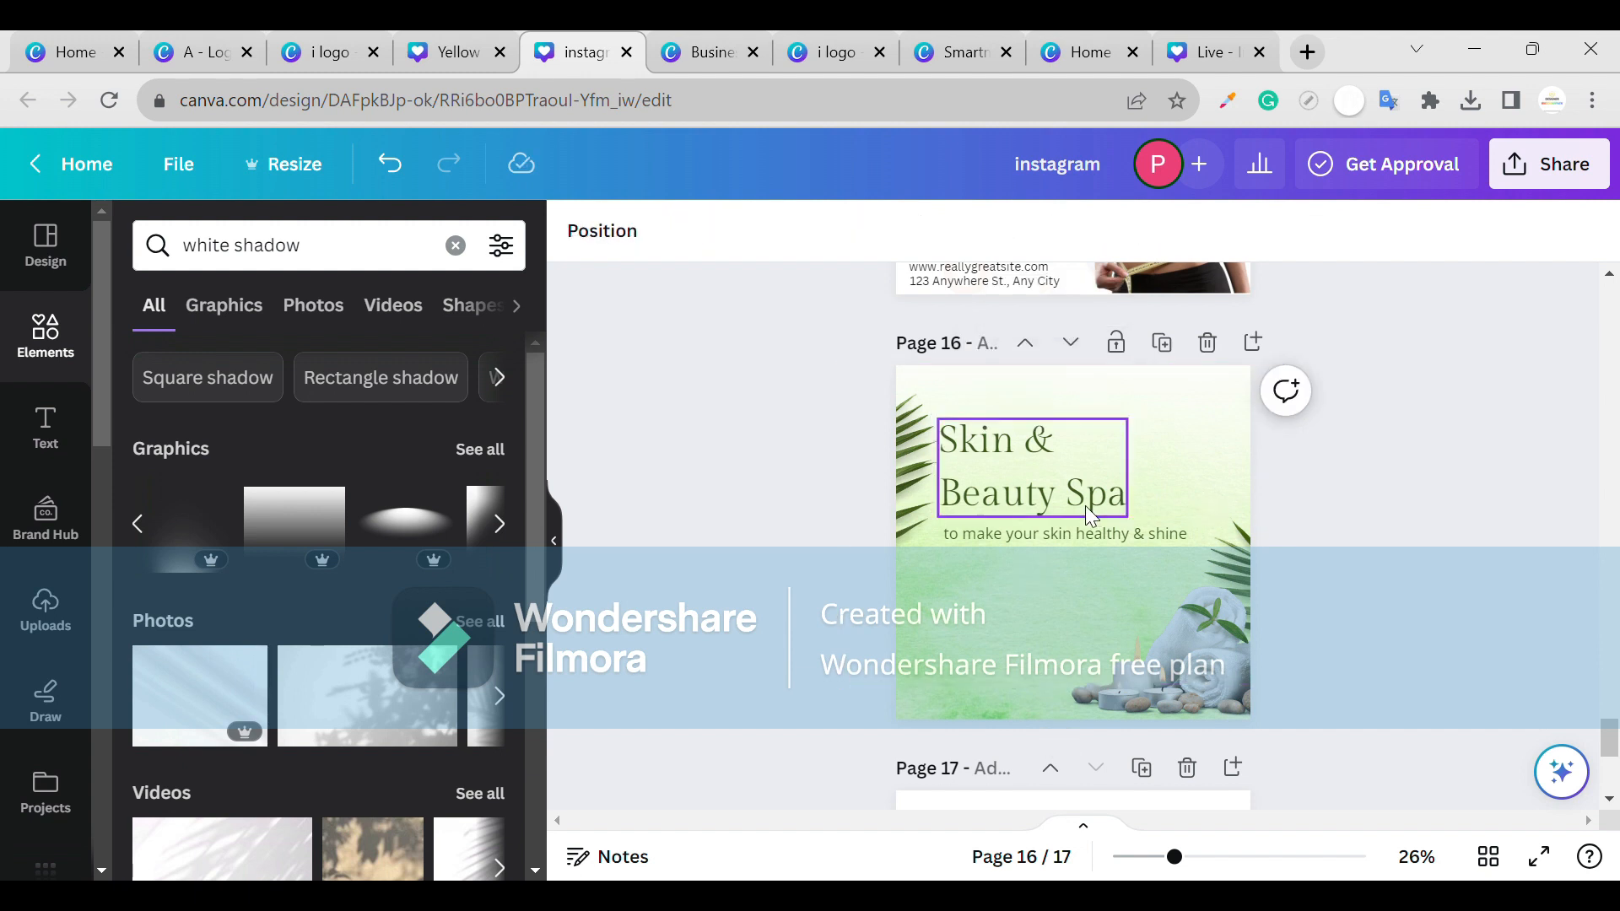
- Increase the tagline's font size by one step and move the line up closer beneath "Beauty Spa"
click(980, 530)
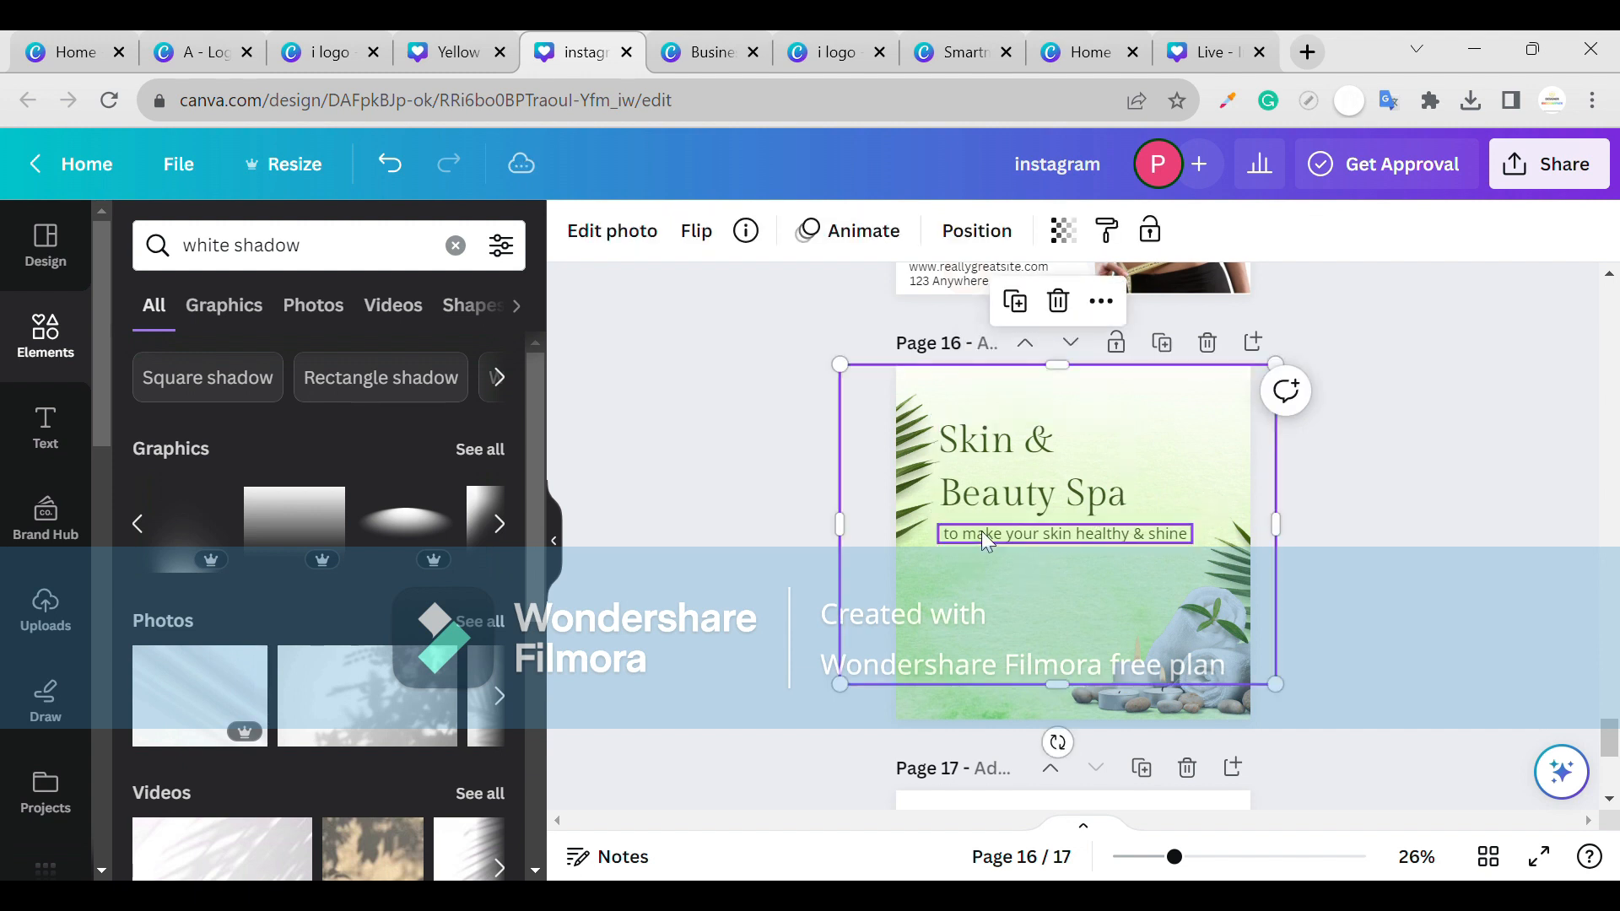
click(981, 532)
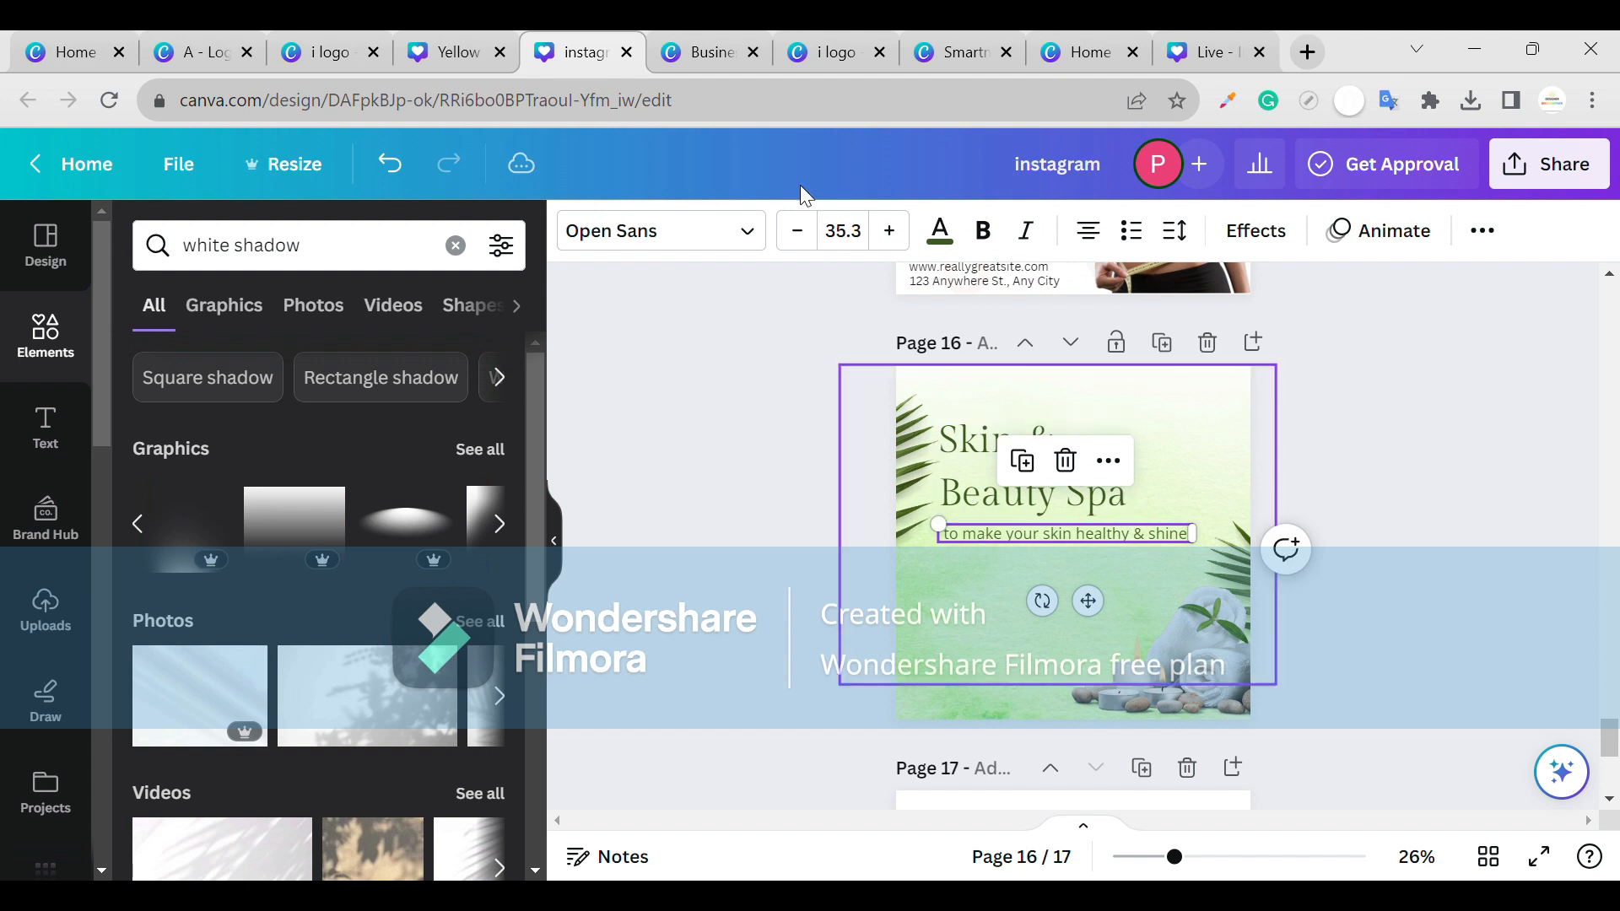
click(889, 234)
click(1375, 403)
drag(1083, 539, 1088, 539)
click(1093, 578)
click(937, 608)
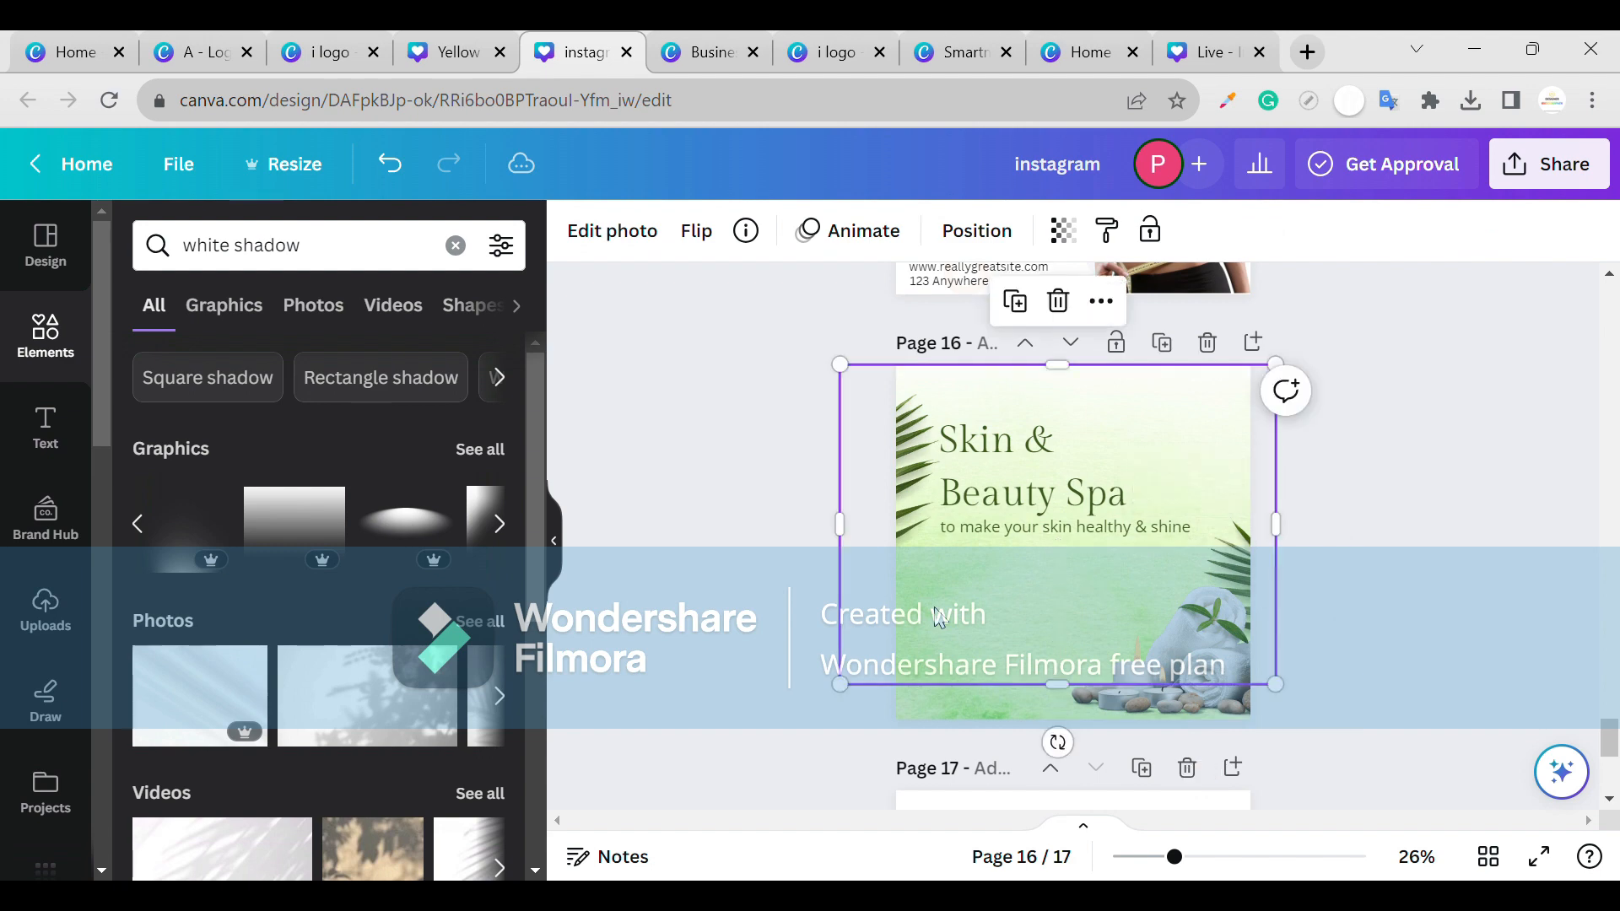
- Add a heading on the blank page 17 reading "30 % OFF", with "OFF" on a second line
scroll(1108, 560, down, 2)
scroll(1112, 569, down, 3)
click(1112, 570)
click(67, 419)
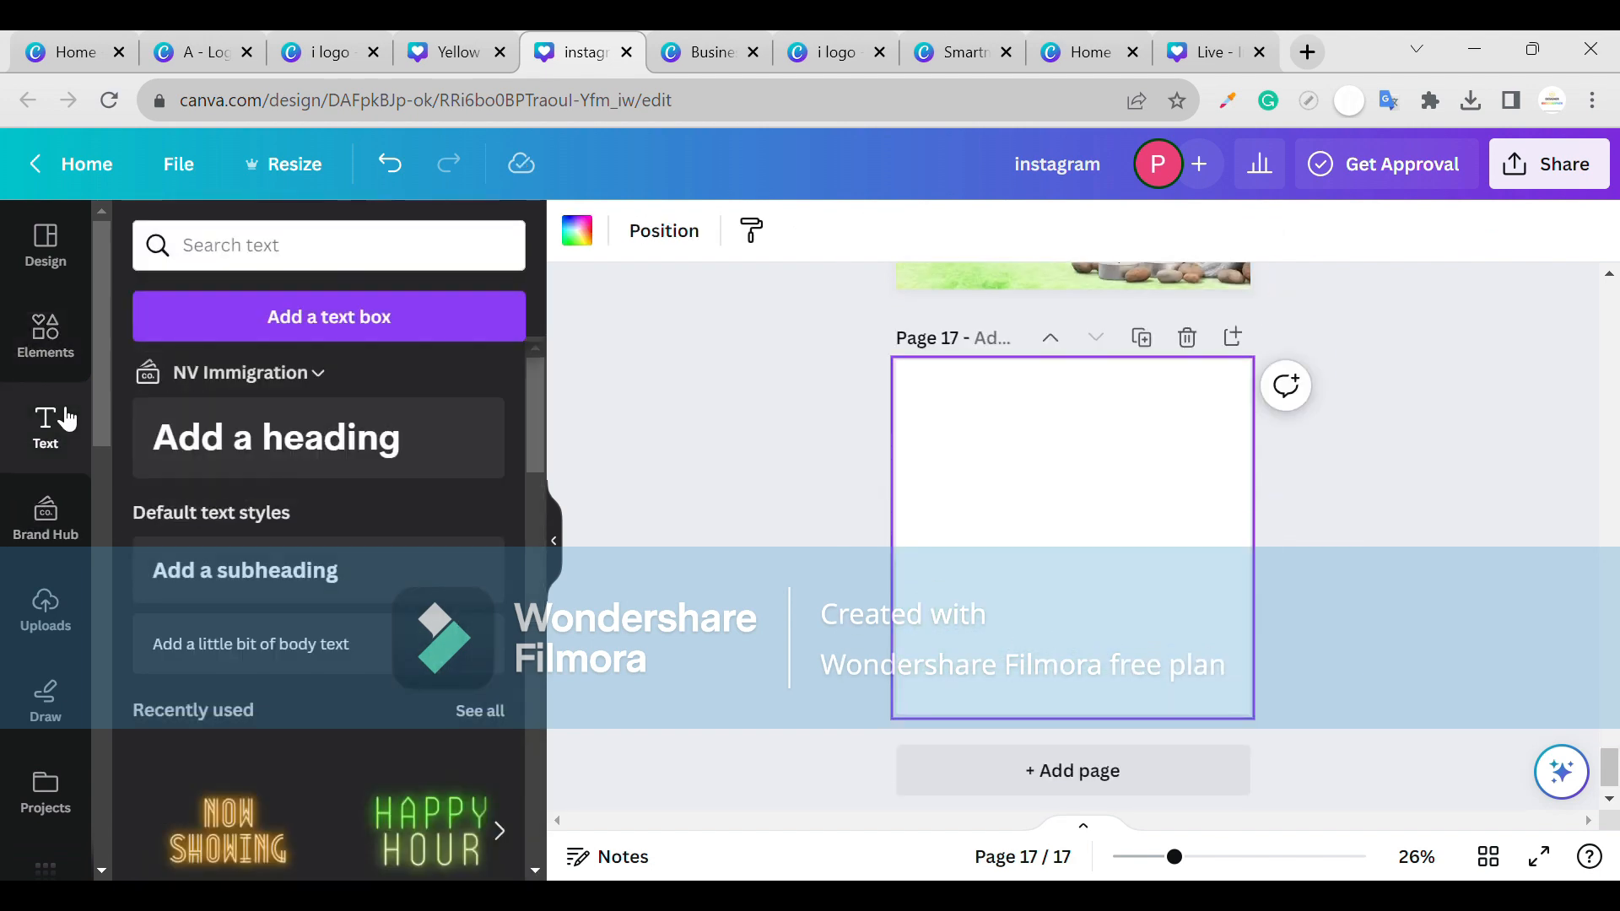
click(397, 452)
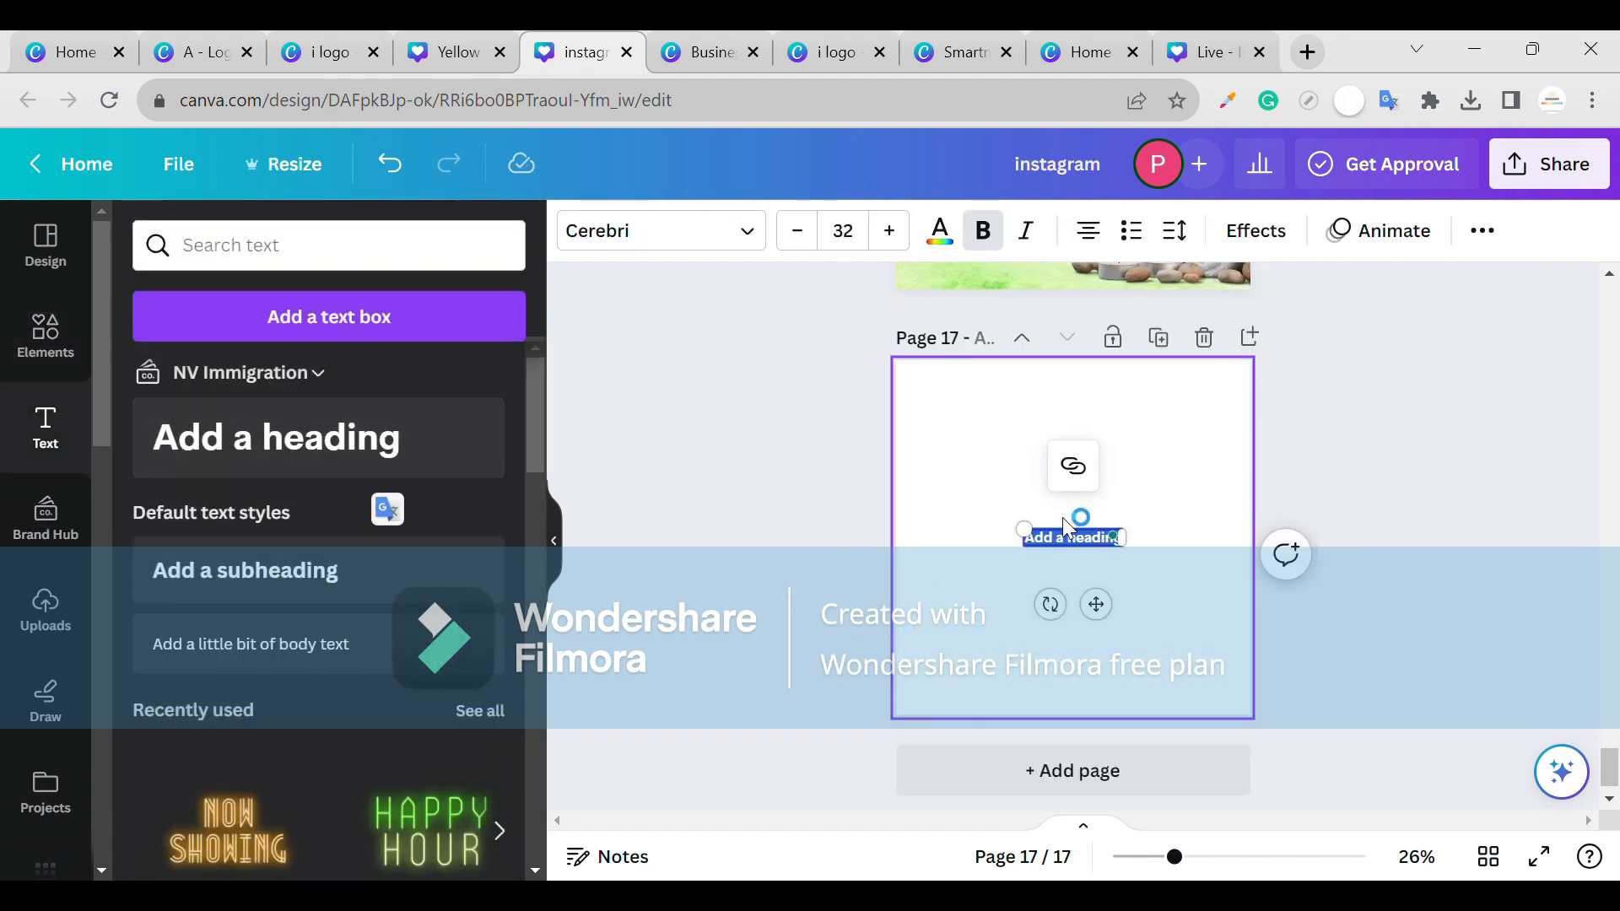
key(BackSpace)
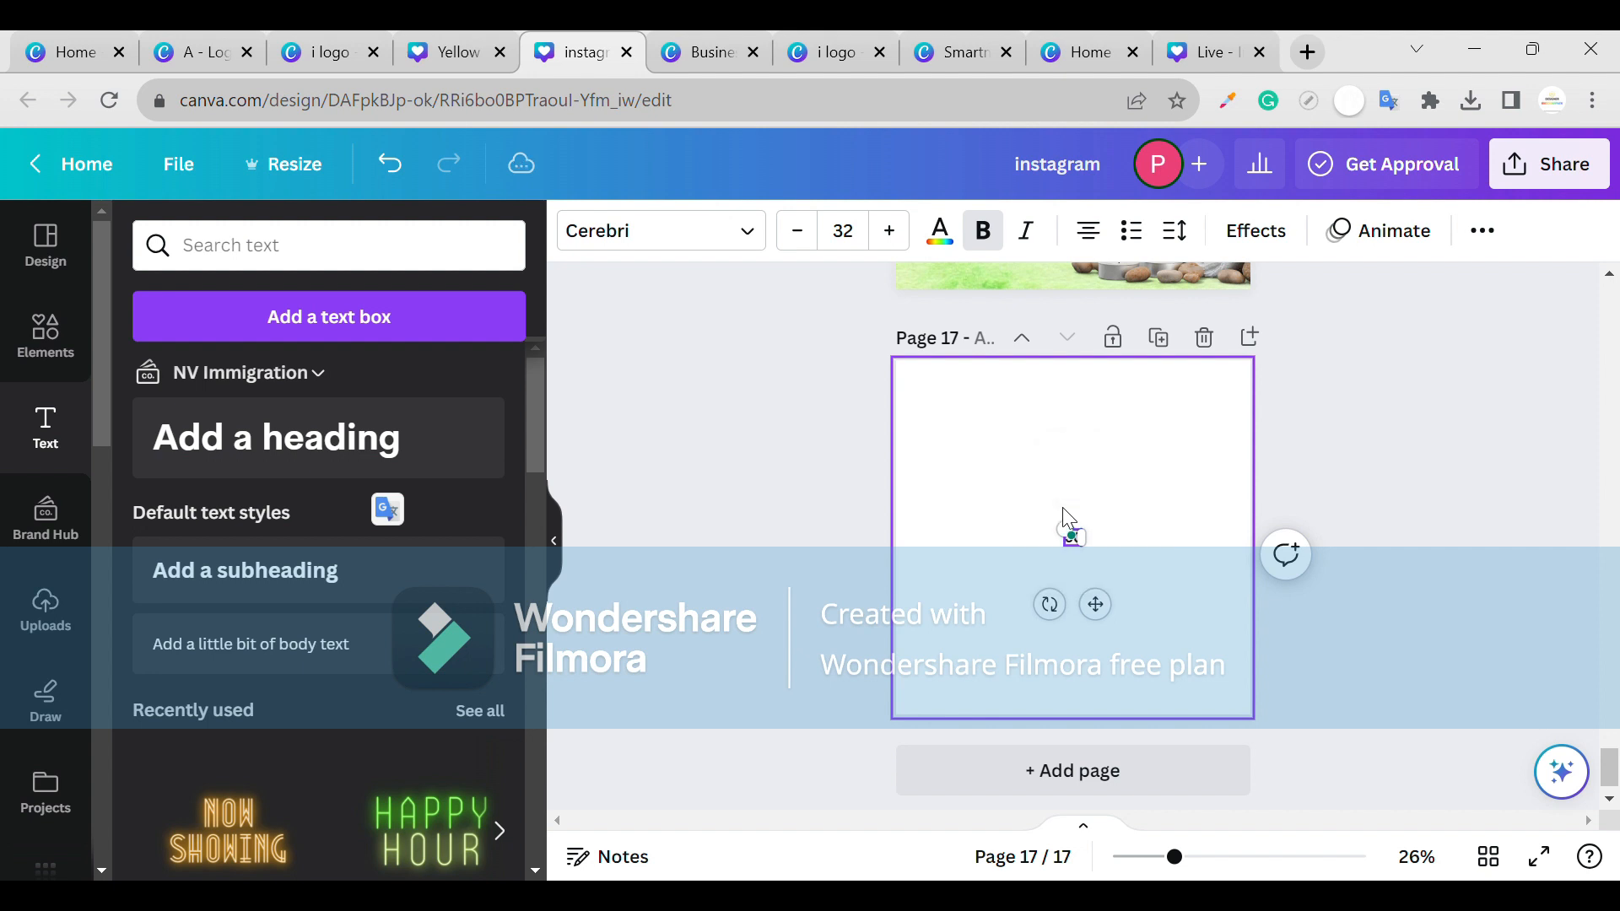
text(30% )
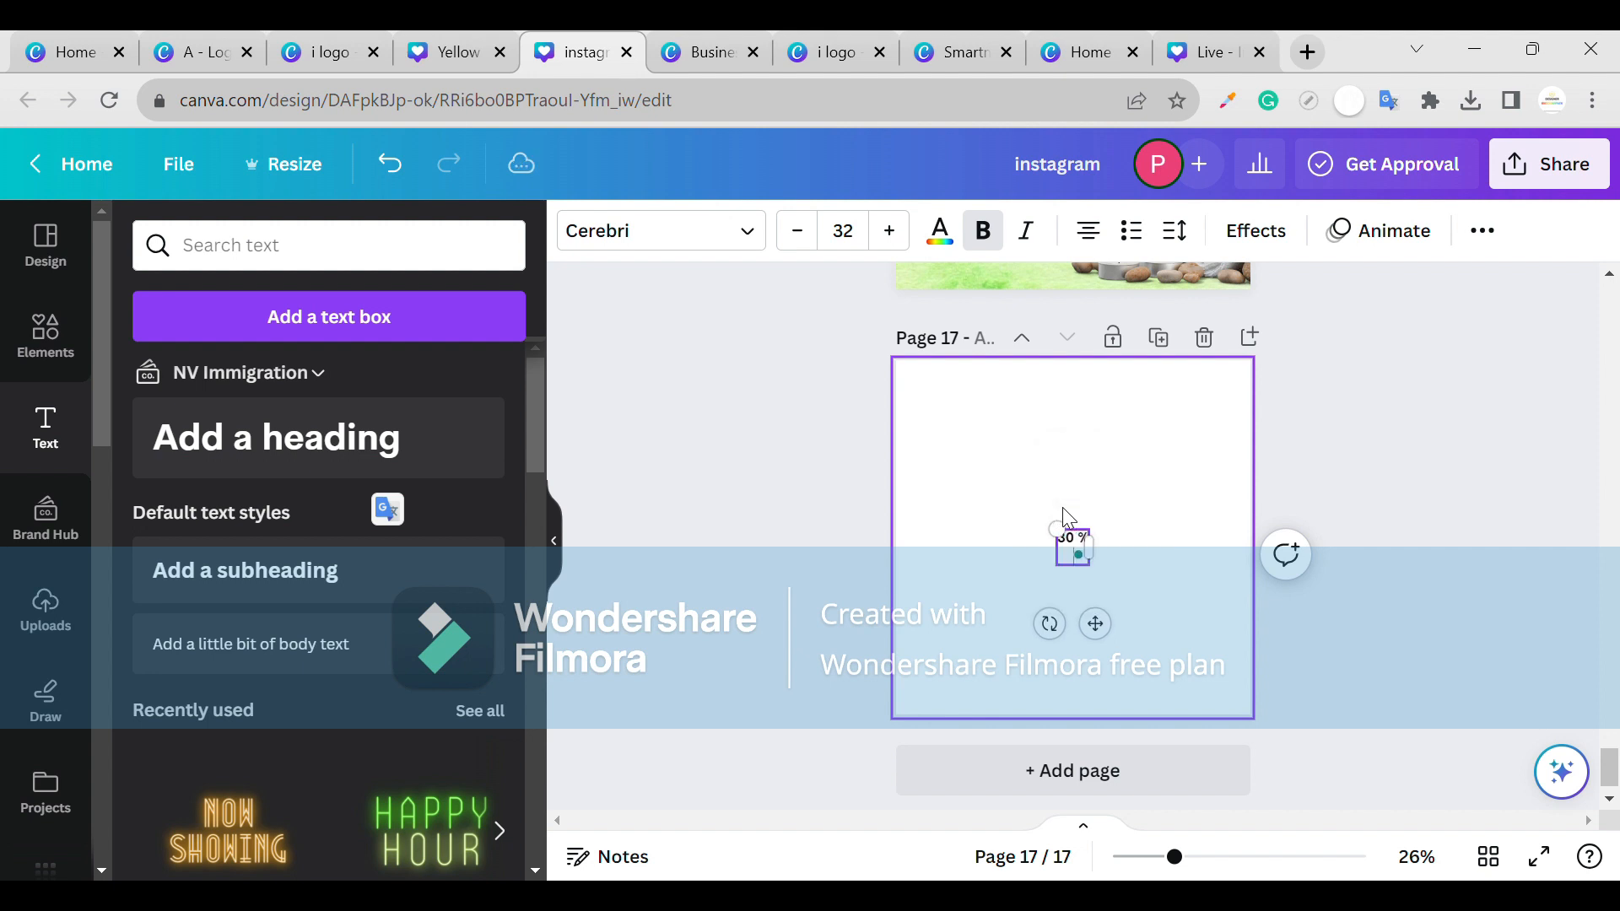
text(OFF)
click(1005, 530)
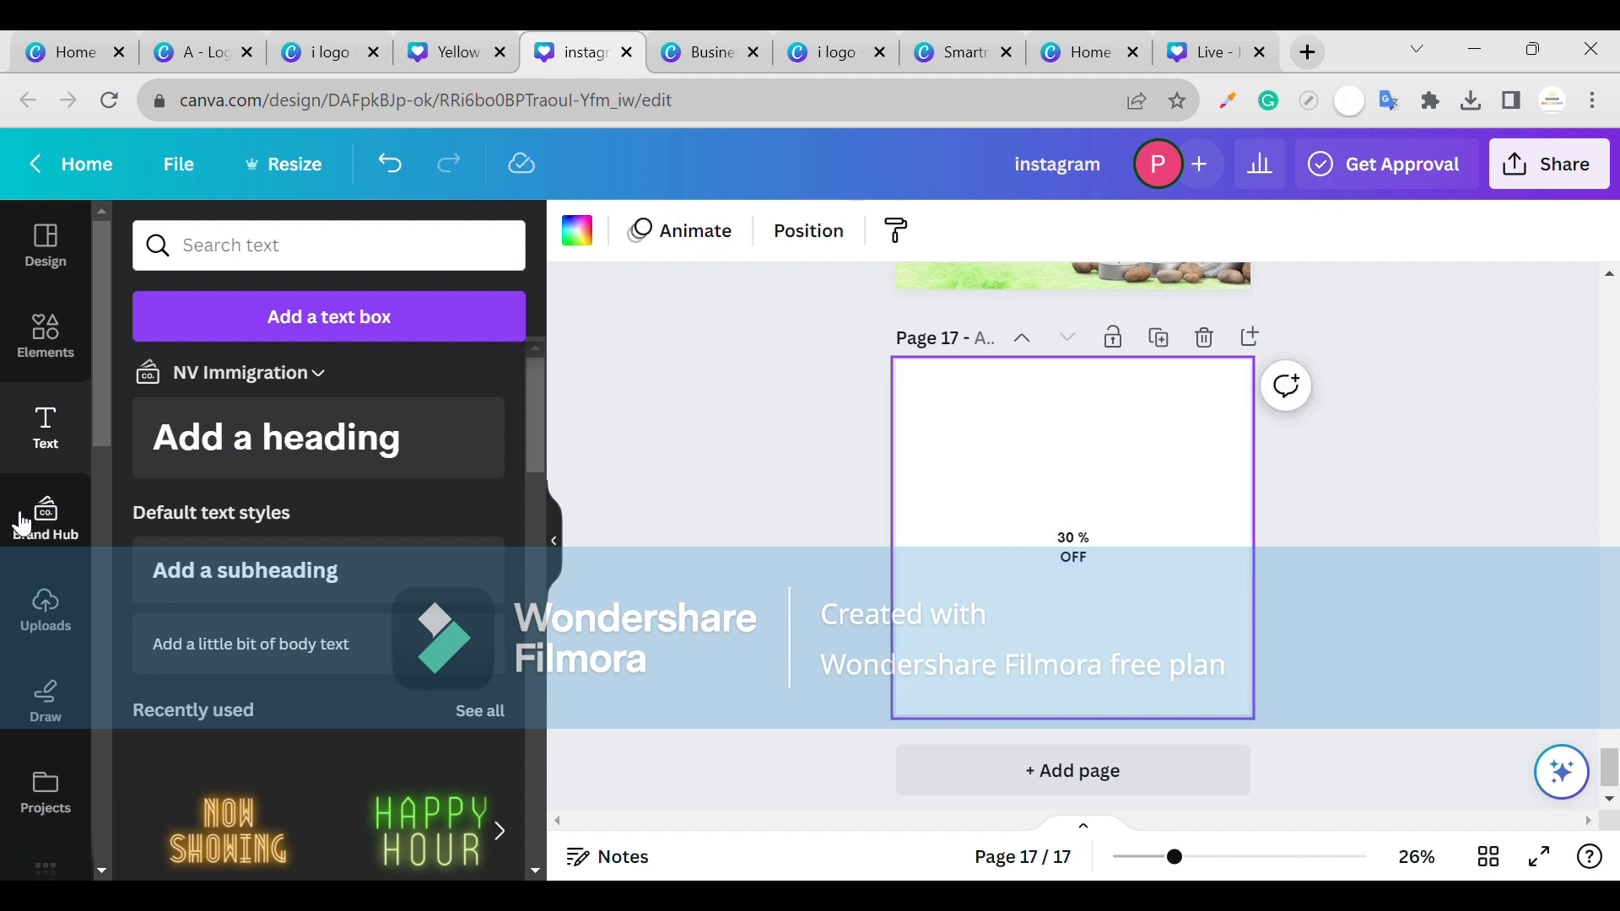
- Add a subheading on page 17 reading "SAP & BEAUTY SALON"
click(347, 578)
double_click(1090, 539)
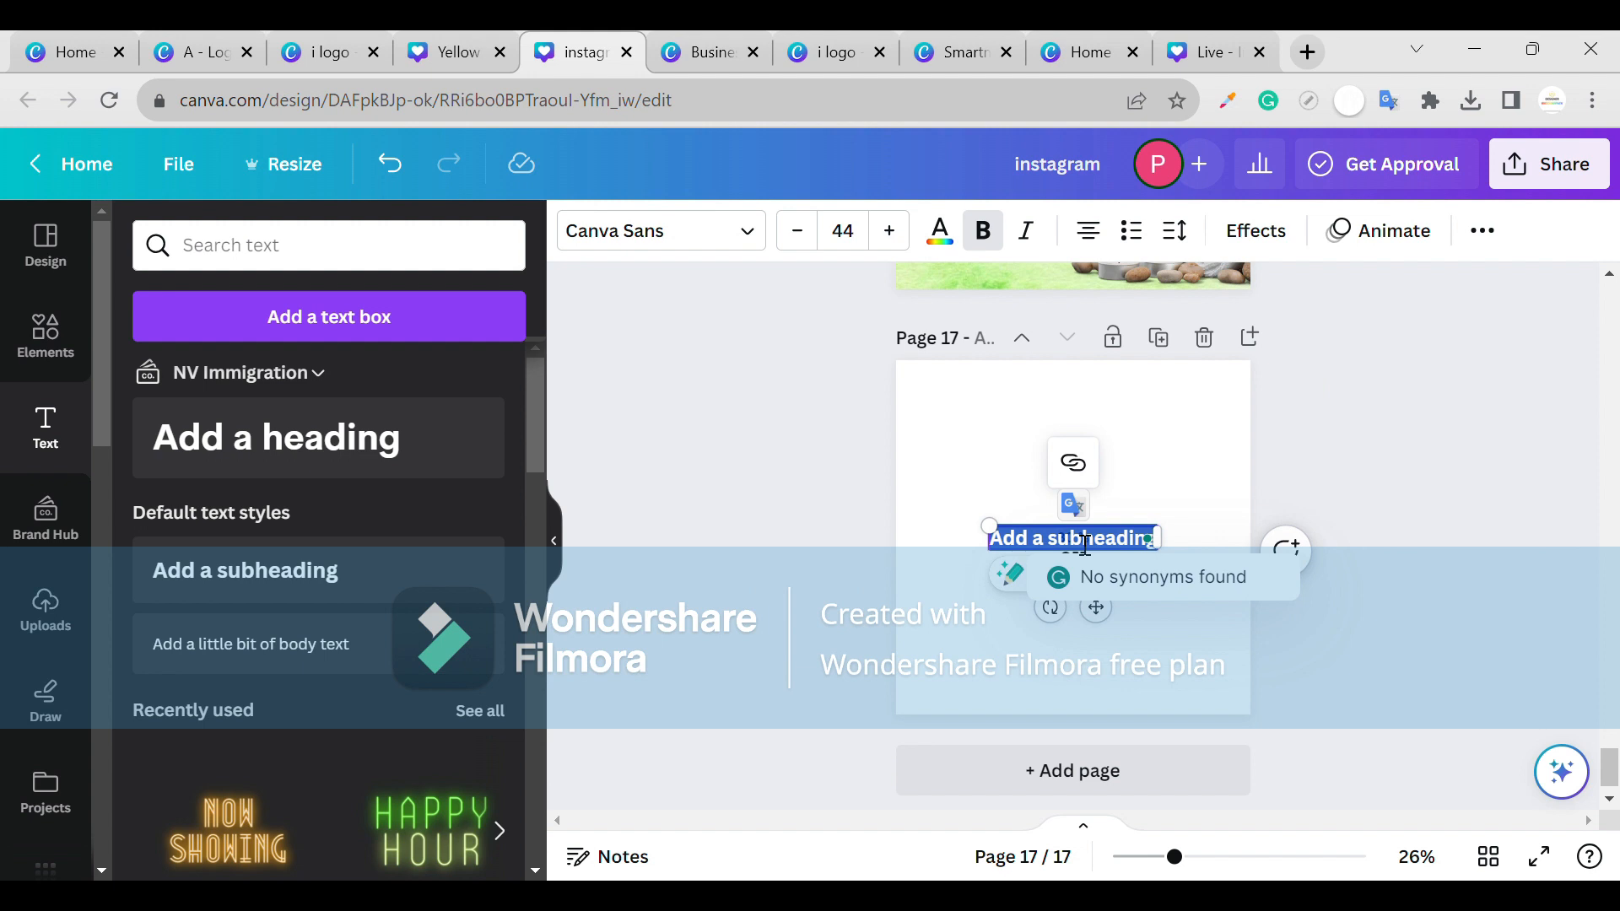
key(BackSpace)
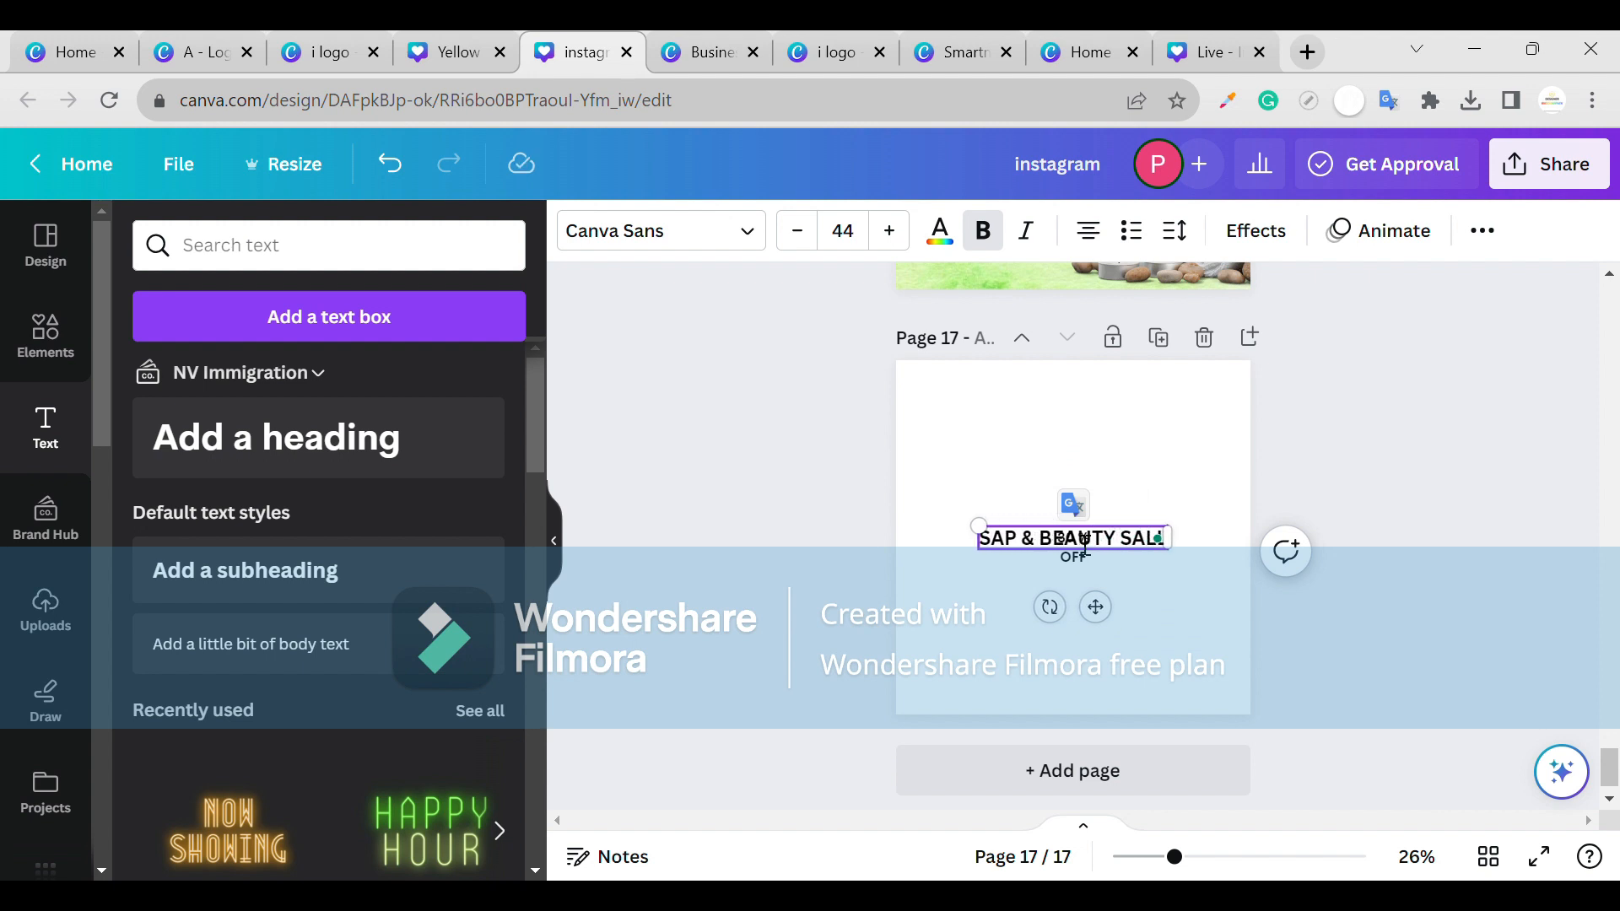
text(N)
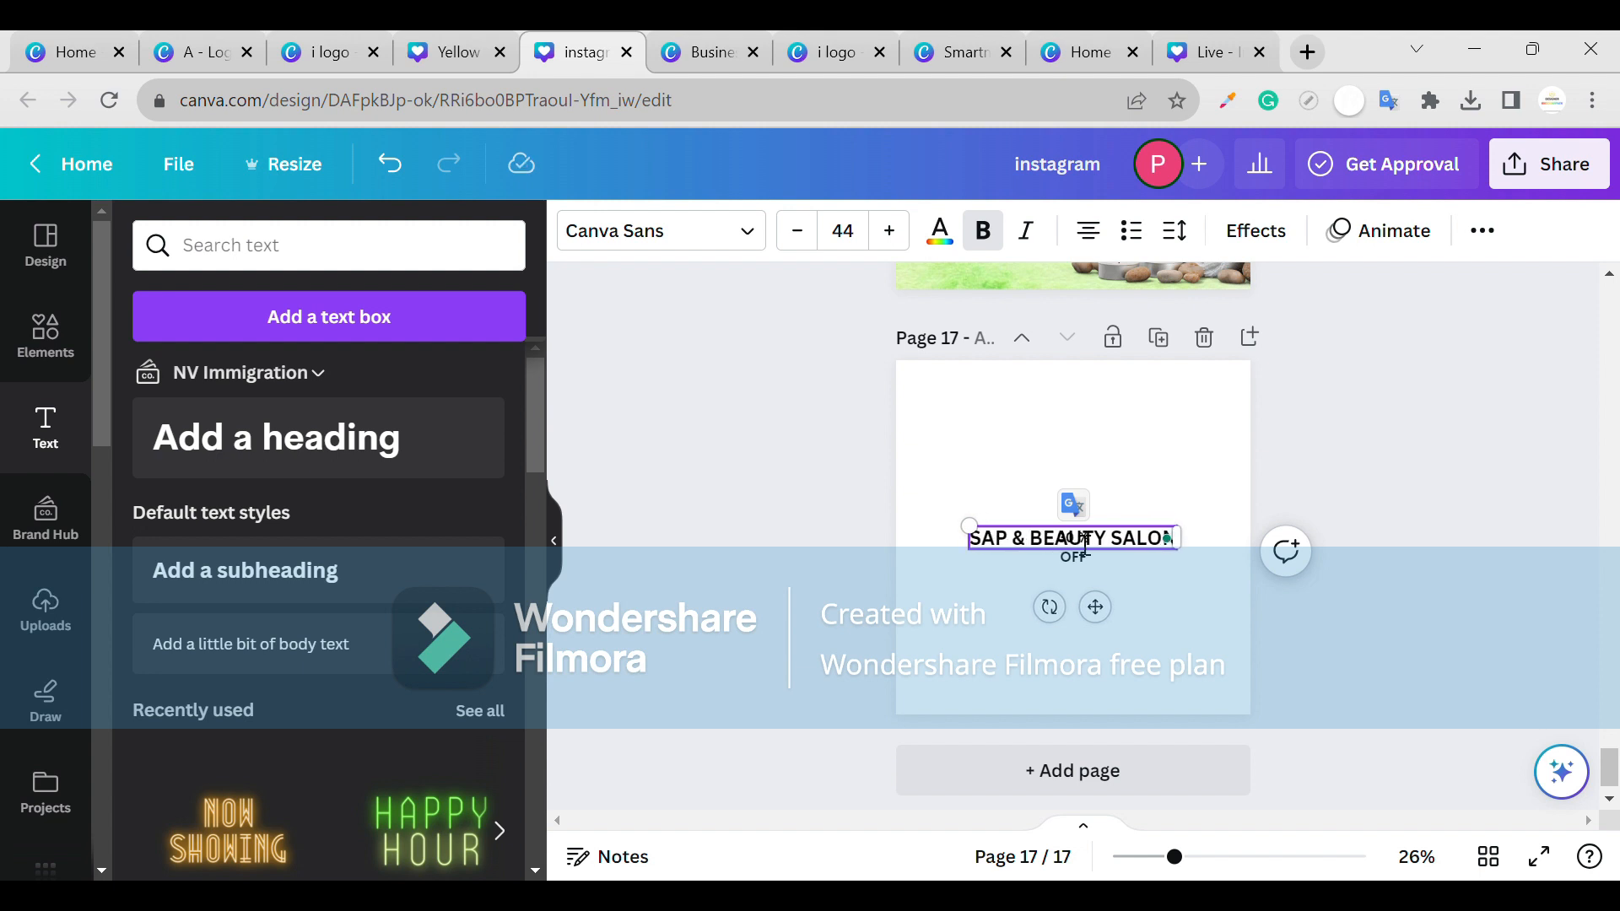
click(1226, 427)
- Format "SAP & BEAUTY SALON" as a bulleted item and move it above the "30 % OFF" text
click(1072, 537)
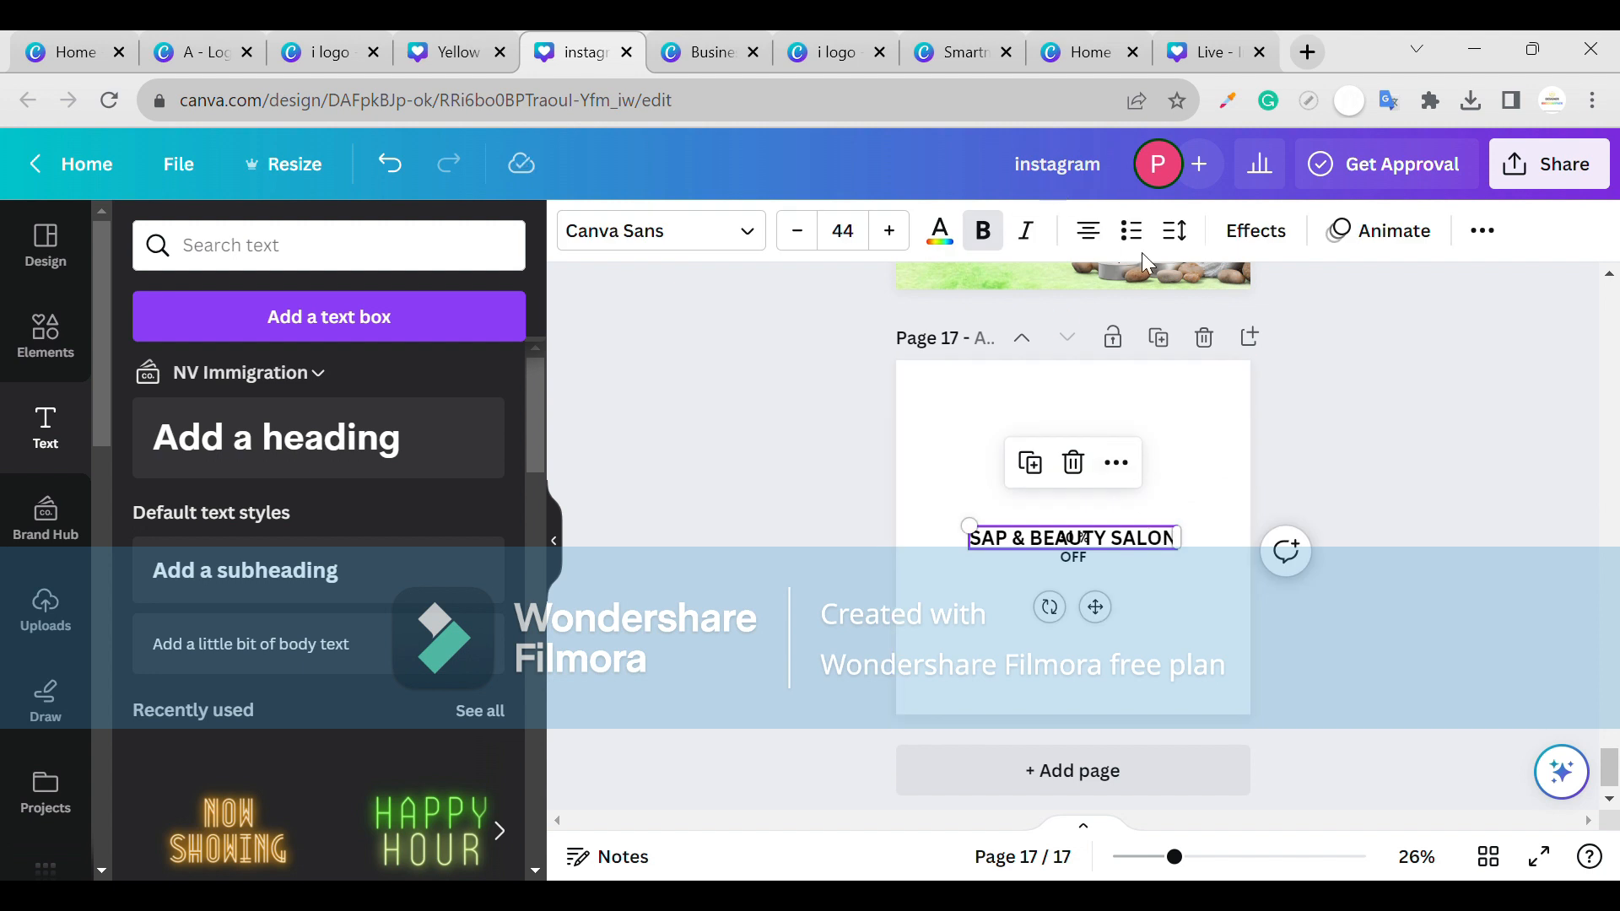
click(1131, 230)
drag(1178, 550, 1162, 505)
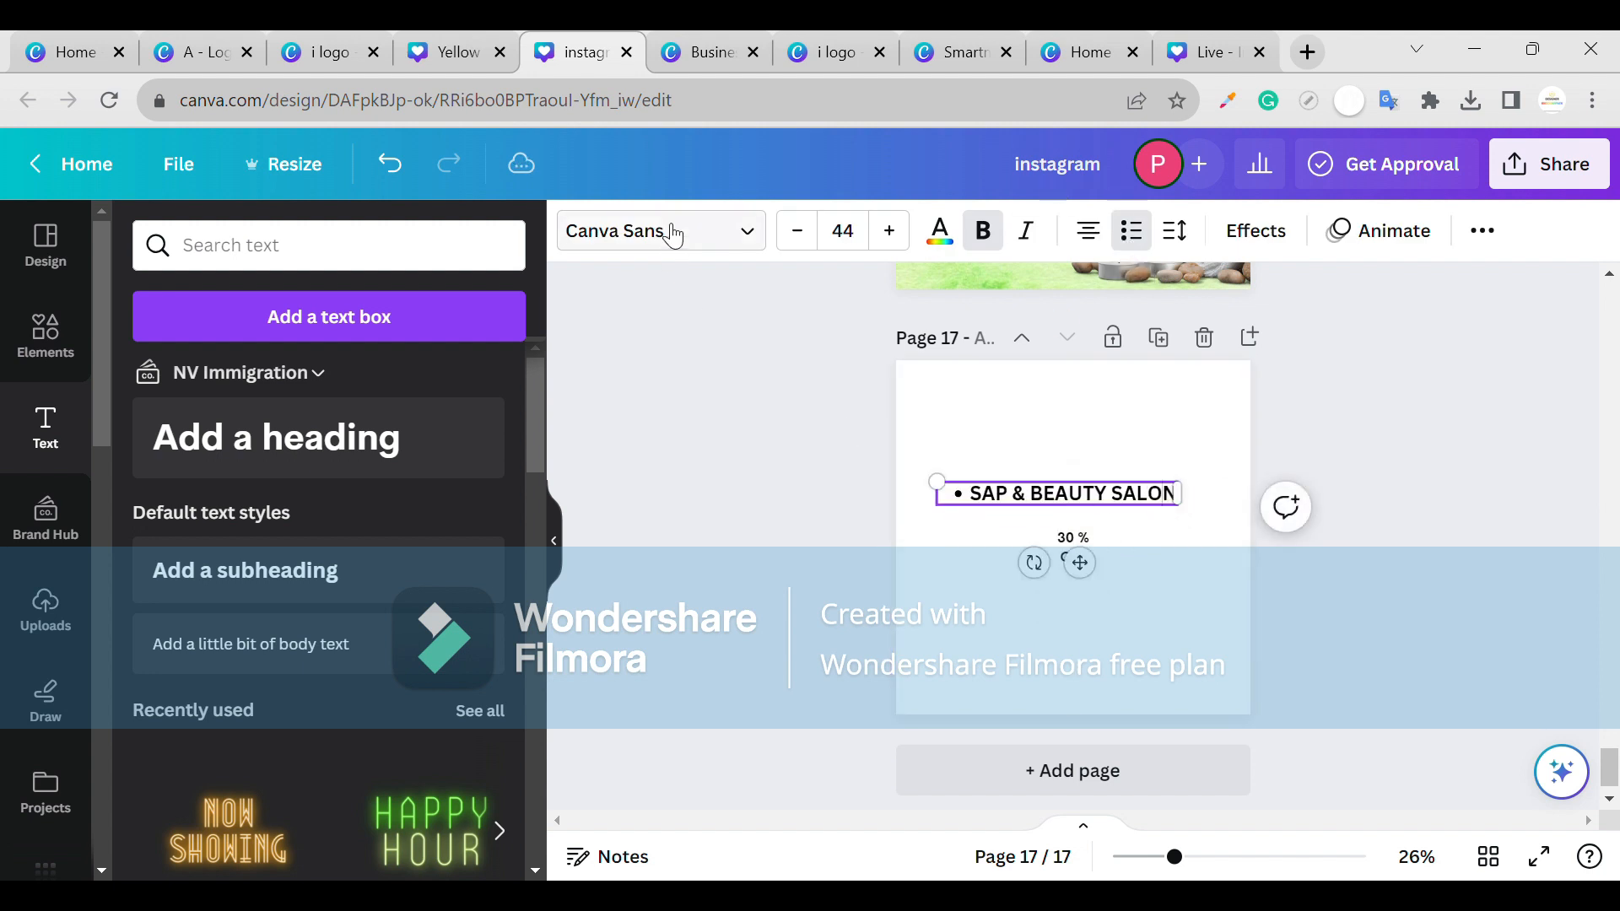
- Set the bulleted "SAP & BEAUTY SALON" line to the Open Sans font and remove its bold formatting
click(684, 221)
click(334, 673)
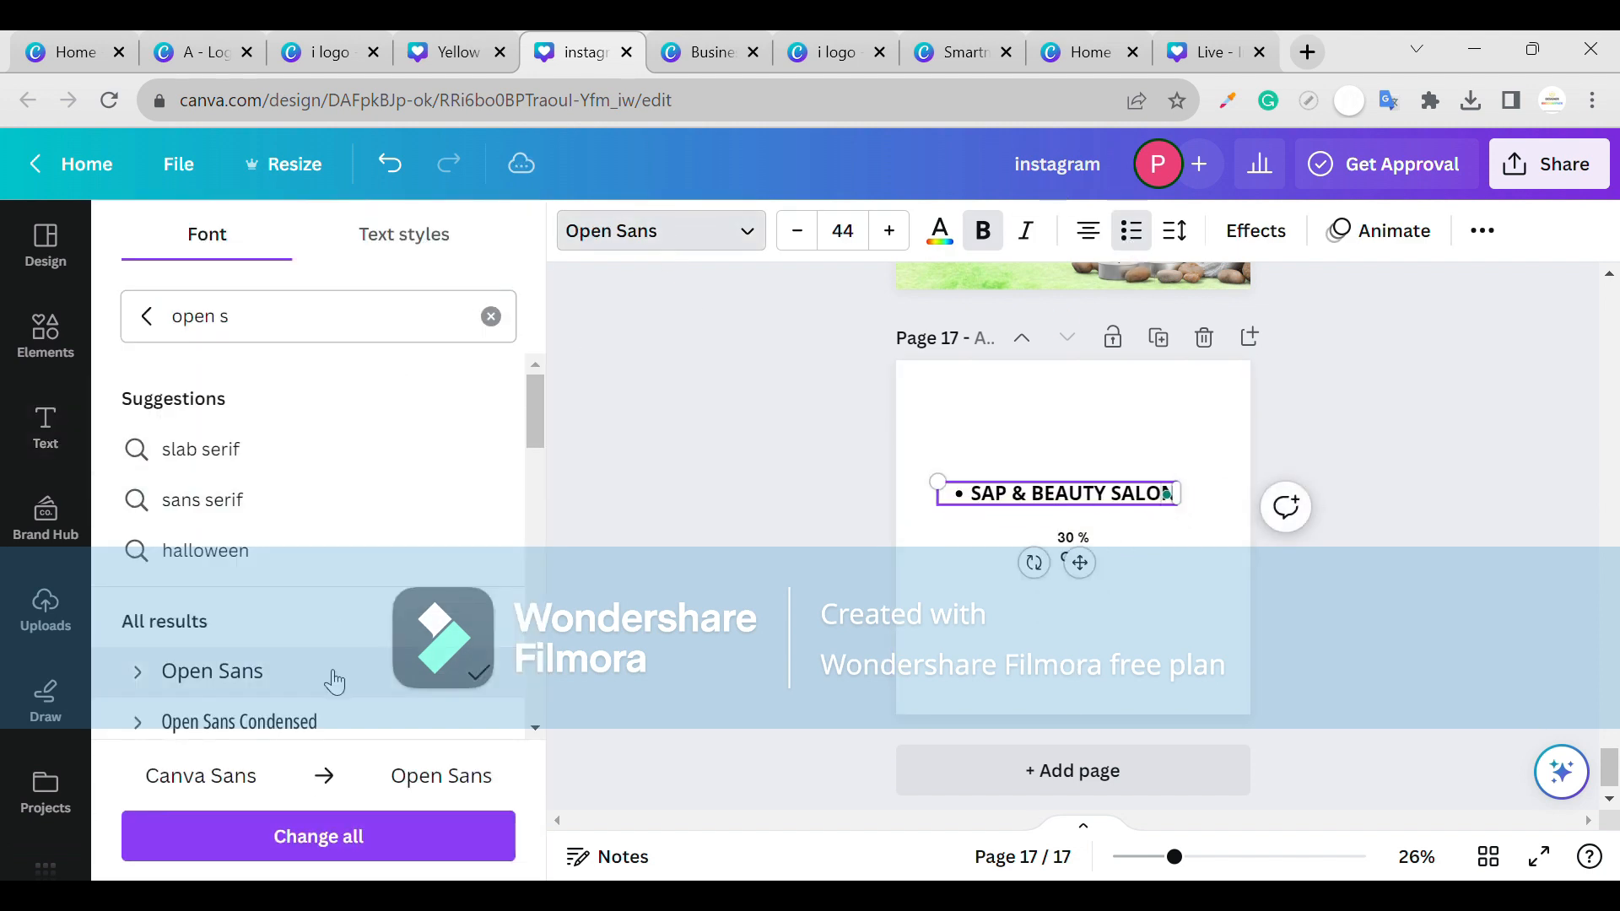
click(1003, 236)
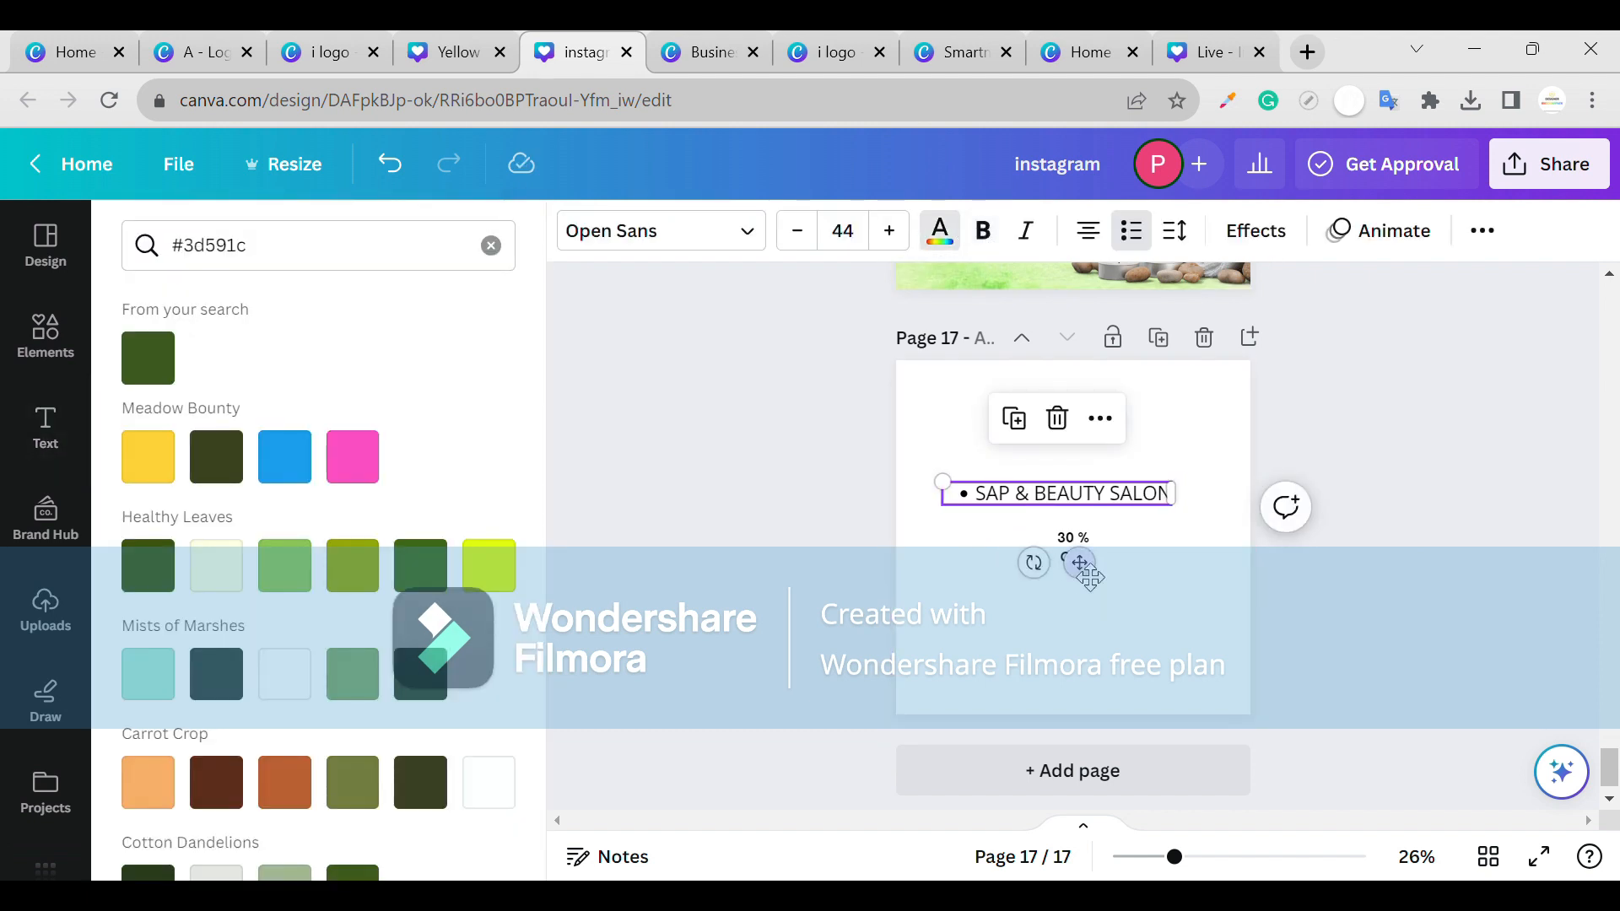
- Change the font of the "30 % OFF" text to Gilda Display
click(1071, 542)
click(518, 320)
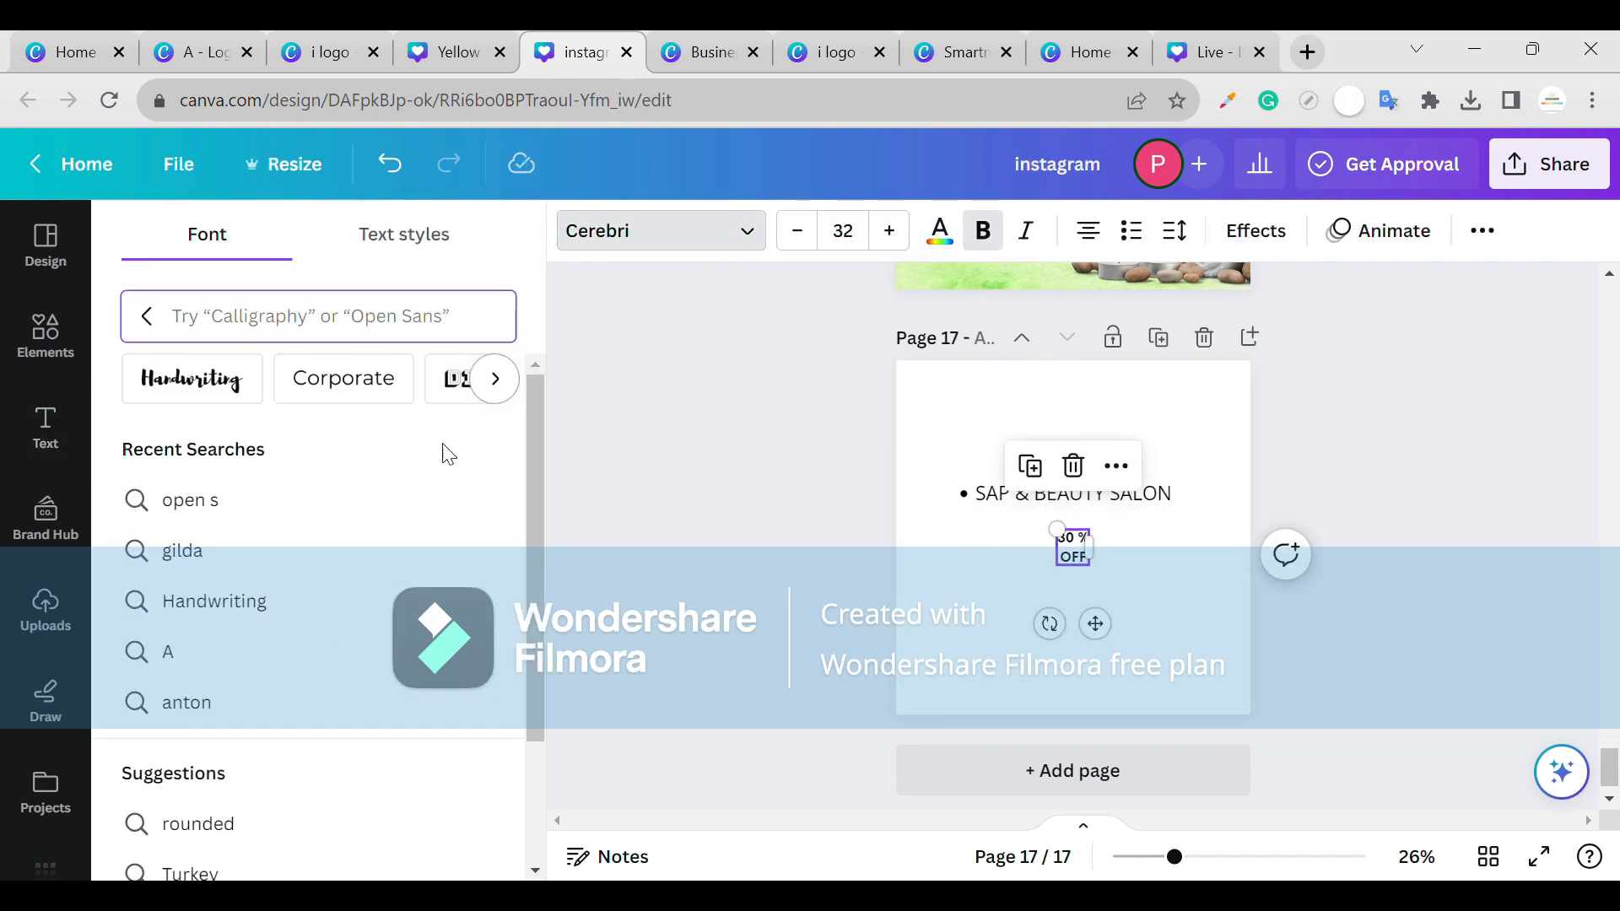
click(147, 315)
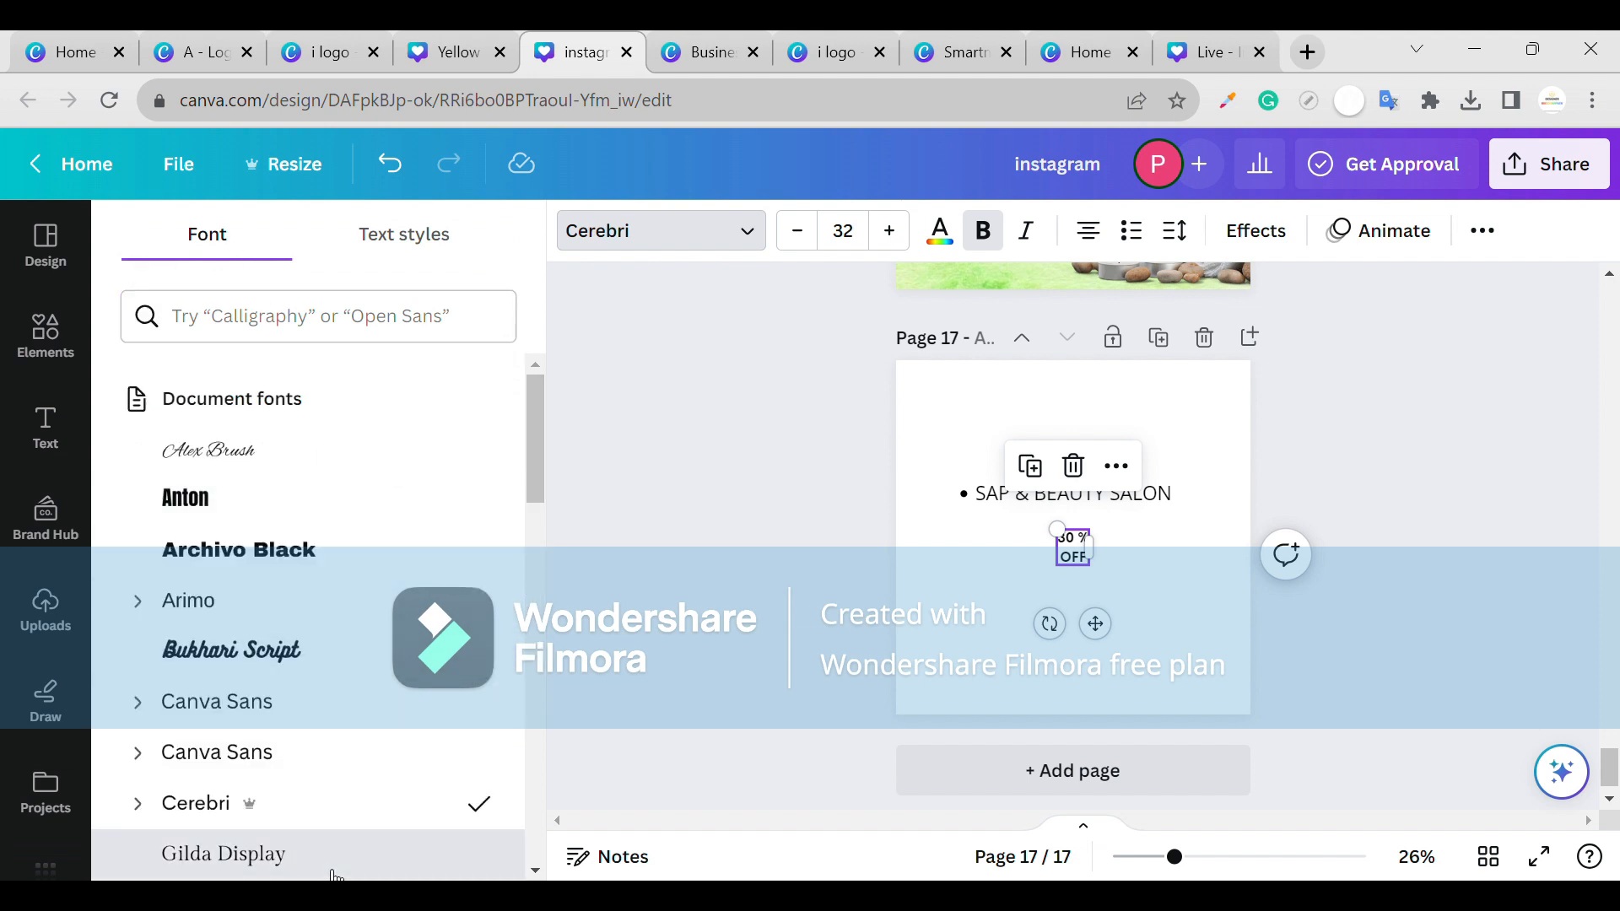
click(223, 854)
click(1068, 532)
click(1070, 540)
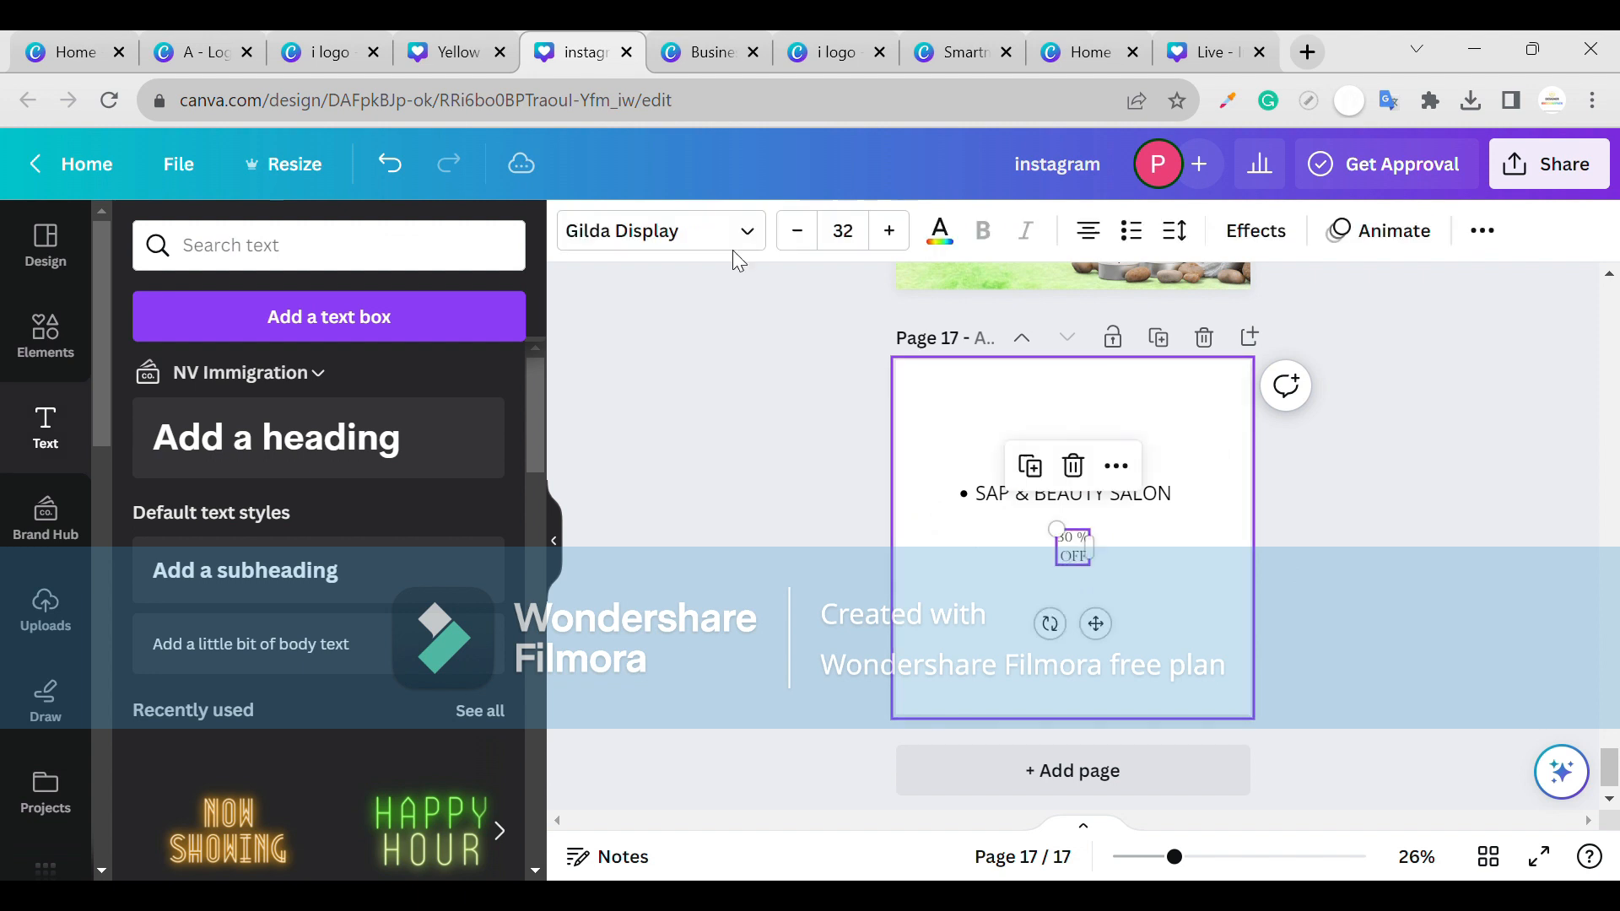
- Colour the "30 % OFF" text and the "SAP & BEAUTY SALON" line dark green #3d591c
click(939, 232)
click(147, 358)
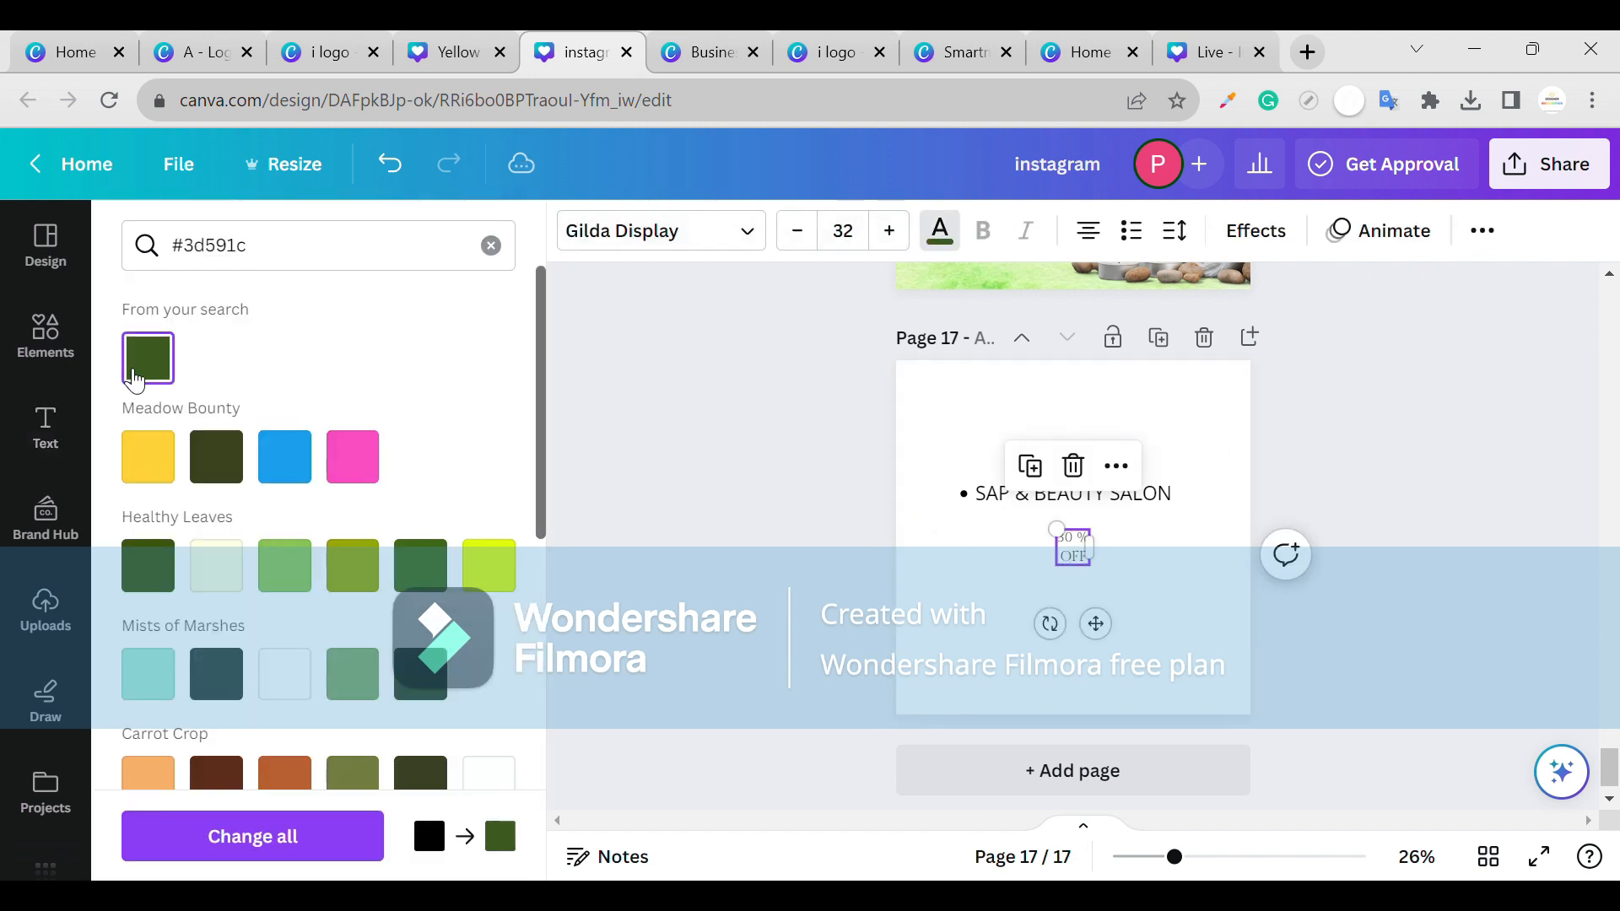
click(1097, 496)
click(149, 362)
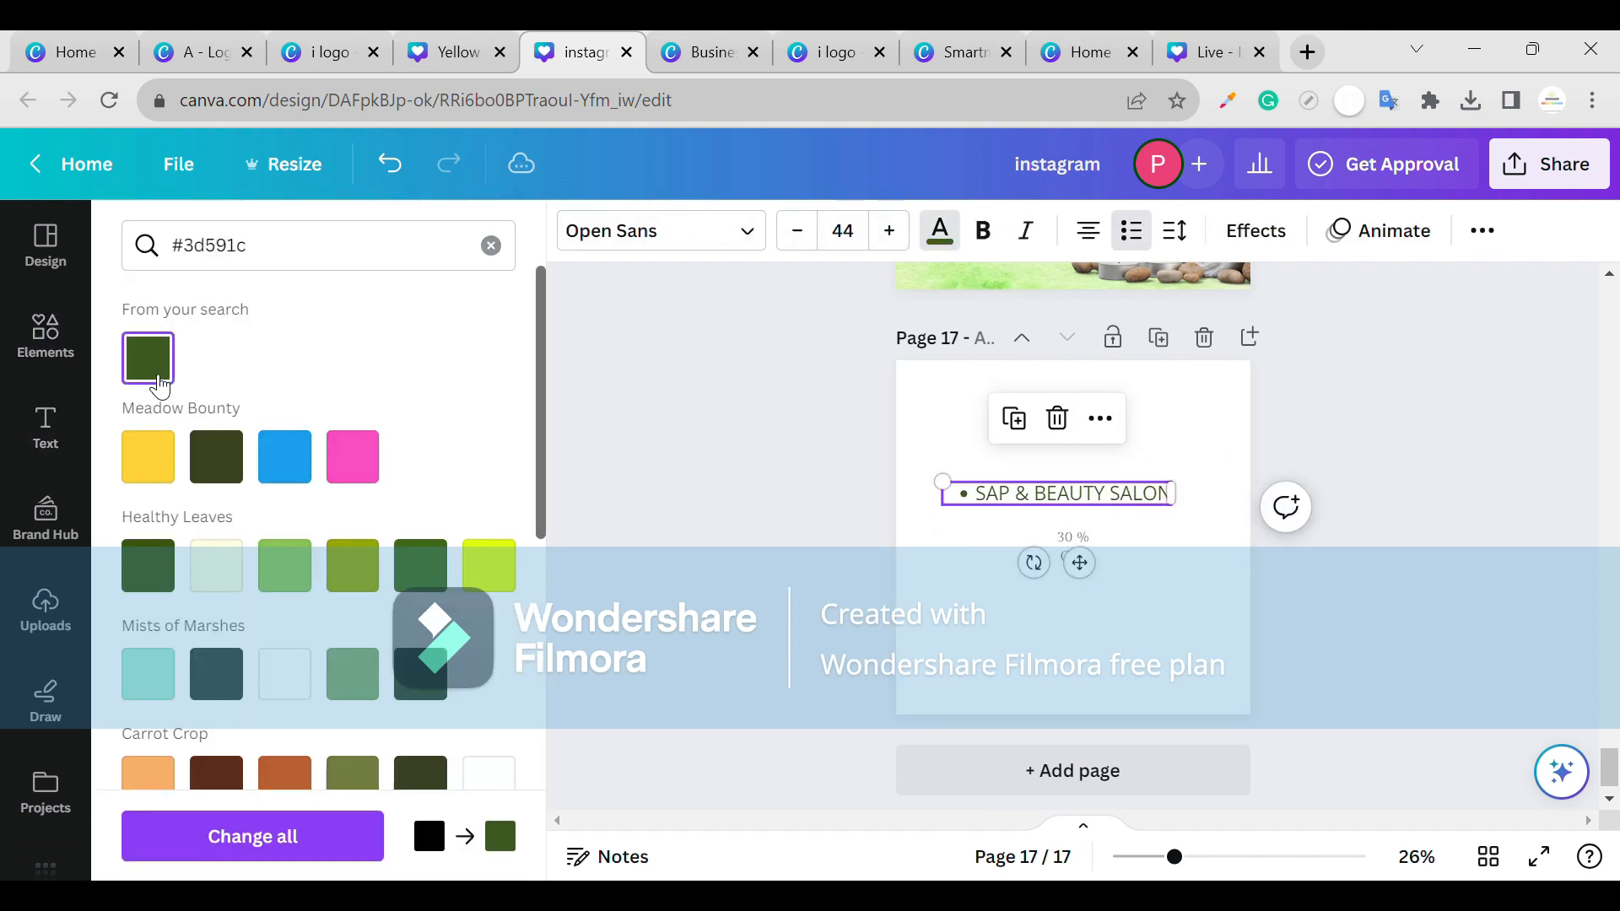
- Enlarge the "30 % OFF" text to a font size of about 53.8
click(1071, 544)
drag(1056, 530, 1034, 506)
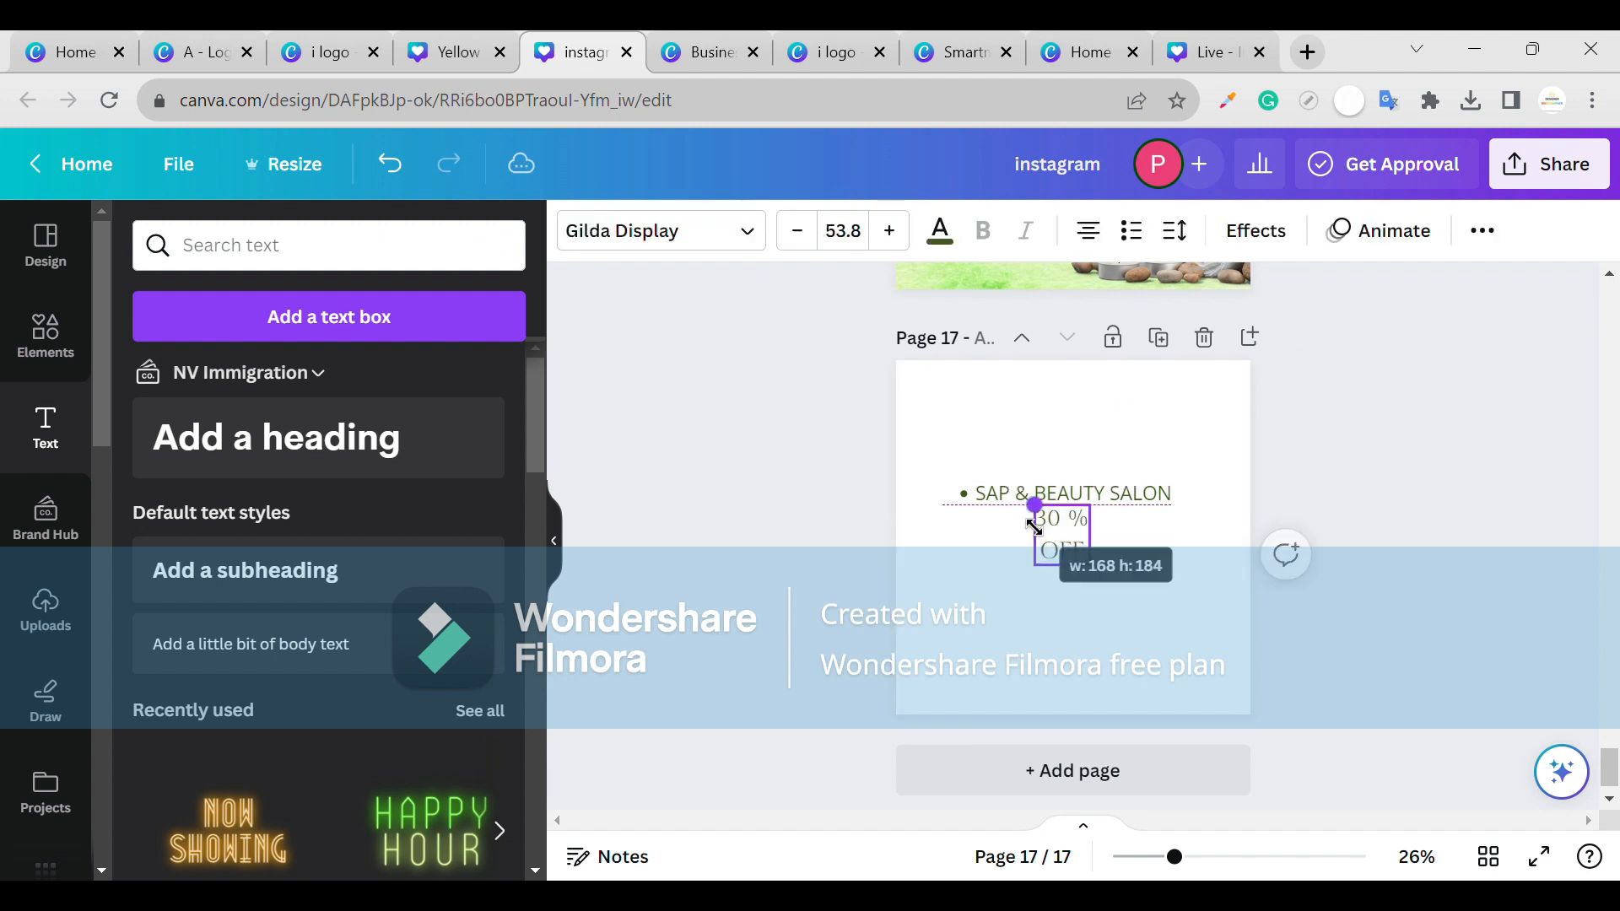
drag(1093, 559, 1104, 573)
- Duplicate the bulleted "SAP & BEAUTY SALON" line so that one copy sits above and the other below "30 % OFF"
click(1122, 499)
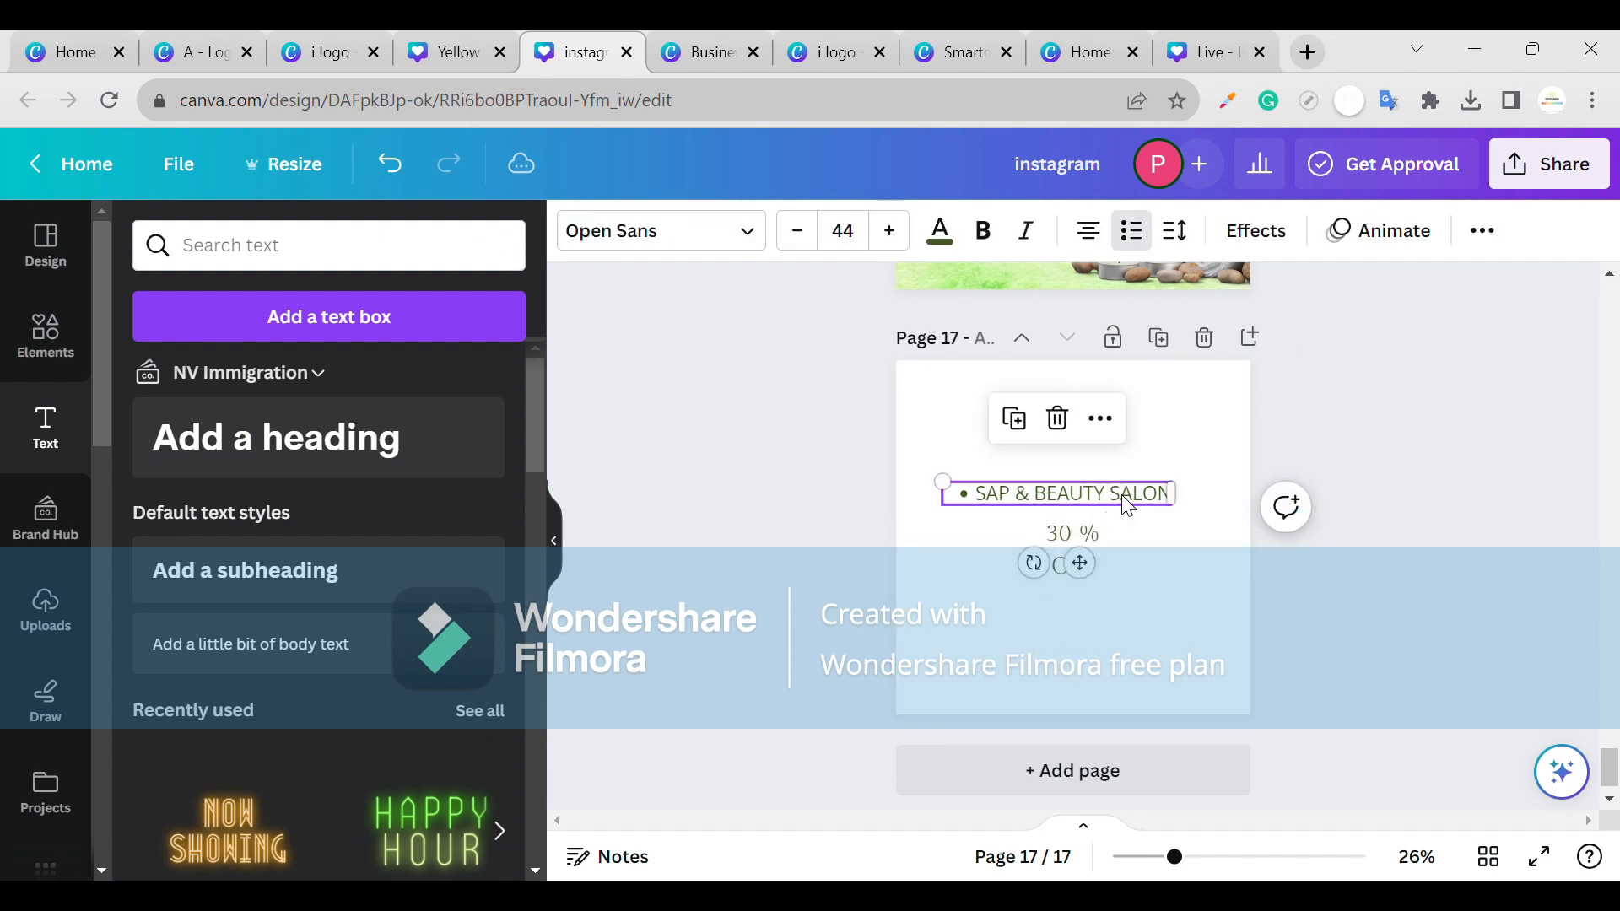
drag(1131, 503, 1145, 626)
click(1273, 235)
key(ctrl+d)
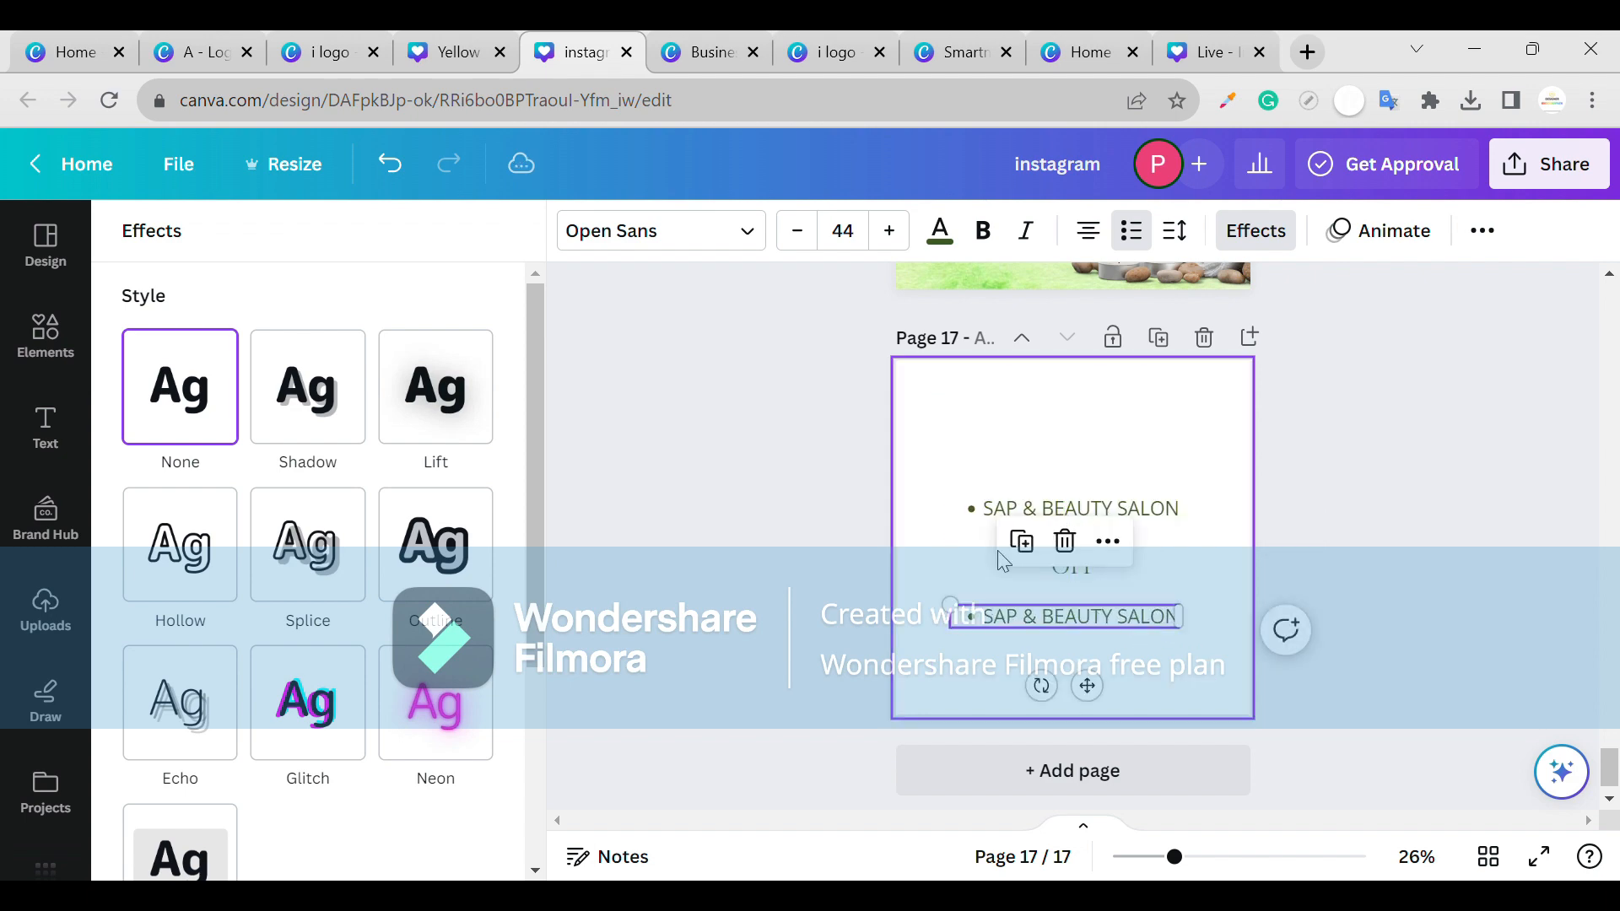
- Try the Curve shape effect on the upper bulleted "SAP & BEAUTY SALON" line
click(1131, 506)
click(1256, 231)
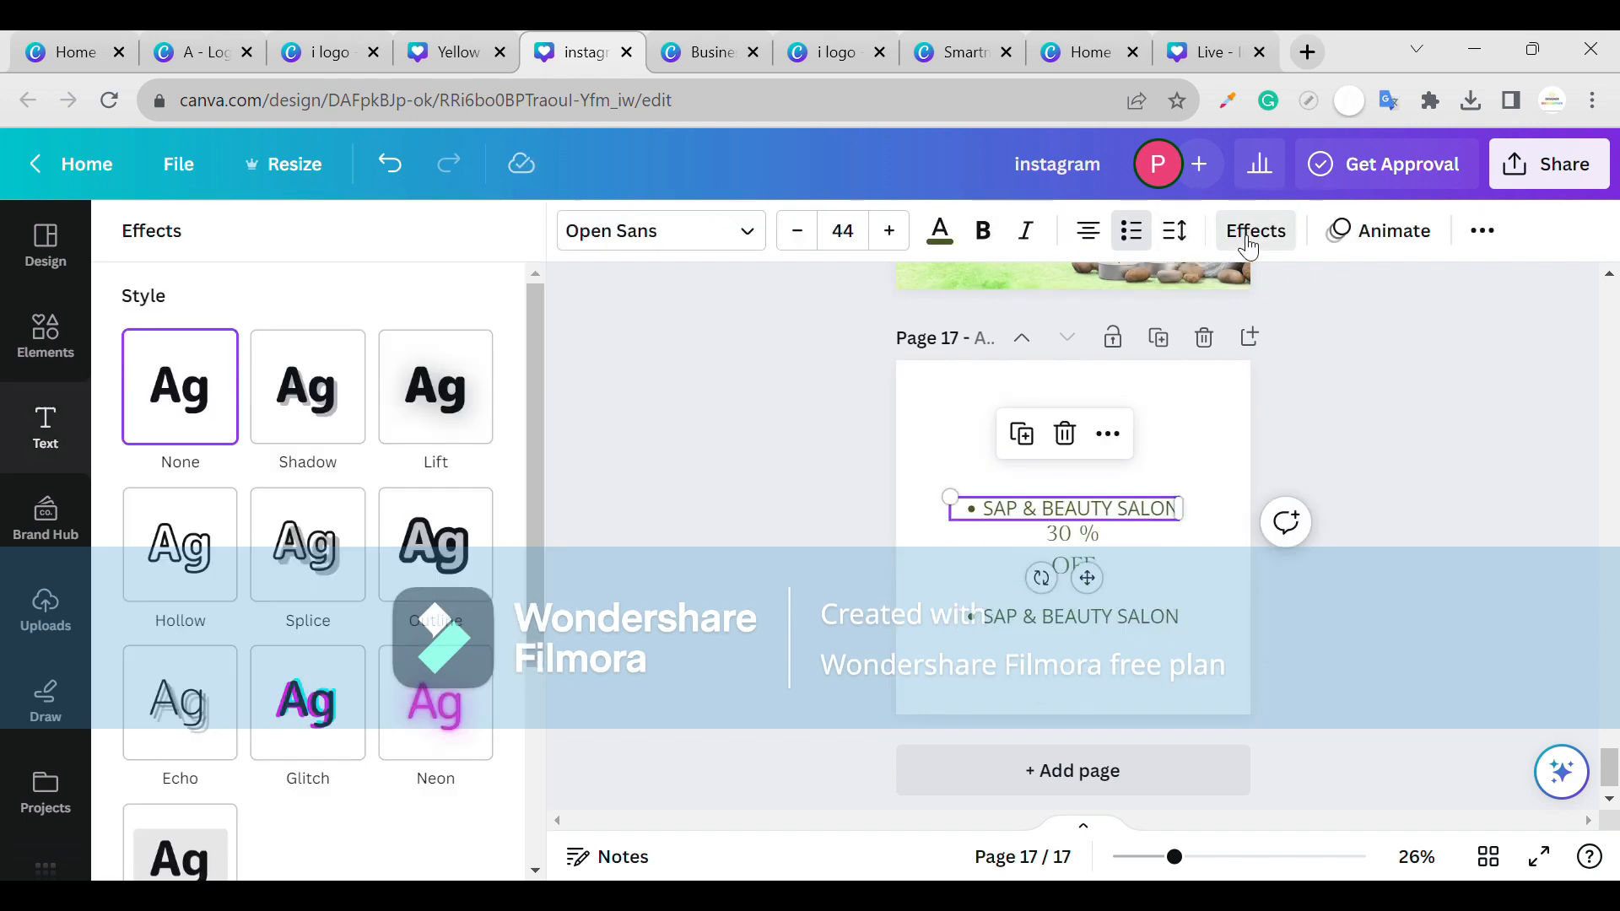
scroll(307, 608, down, 4)
click(308, 772)
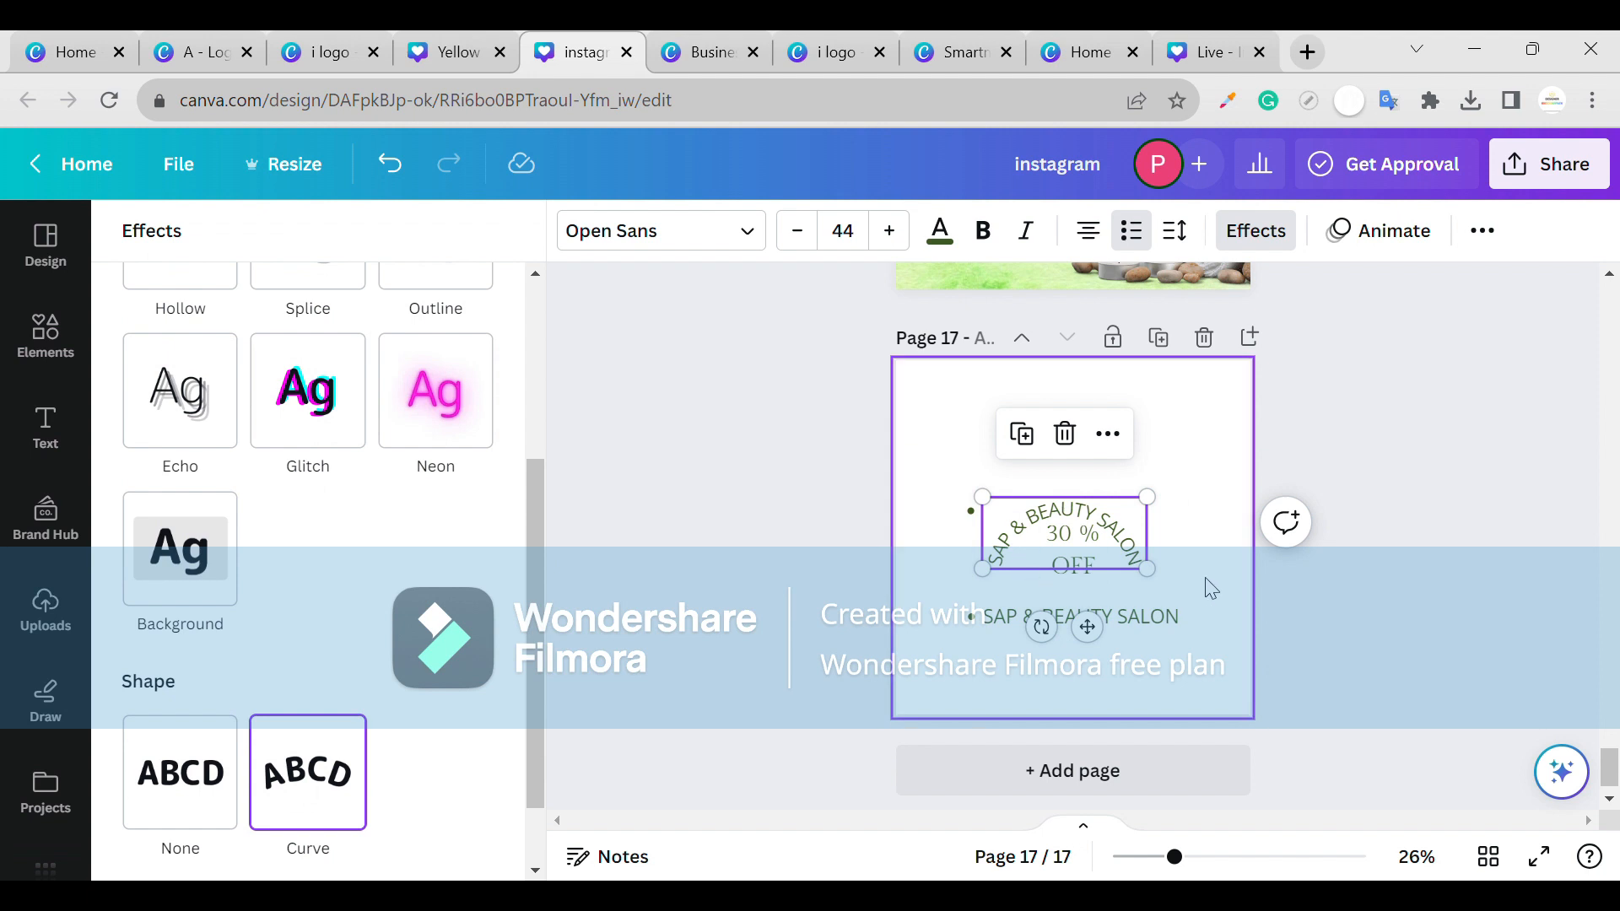
- Remove the bullet from the upper "SAP & BEAUTY SALON" line and apply the Curve shape effect to it
click(1213, 582)
click(1031, 552)
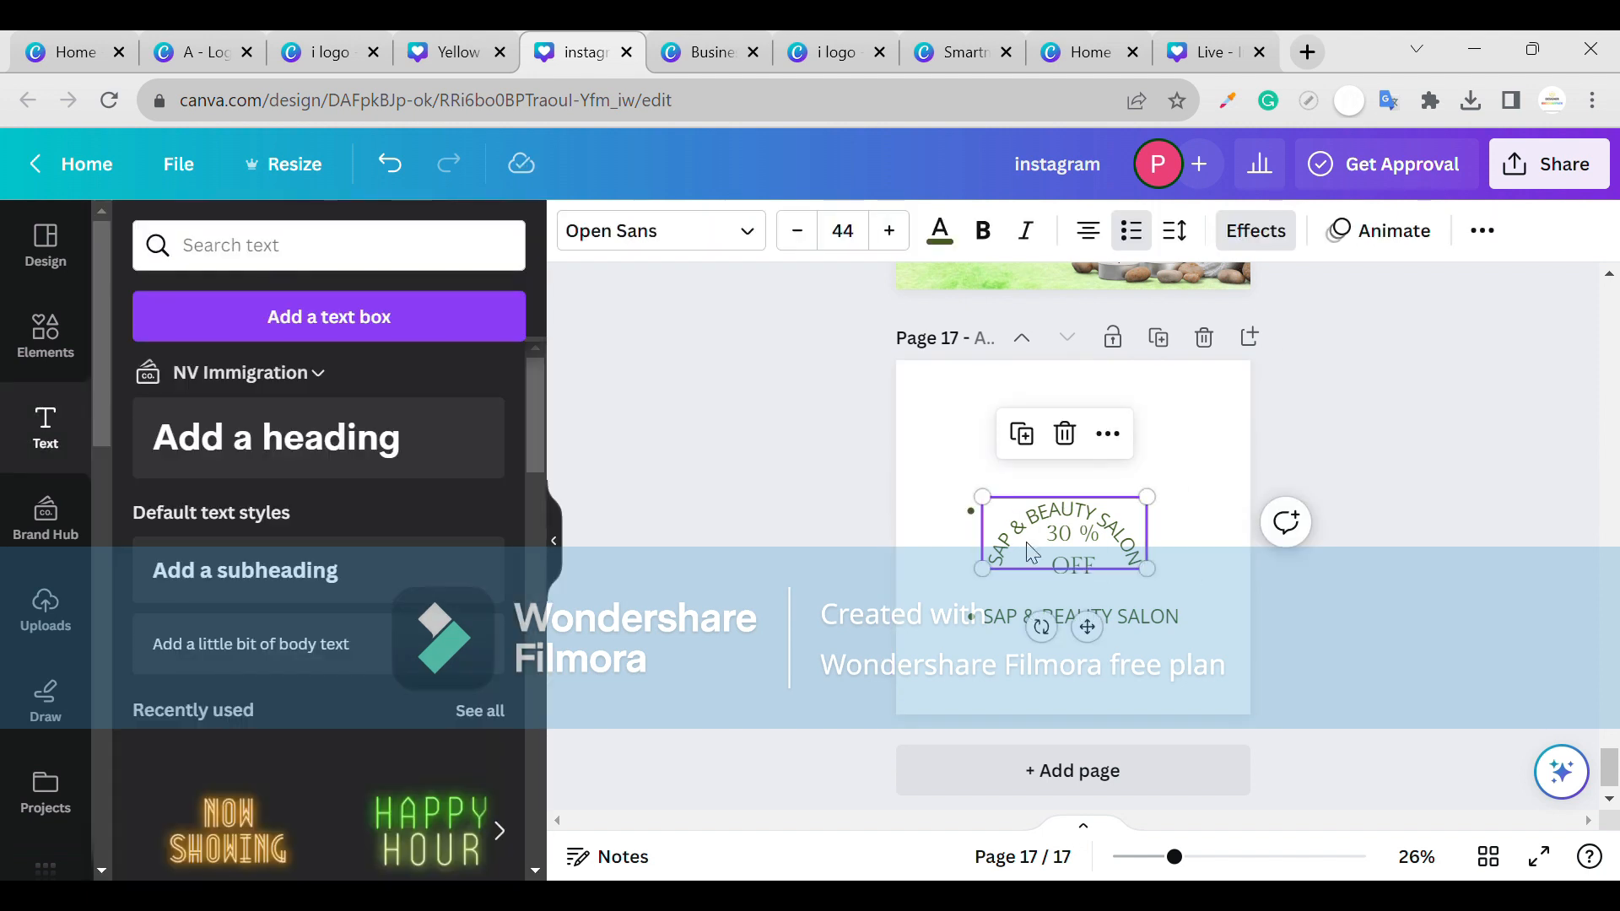
double_click(1031, 553)
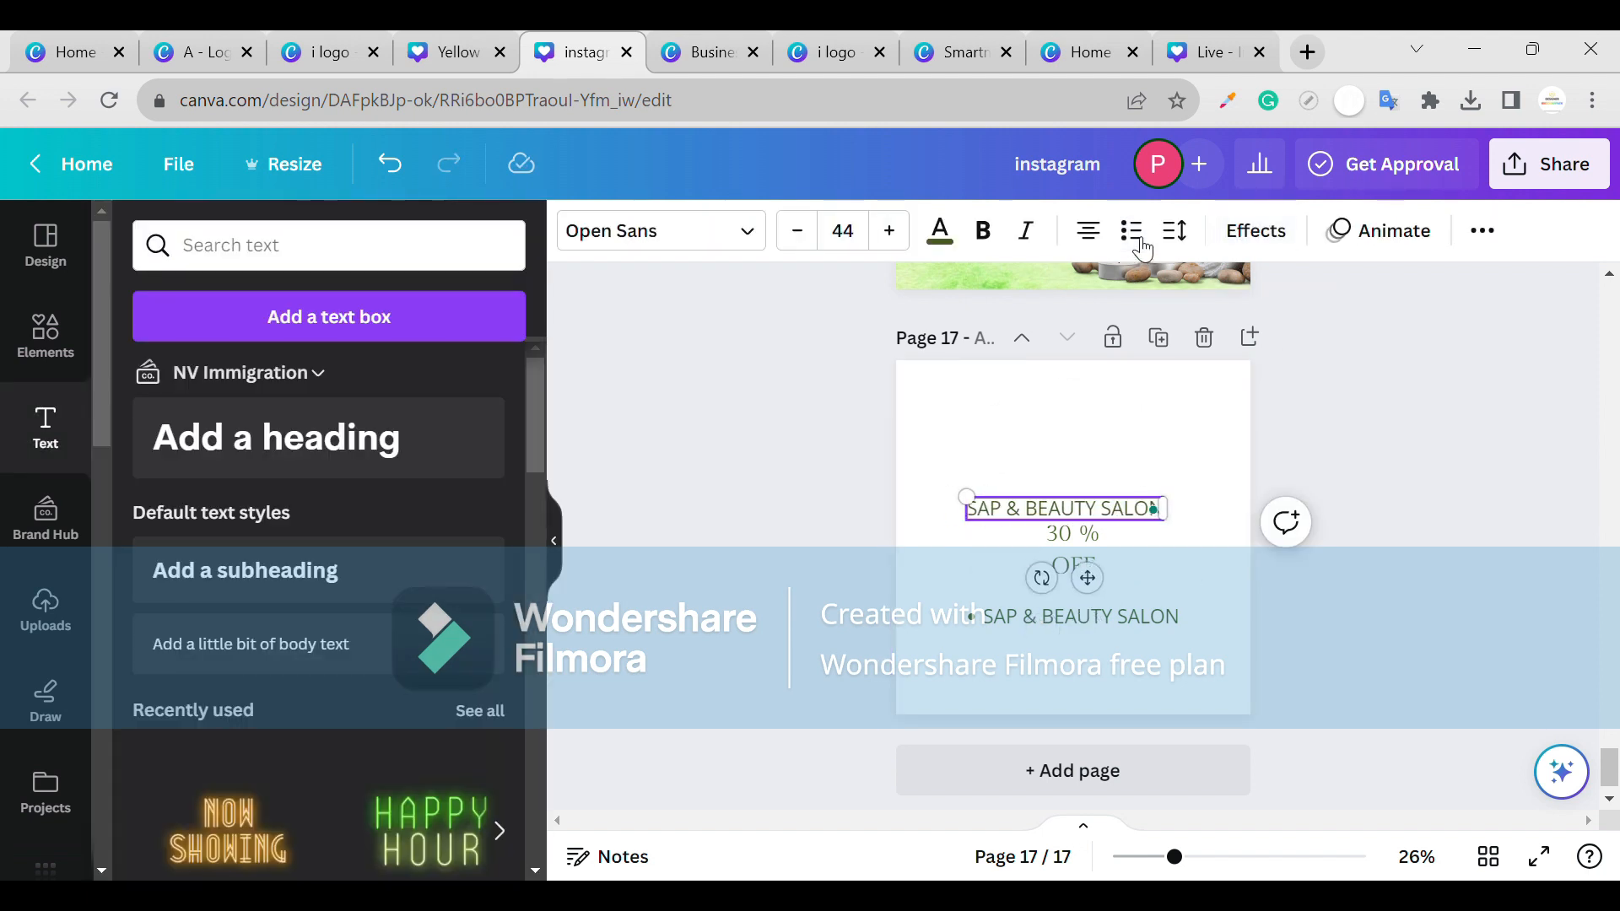
click(1257, 230)
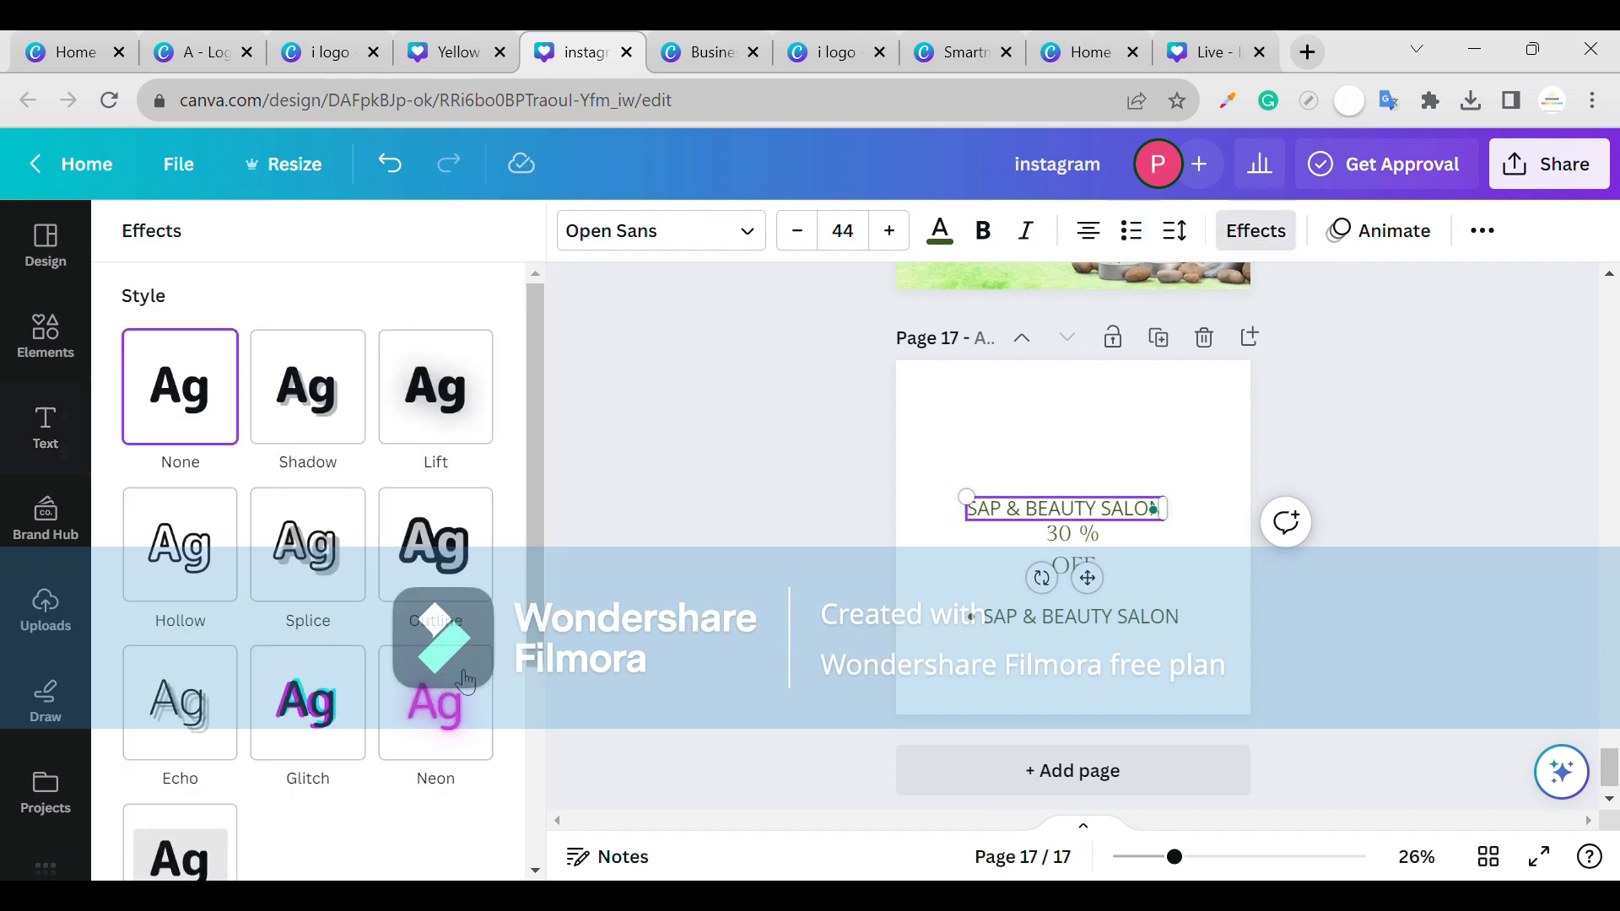
scroll(354, 675, down, 4)
click(346, 771)
- Apply the Curve shape effect to the lower "SAP & BEAUTY SALON" line with a curve value of -72
scroll(802, 628, up, 5)
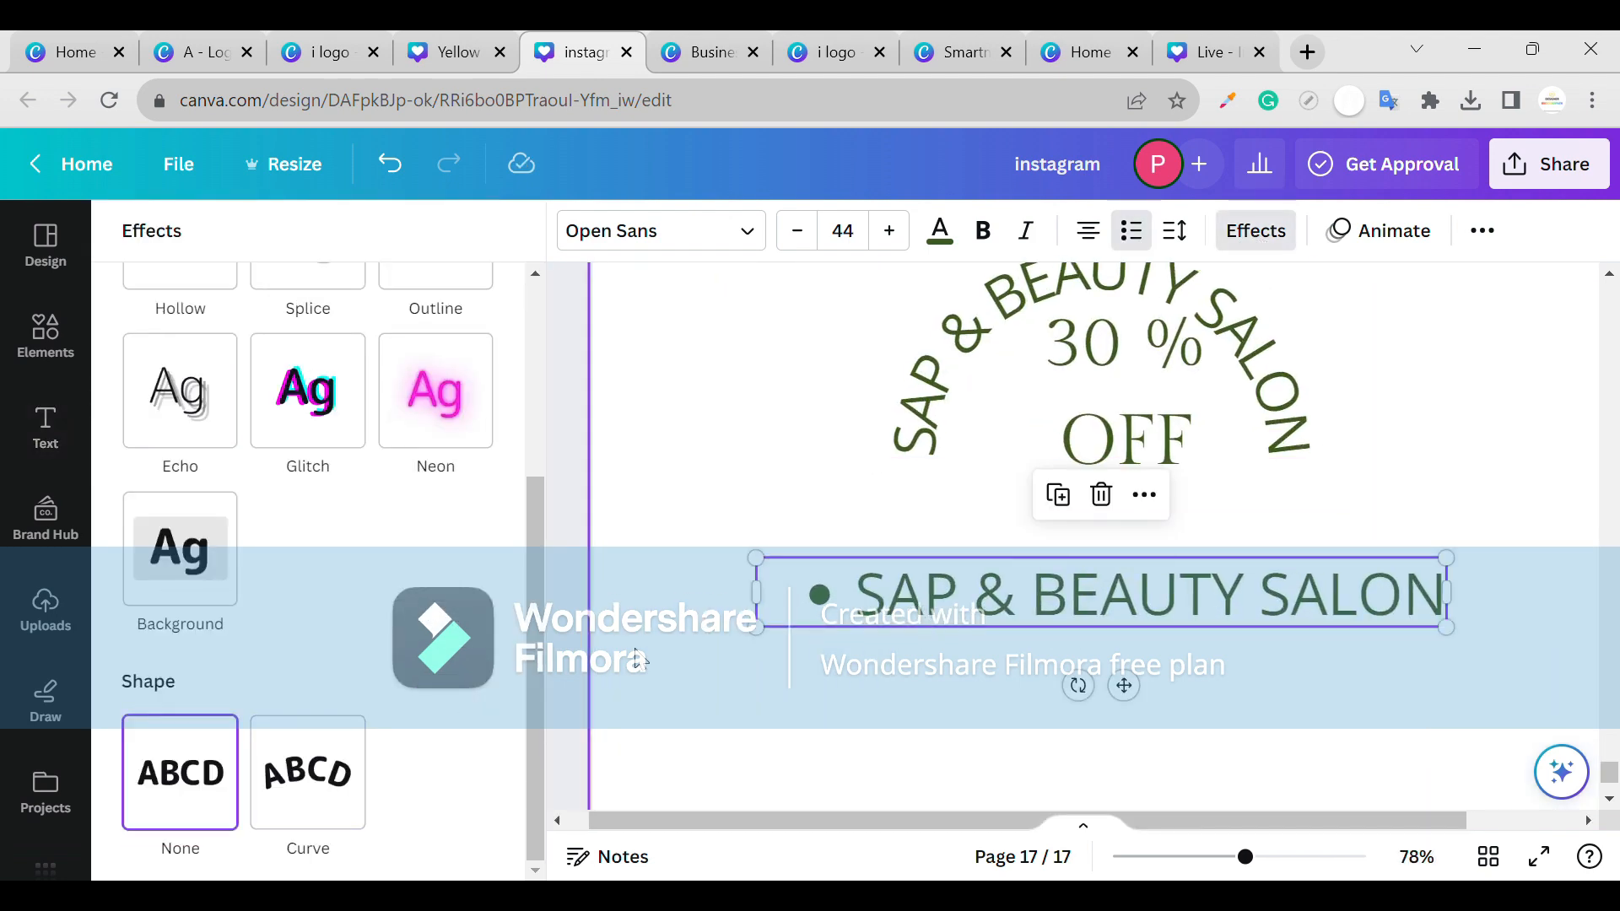
click(360, 762)
scroll(373, 759, down, 1)
drag(428, 844, 174, 842)
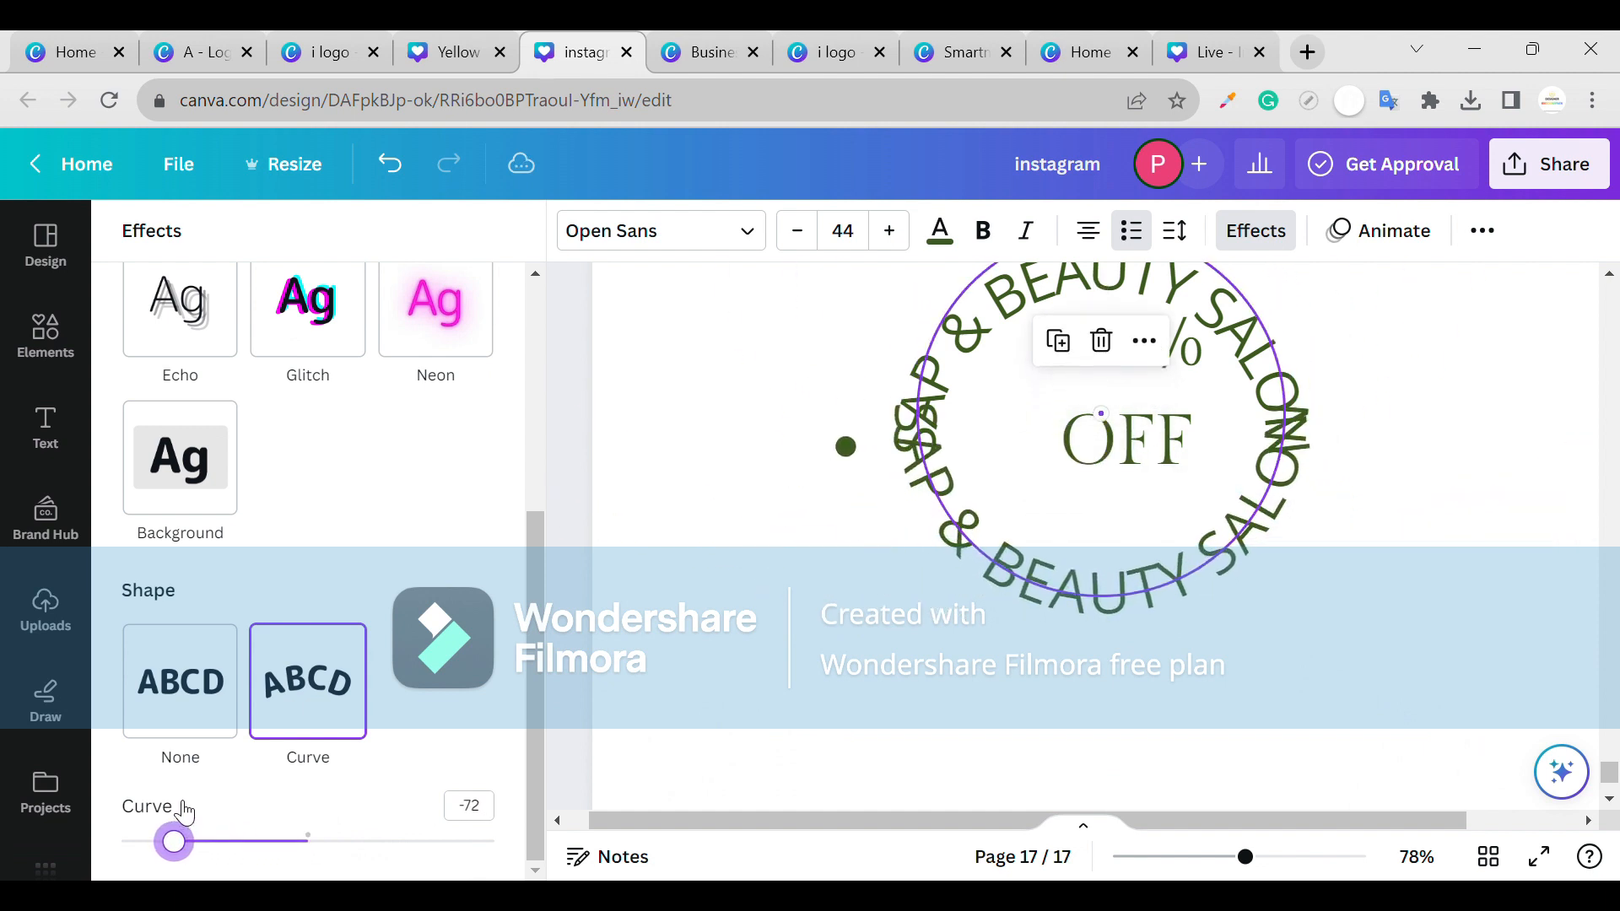
- Move the lower curved line down to complete the circle and set the upper line's curve value to 72
drag(1149, 579, 1161, 664)
drag(1272, 420, 1276, 427)
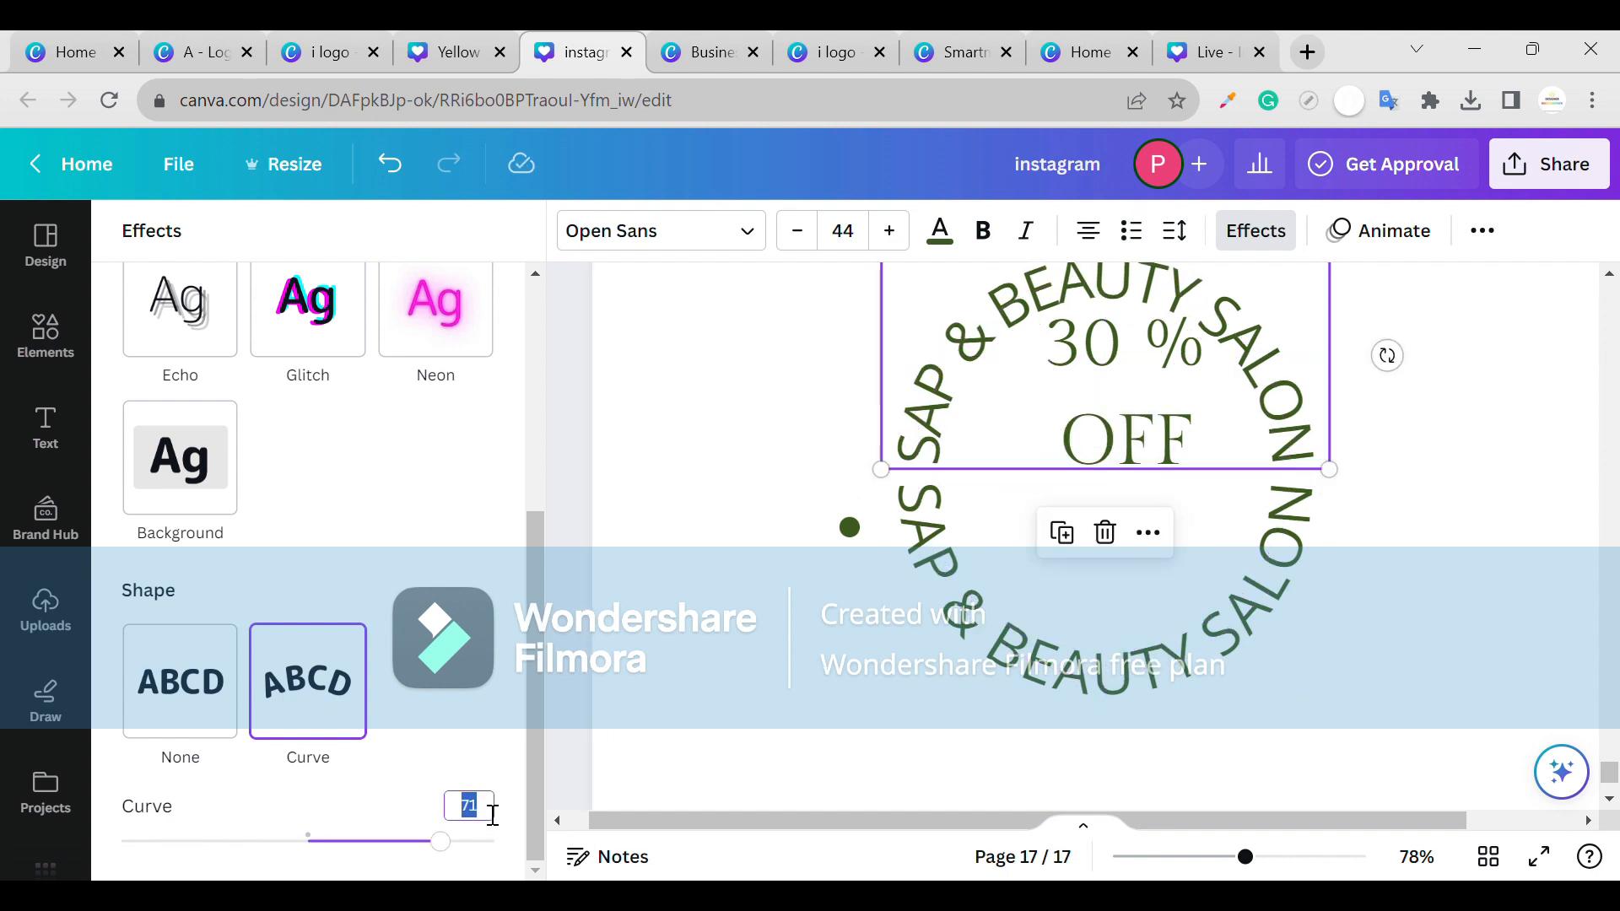
key(Return)
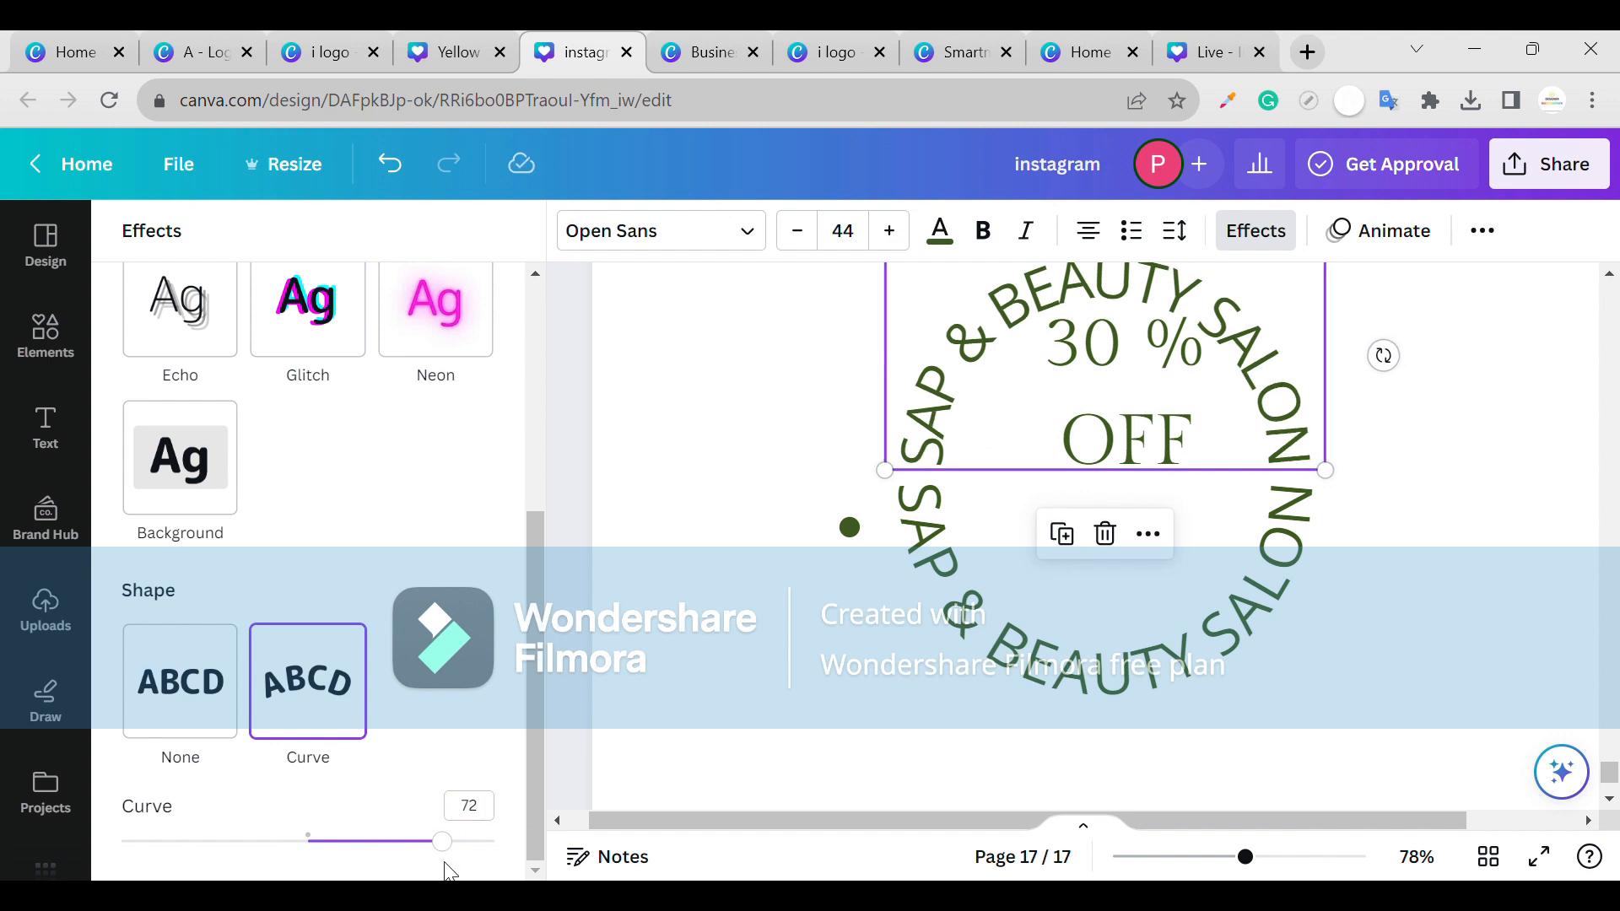
- Nudge the lower curved line slightly to the right to align its ends with the upper arc
drag(1161, 663, 1169, 663)
click(1202, 405)
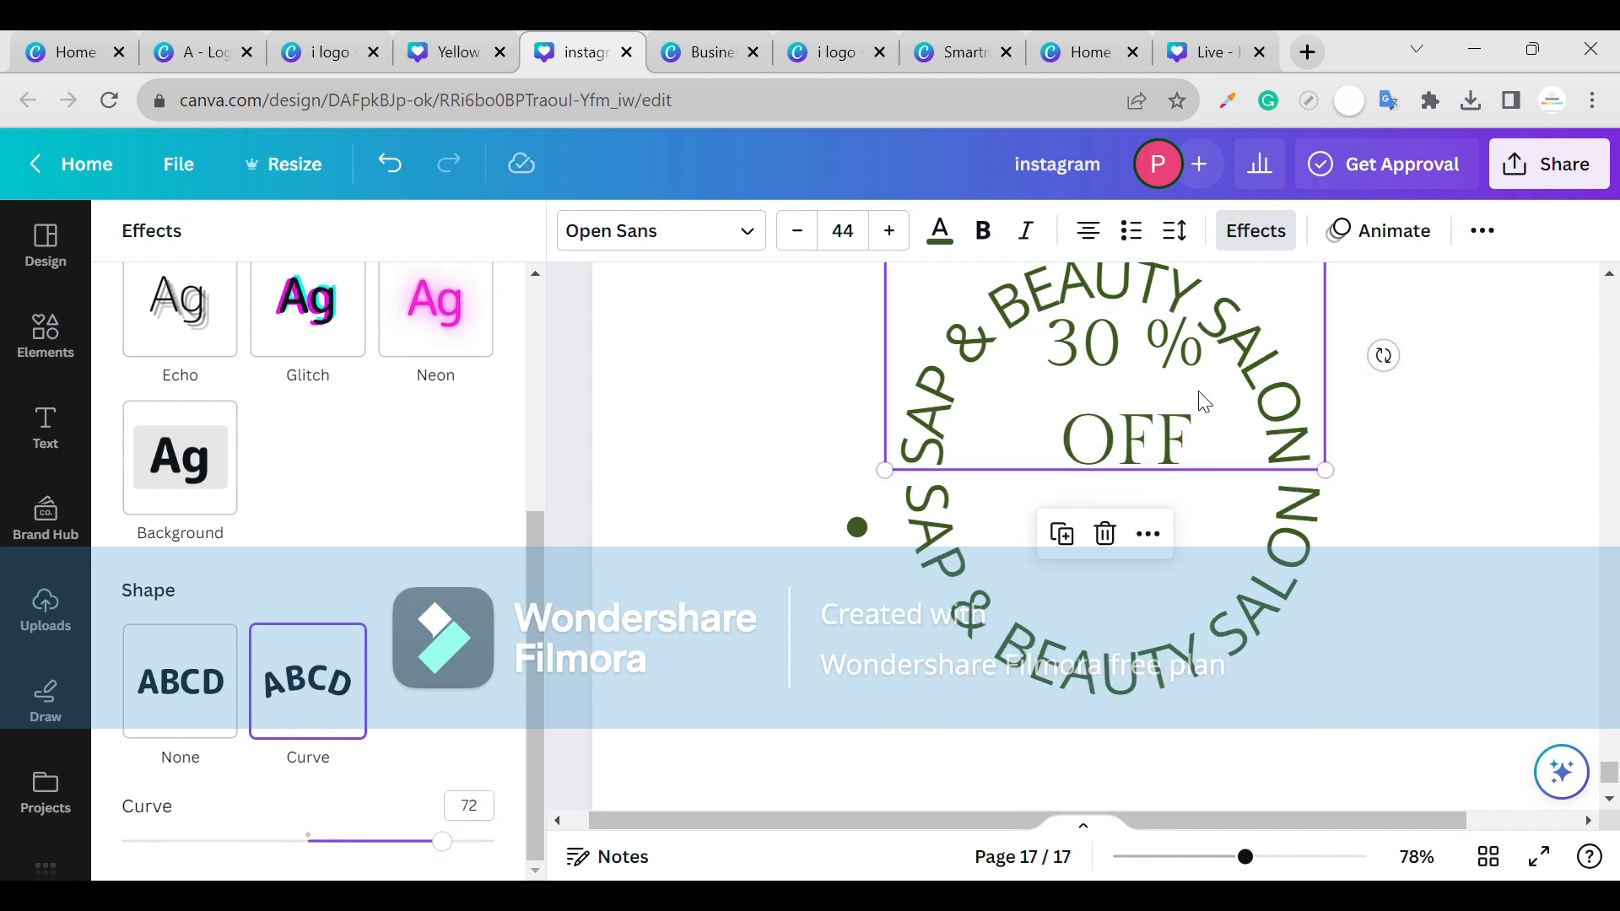
drag(1204, 402, 1211, 405)
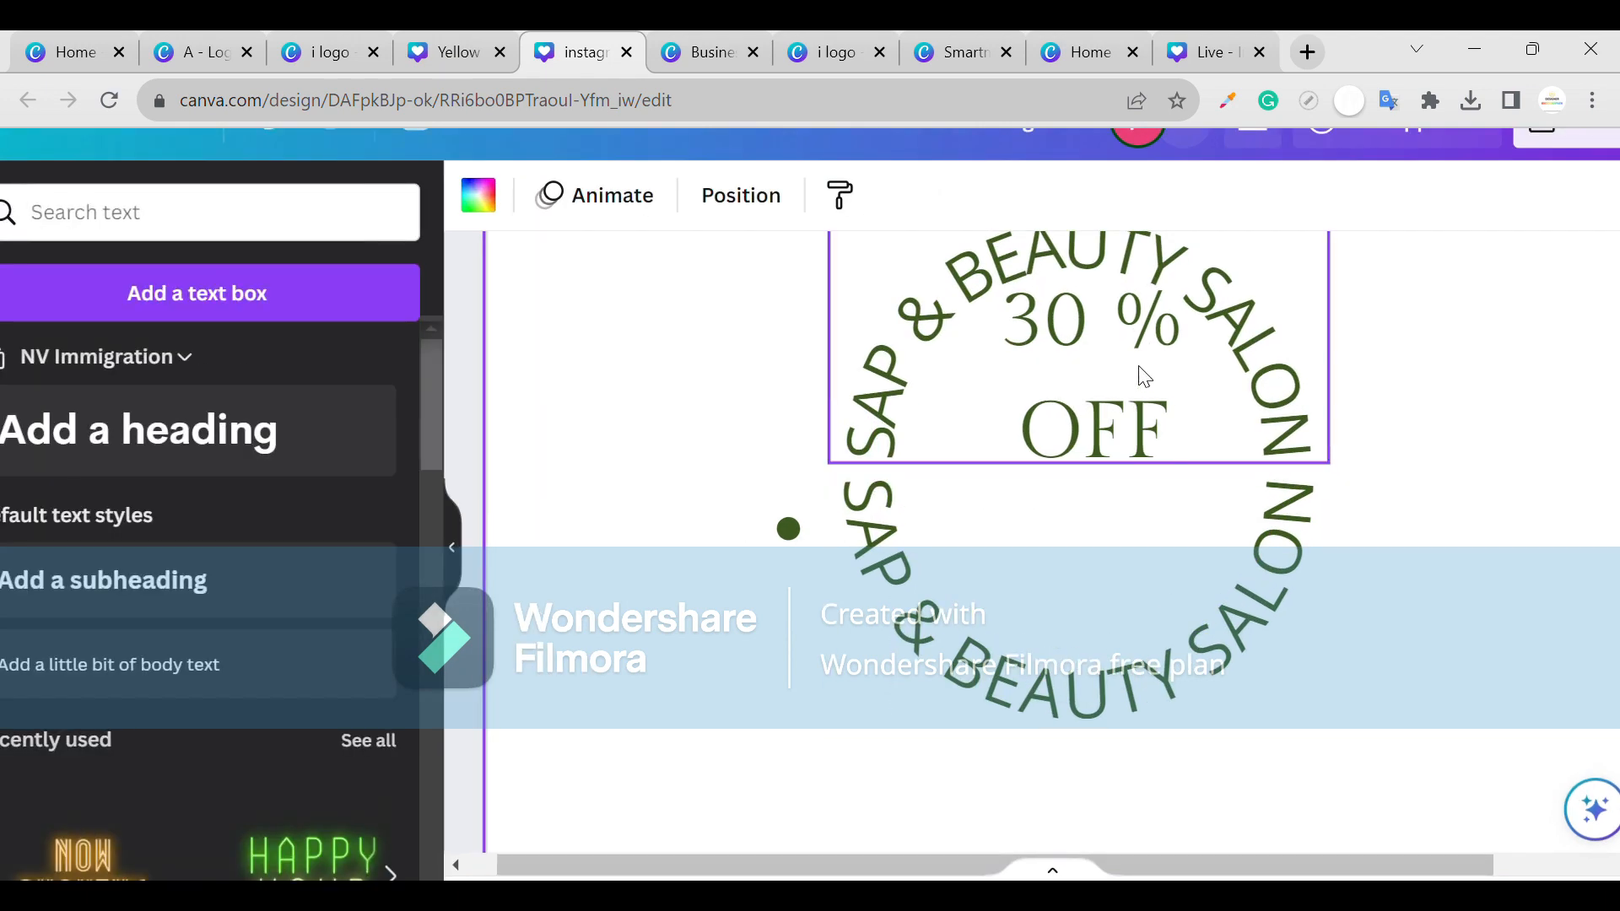
mouse_move(1140, 373)
mouse_down()
mouse_move(1149, 414)
mouse_move(1153, 375)
mouse_up()
click(1119, 397)
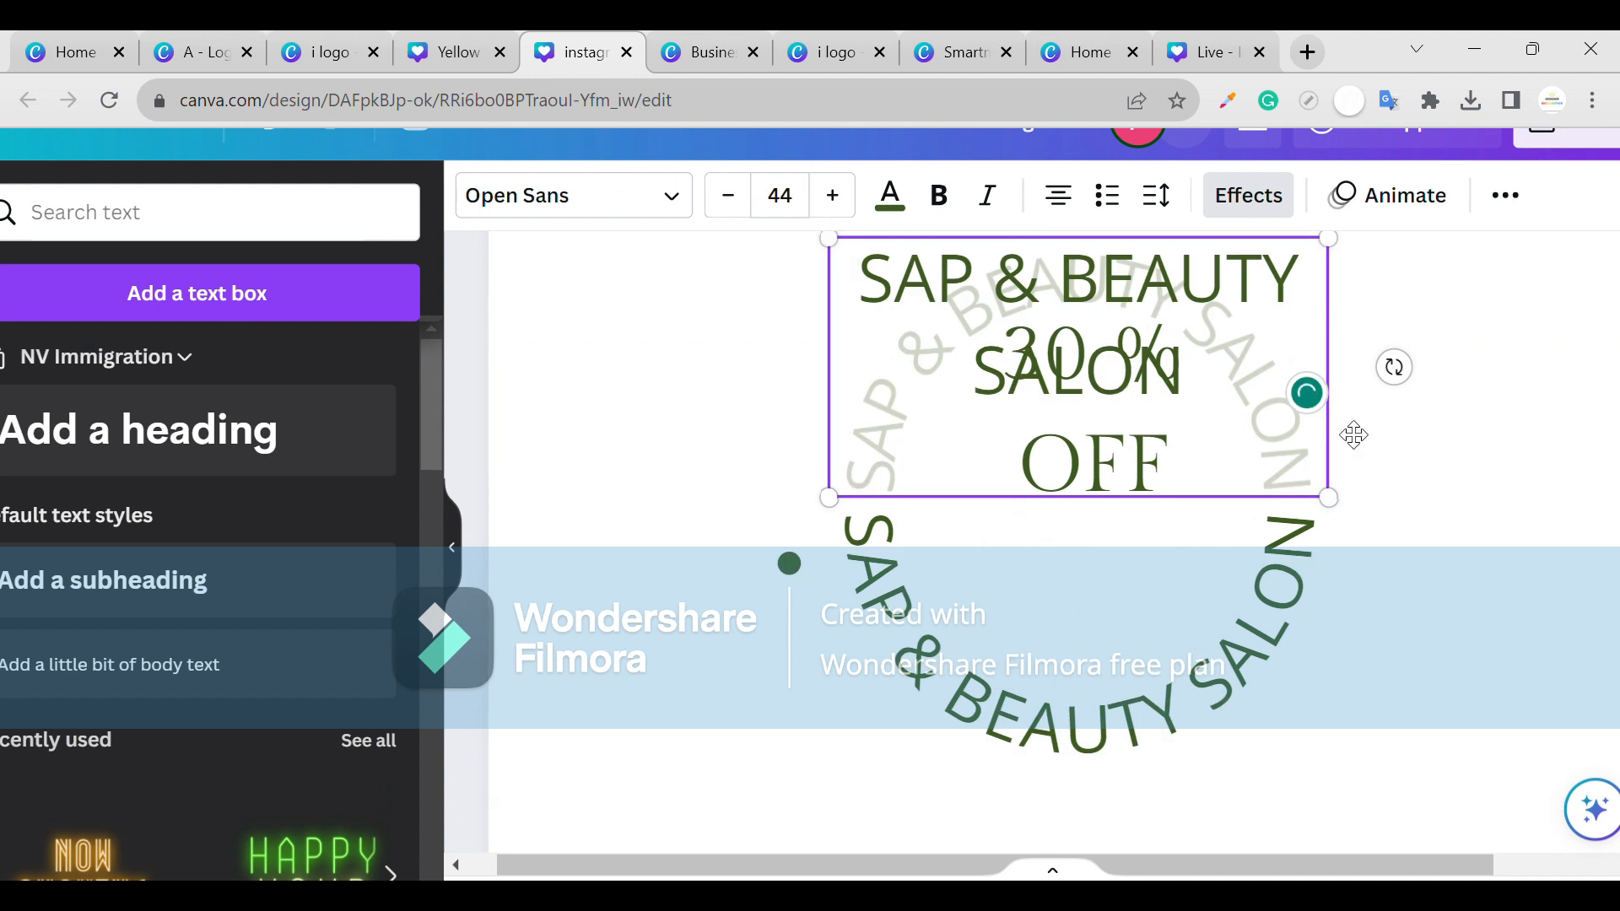
click(1353, 434)
- Move the "30 % OFF" text down to the centre of the circle of curved text
click(1098, 456)
click(1099, 456)
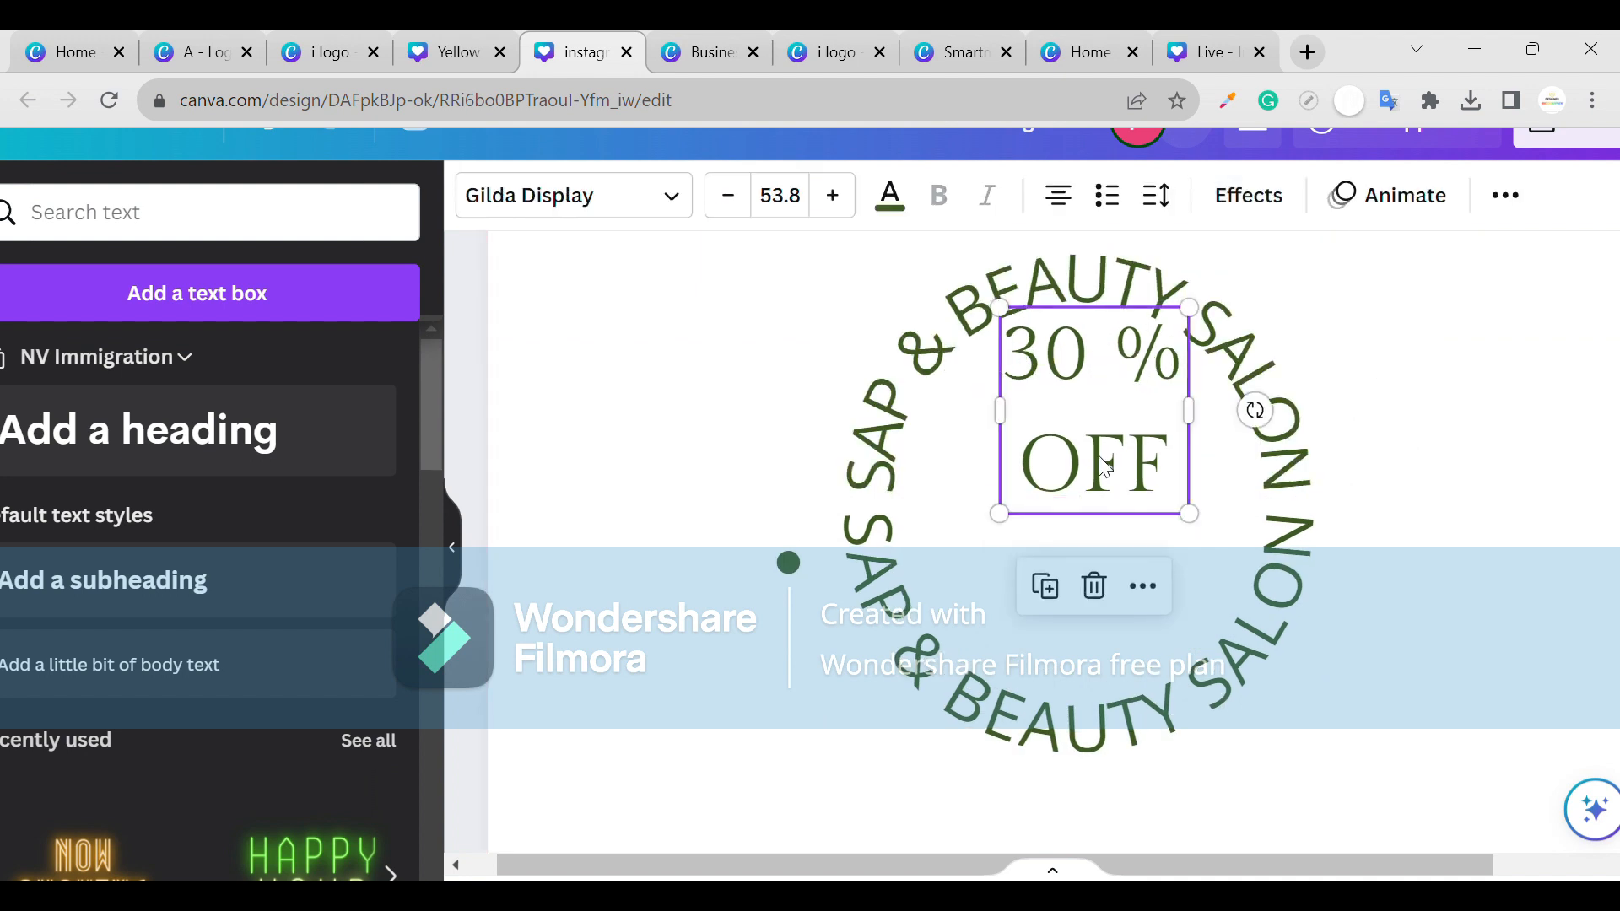
drag(1099, 464, 1083, 565)
- Set the font size of both curved "SAP & BEAUTY SALON" lines to 27
click(929, 387)
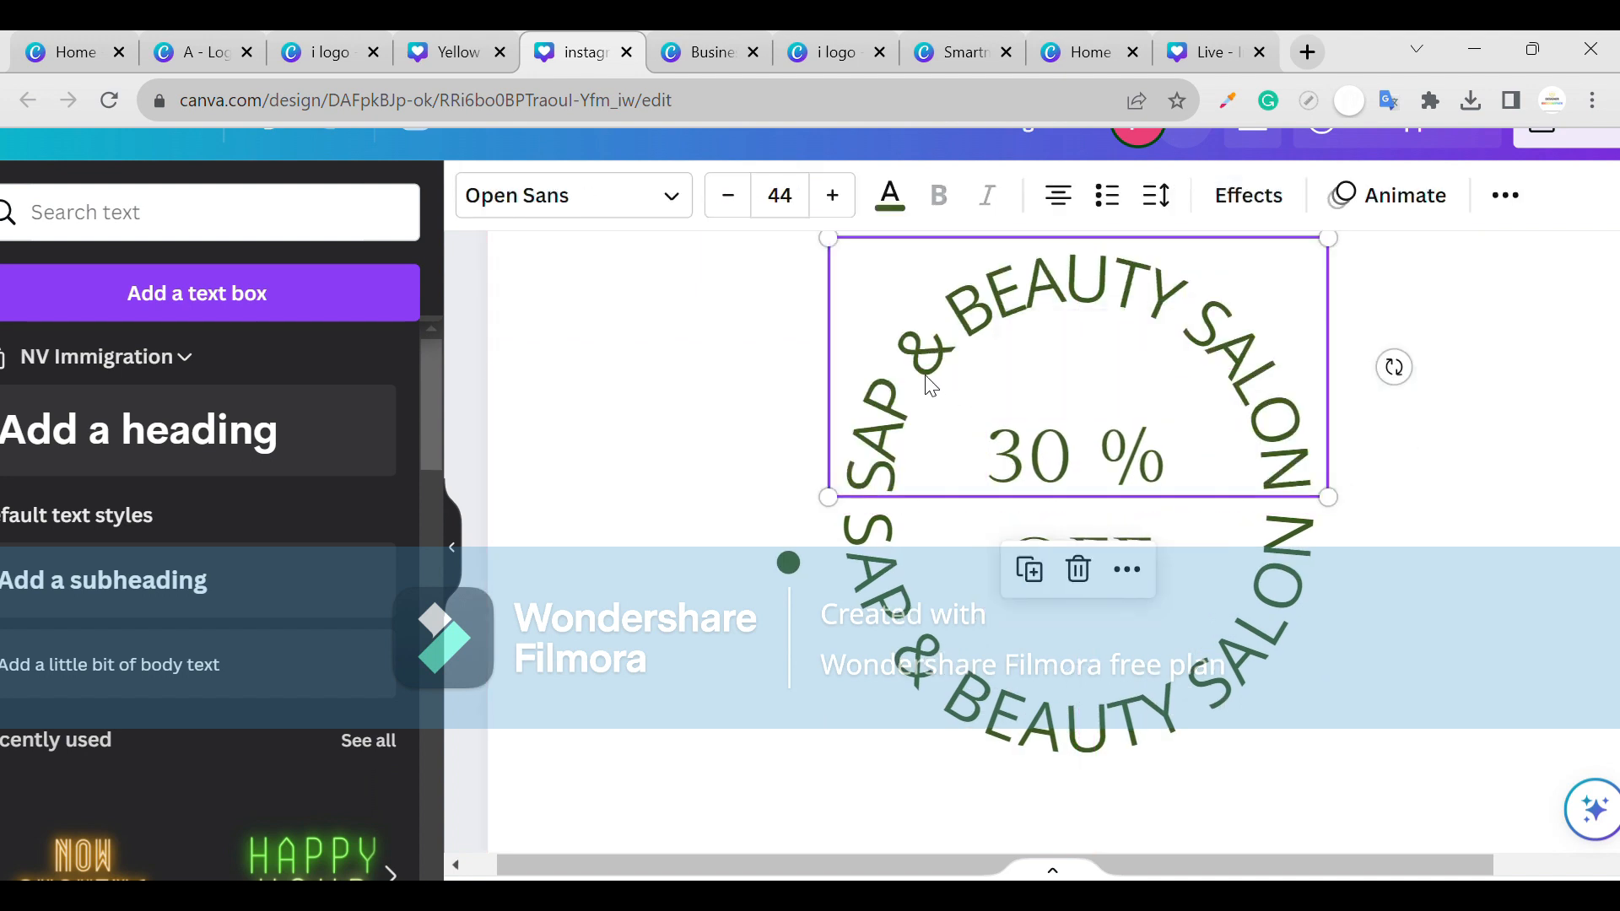
click(728, 197)
click(727, 196)
click(727, 197)
click(728, 197)
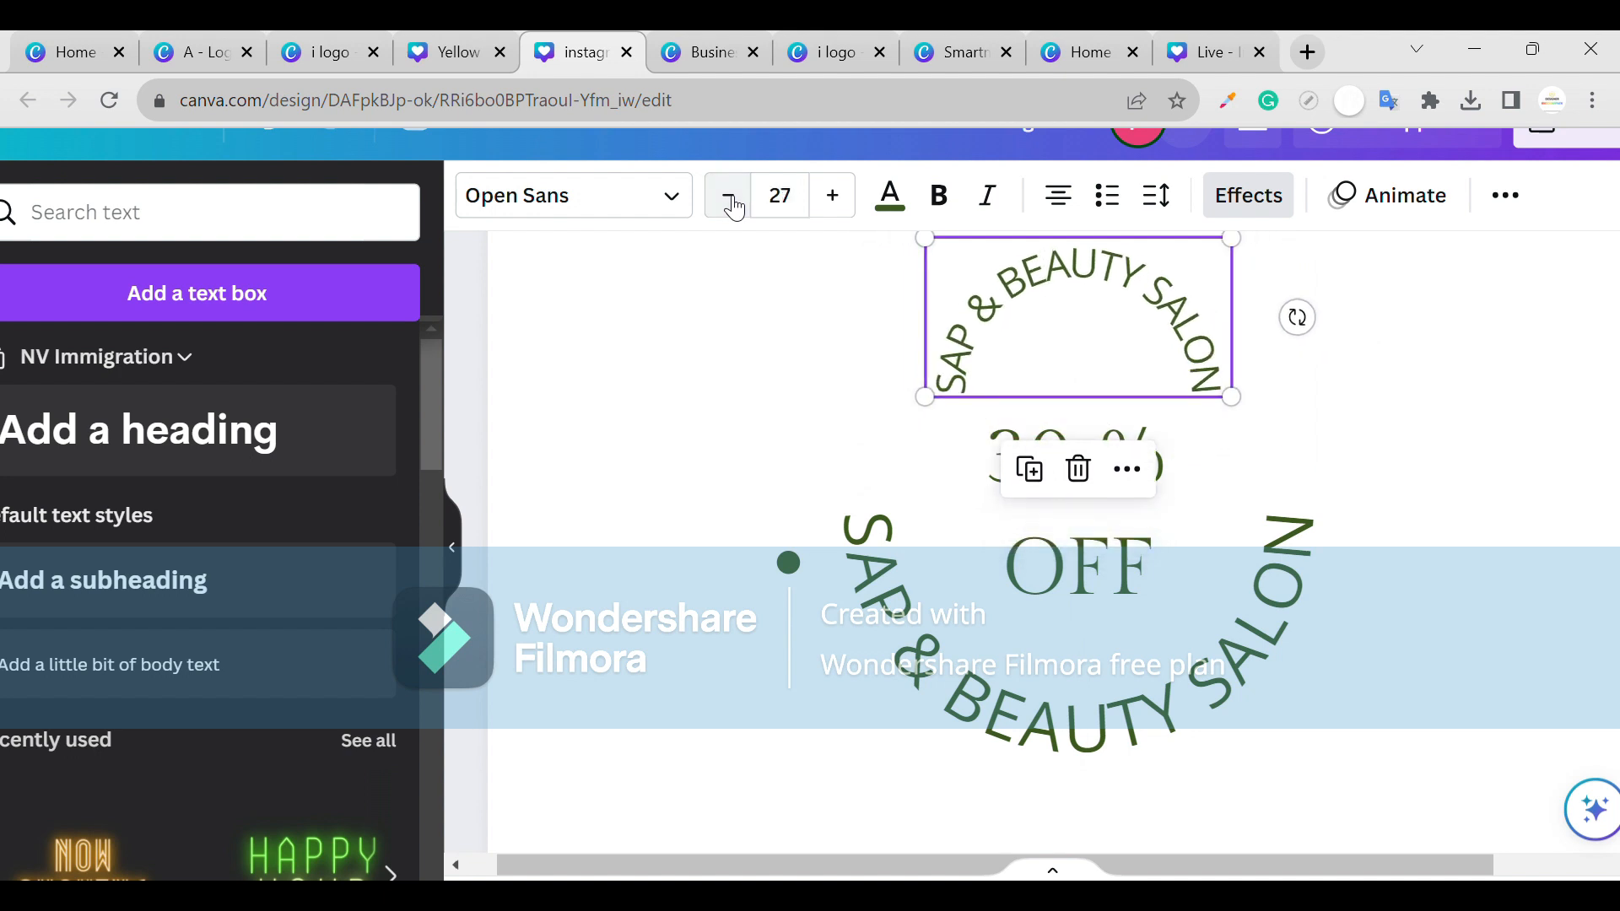
click(957, 666)
click(808, 191)
click(807, 192)
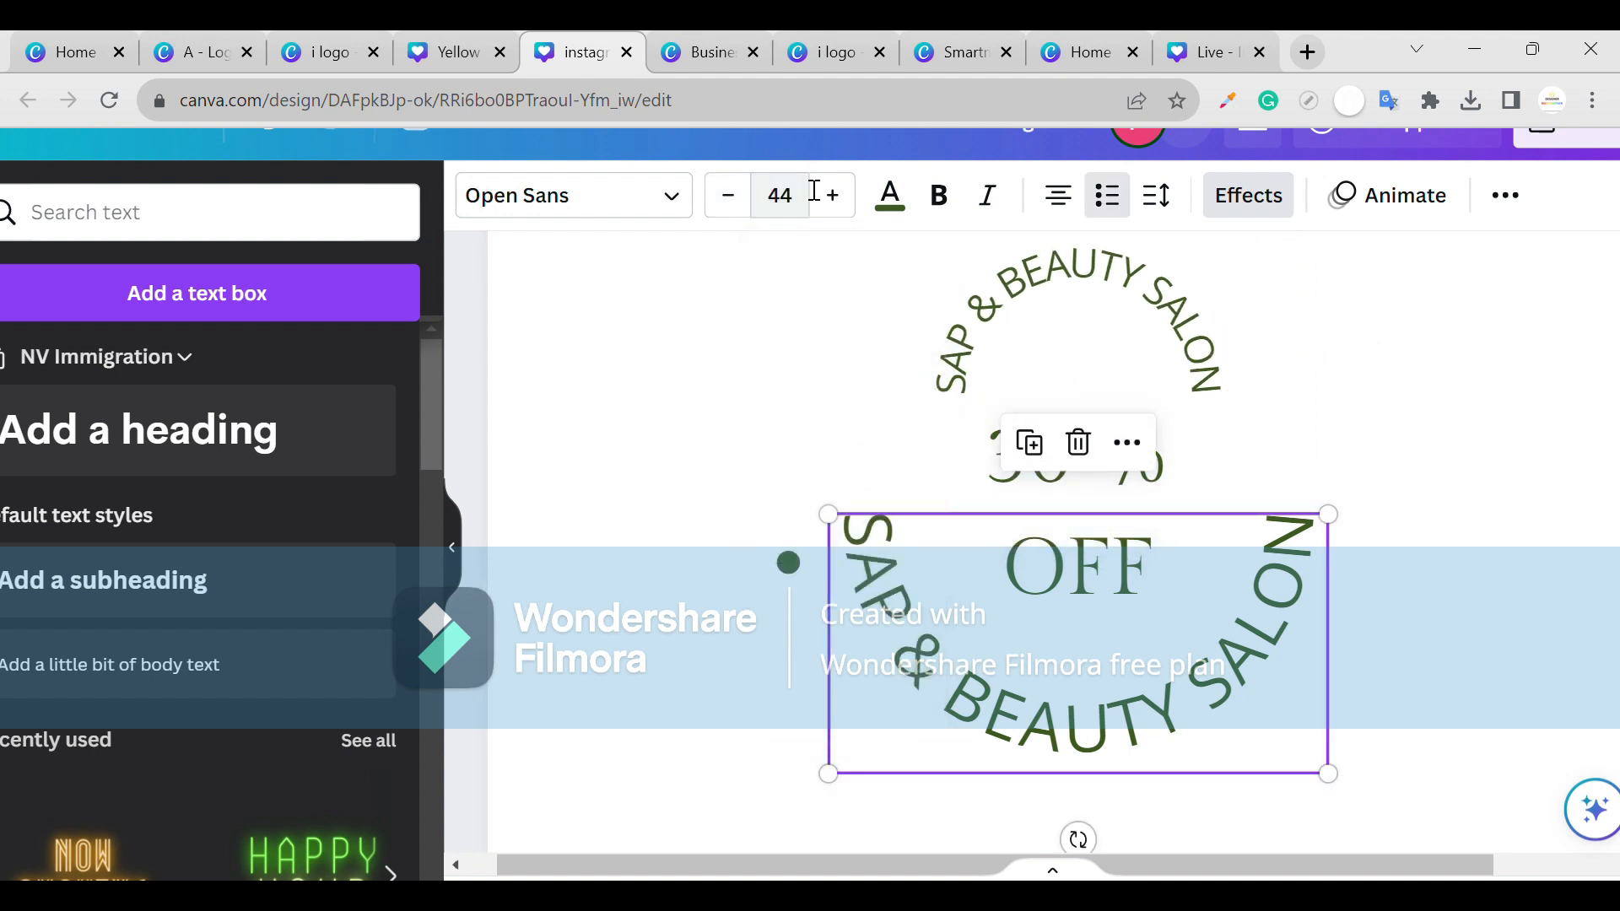
text(27)
key(Return)
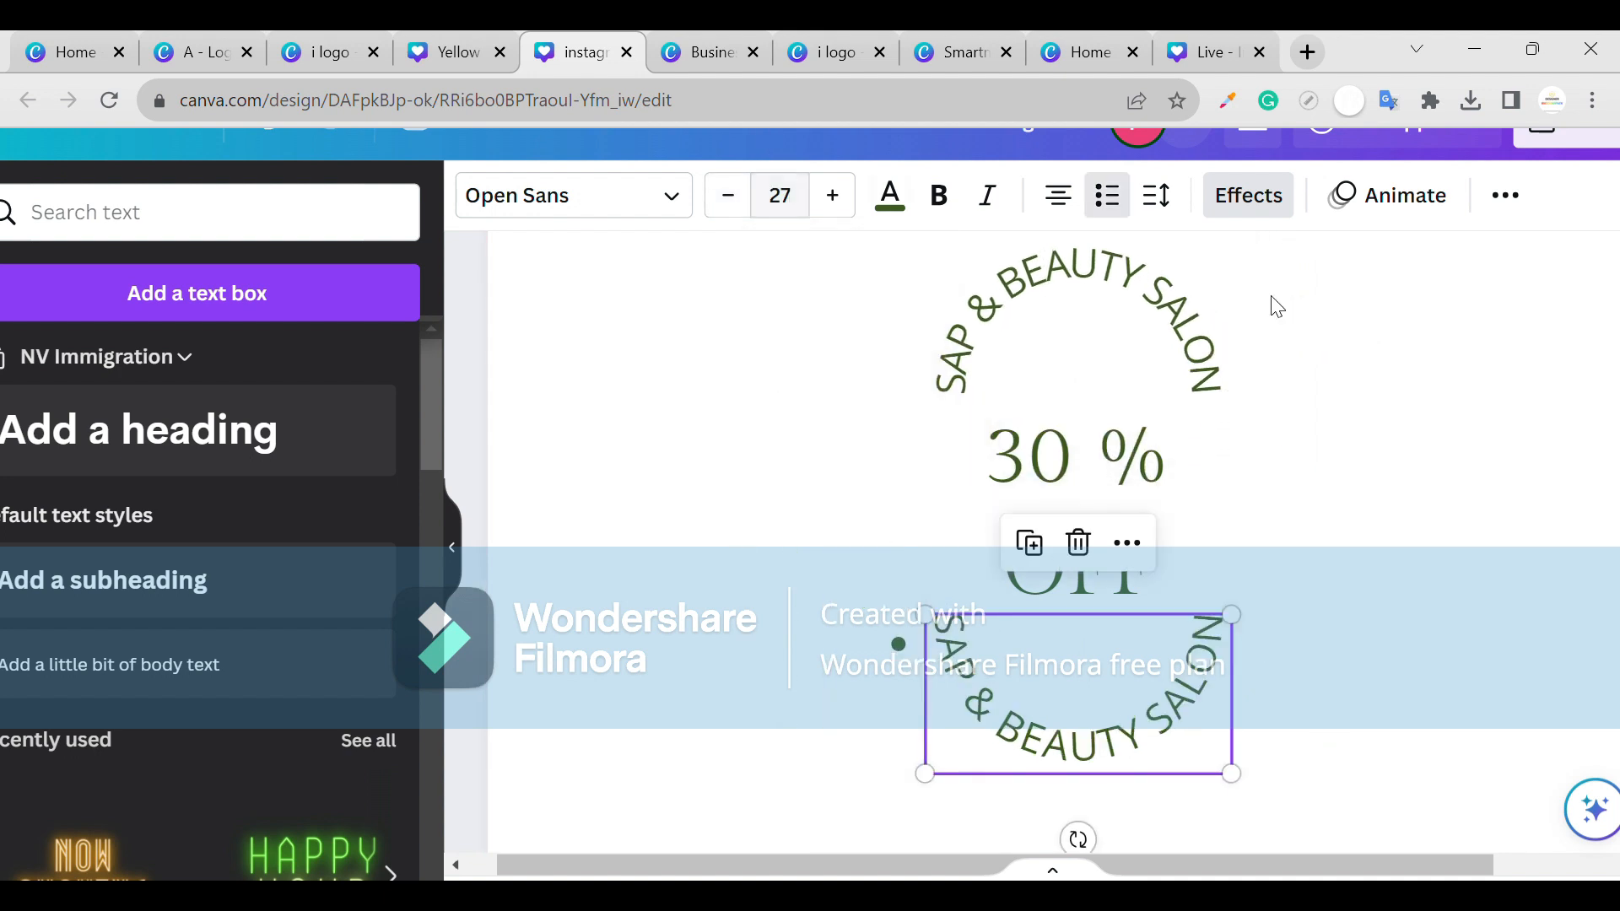
- Reduce the "30 % OFF" font size and move both curved lines inward to form a tight circle around it
click(1079, 459)
click(728, 197)
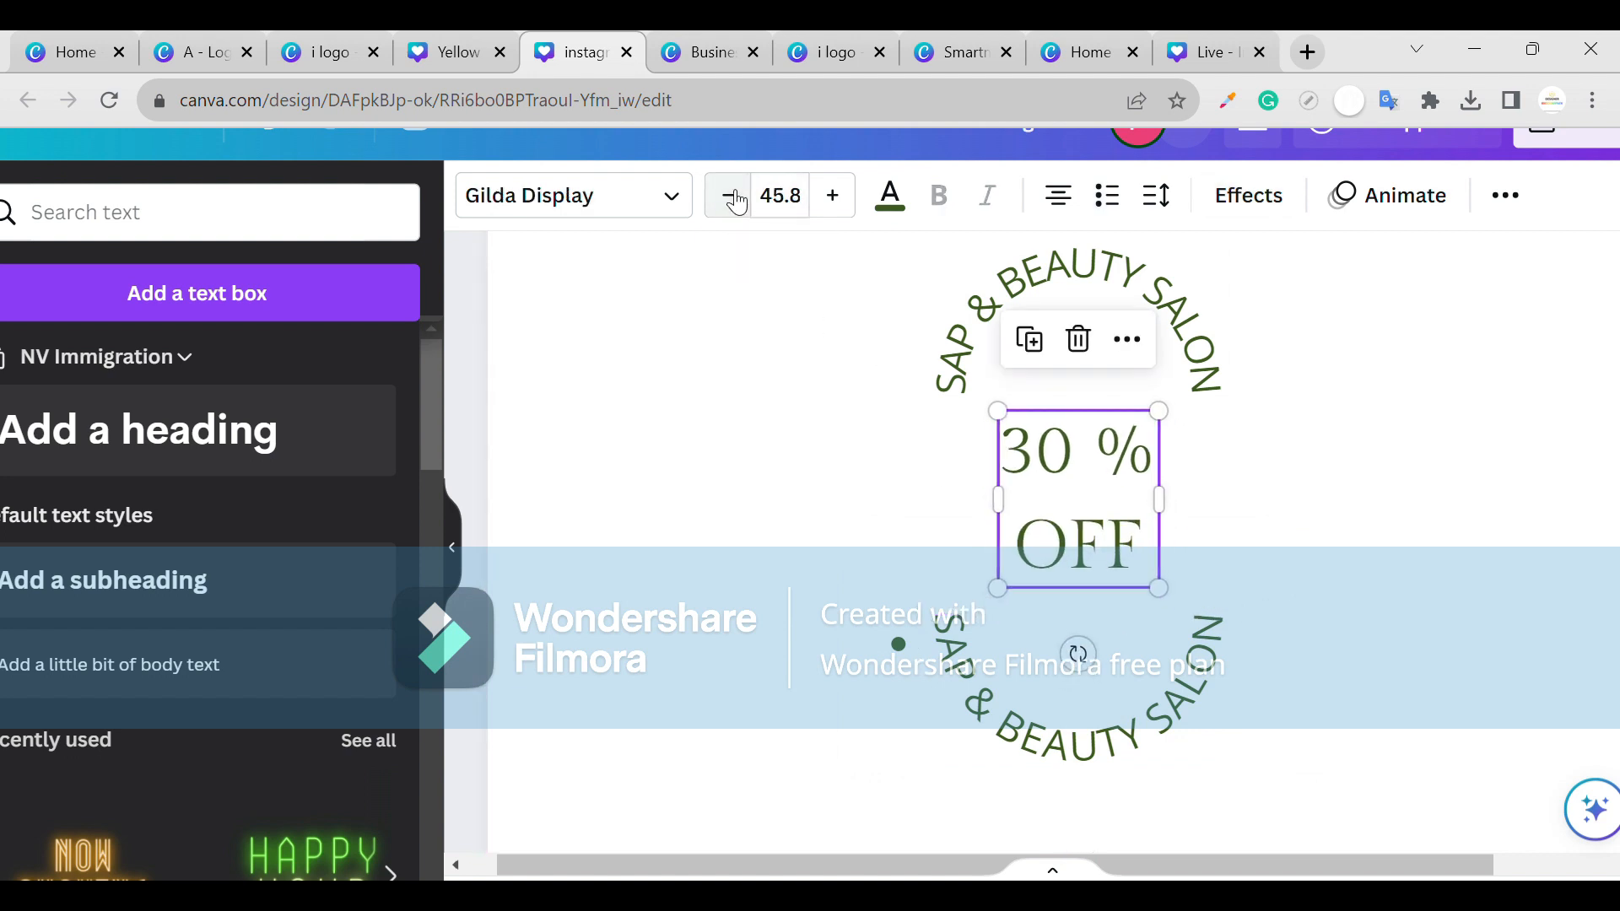
click(728, 197)
drag(1116, 689, 1127, 574)
drag(1142, 271, 1143, 356)
click(1351, 514)
- Remove the list bullet from the lower curved "SAP & BEAUTY SALON" line
scroll(1351, 514, up, 5)
scroll(1341, 516, left, 2)
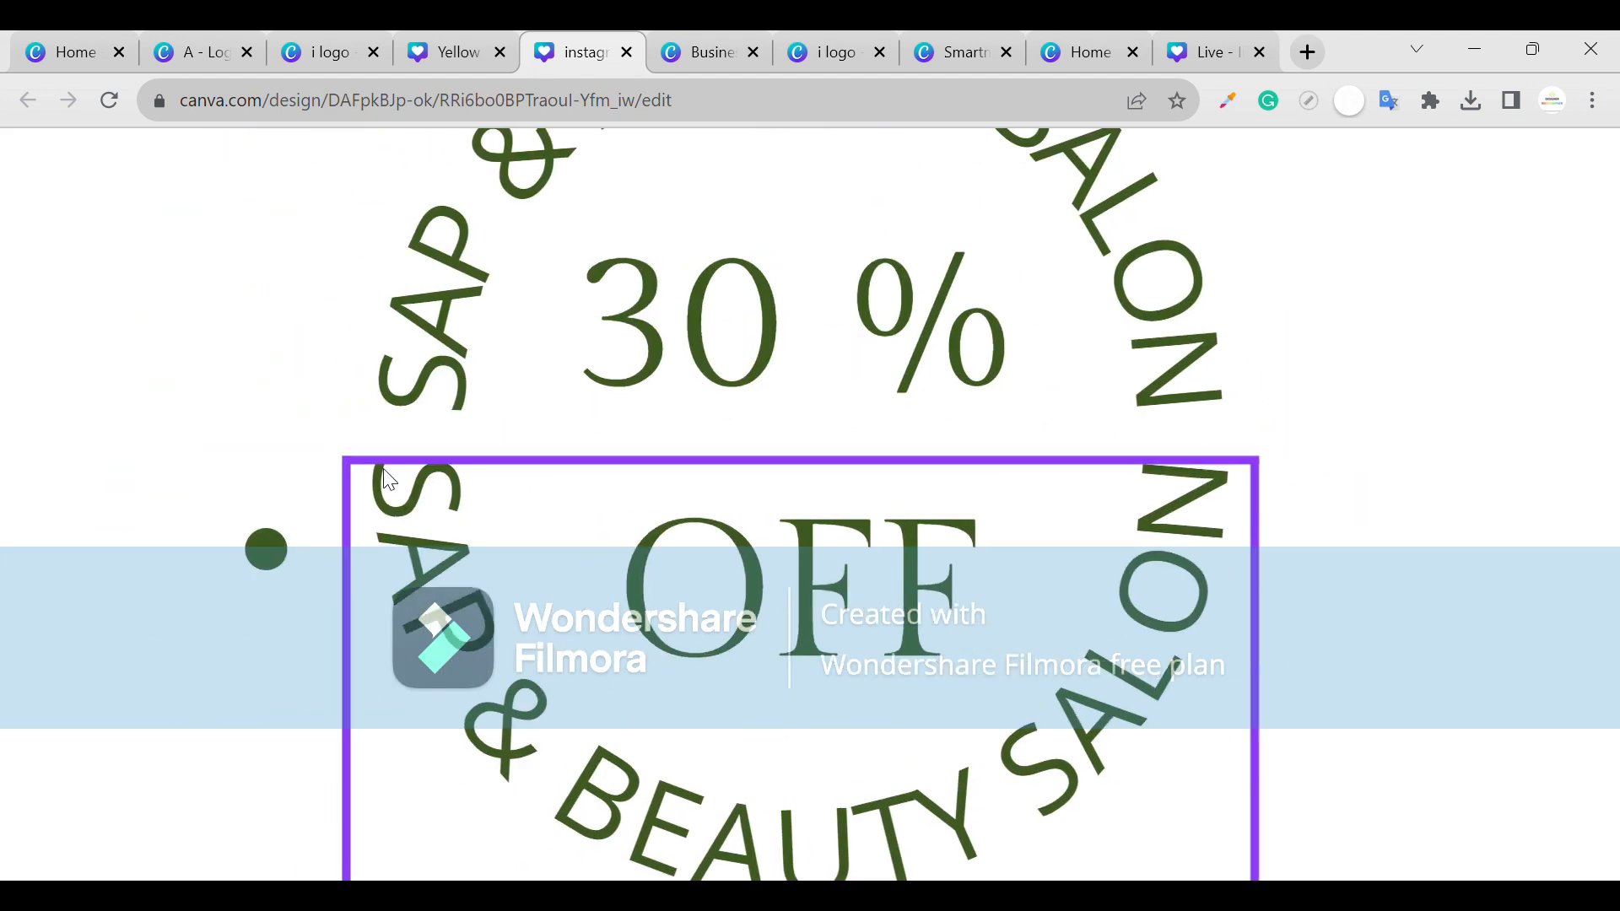
double_click(557, 514)
scroll(836, 459, down, 5)
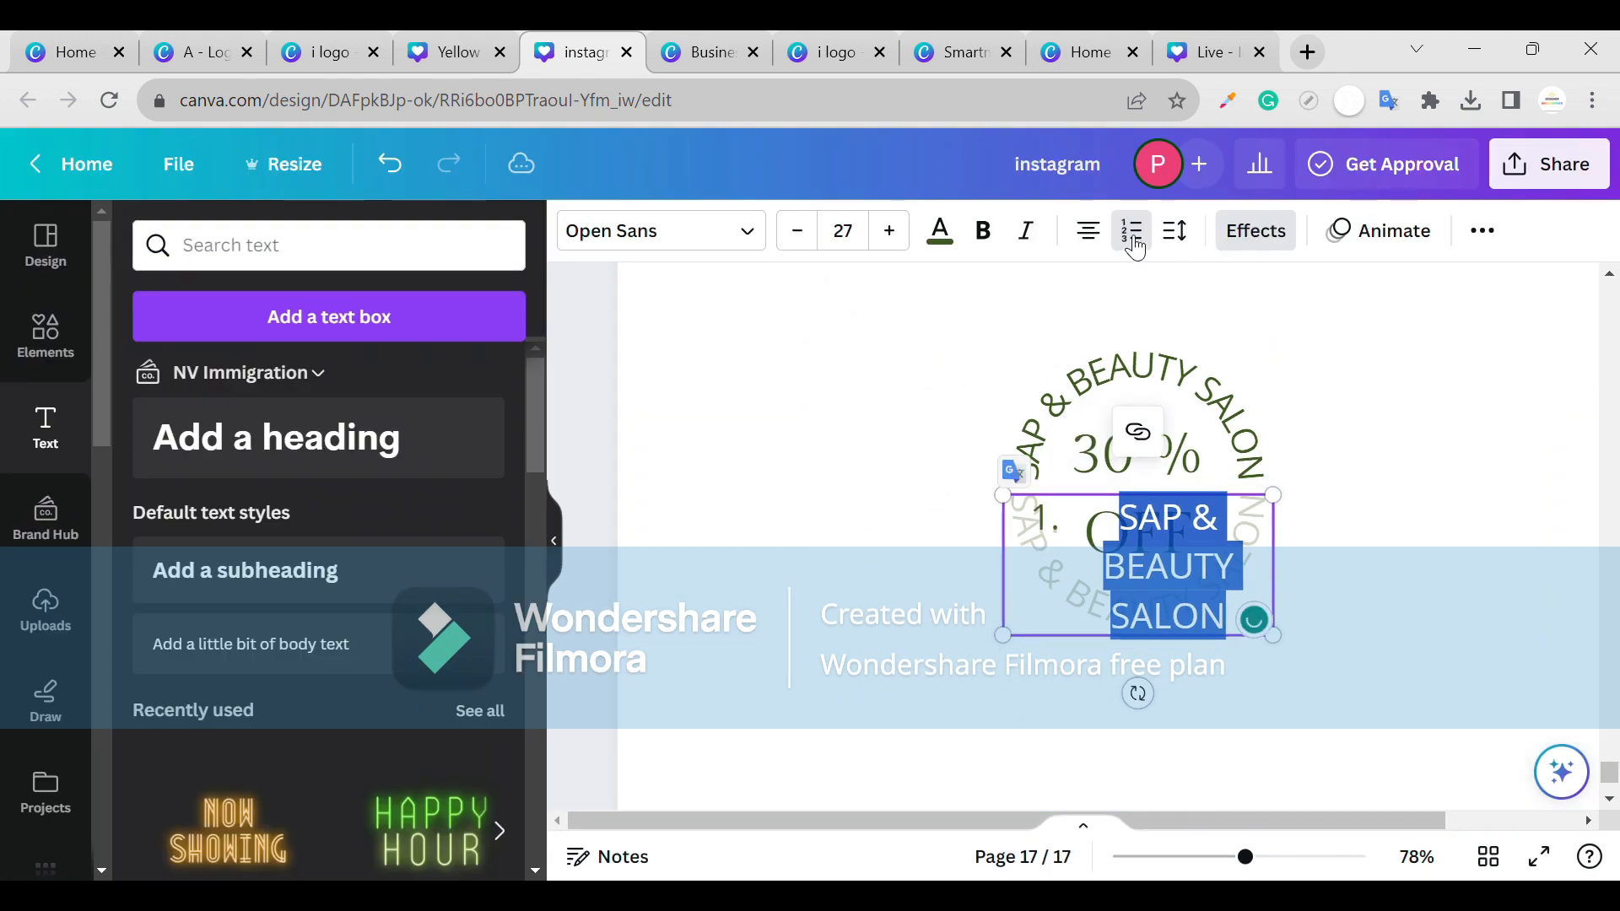
click(1133, 232)
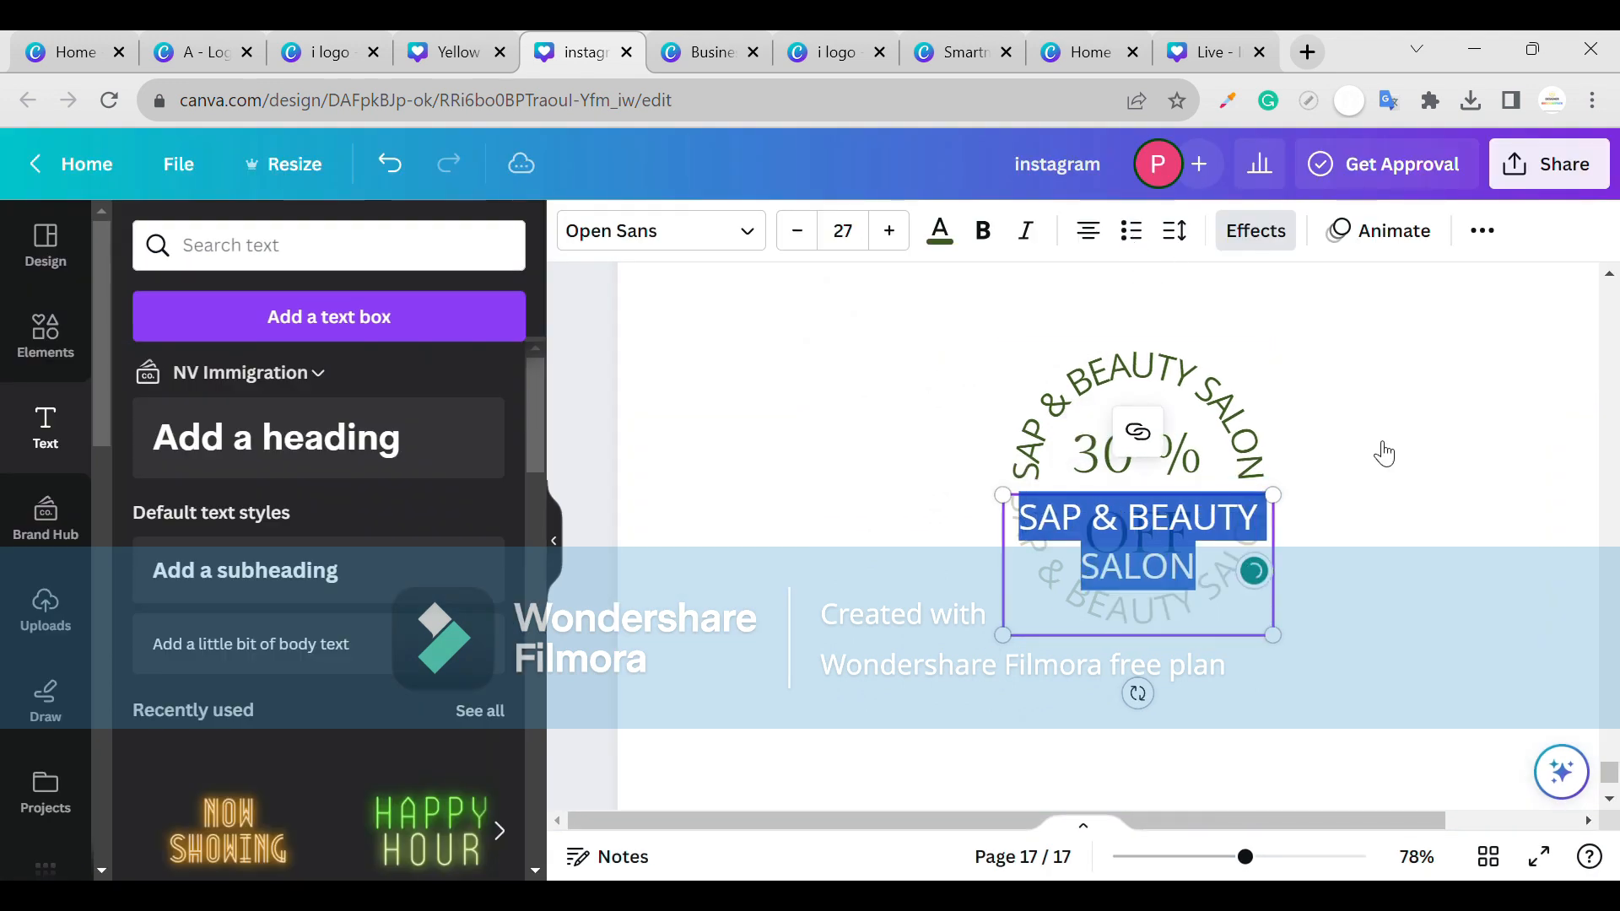
key(ctrl+z)
key(Escape)
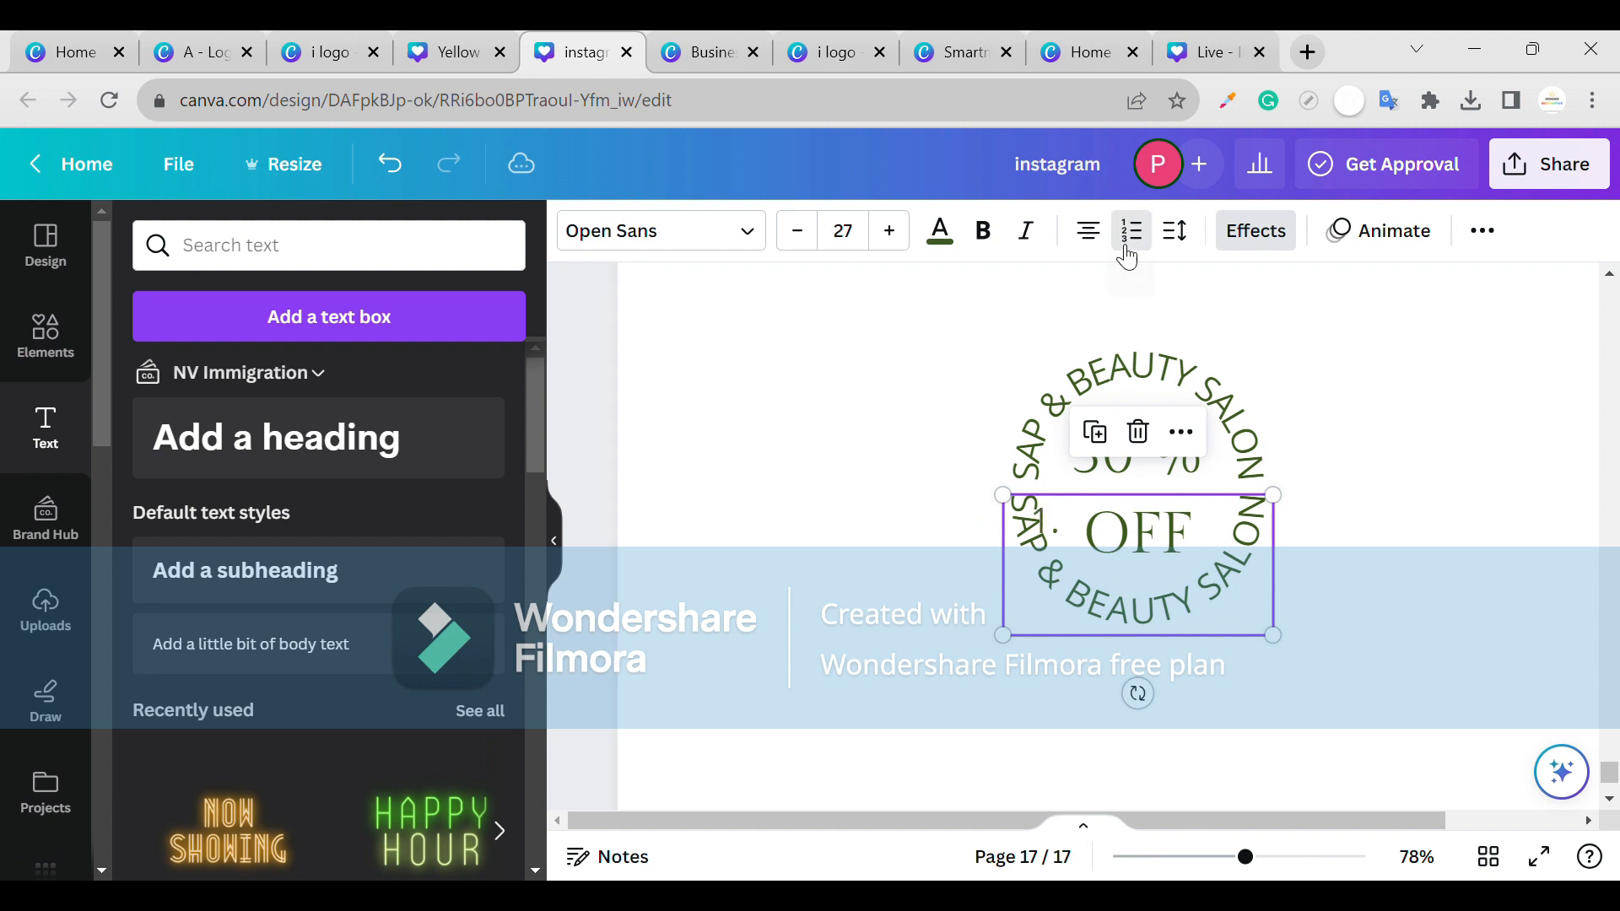
click(1416, 449)
- Search the elements library for "ONE DOT" and "Single dot" and browse the matching graphics
ctrl+scroll(1416, 450, up, 5)
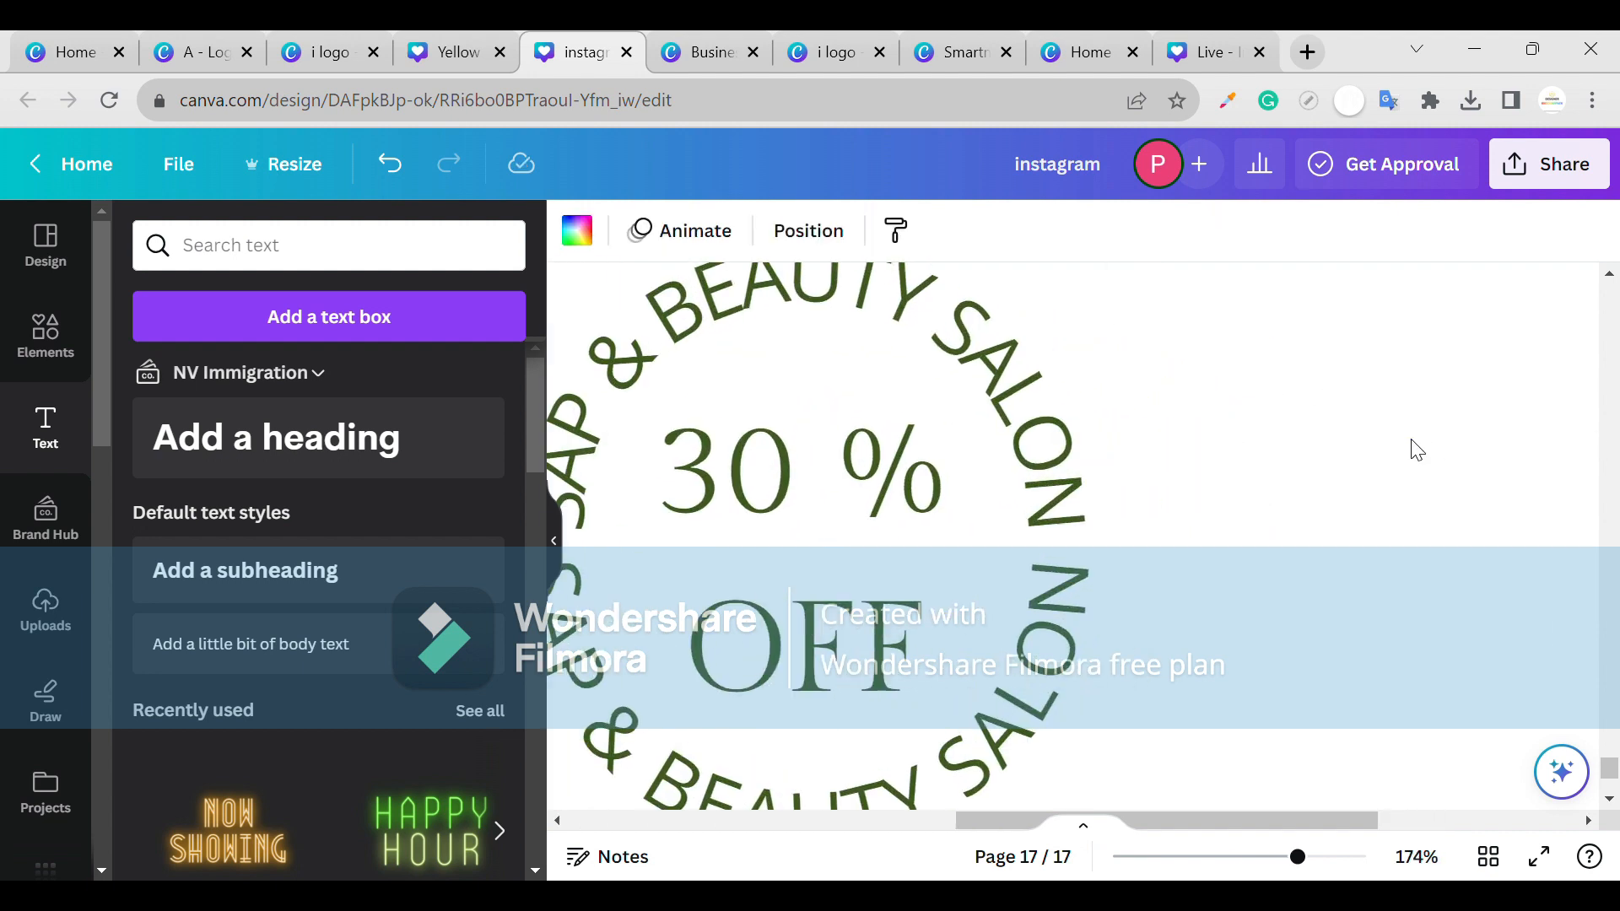
ctrl+scroll(1417, 450, down, 1)
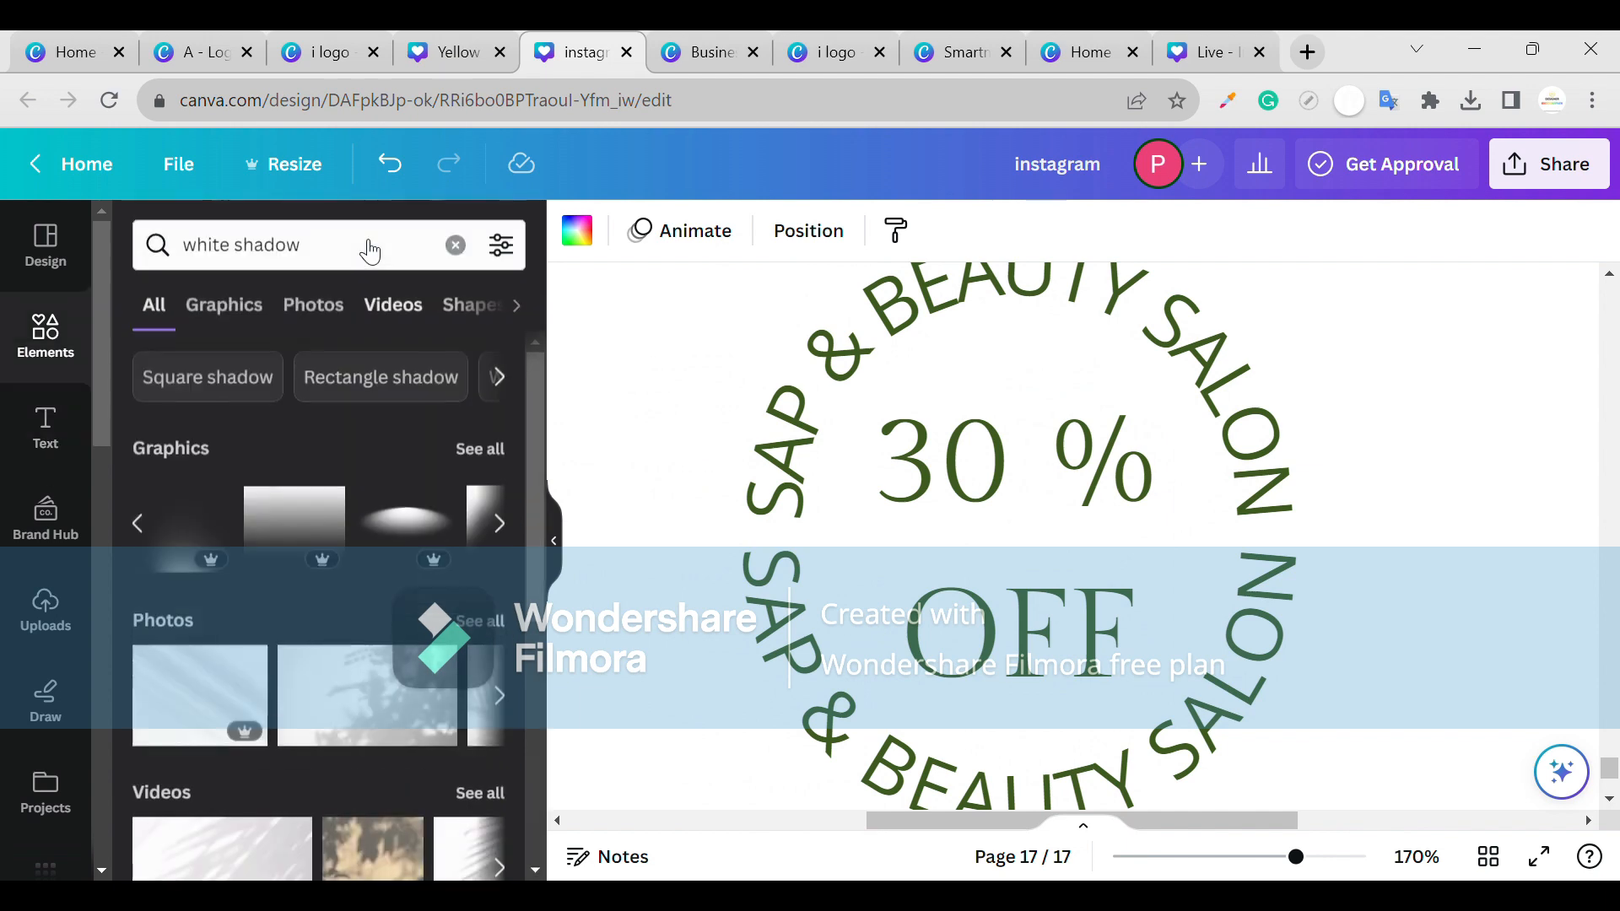
click(454, 245)
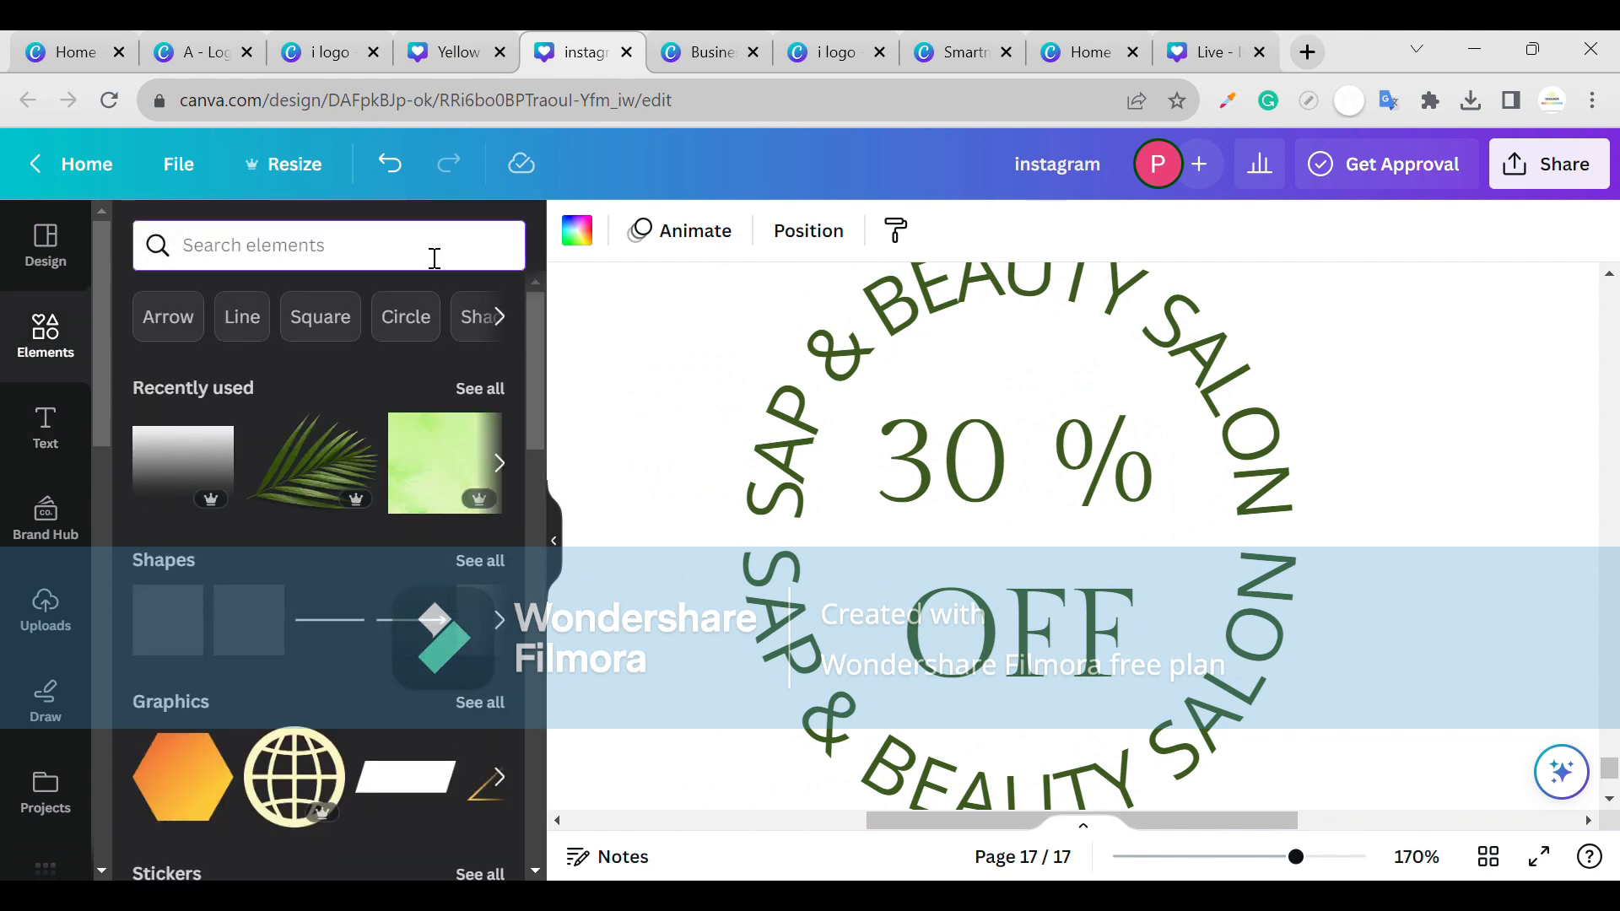
text(ONE DOT)
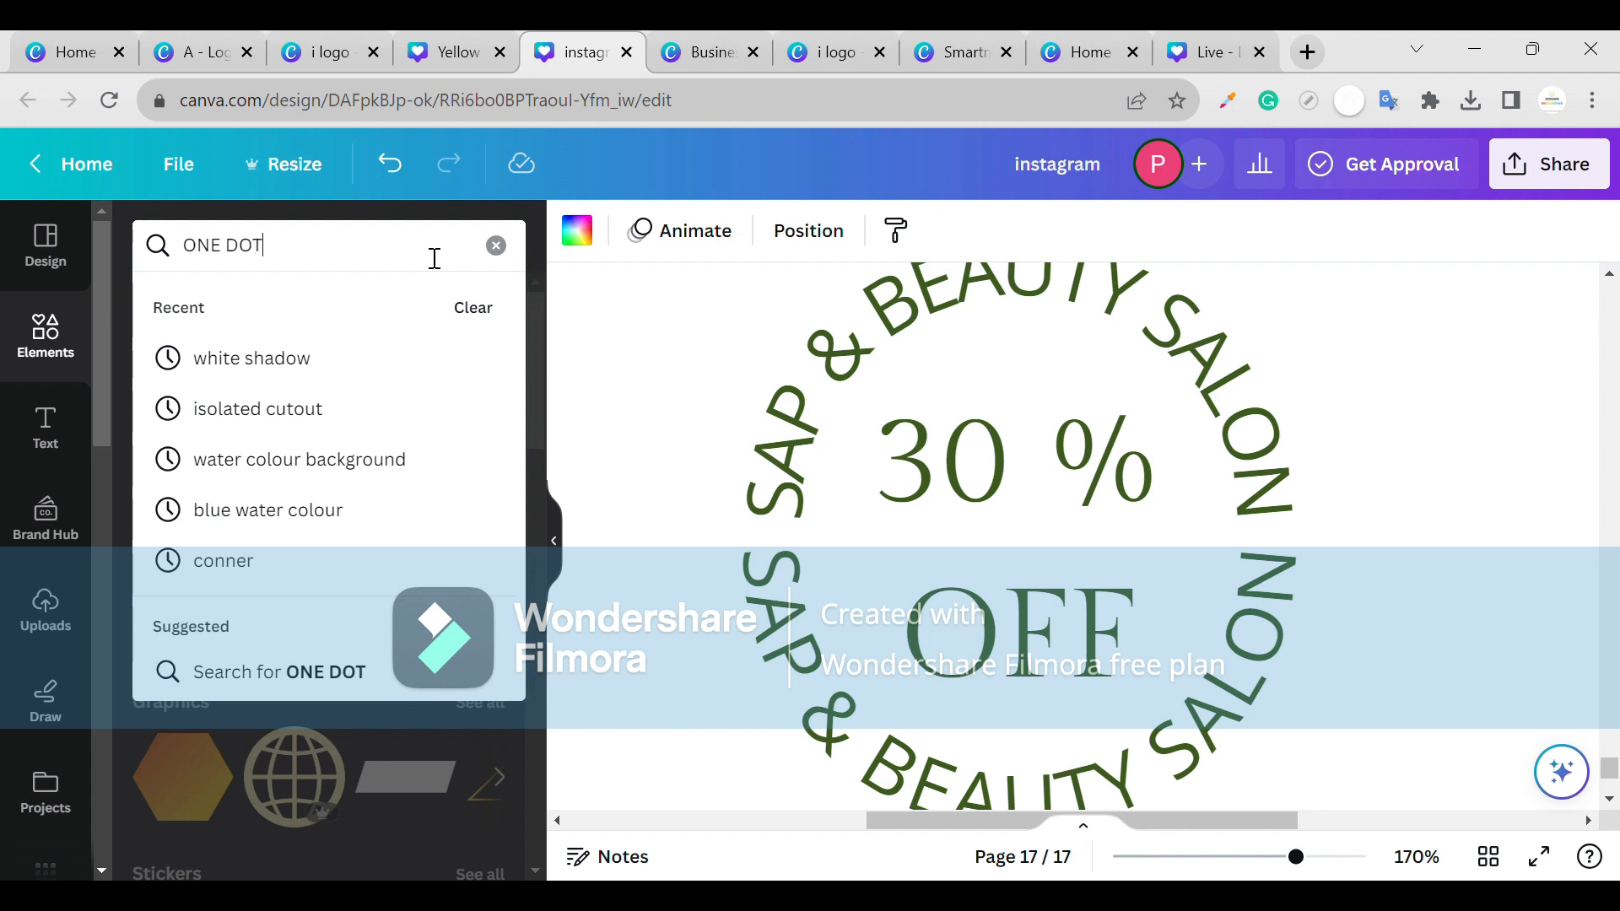
key(Return)
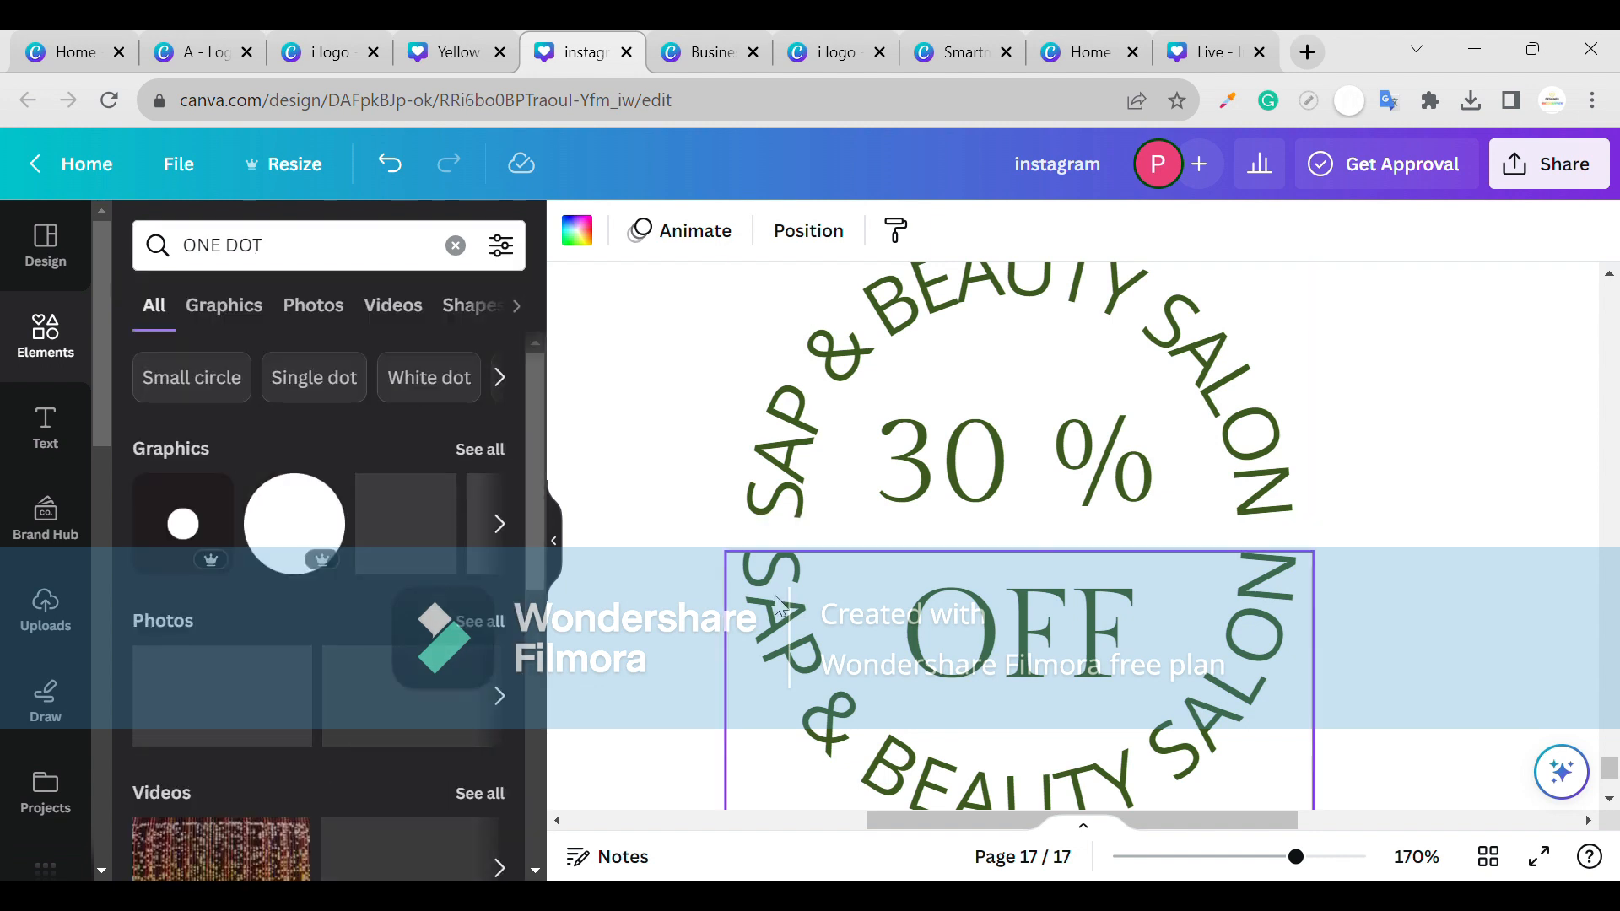
click(493, 524)
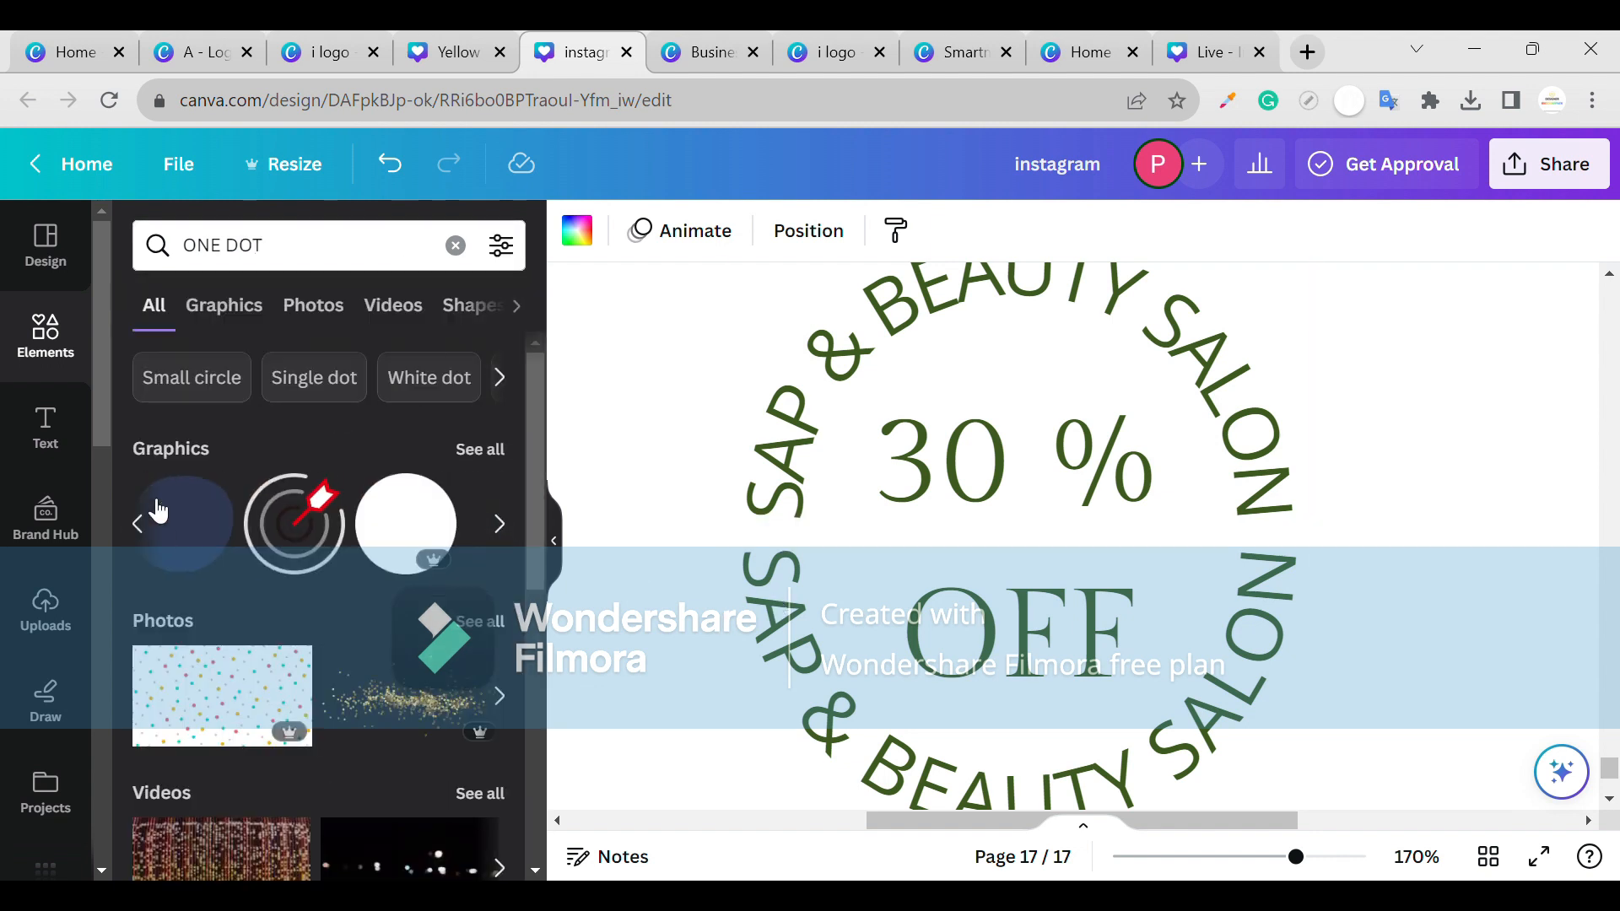
click(337, 376)
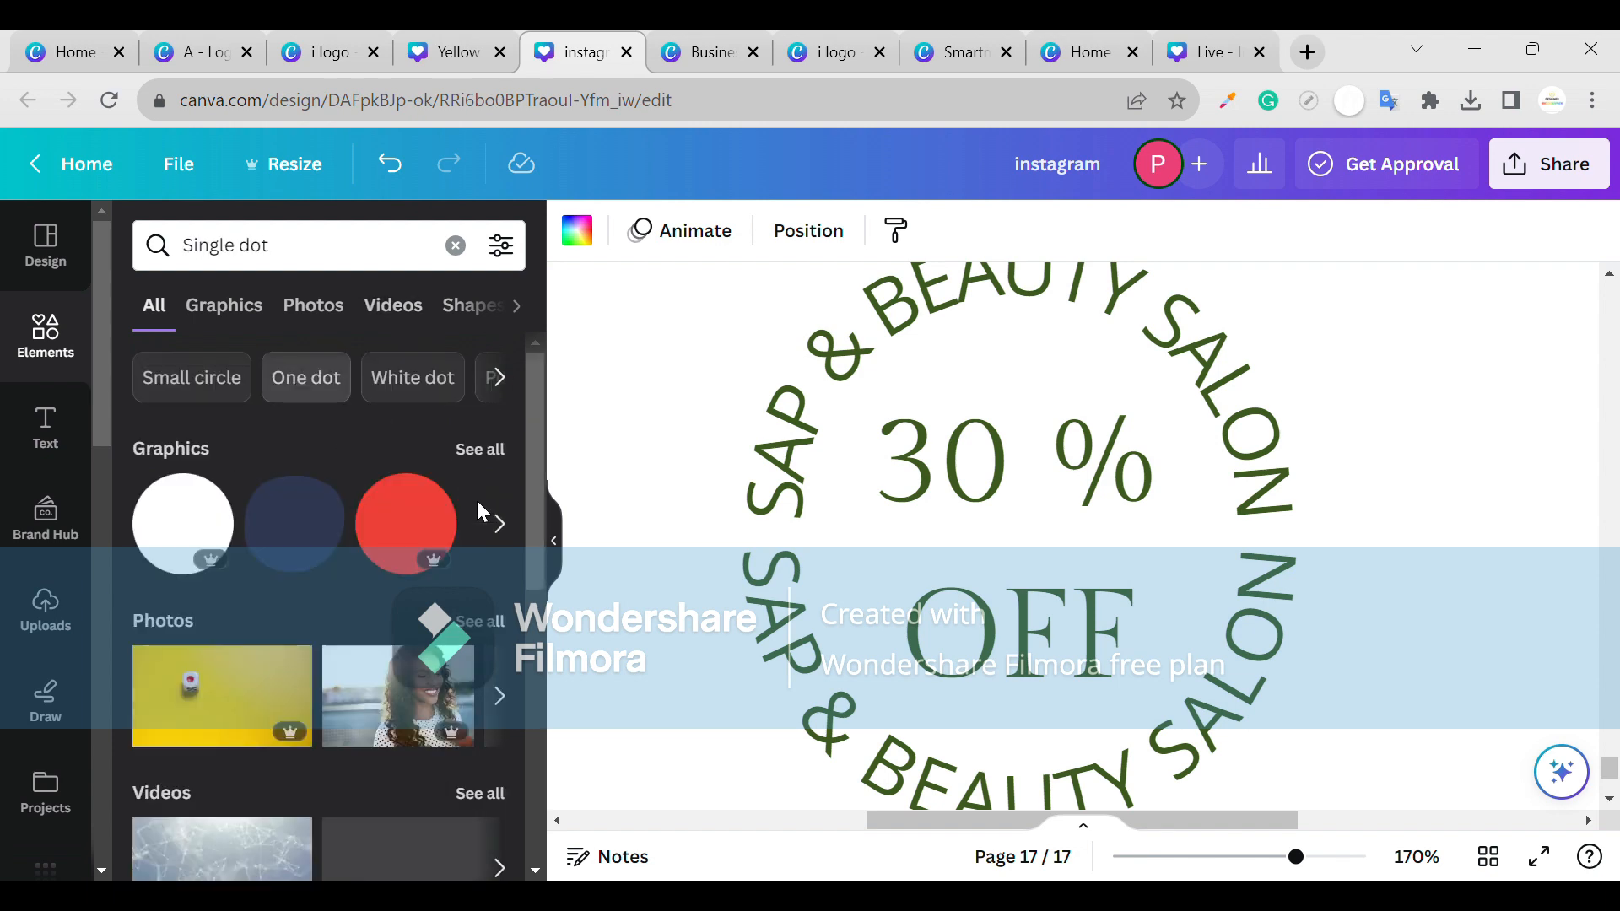
click(502, 520)
click(500, 520)
click(498, 518)
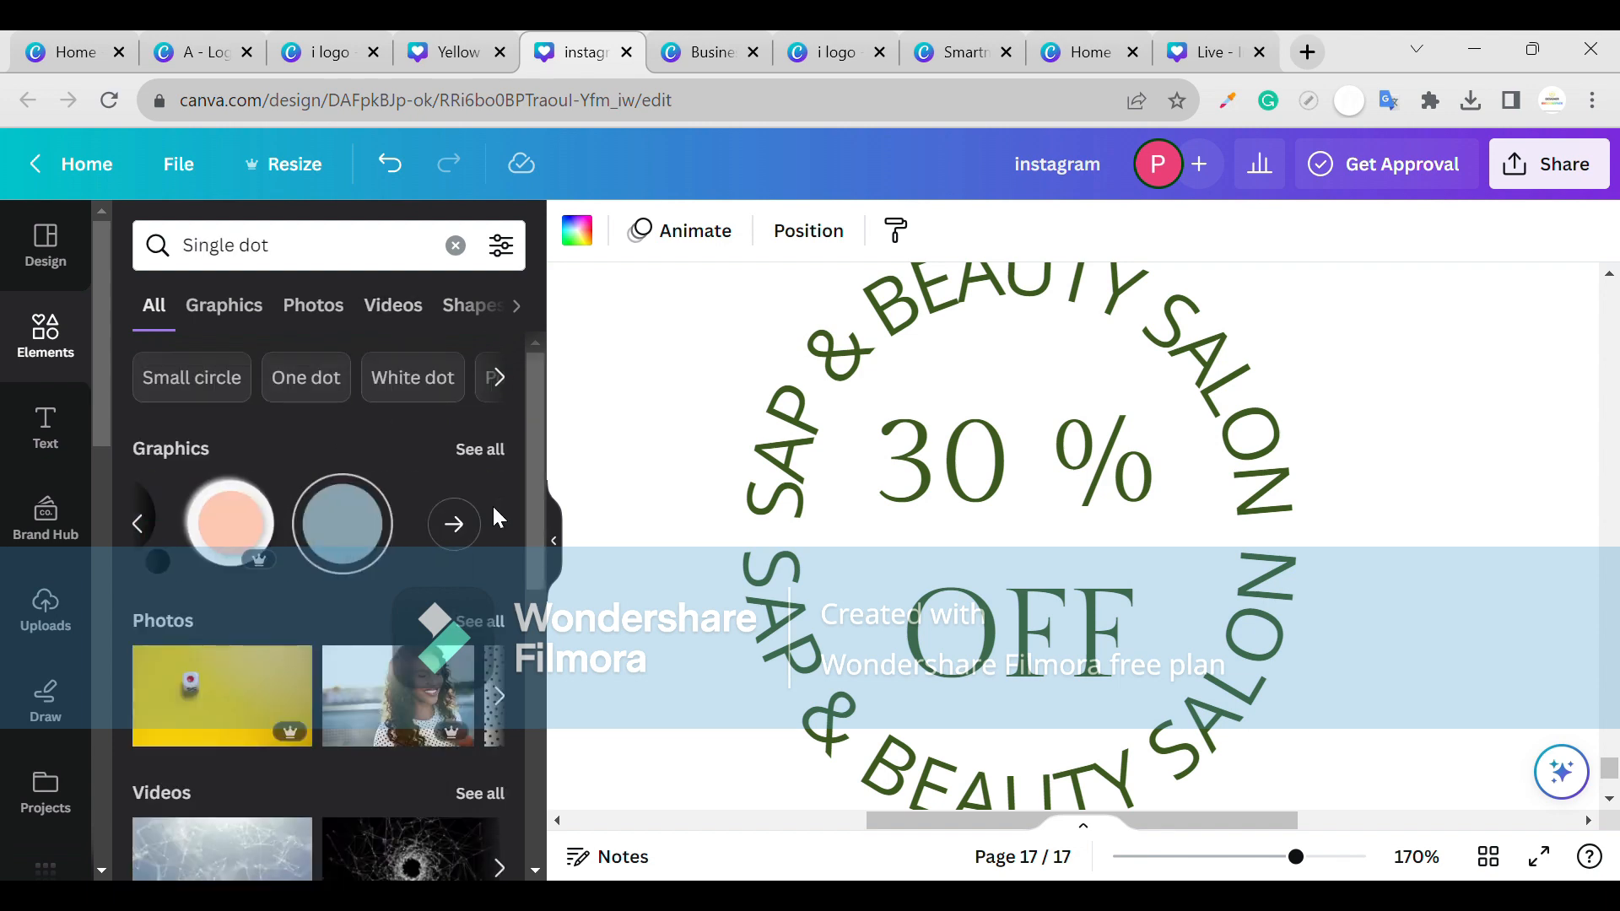
- Add a heading text box containing only ".", enlarge it to size 51.3 and place it in the left gap between the curved lines
click(42, 441)
scroll(400, 523, down, 3)
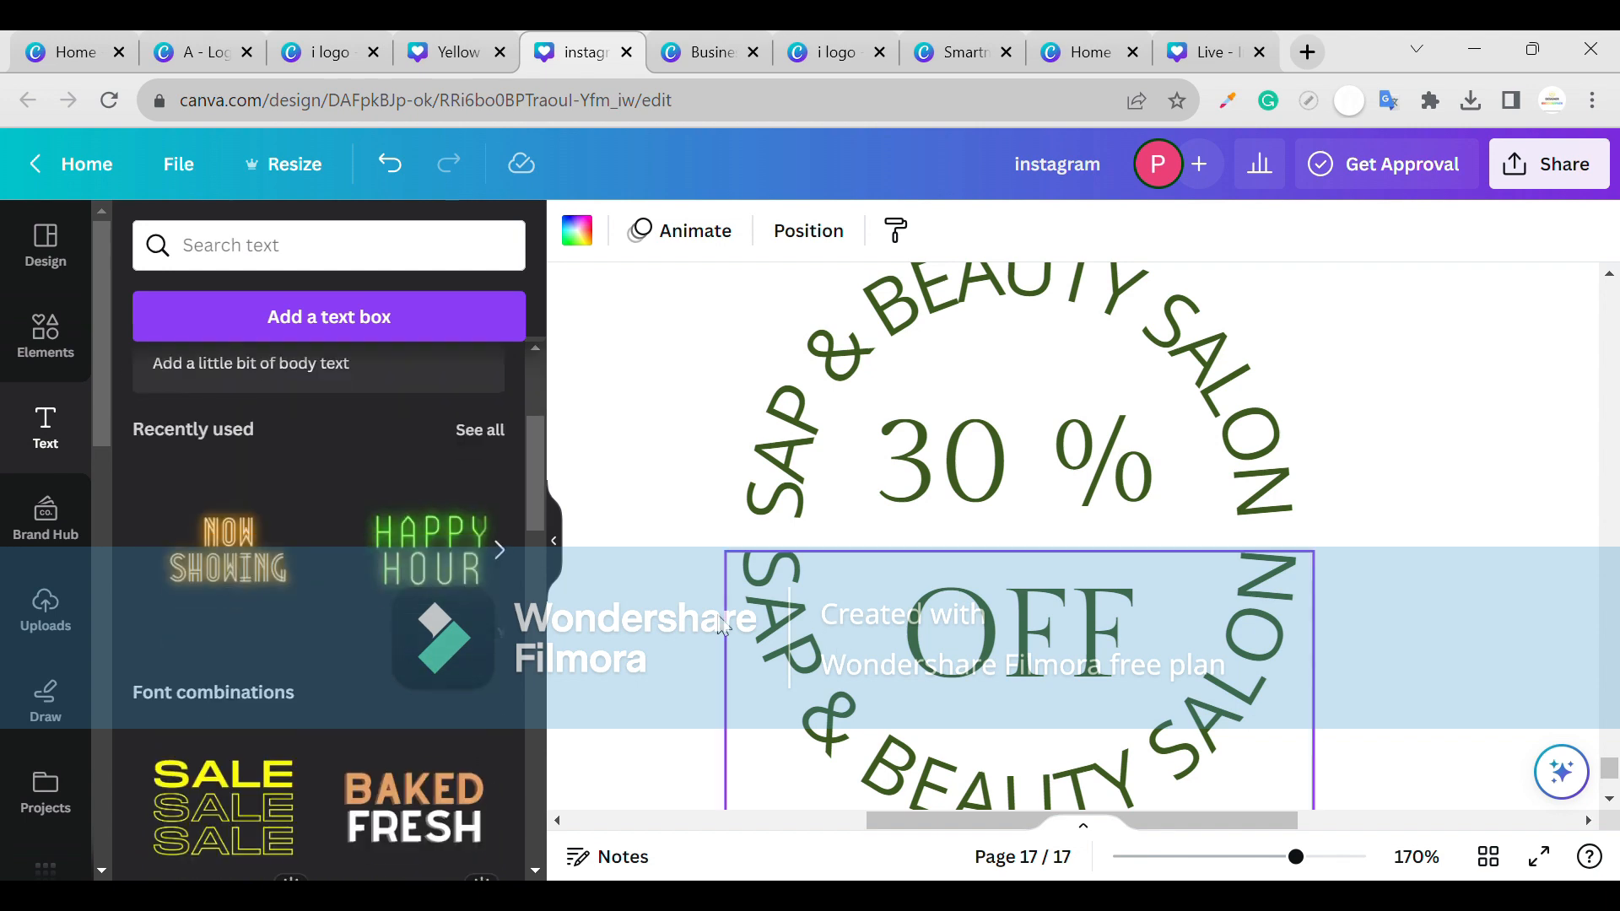
scroll(928, 624, down, 3)
scroll(412, 489, up, 3)
click(405, 454)
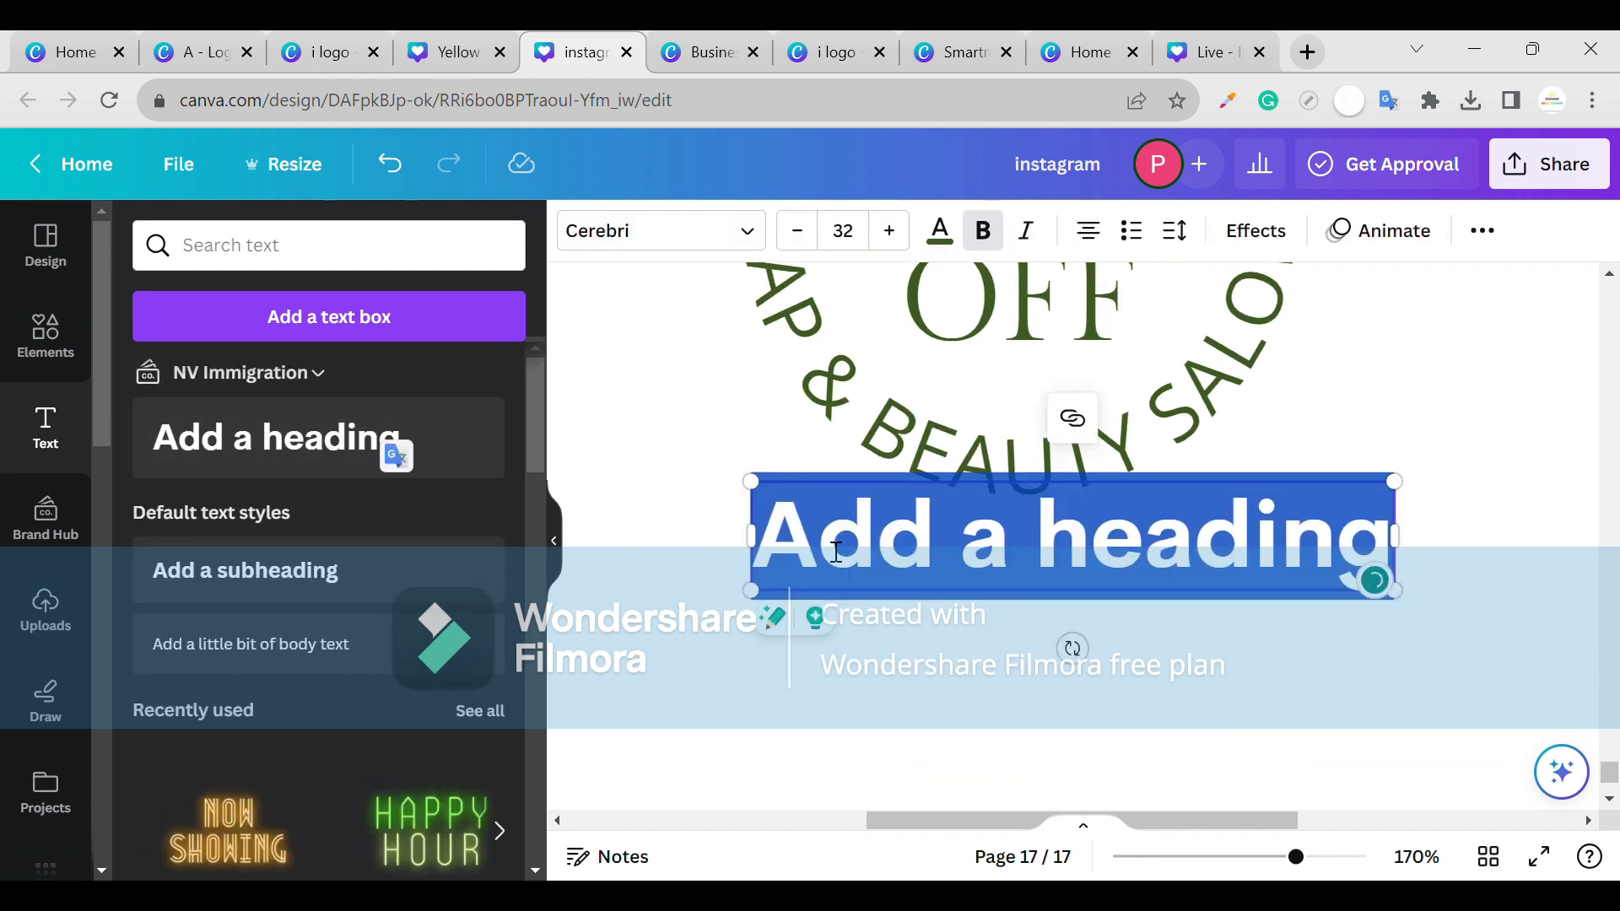
text(.)
drag(1058, 482, 1043, 429)
click(1104, 502)
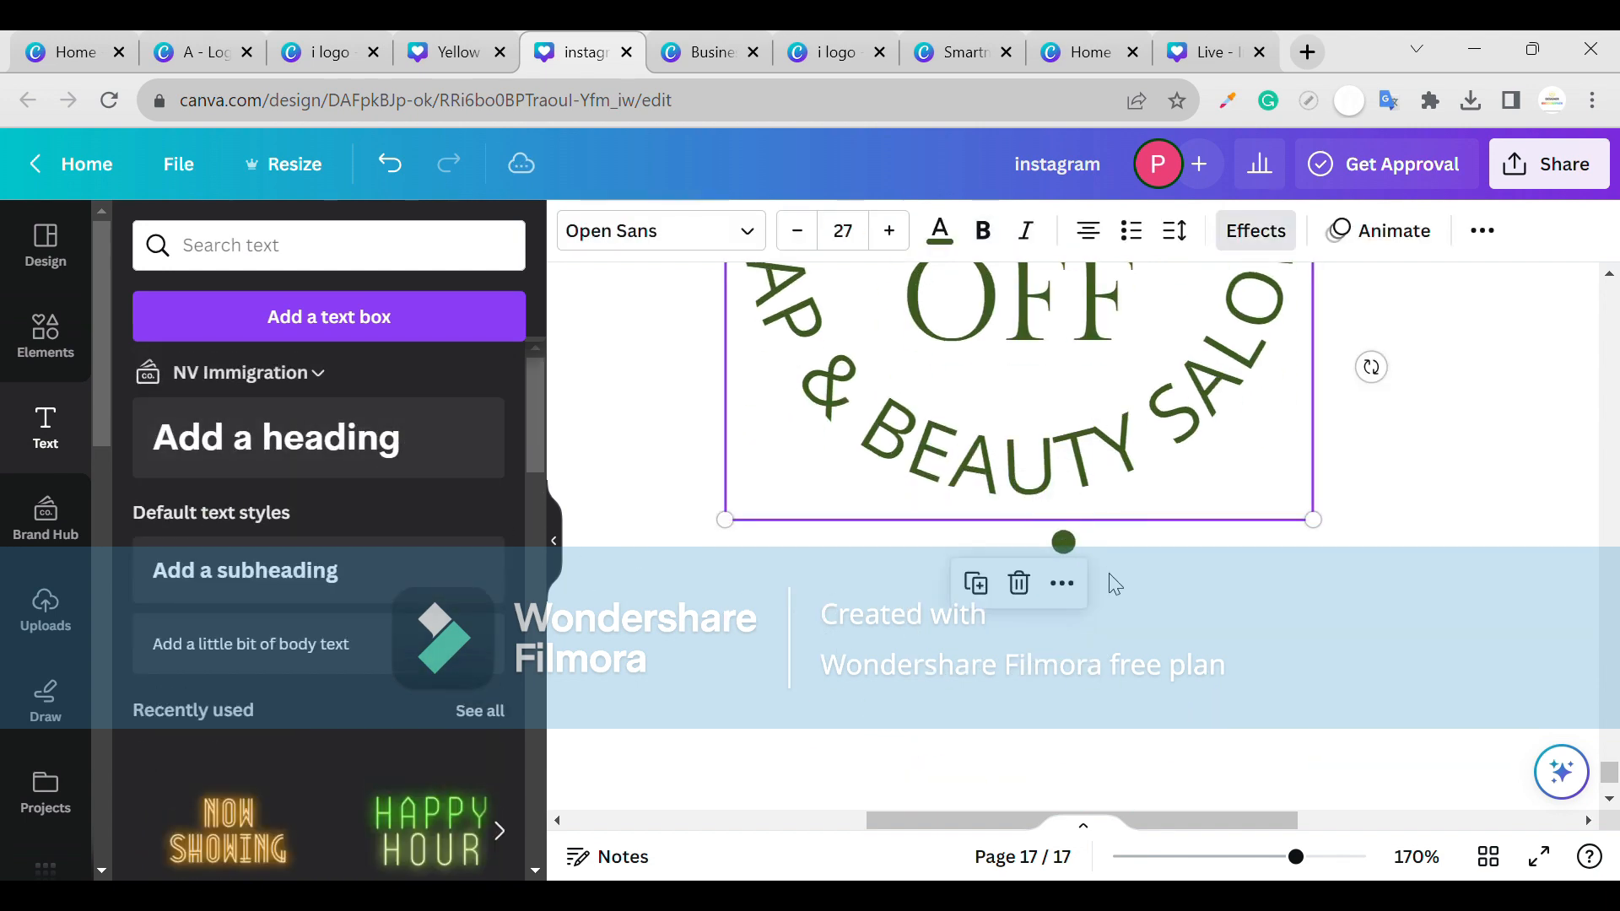
drag(1085, 555, 800, 510)
scroll(879, 468, up, 3)
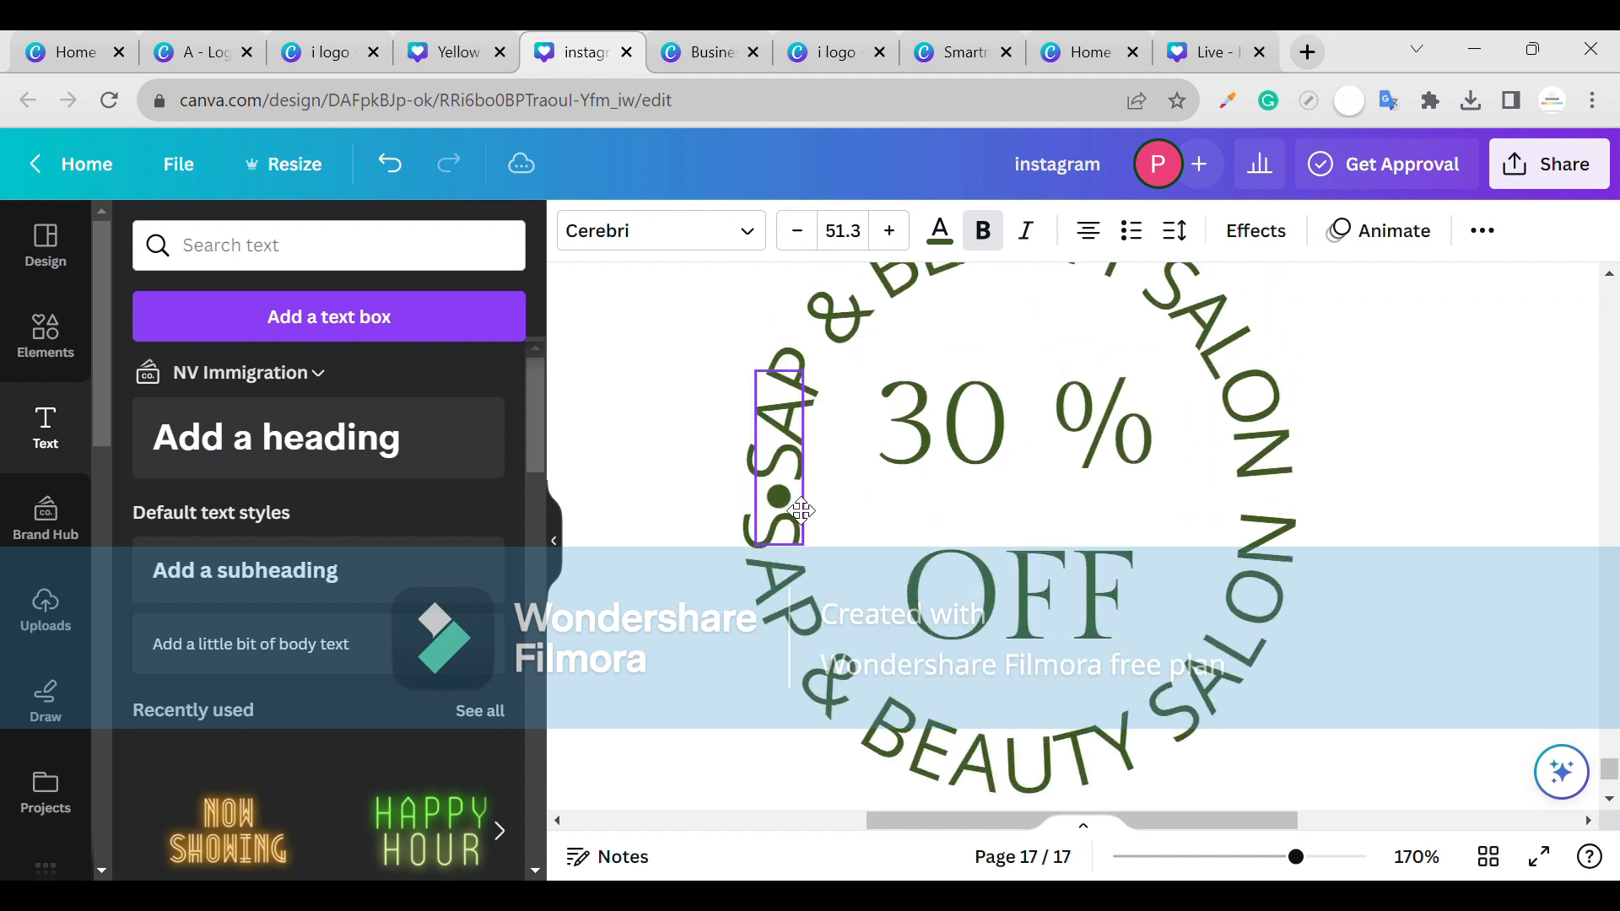
- Nudge the lower curved line down and the upper curved line up to open space around the left dot
click(764, 574)
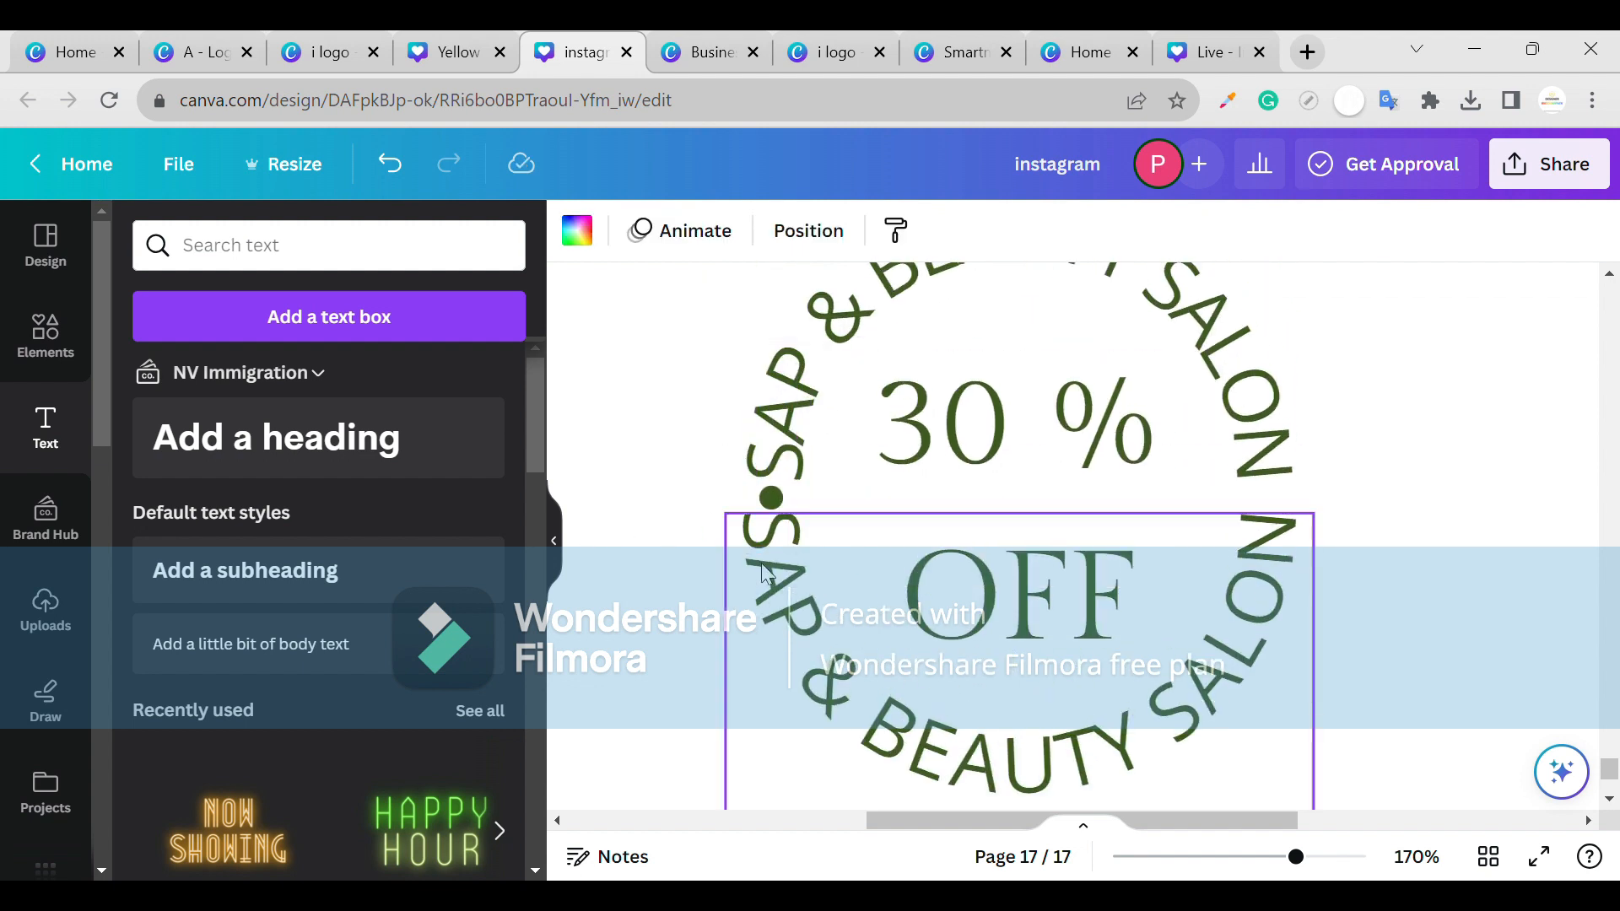
key(Down)
key(Down)
key(Down)
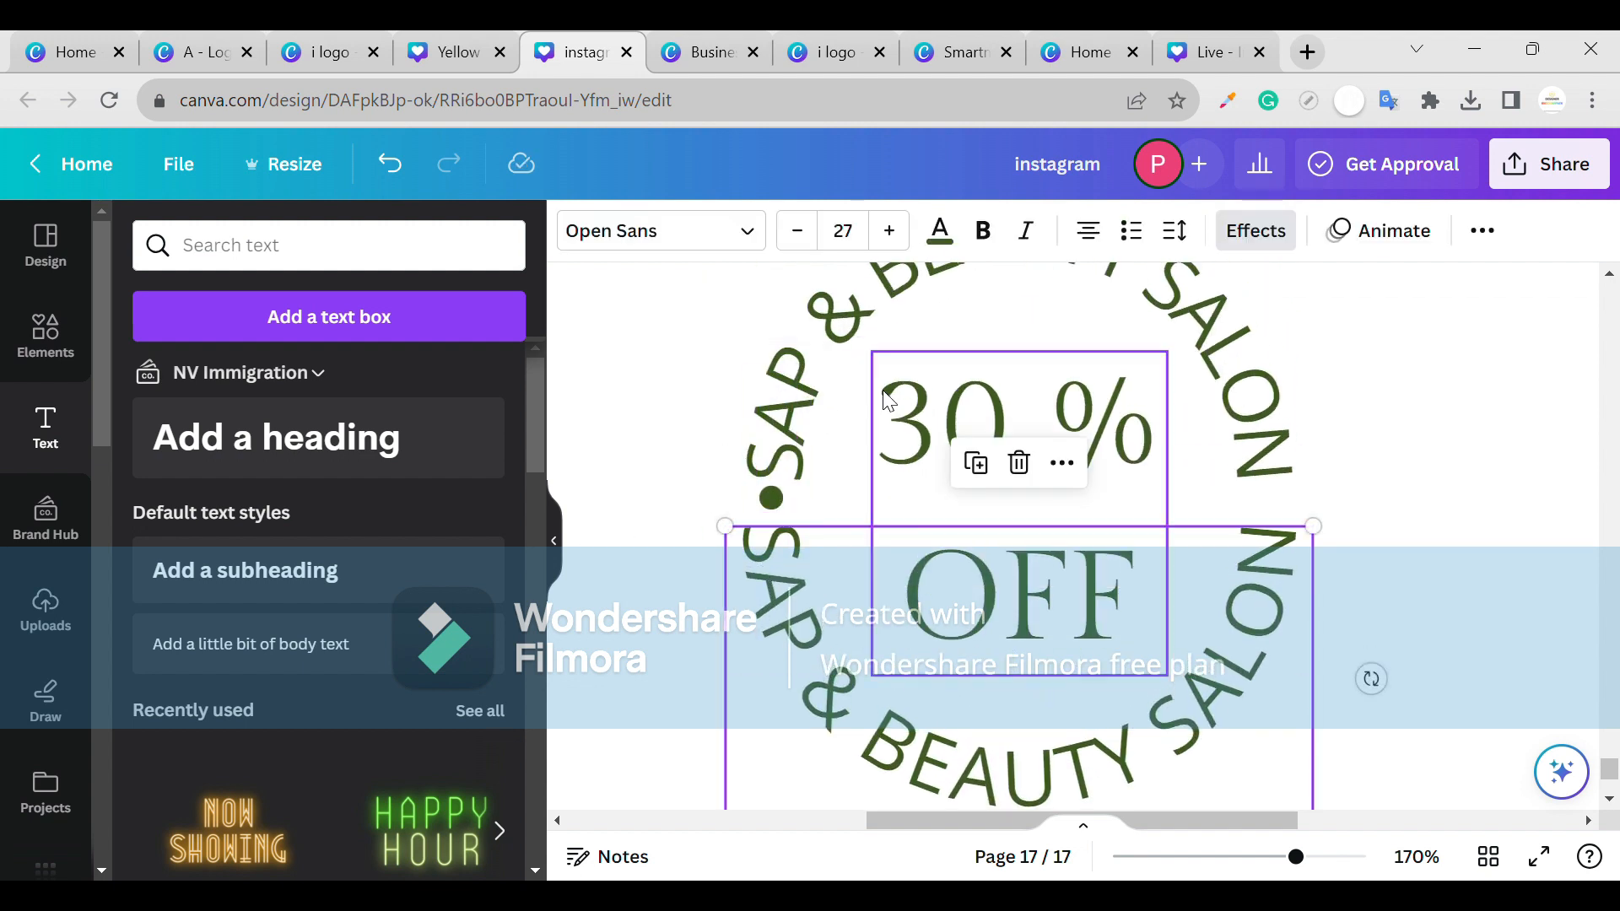
click(869, 361)
key(Up)
key(Up)
key(Up)
key(Up)
key(Up)
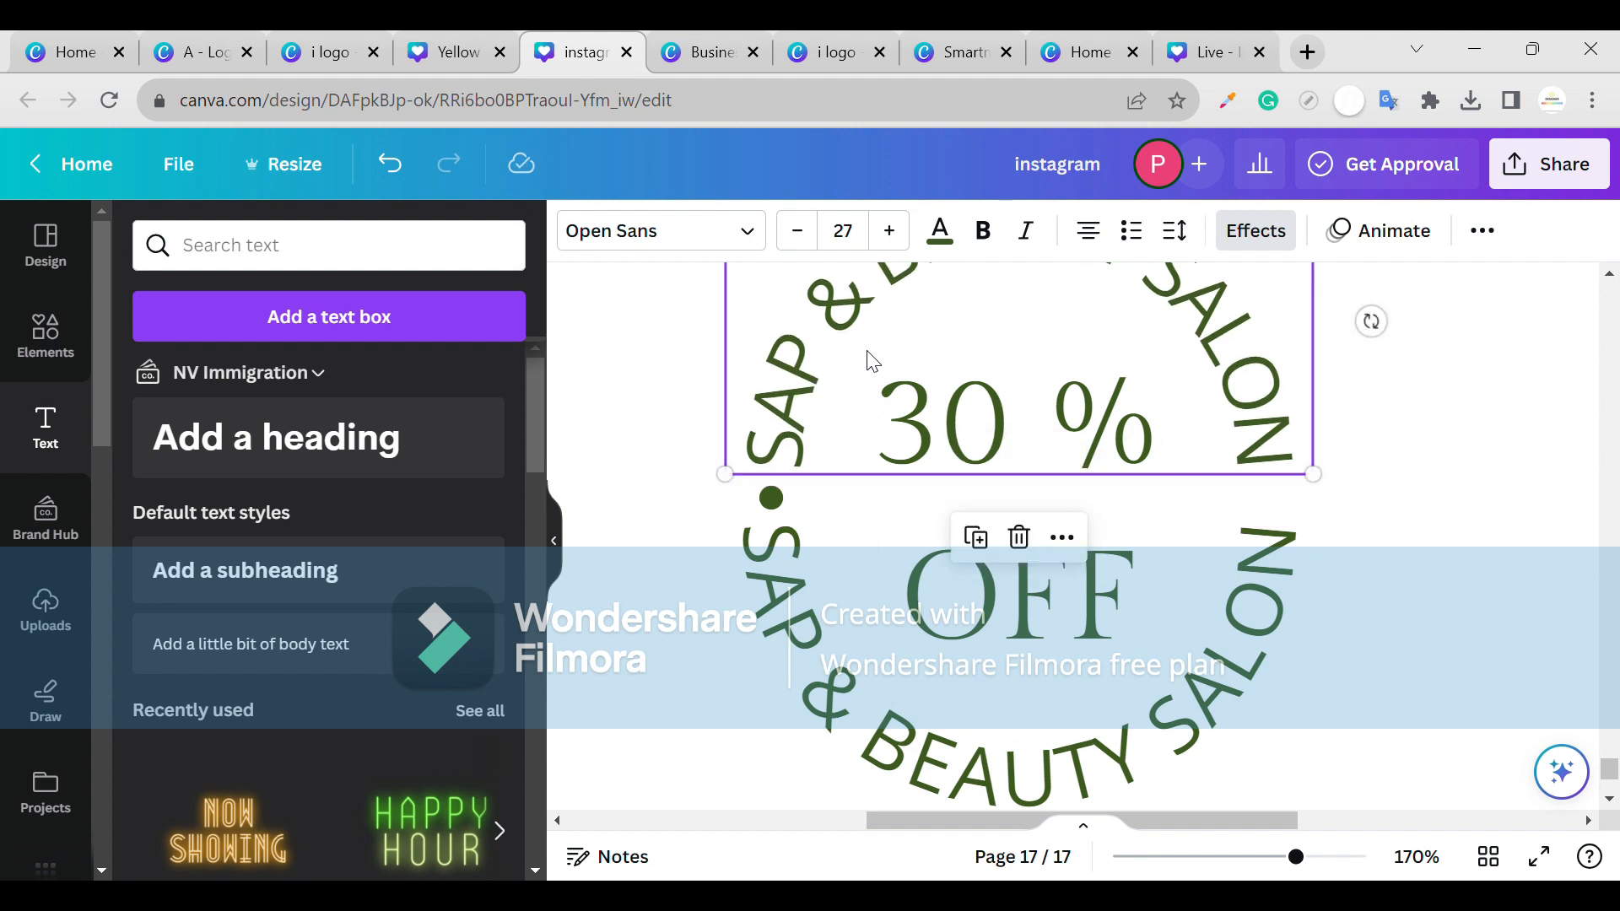
- Duplicate the dot into the right gap between the curved lines and move "30 % OFF" up to the badge's centre
click(779, 496)
key(ctrl+d)
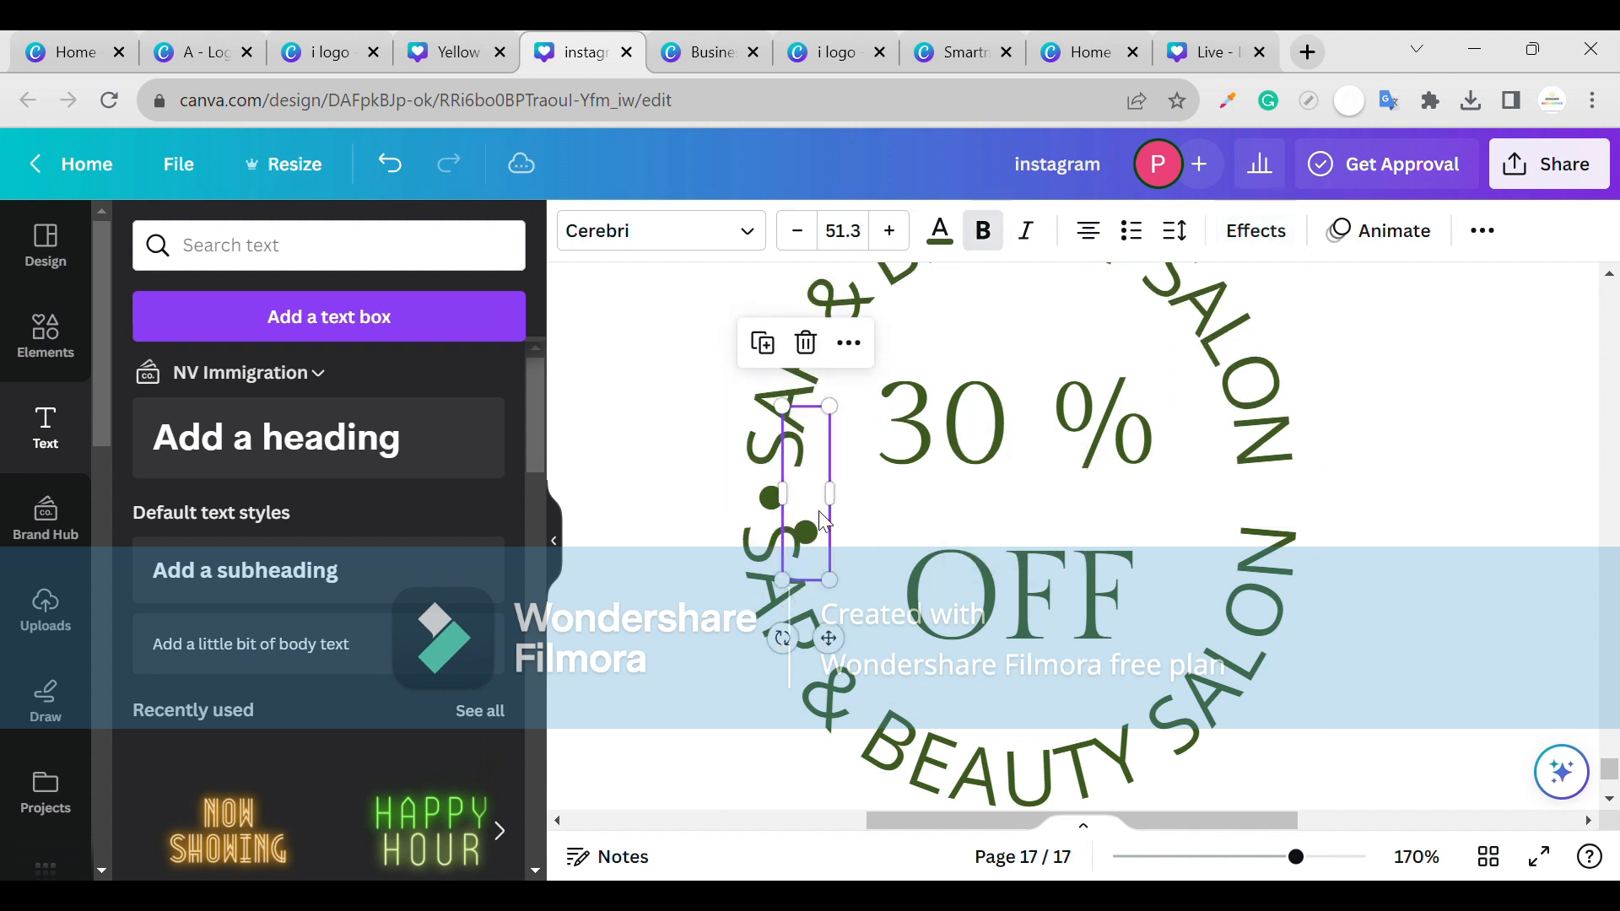
drag(822, 519, 1279, 485)
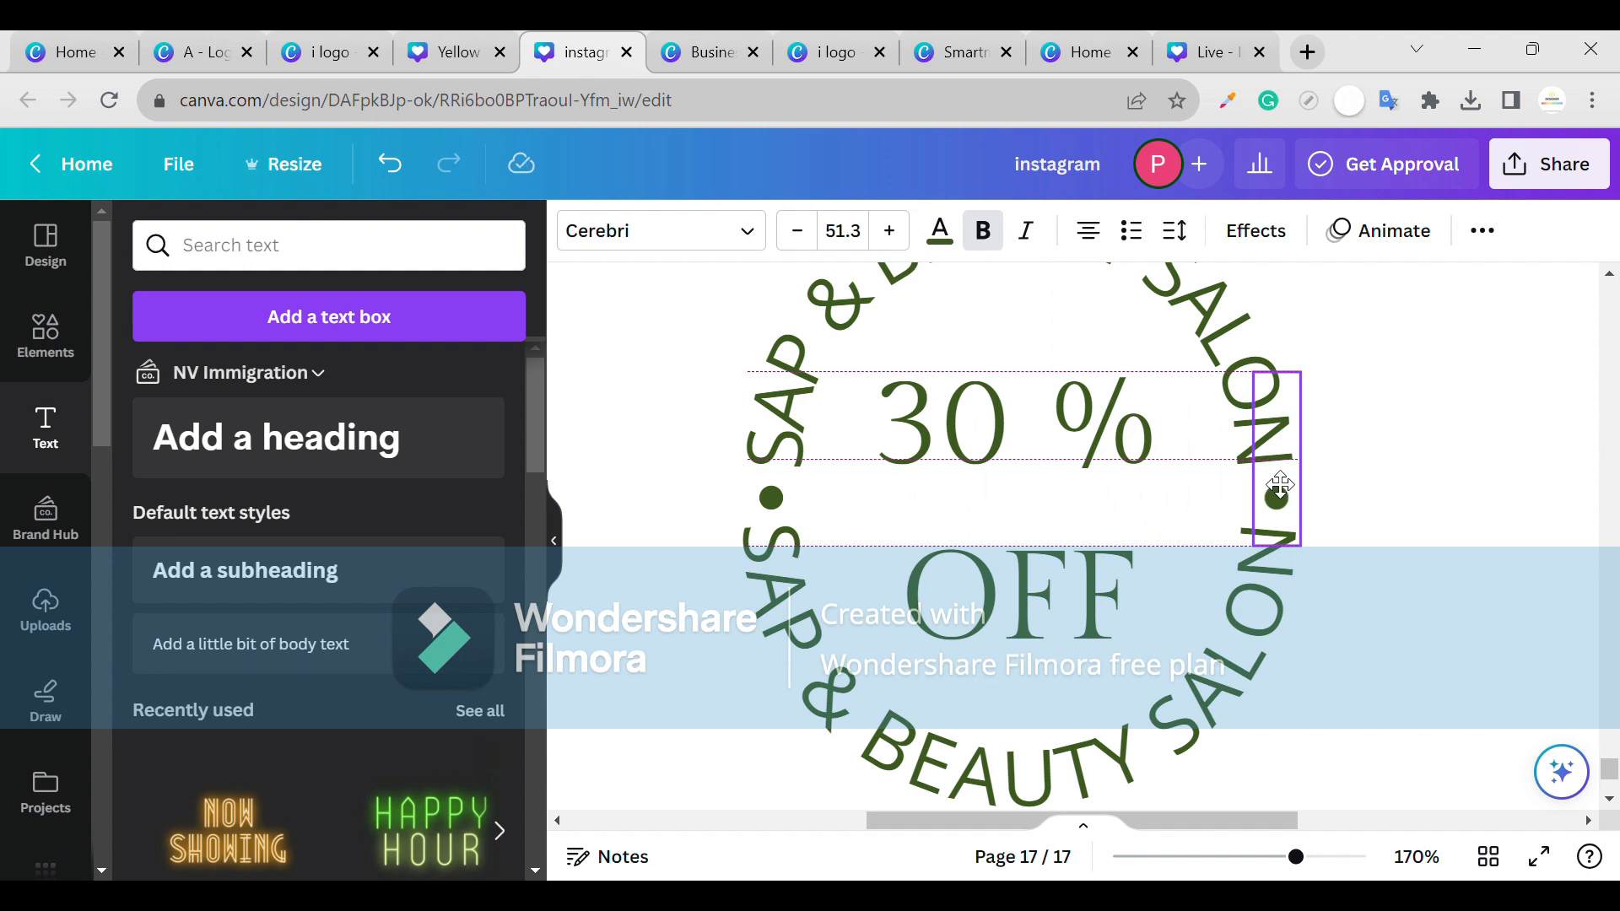
click(1052, 459)
drag(1052, 459, 1067, 426)
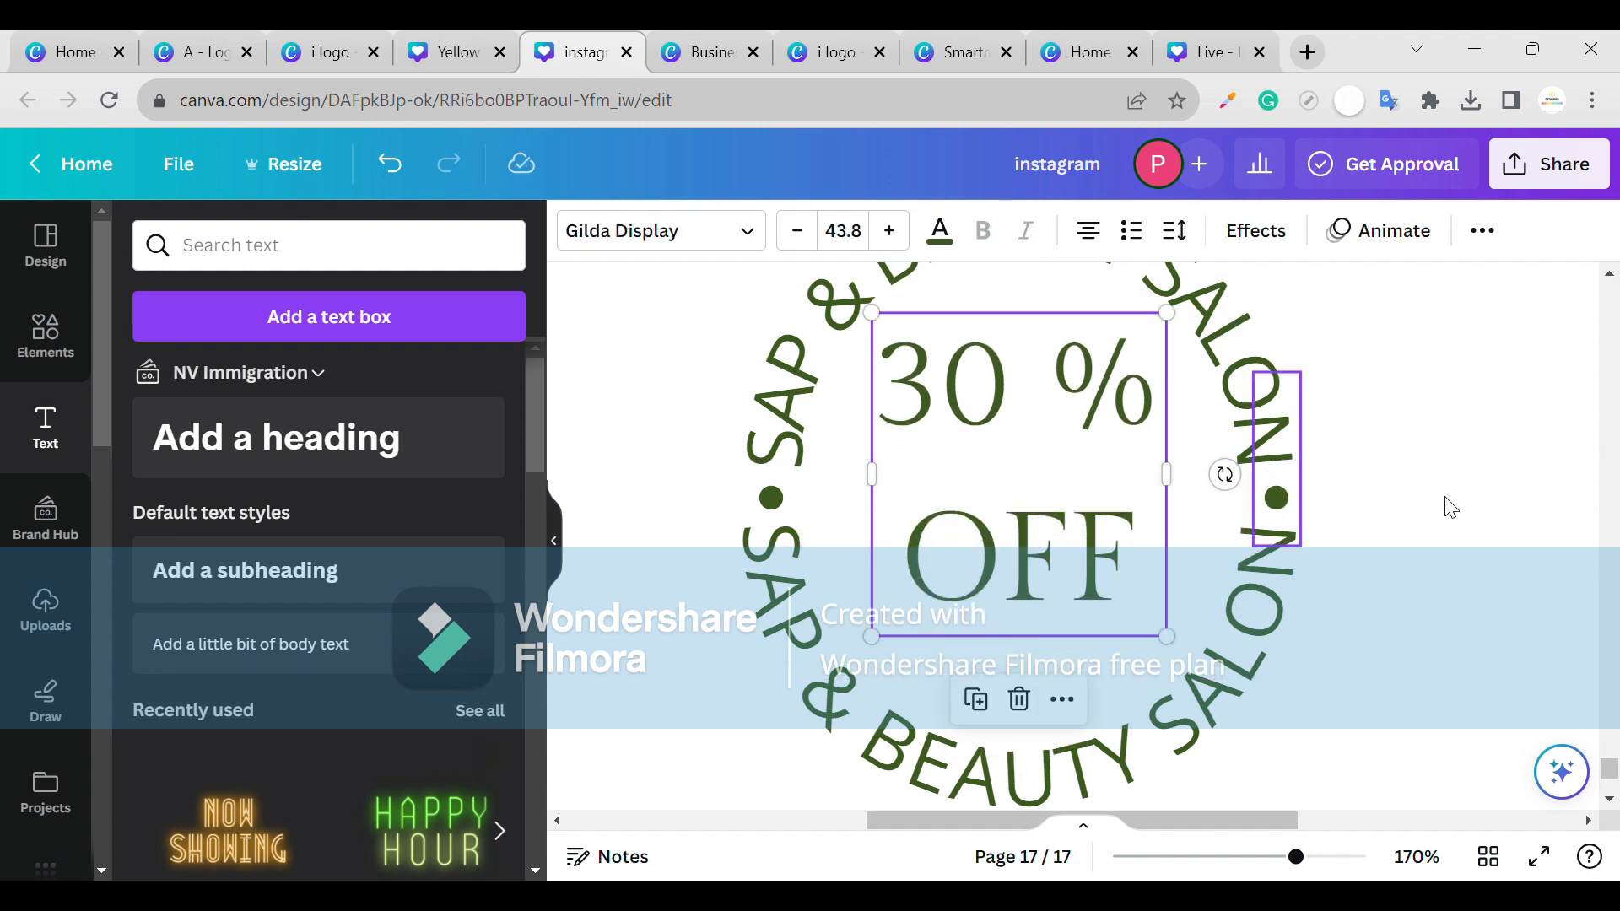
- Group all the badge's text elements and scale the group down to roughly half its size
scroll(1453, 503, up, 1)
drag(1448, 404, 769, 774)
click(954, 351)
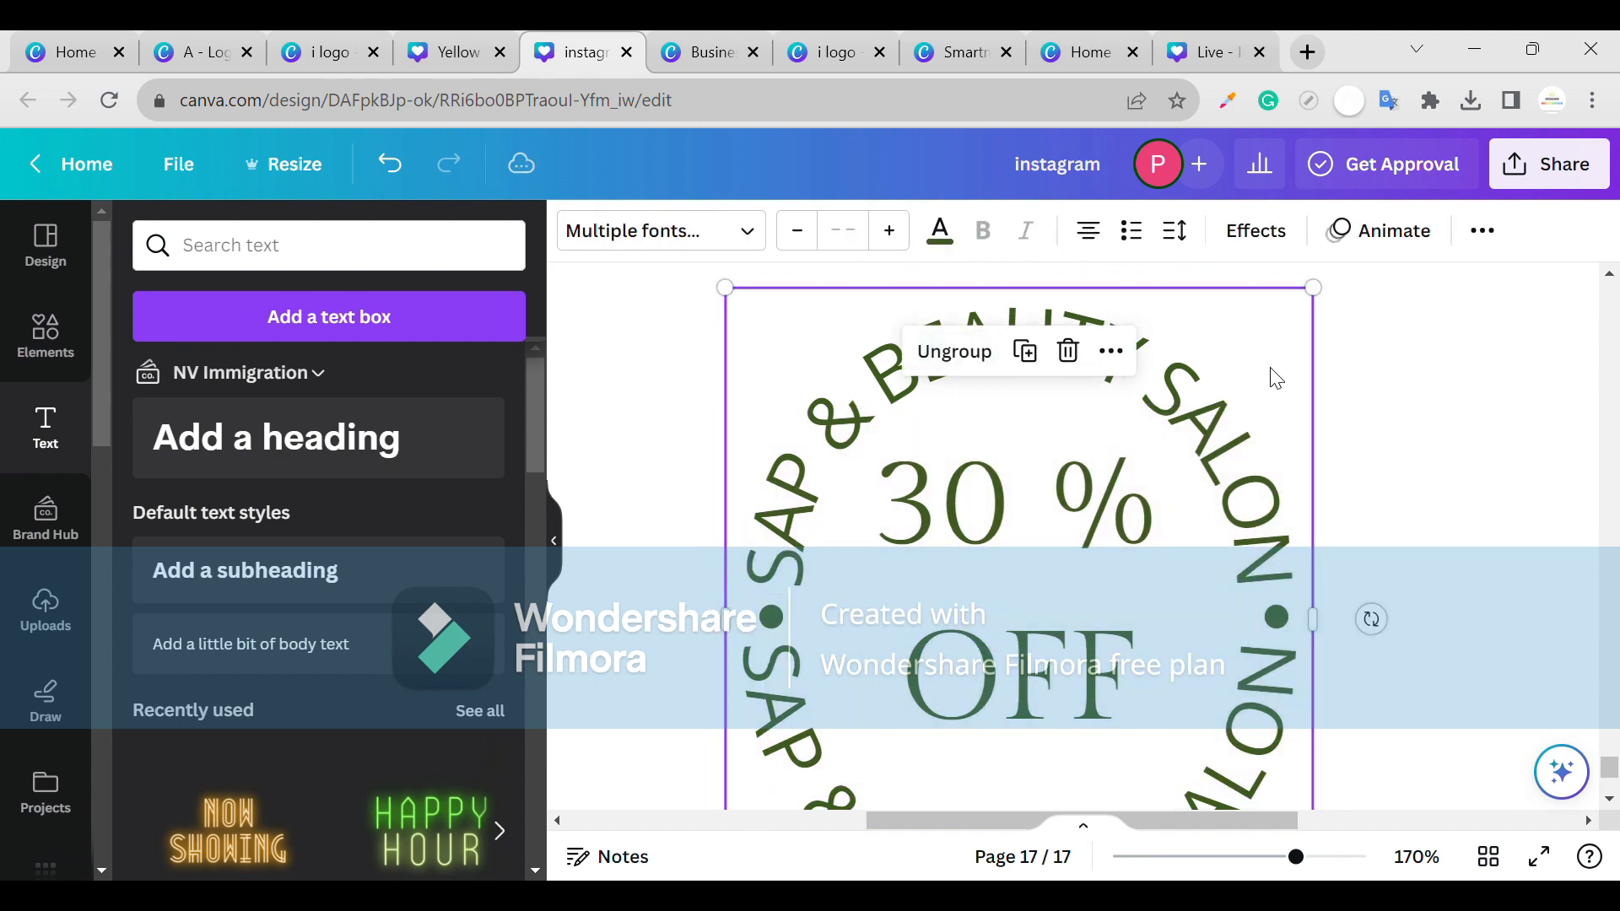
drag(1332, 307, 1181, 523)
scroll(1181, 523, down, 2)
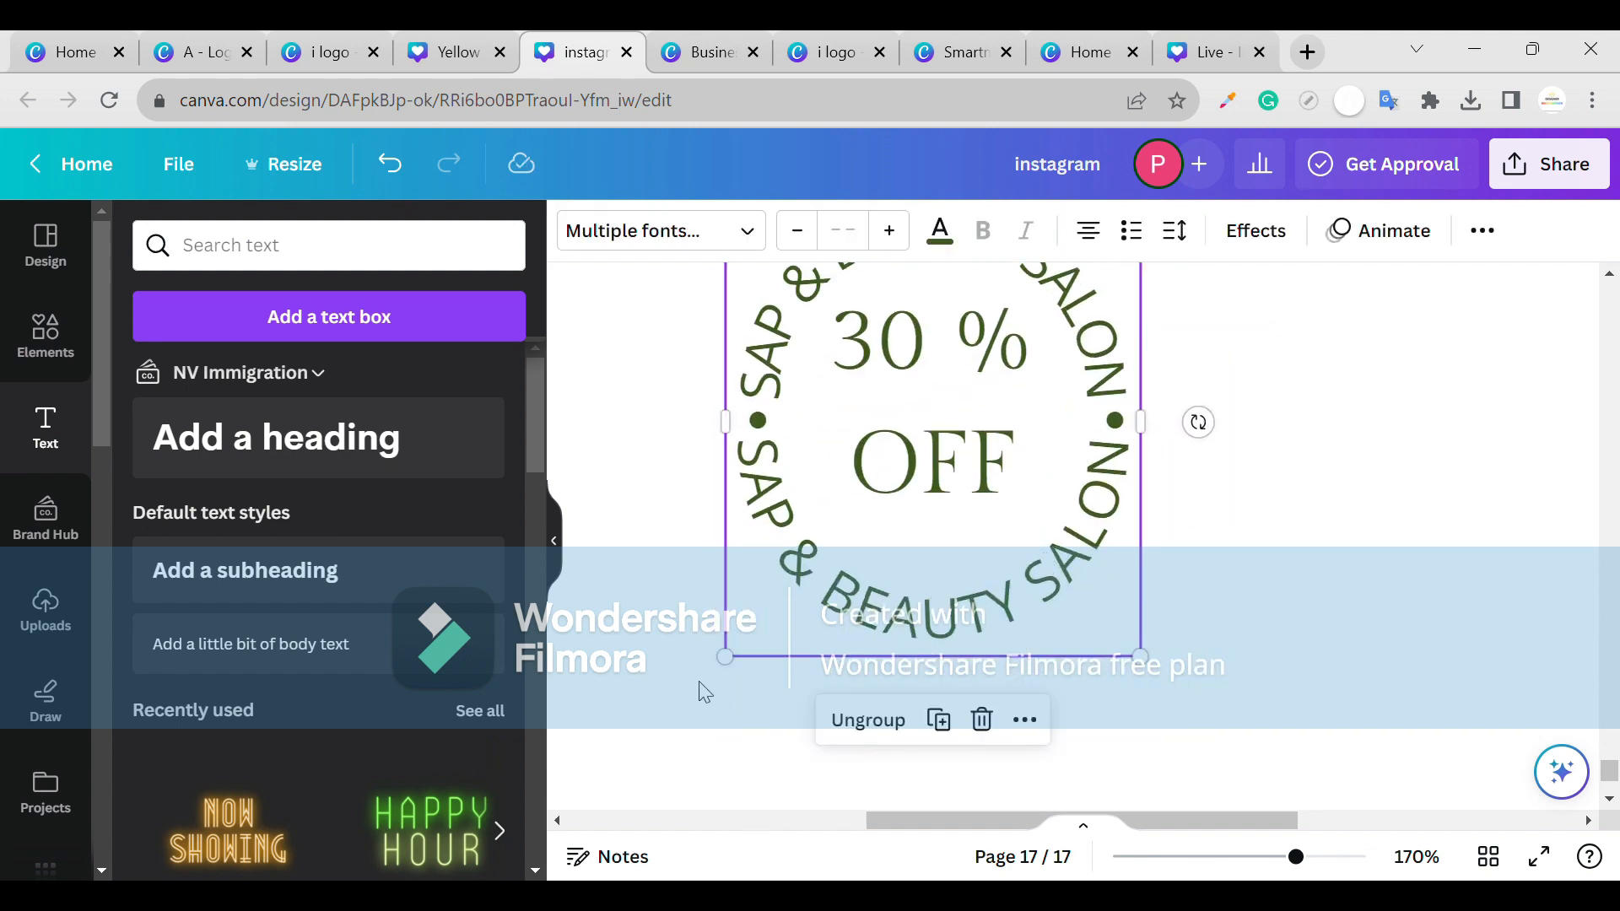
drag(736, 678, 868, 533)
scroll(1141, 453, up, 2)
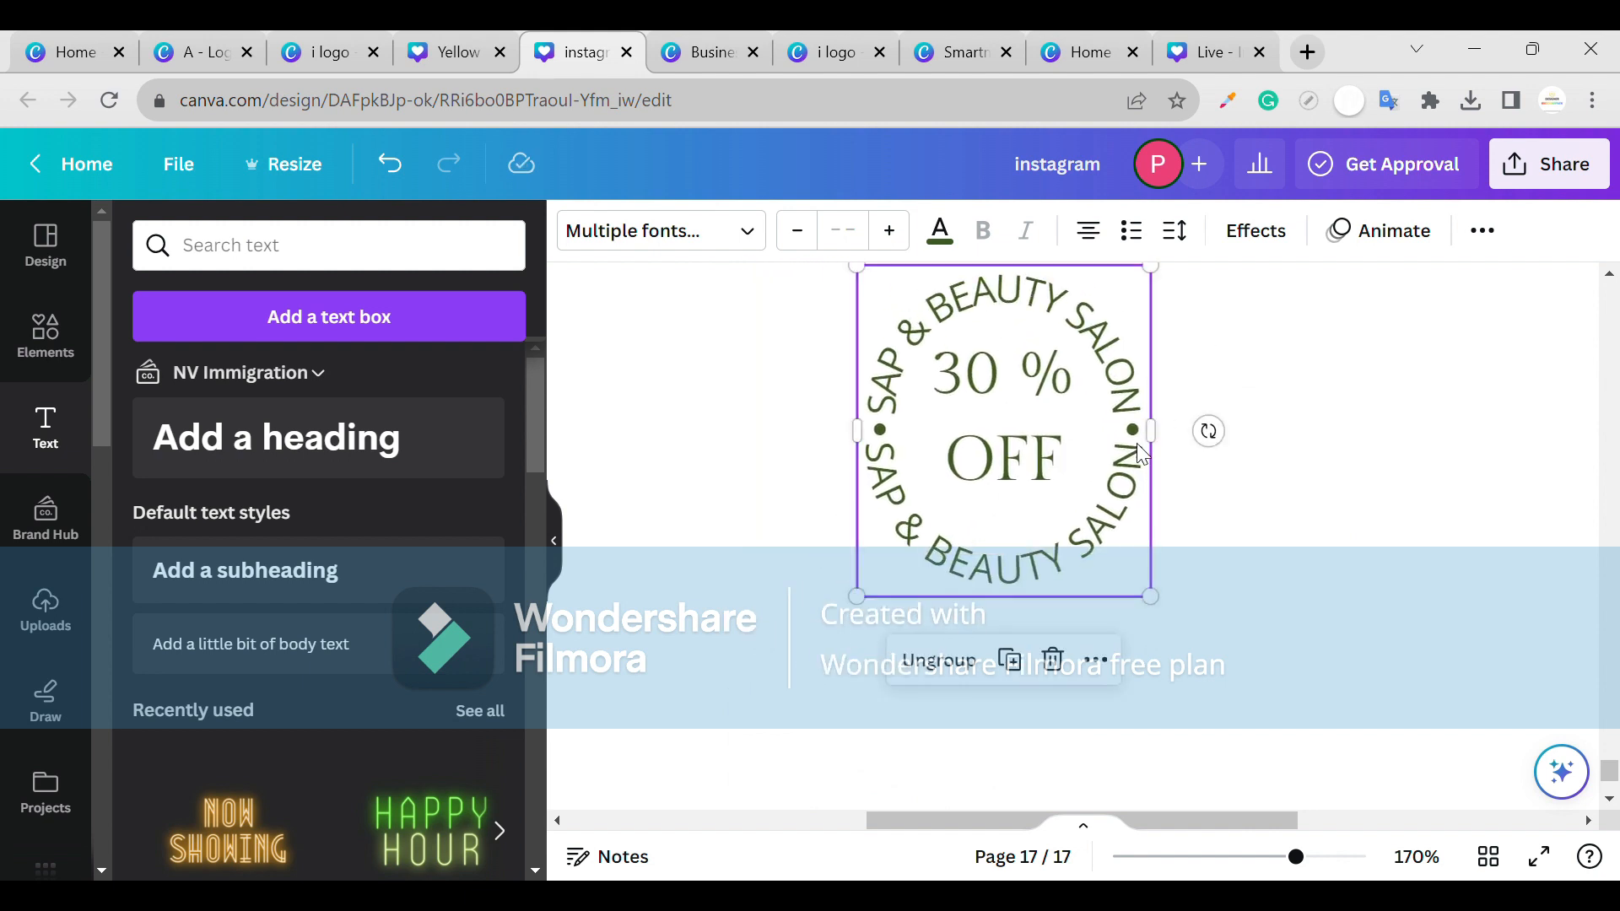
- Shift the right dot slightly outward to line up with the ends of the curved lines, and ungroup the badge
click(1288, 489)
click(1149, 479)
mouse_move(1176, 459)
mouse_down()
mouse_move(1196, 462)
mouse_move(1179, 435)
mouse_move(1226, 437)
mouse_move(1167, 441)
mouse_up()
click(1101, 533)
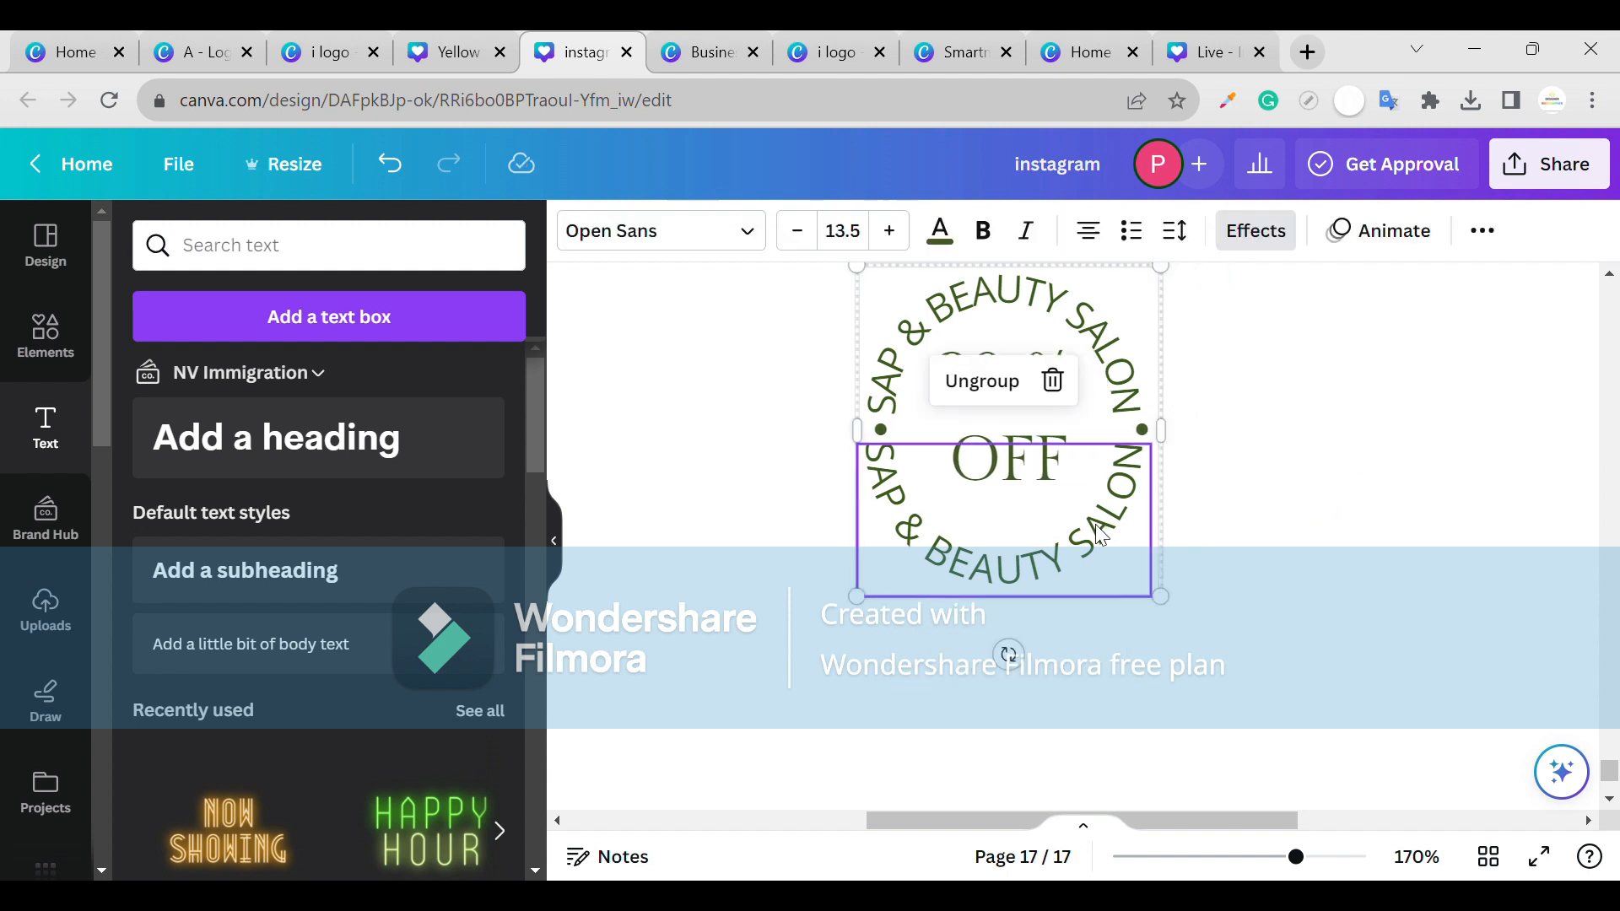
click(983, 382)
click(1223, 487)
- Set the curve of the lower "SAP & BEAUTY SALON" line to -56
click(910, 529)
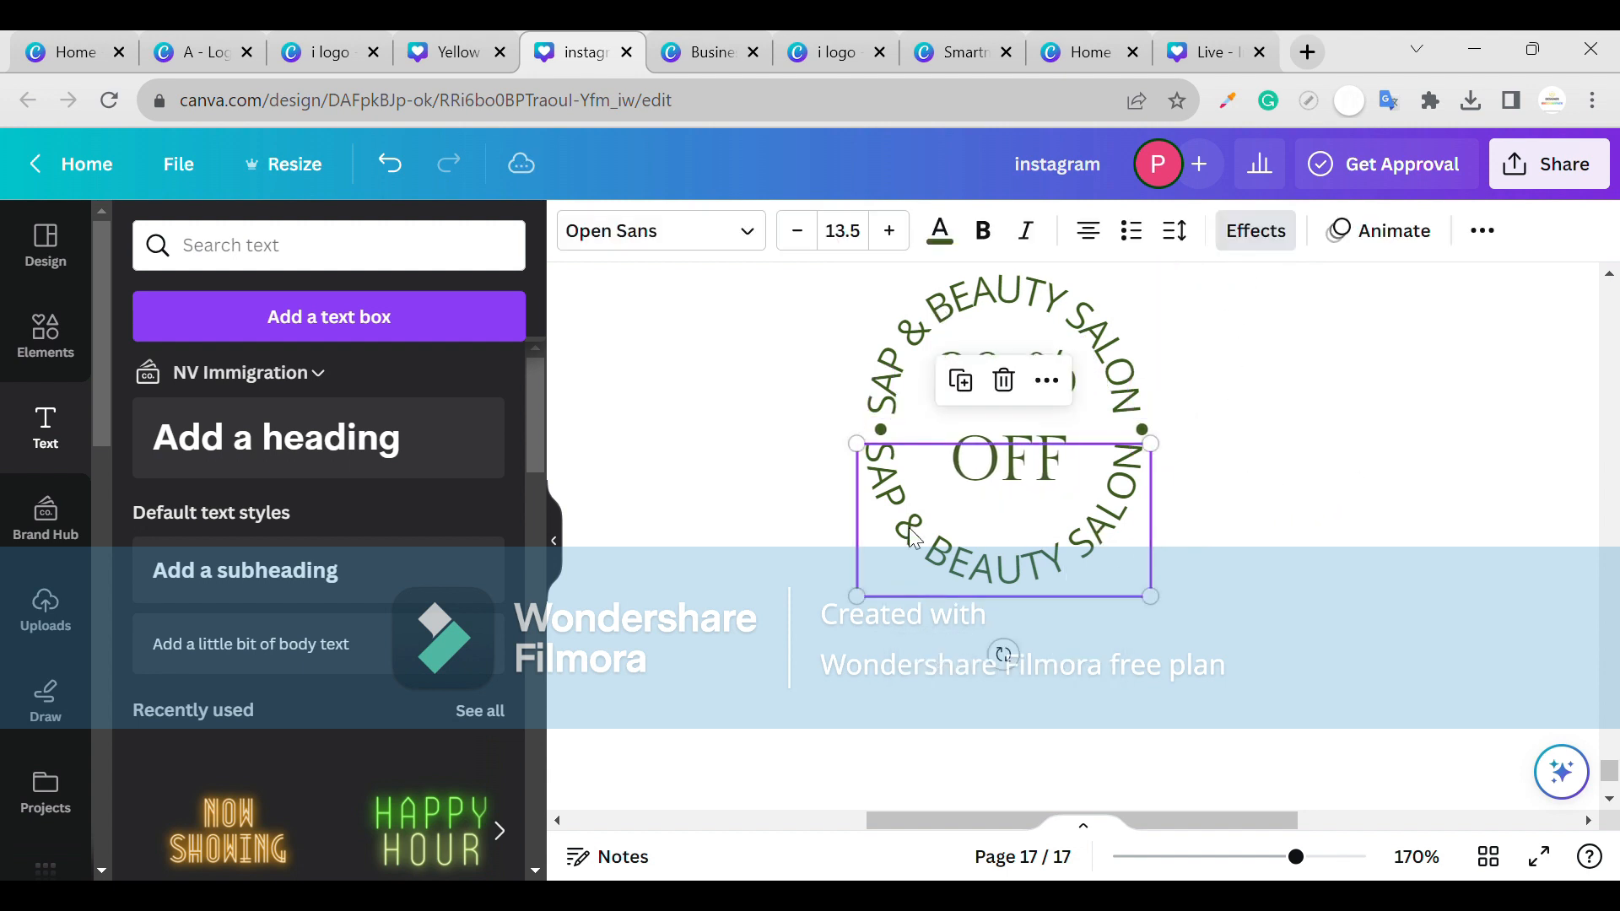
scroll(380, 734, down, 5)
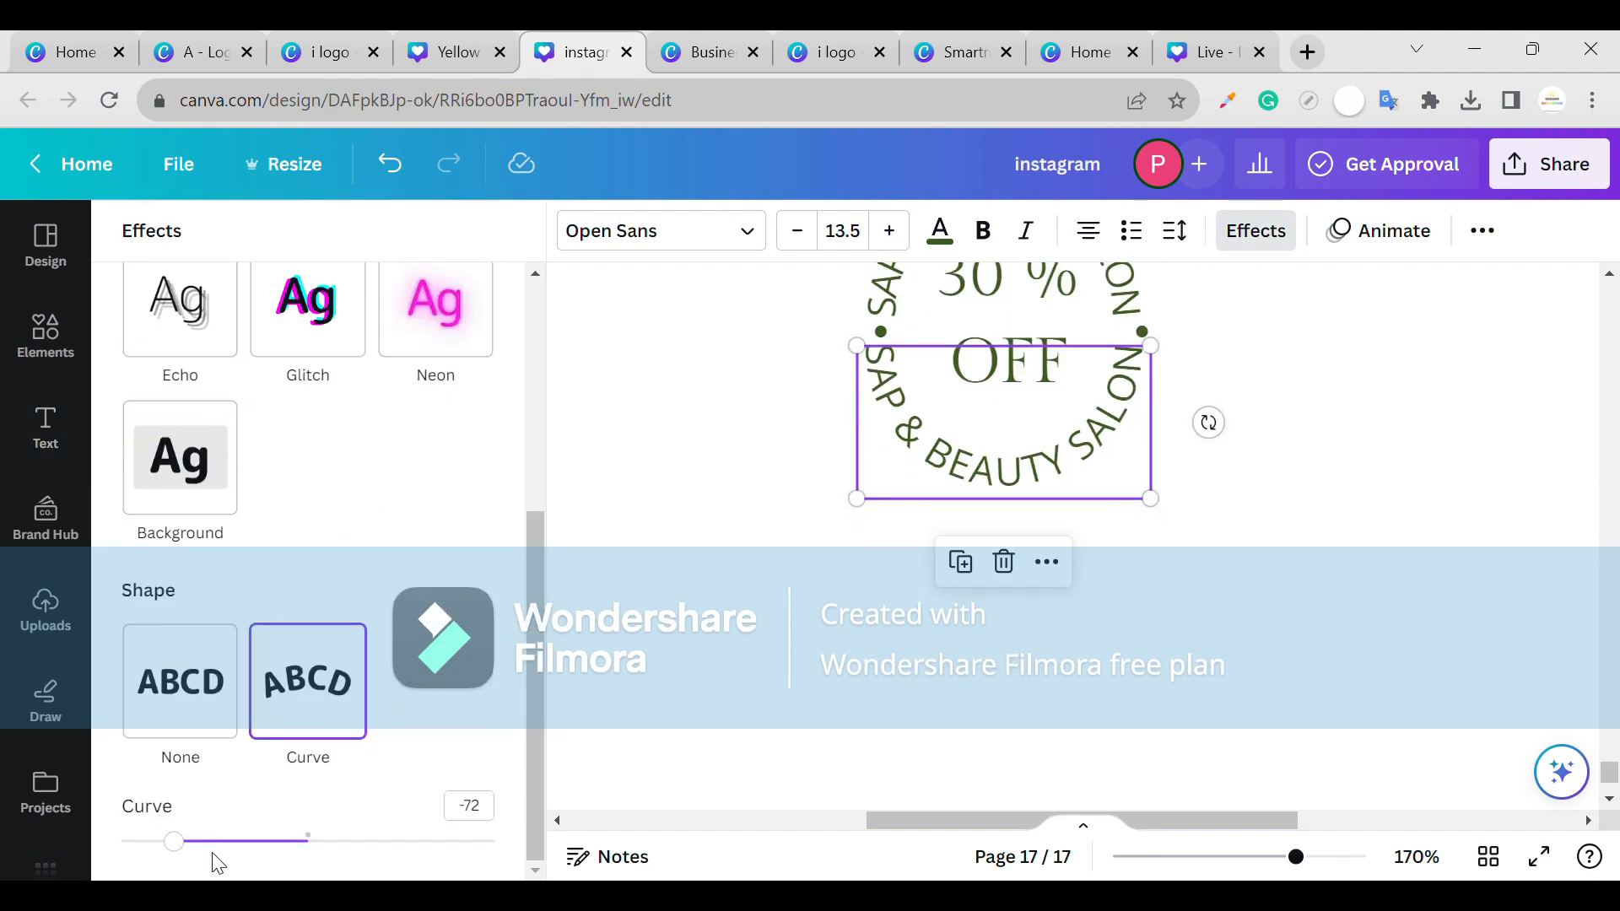
drag(183, 842, 213, 841)
drag(211, 846, 216, 848)
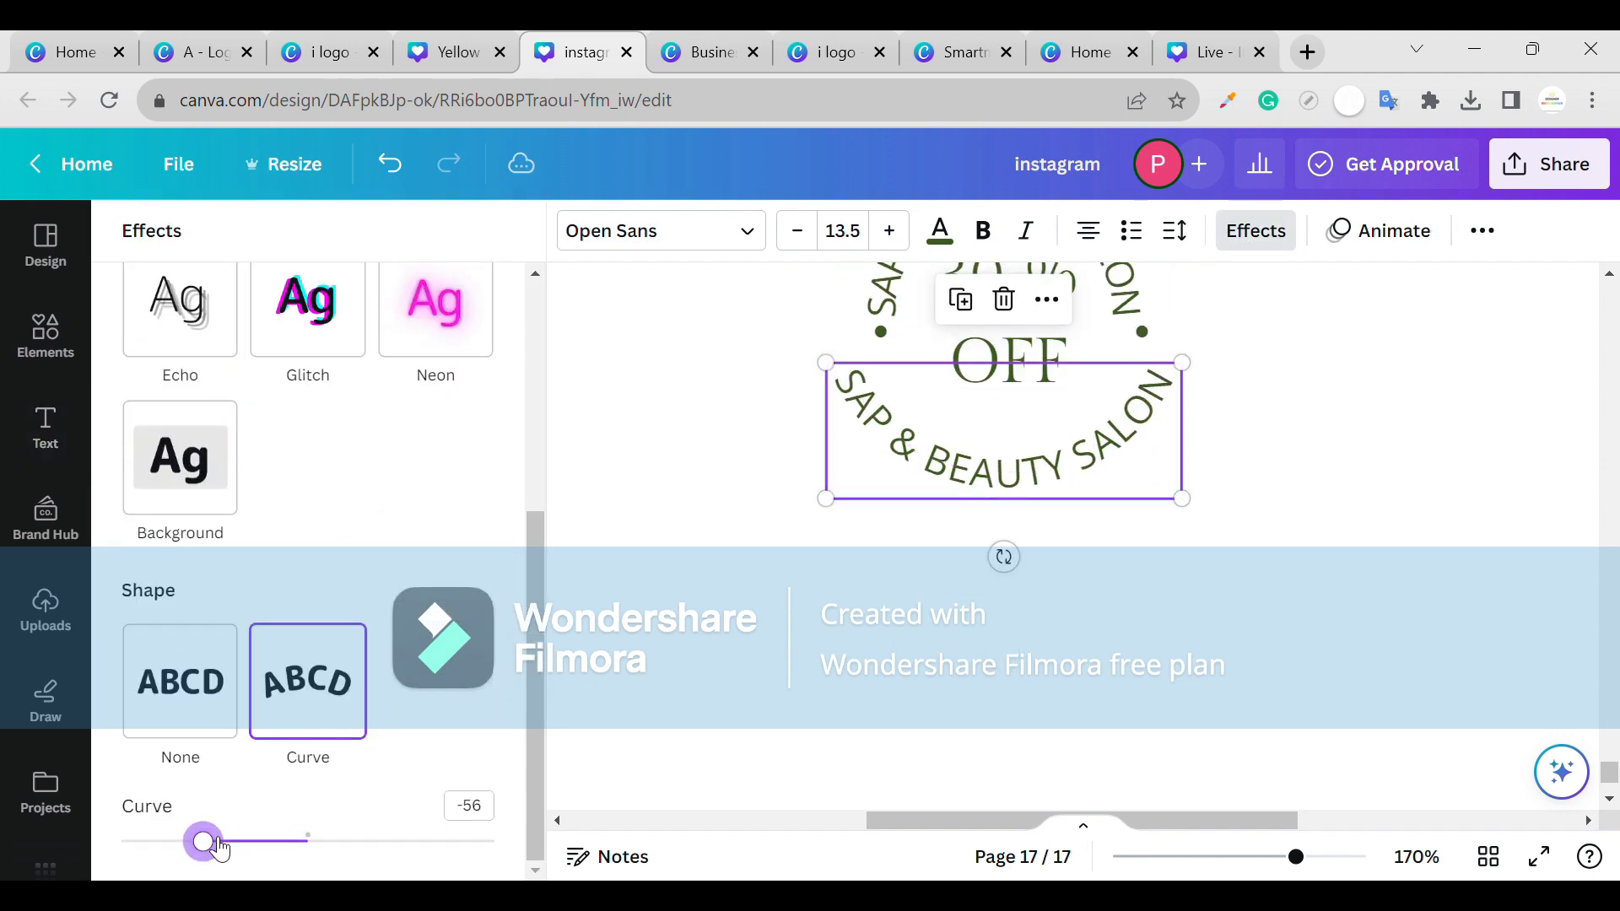
- Set the curve of the upper "SAP & BEAUTY SALON" line to 56
click(1181, 599)
scroll(1173, 594, up, 1)
click(926, 376)
click(933, 500)
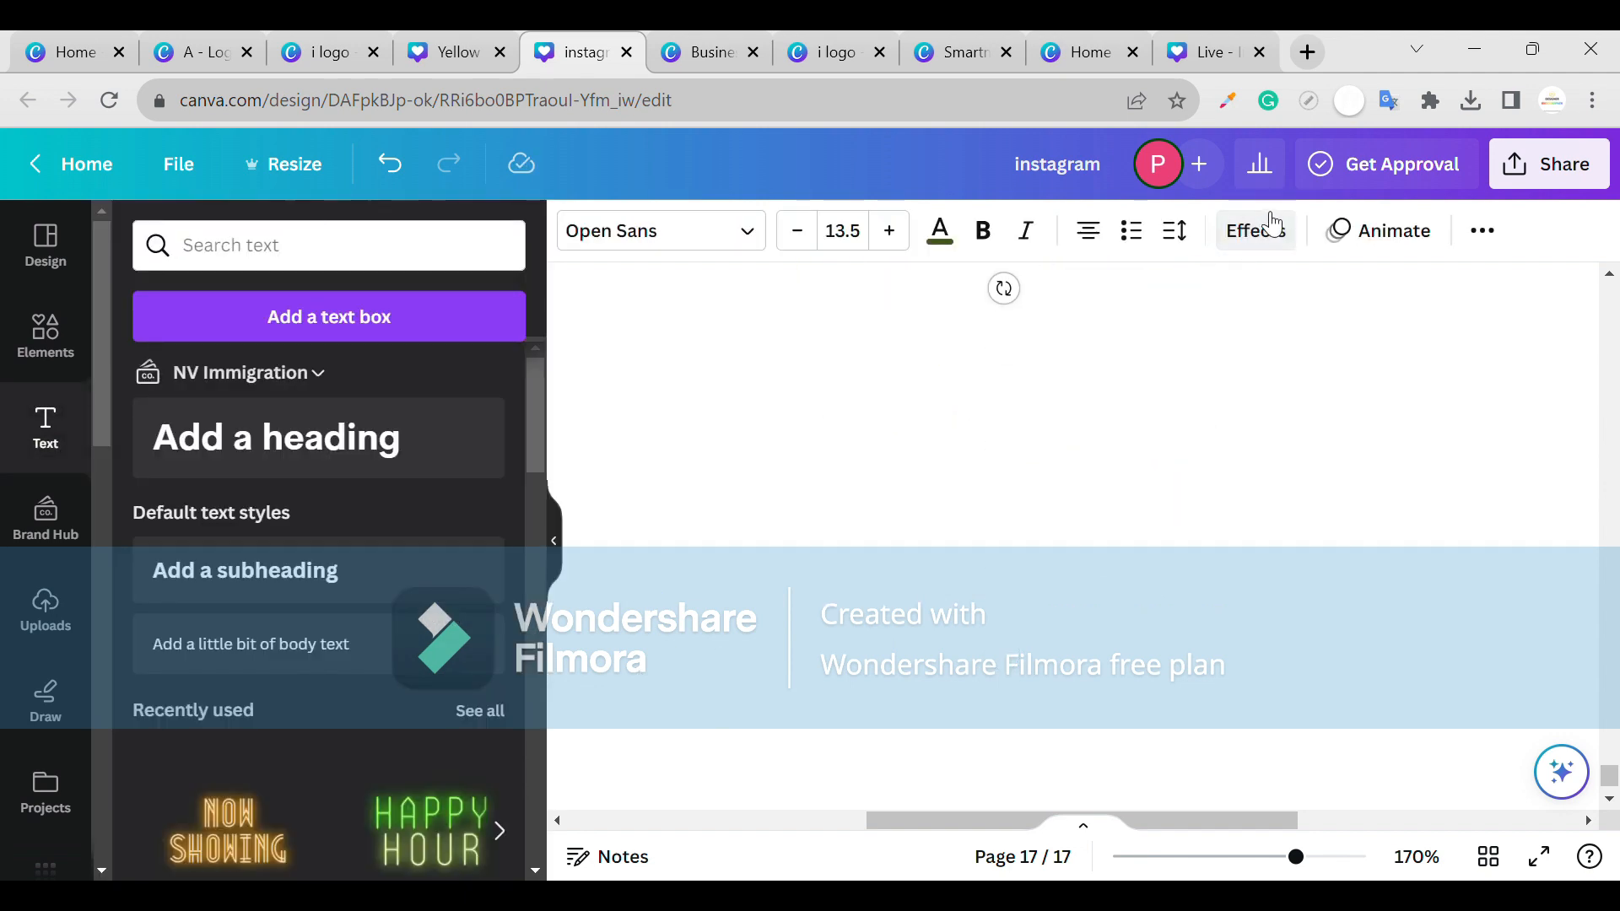
click(1257, 228)
click(1123, 414)
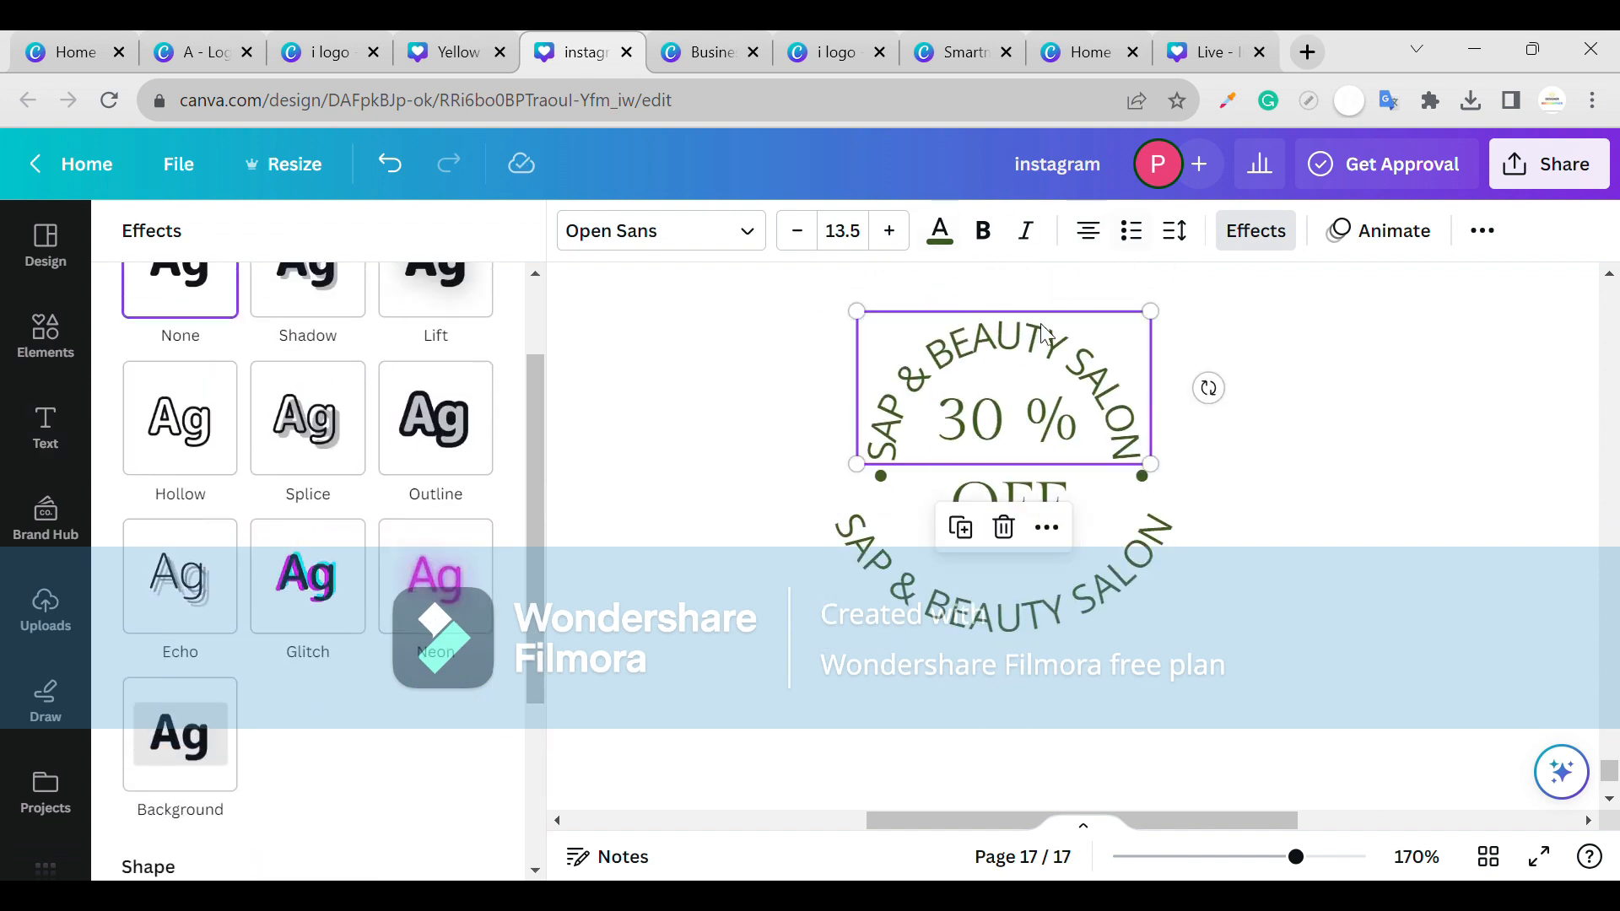
scroll(409, 788, down, 3)
click(473, 811)
text(56)
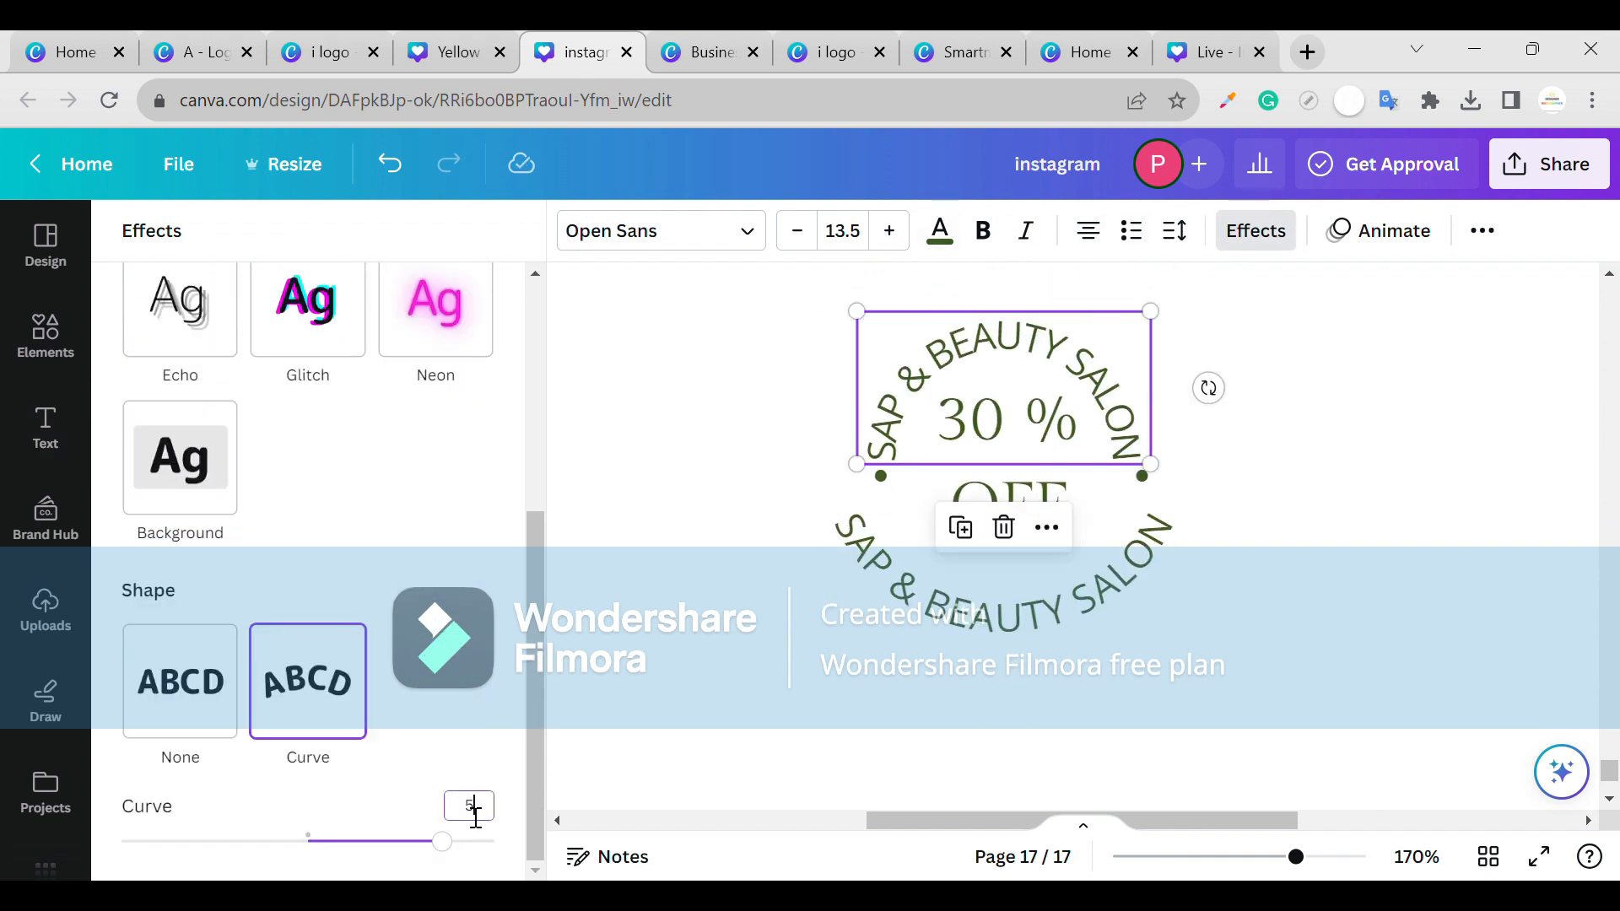
key(Return)
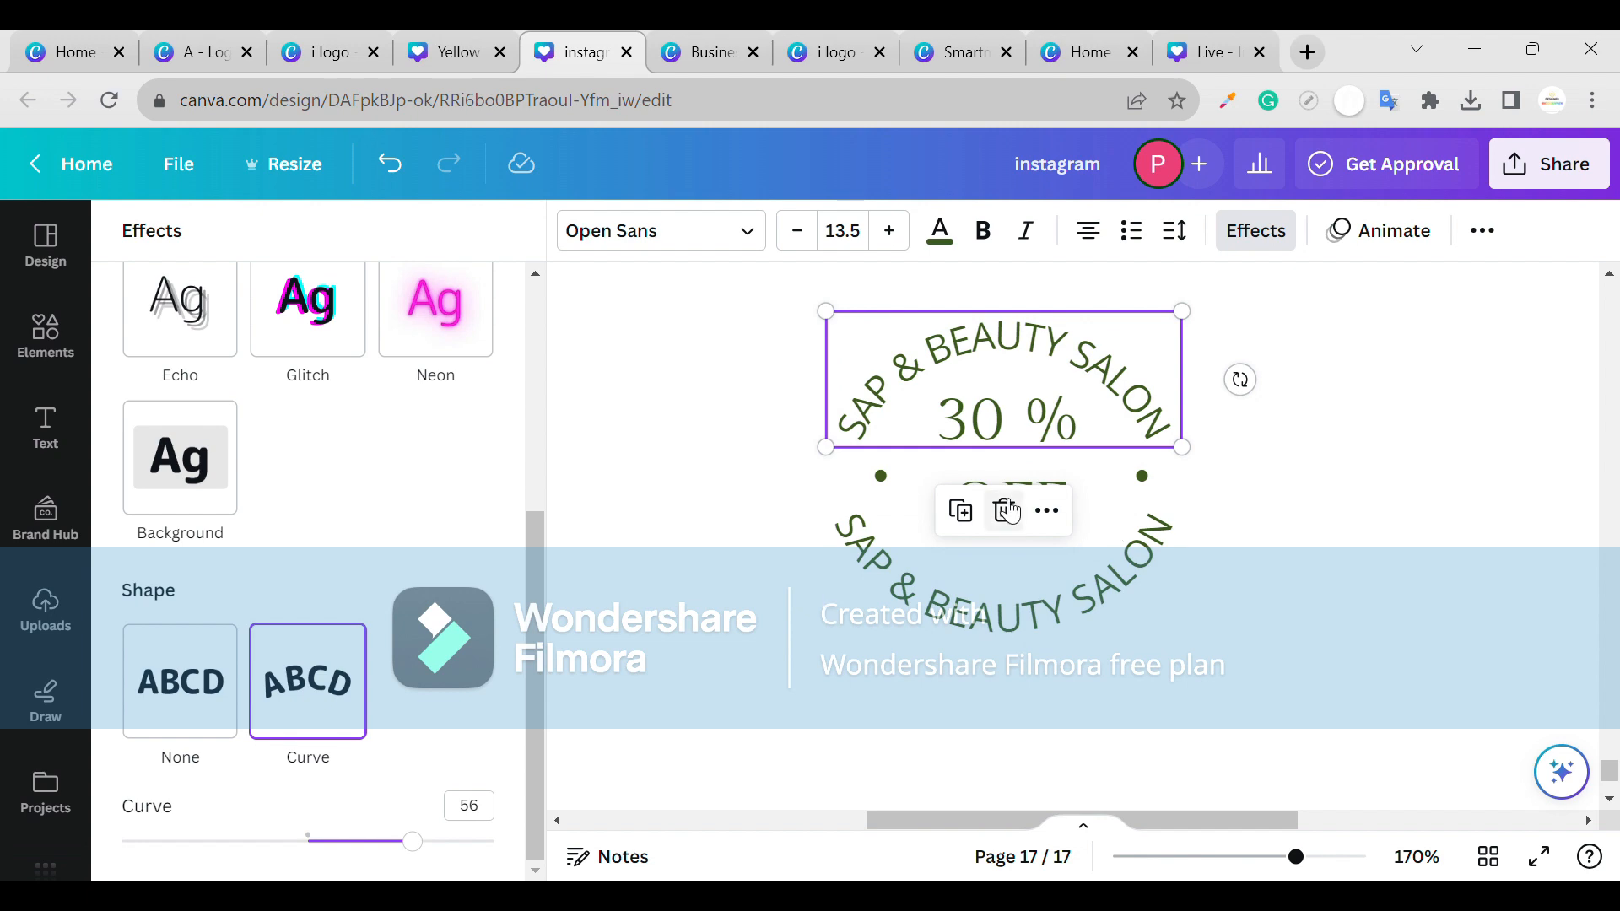
- Tighten the curve of the lower salon line to -83 and of the upper salon line to 82
click(1265, 574)
click(1148, 539)
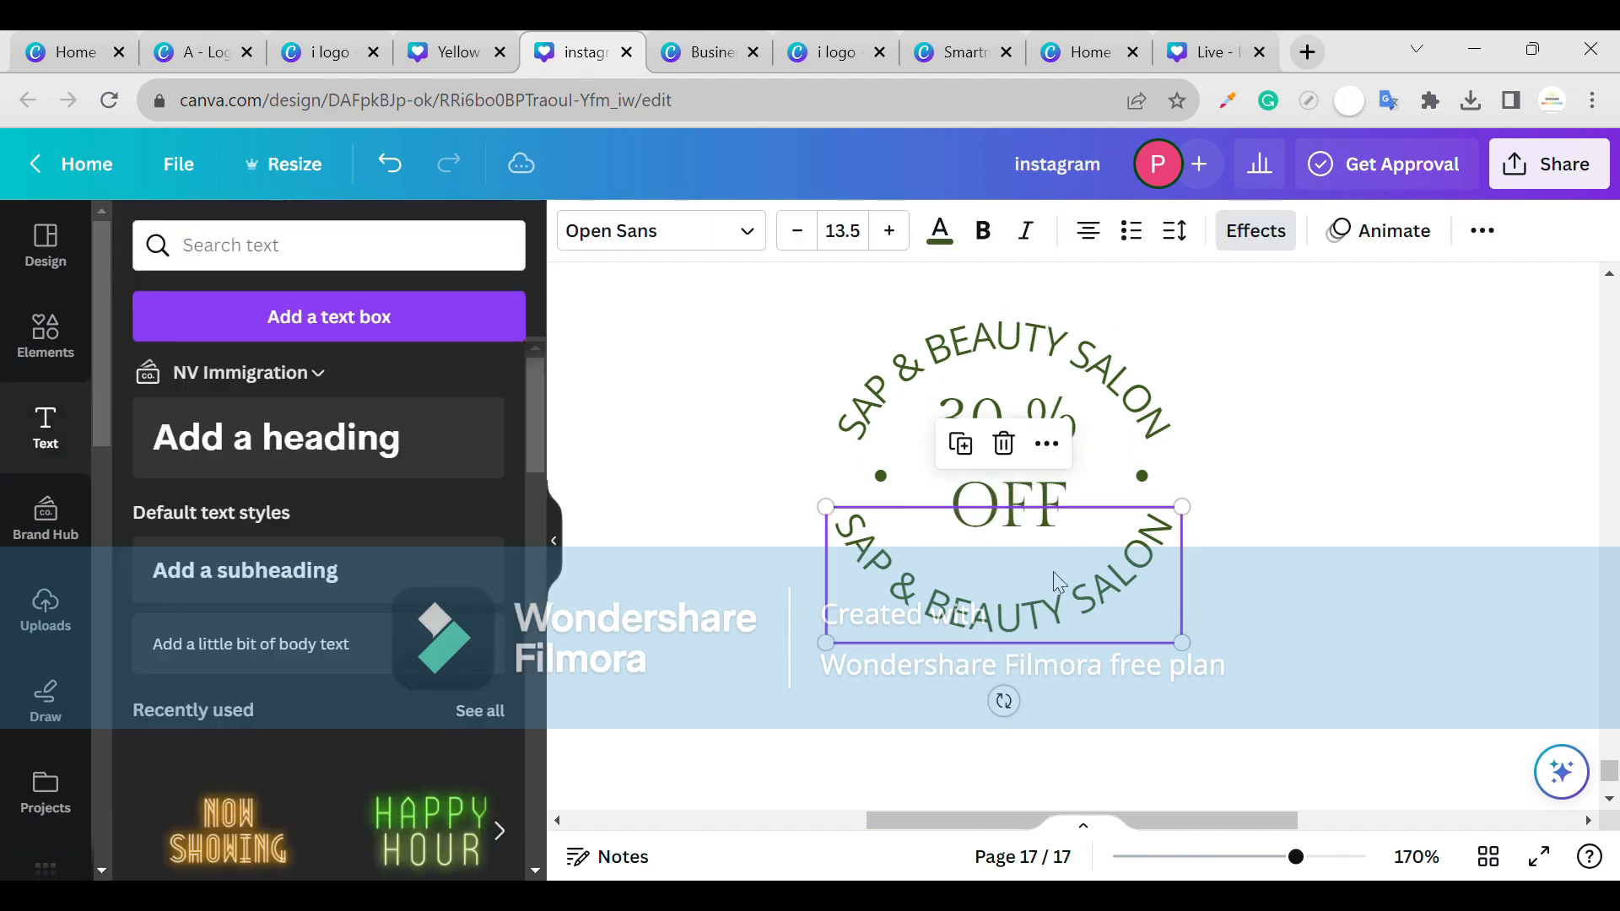
click(1252, 253)
scroll(474, 770, down, 5)
scroll(950, 498, up, 4)
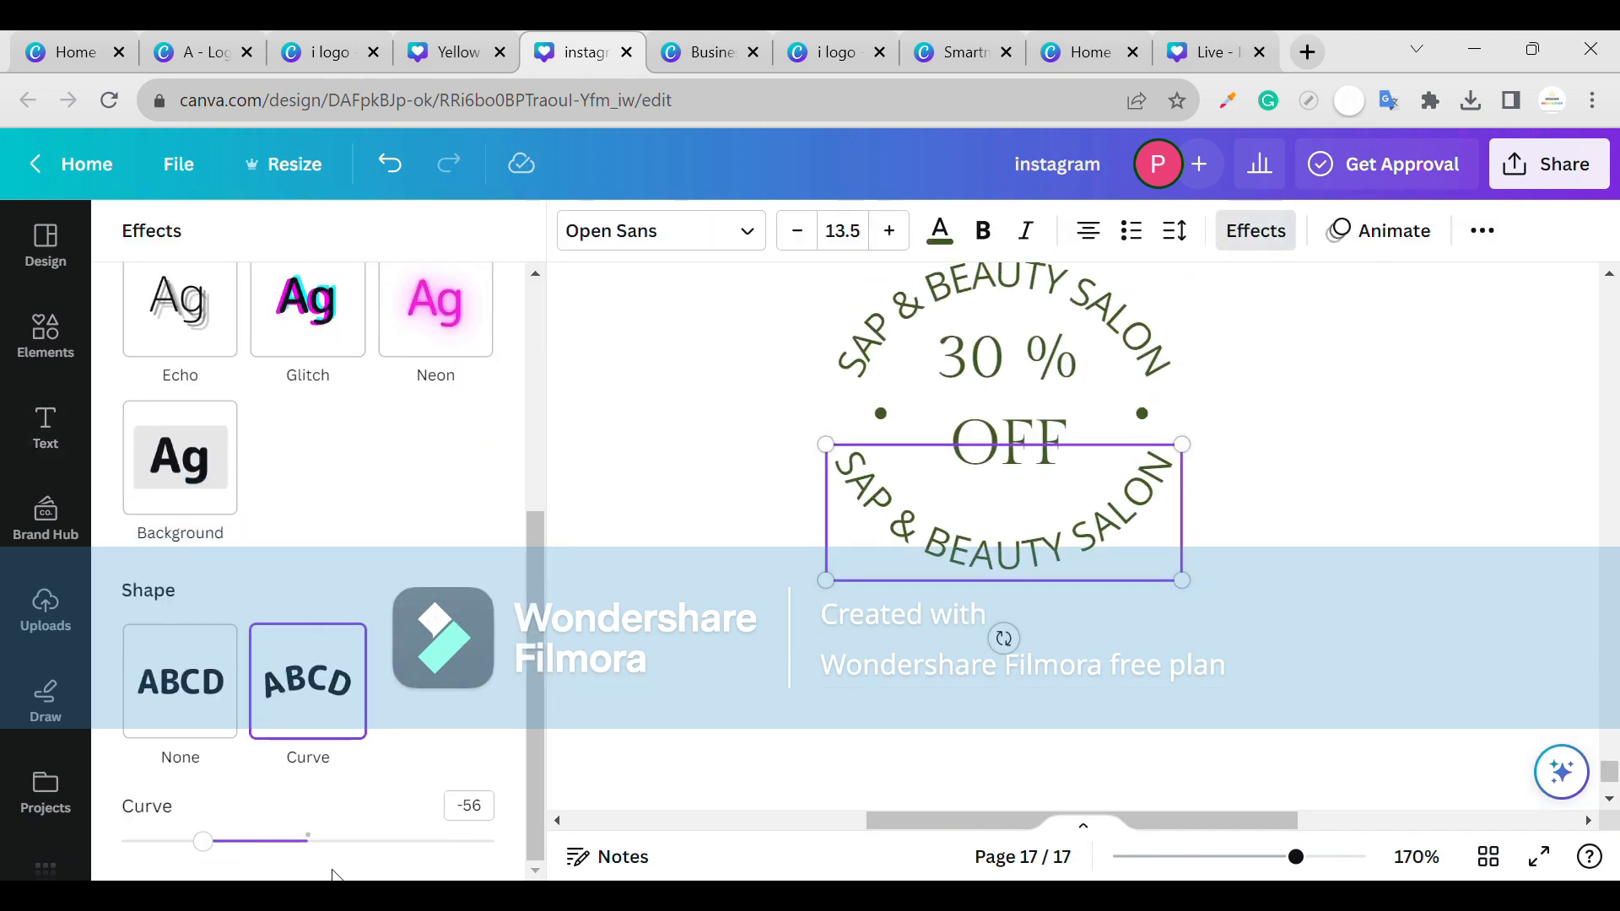
drag(201, 842, 164, 851)
click(878, 346)
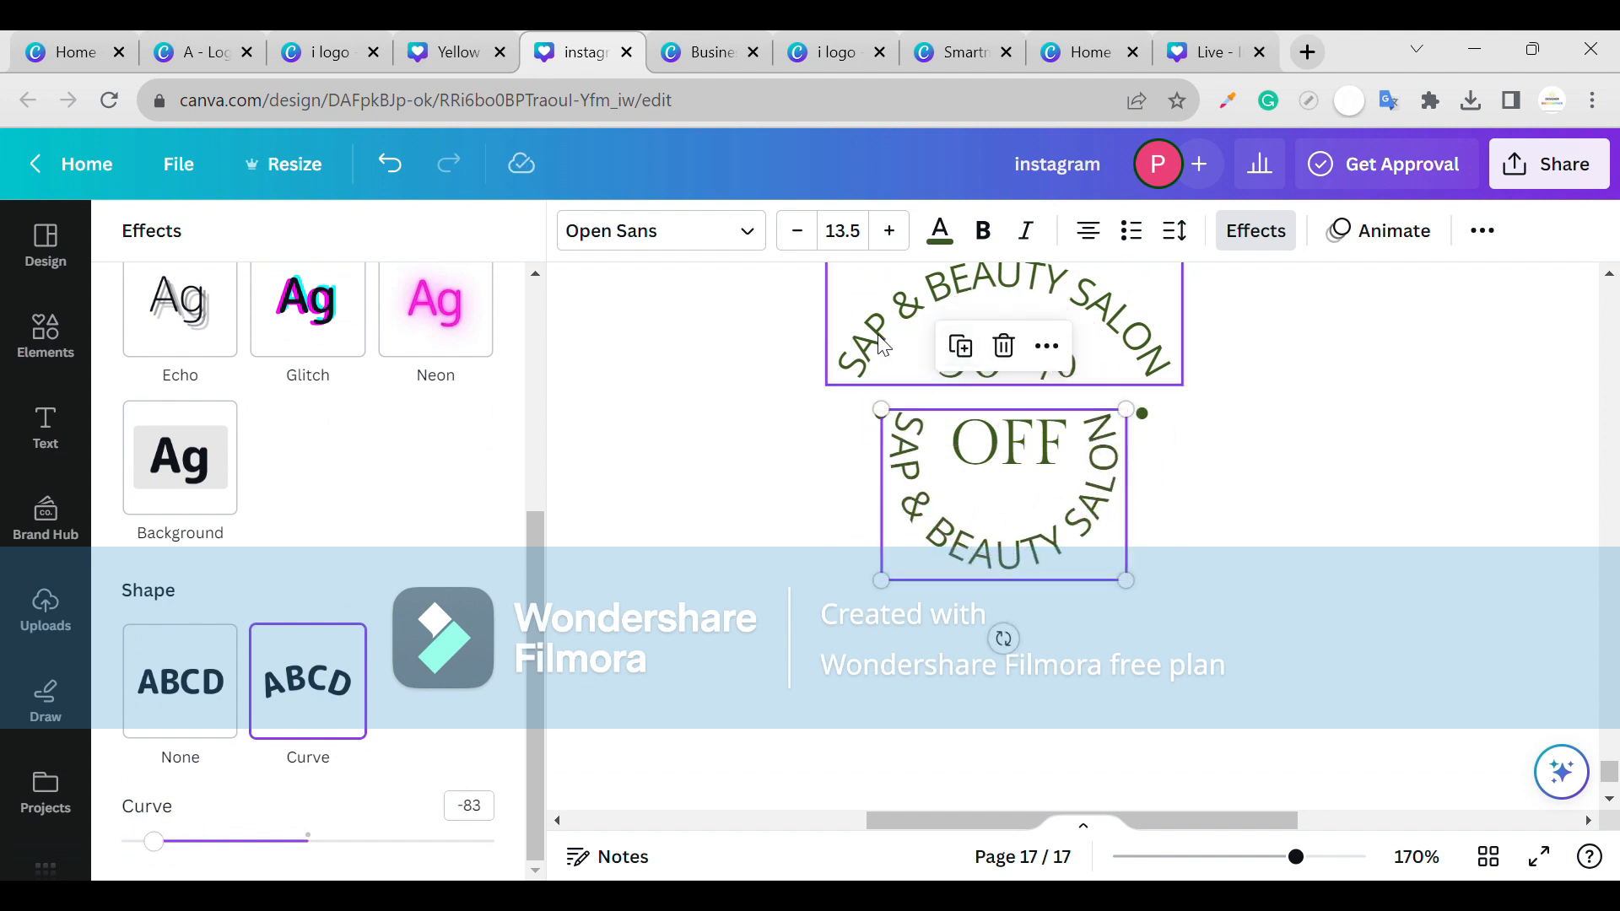
drag(415, 846, 459, 847)
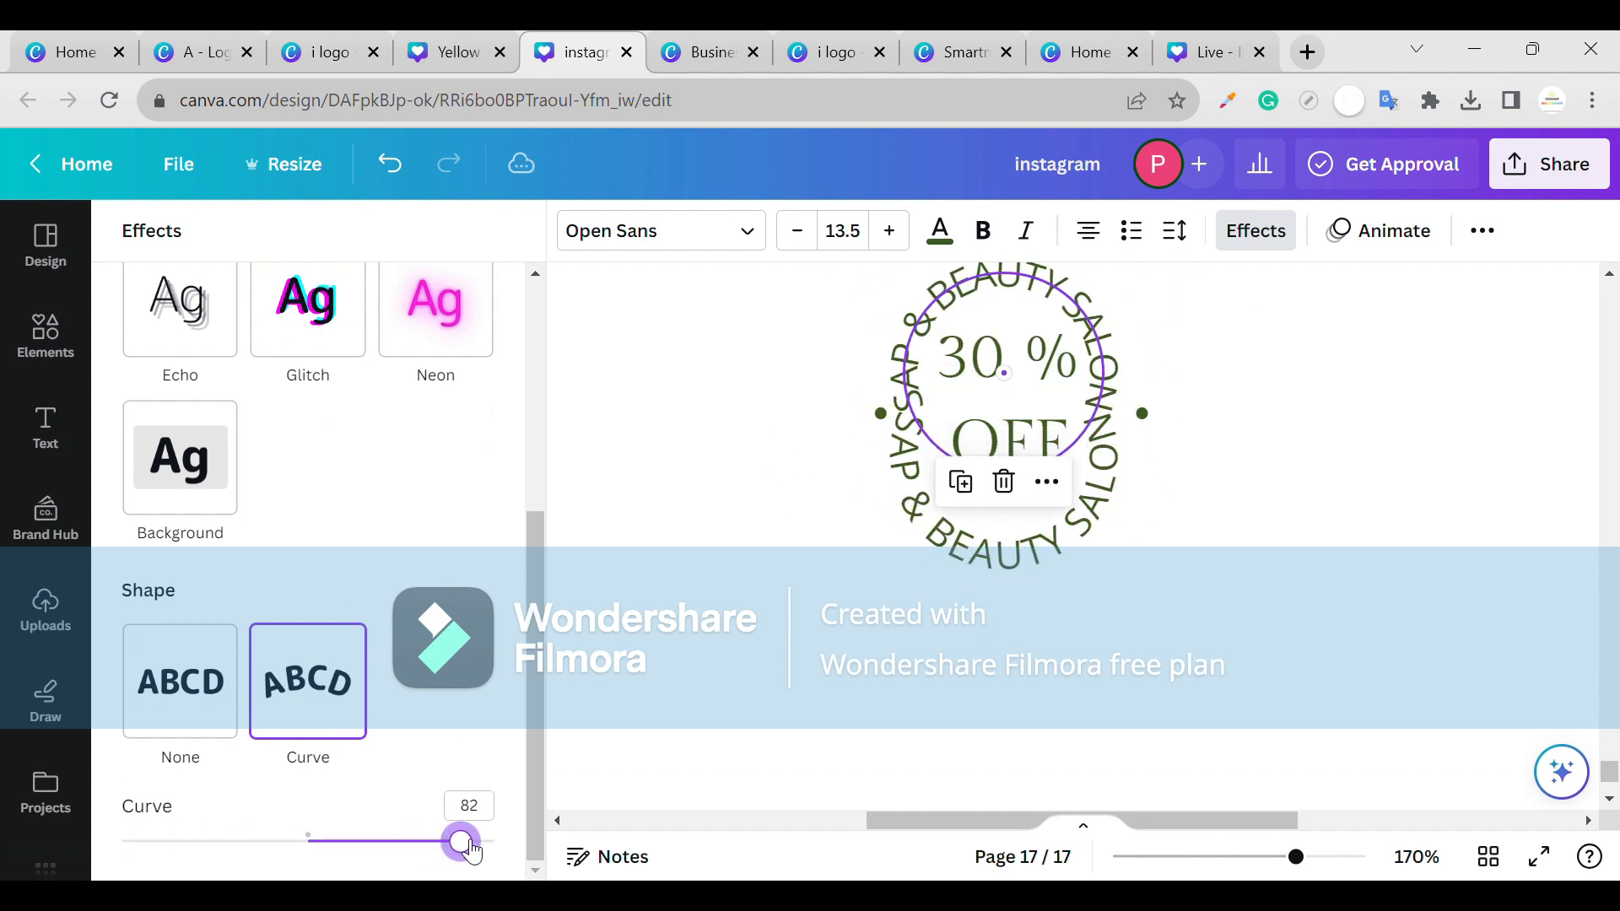
- Undo the curve changes, the dot shift, the downscaling and the grouping of the badge
click(1185, 618)
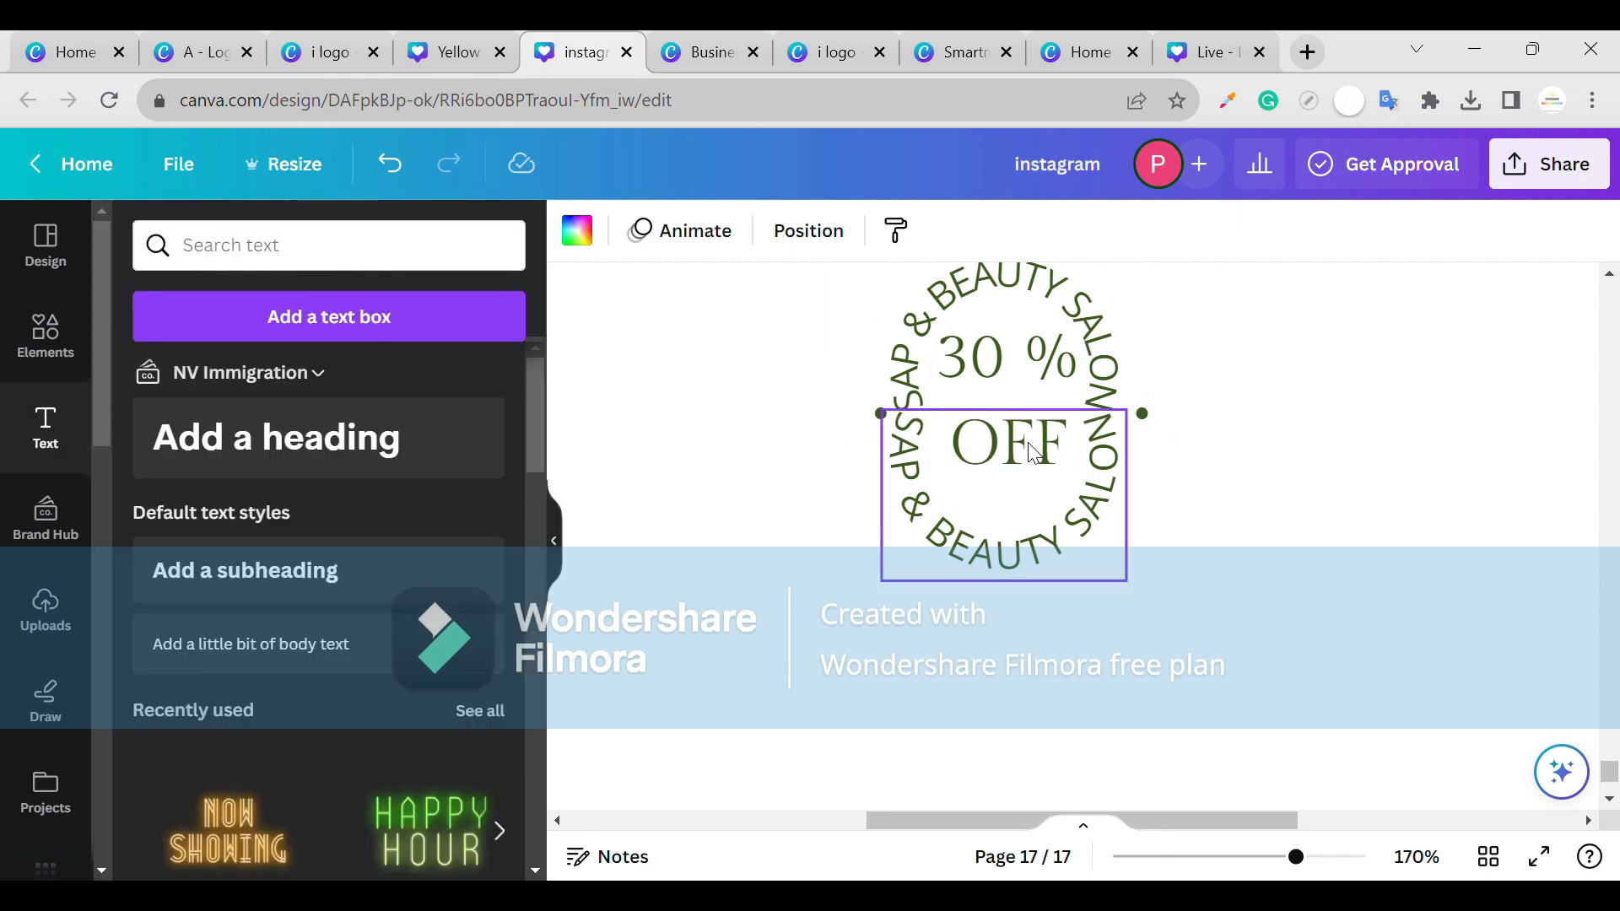
click(420, 164)
click(419, 164)
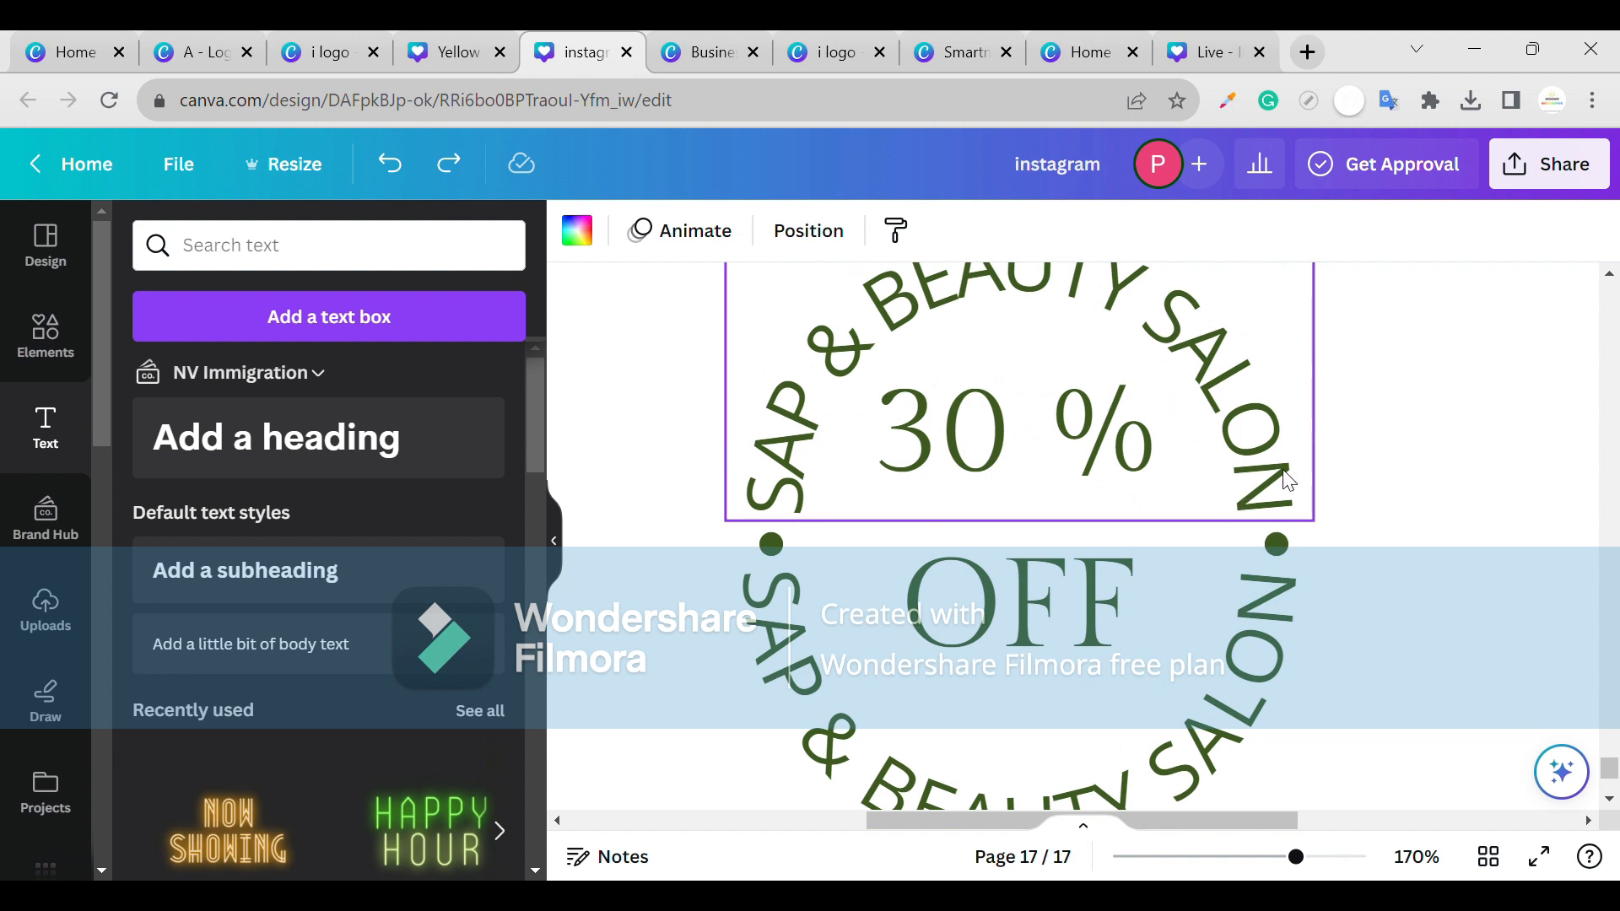
- Scale the "30 % OFF" text to size 47.4 and centre it inside the circular salon text
click(1150, 388)
drag(1164, 361, 1126, 401)
click(1097, 485)
click(1002, 533)
drag(1049, 554, 1074, 551)
scroll(1267, 459, up, 1)
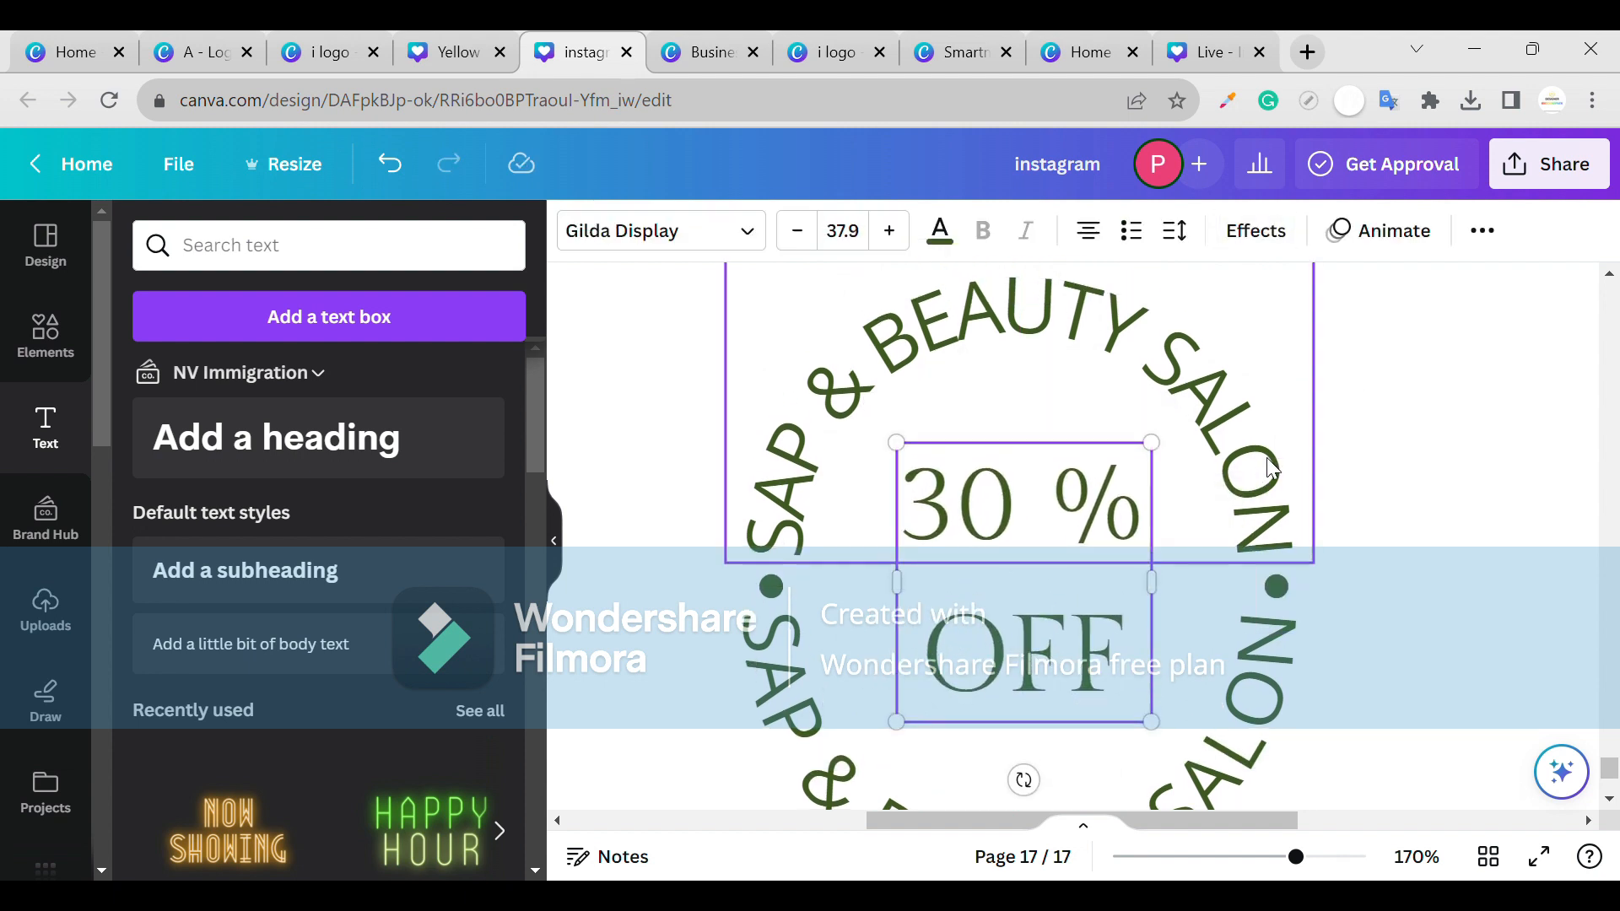
click(1407, 415)
scroll(1265, 447, down, 1)
click(1106, 477)
drag(1153, 413, 1218, 343)
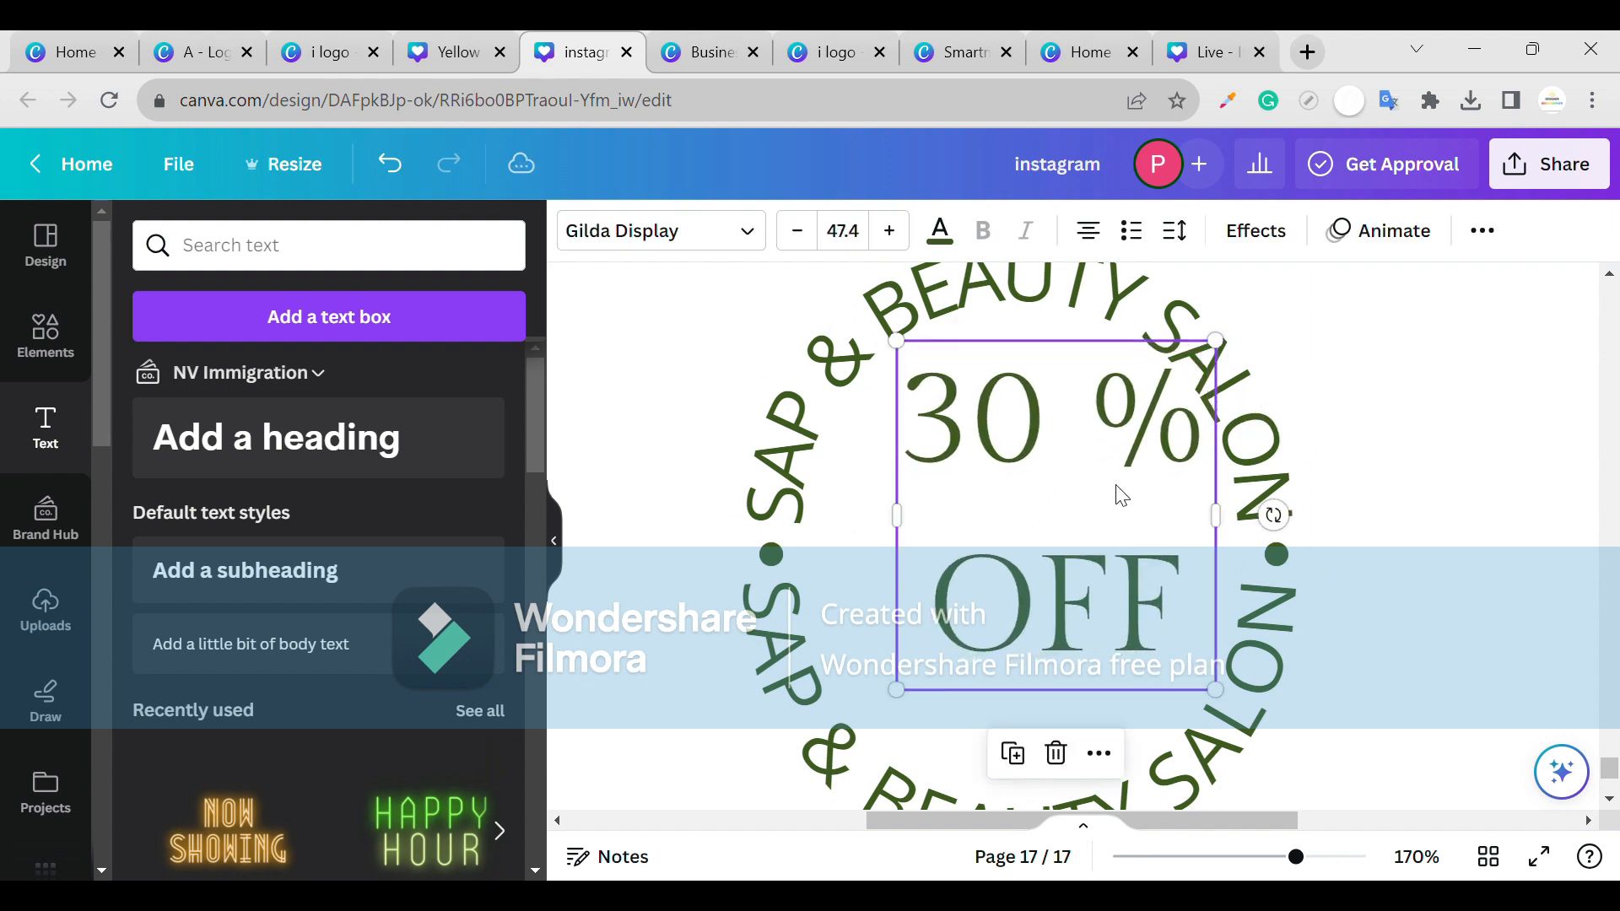
drag(1120, 496, 1083, 534)
click(1392, 543)
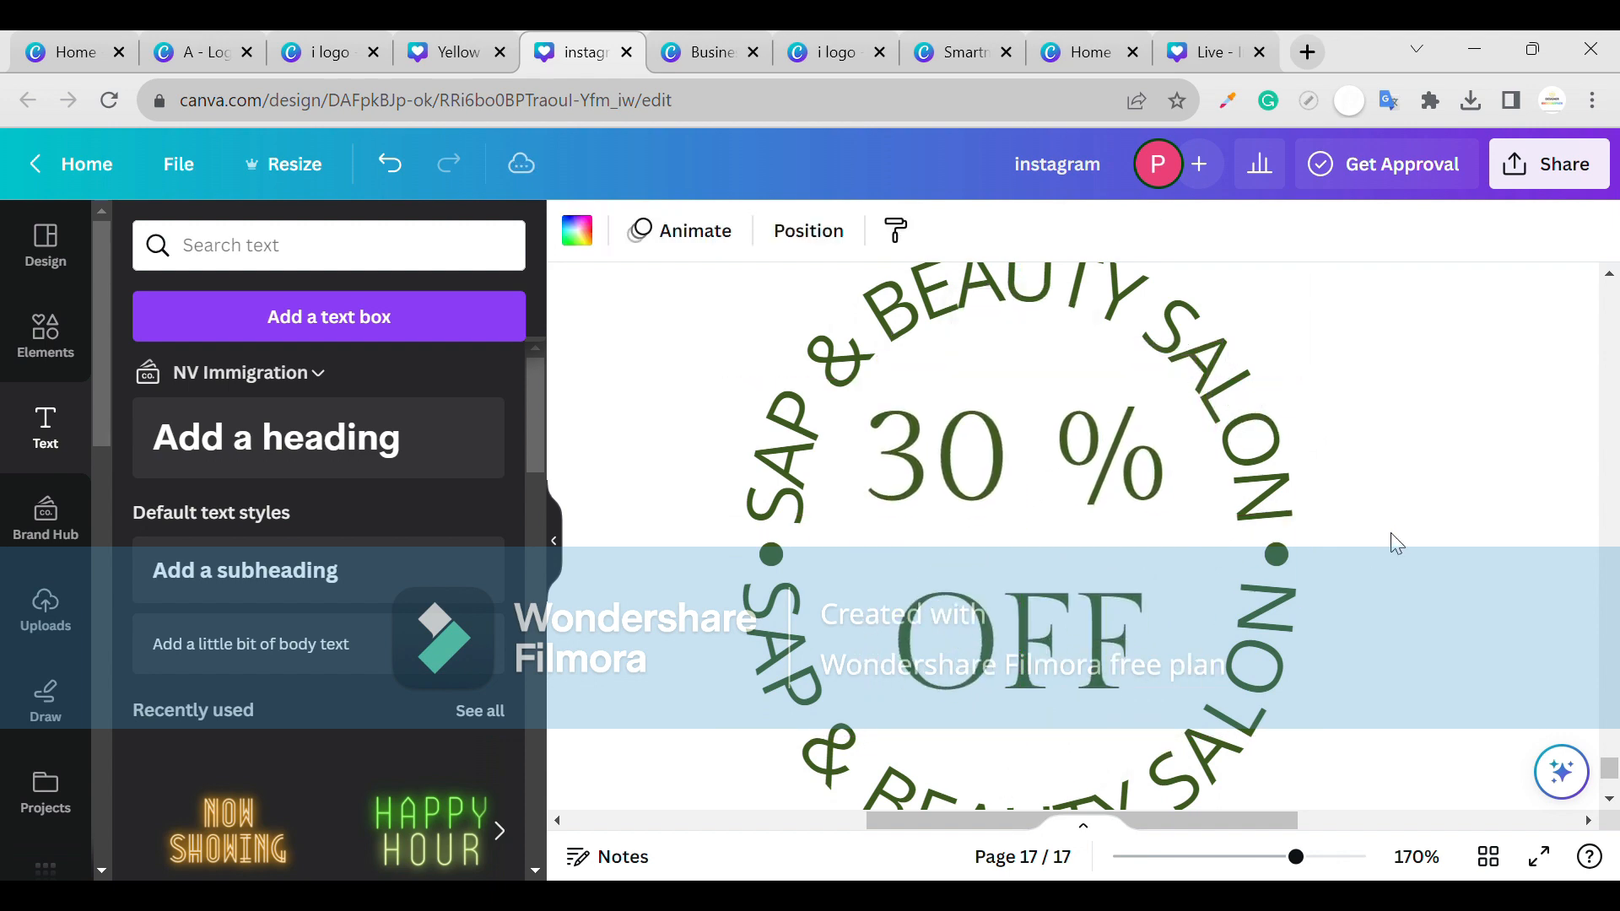
- Group the two curved salon lines, the dots and the "30 % OFF" text into one badge
drag(1396, 376, 770, 791)
click(954, 303)
click(1049, 503)
scroll(1048, 504, down, 5)
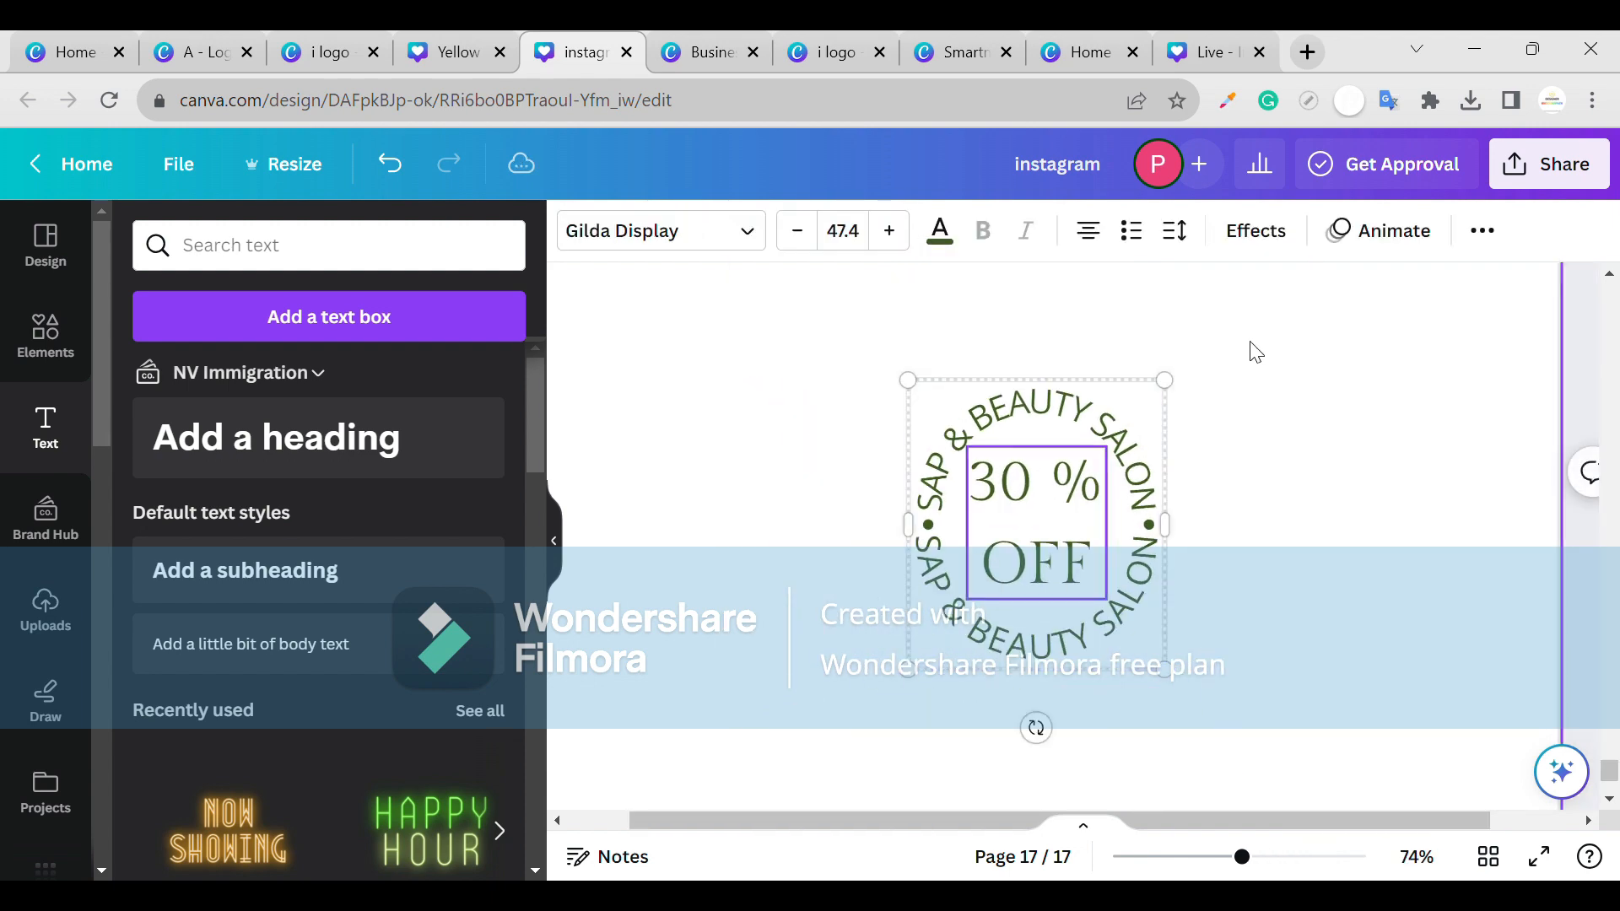
- Shrink the grouped badge and move it onto the green spa design on page 16, over the towels
drag(1168, 384, 1139, 461)
click(1189, 494)
scroll(1123, 540, up, 3)
drag(1085, 569, 1395, 473)
scroll(1123, 540, up, 5)
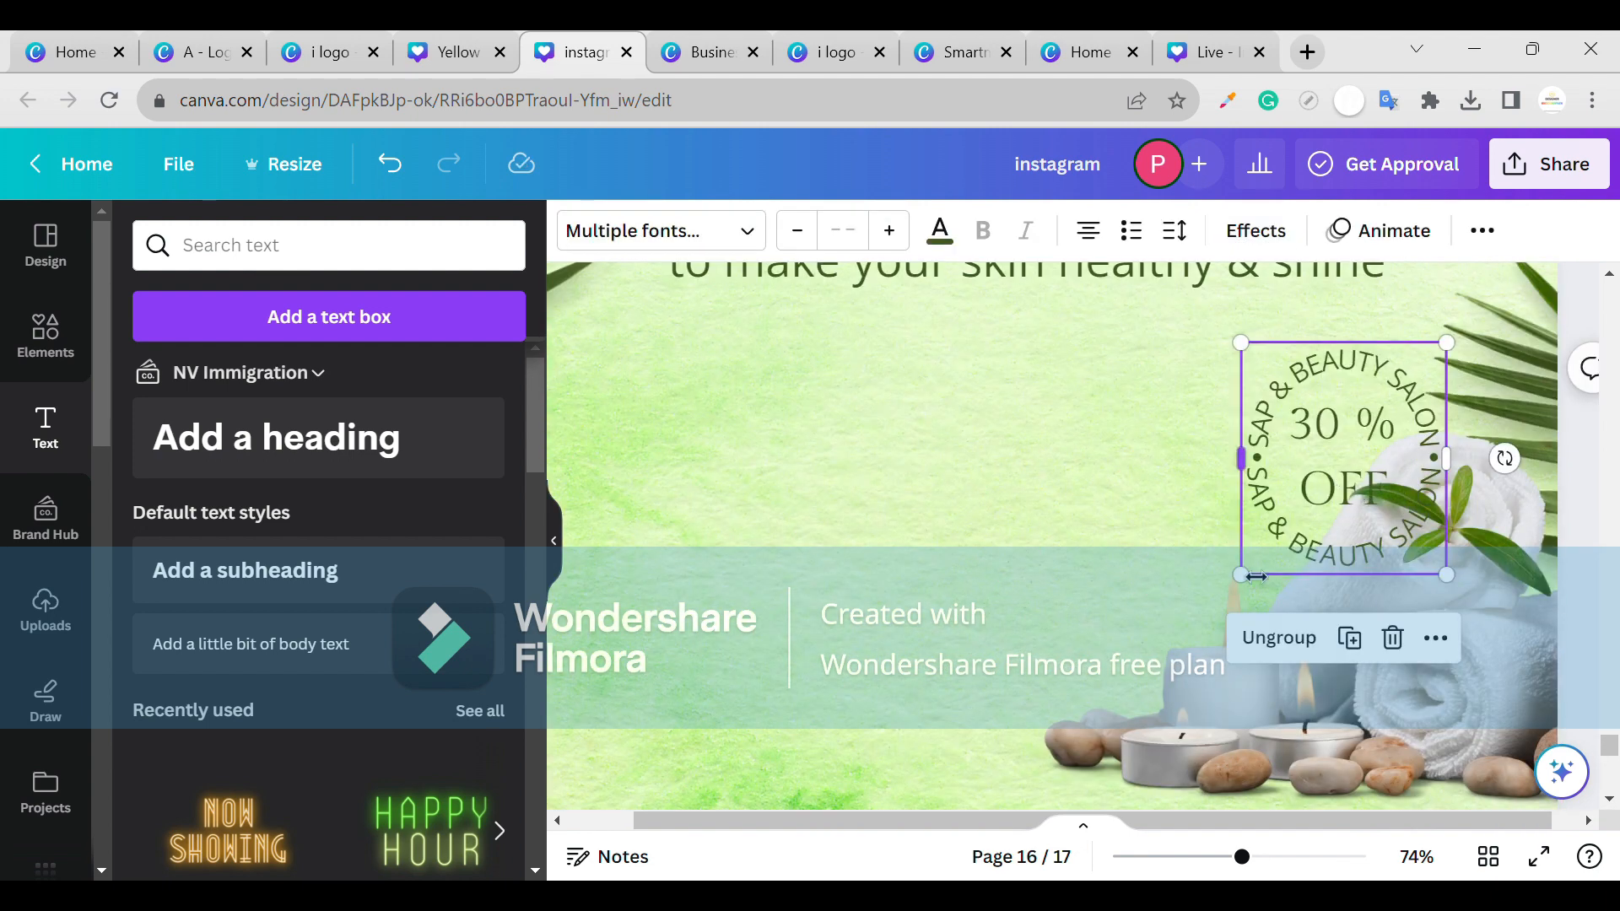
- Enlarge the badge and place it below the tagline, to the left of the palm leaves and towels
drag(1241, 576, 1187, 635)
drag(1385, 494, 1331, 459)
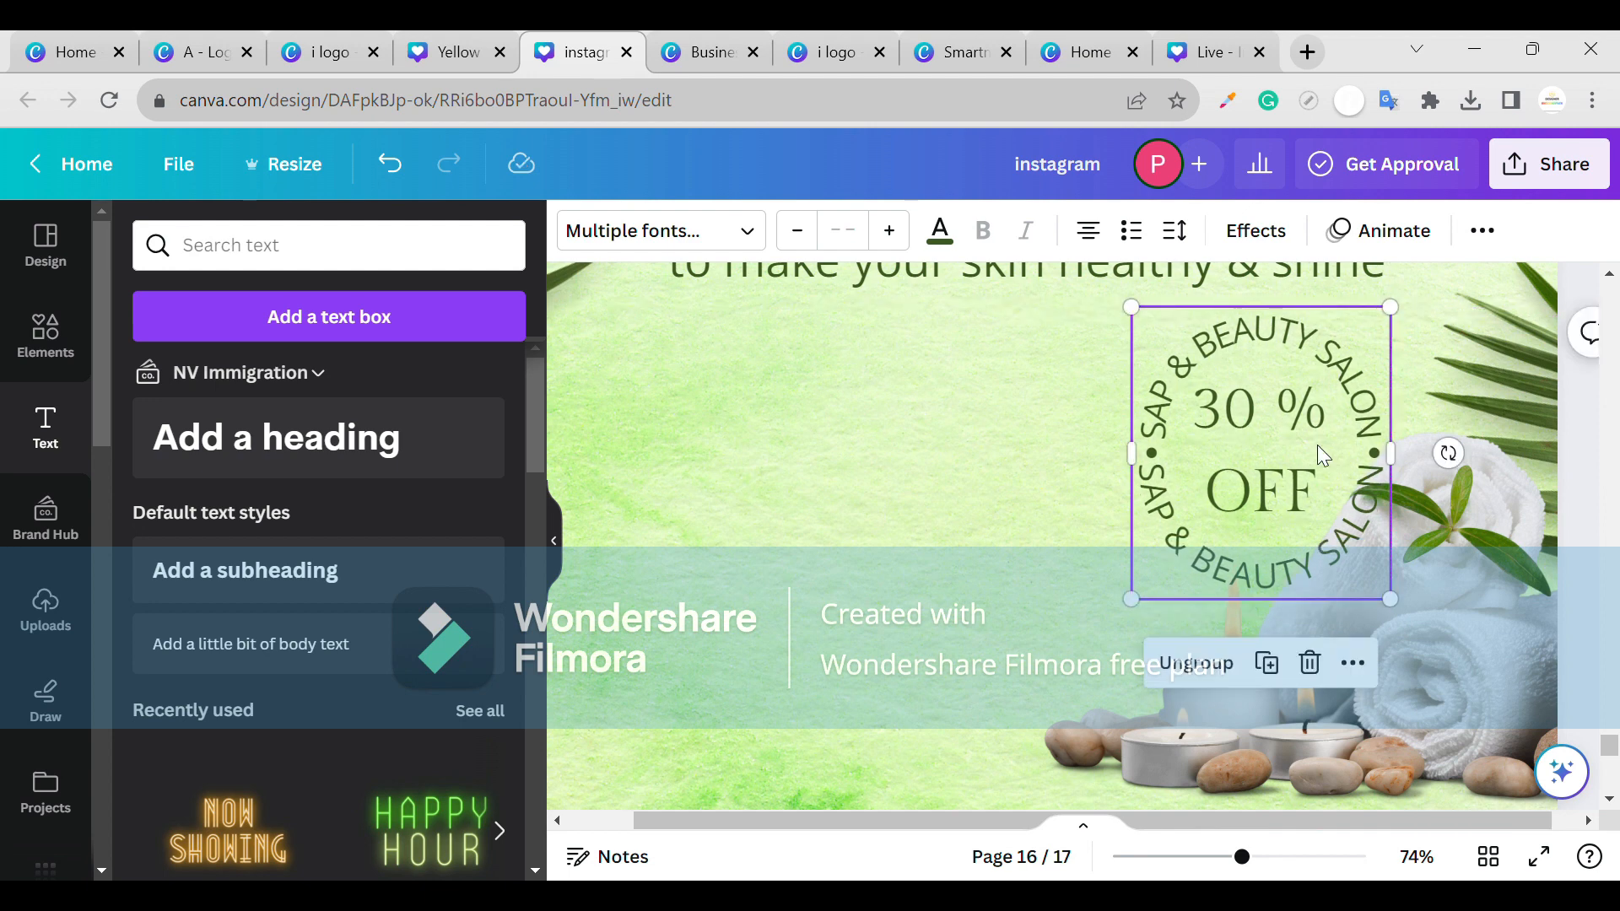
scroll(1318, 444, up, 1)
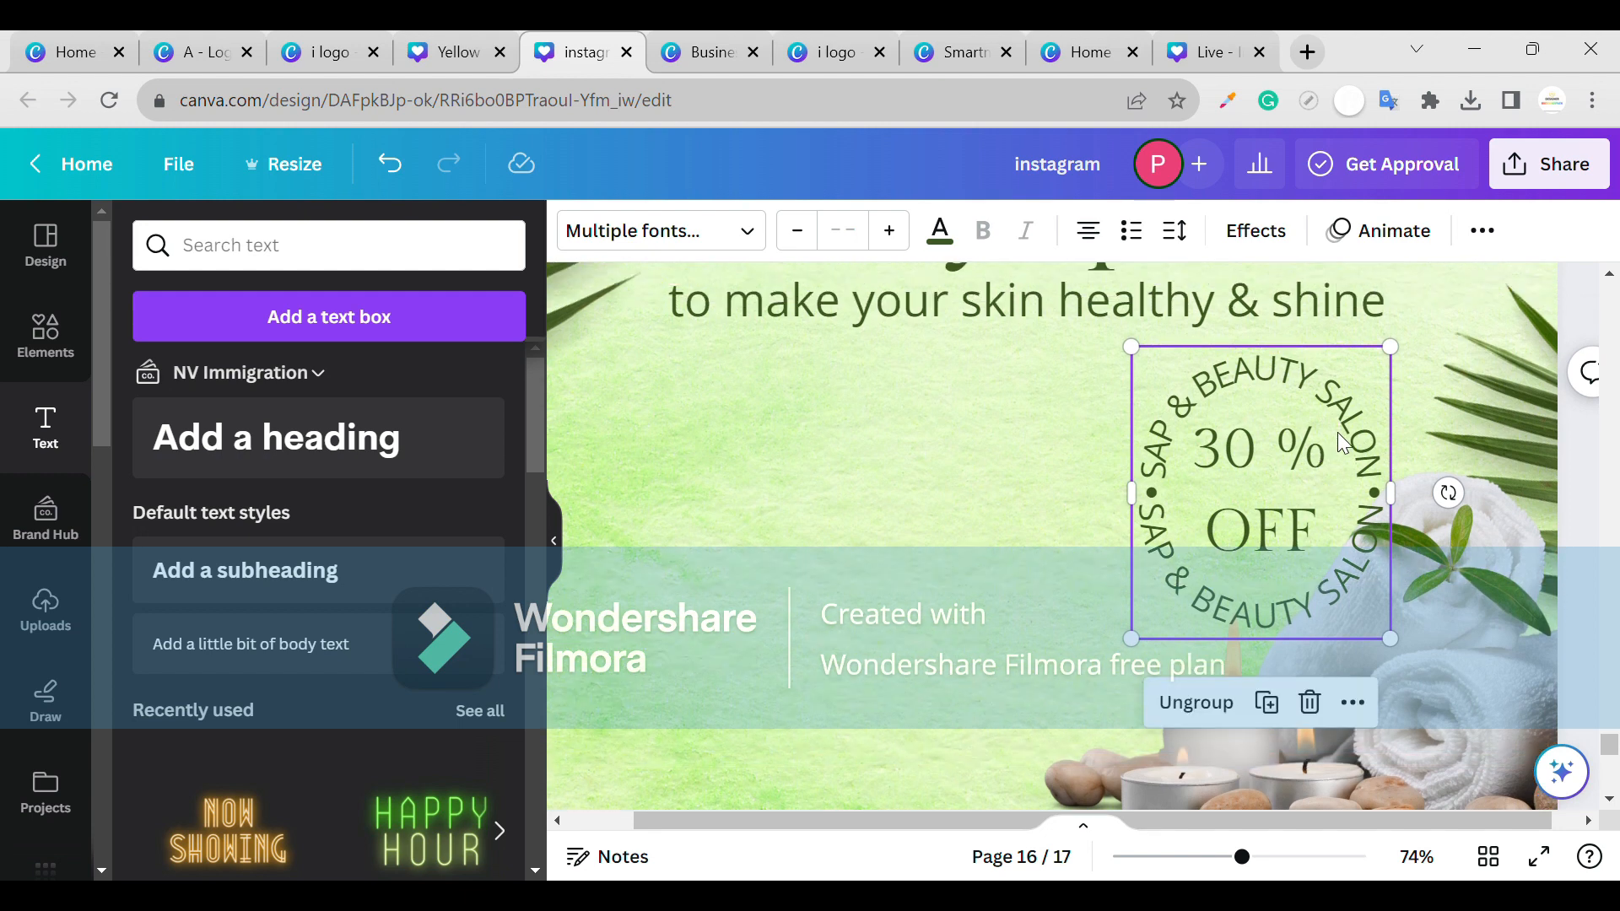
- Change the font of the whole badge to Neue Montreal and shift the badge slightly down and to the right
click(718, 231)
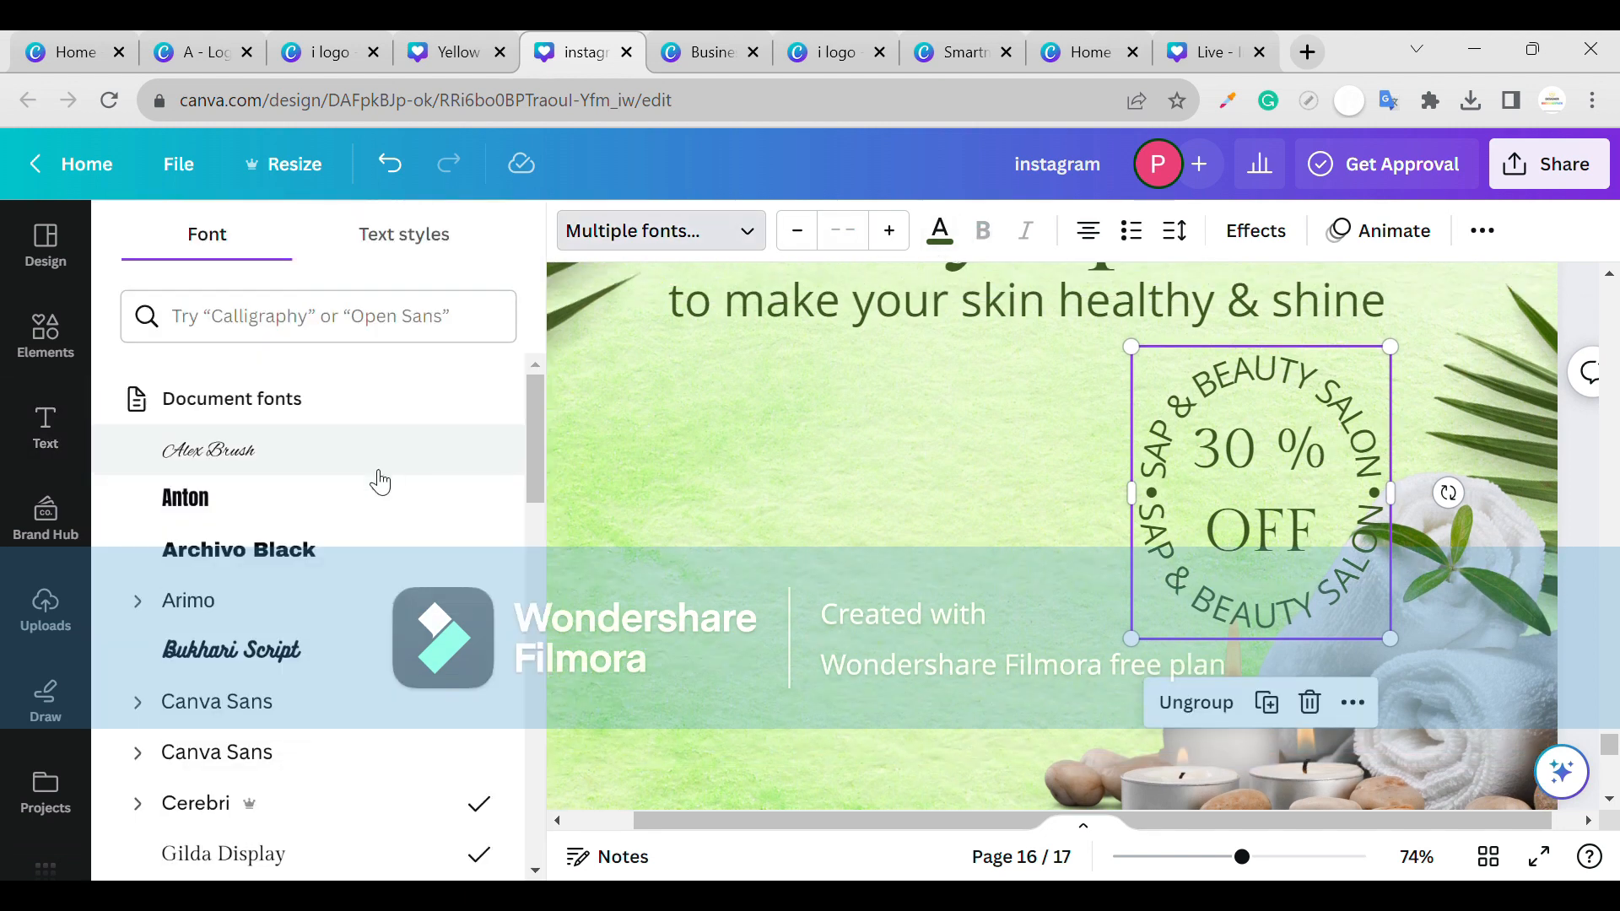
scroll(342, 700, down, 5)
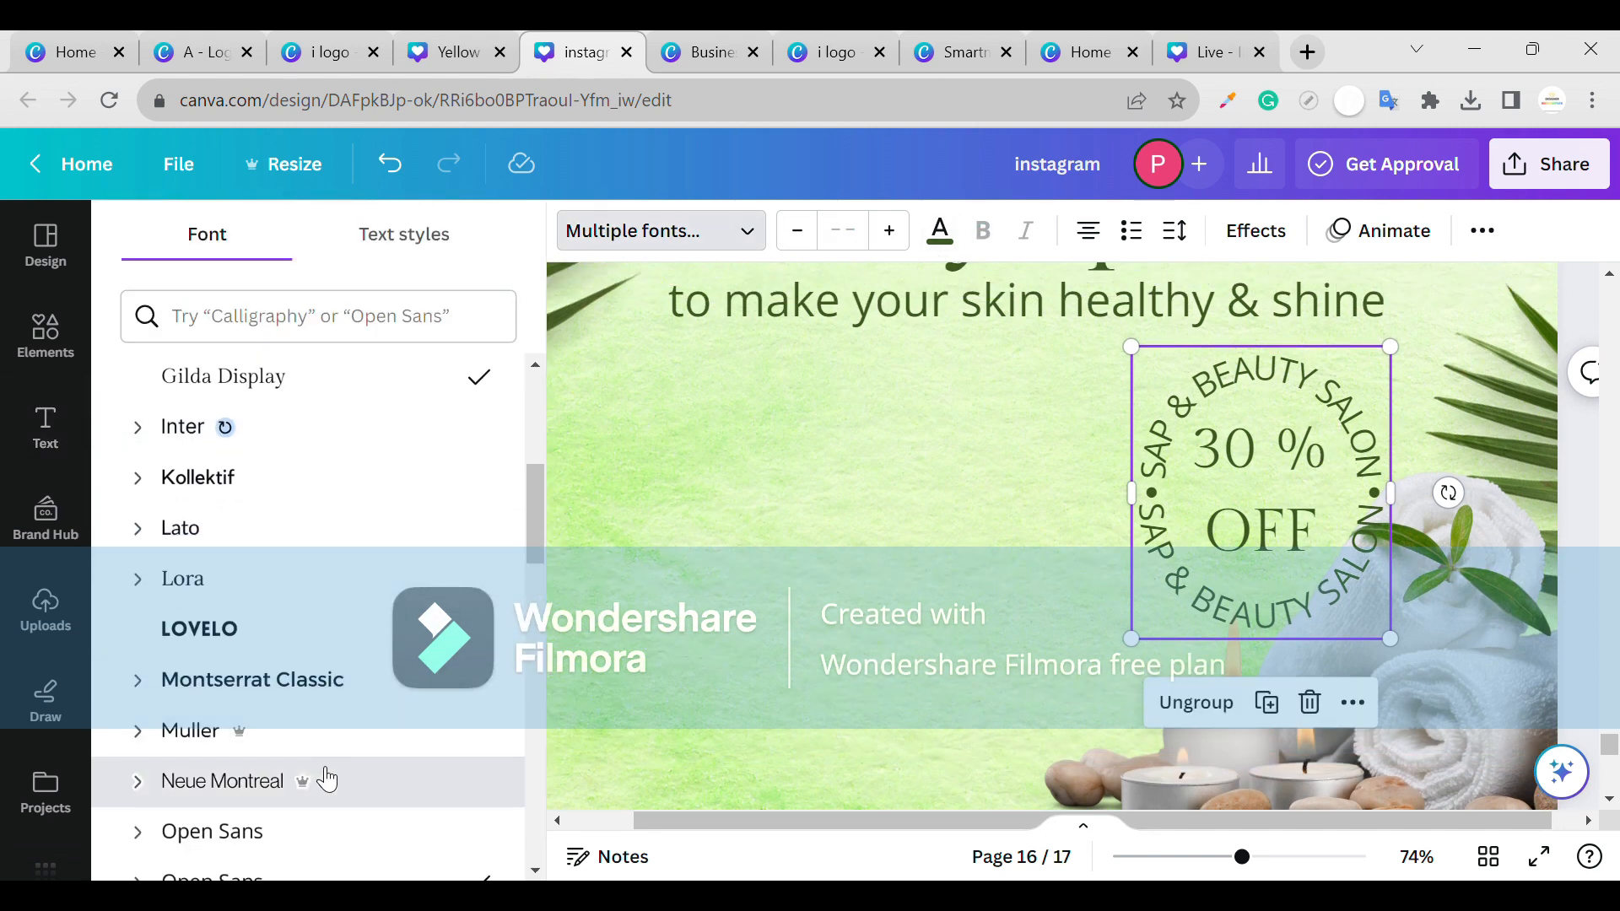
click(325, 779)
drag(1258, 539, 1278, 583)
click(1258, 547)
click(1278, 583)
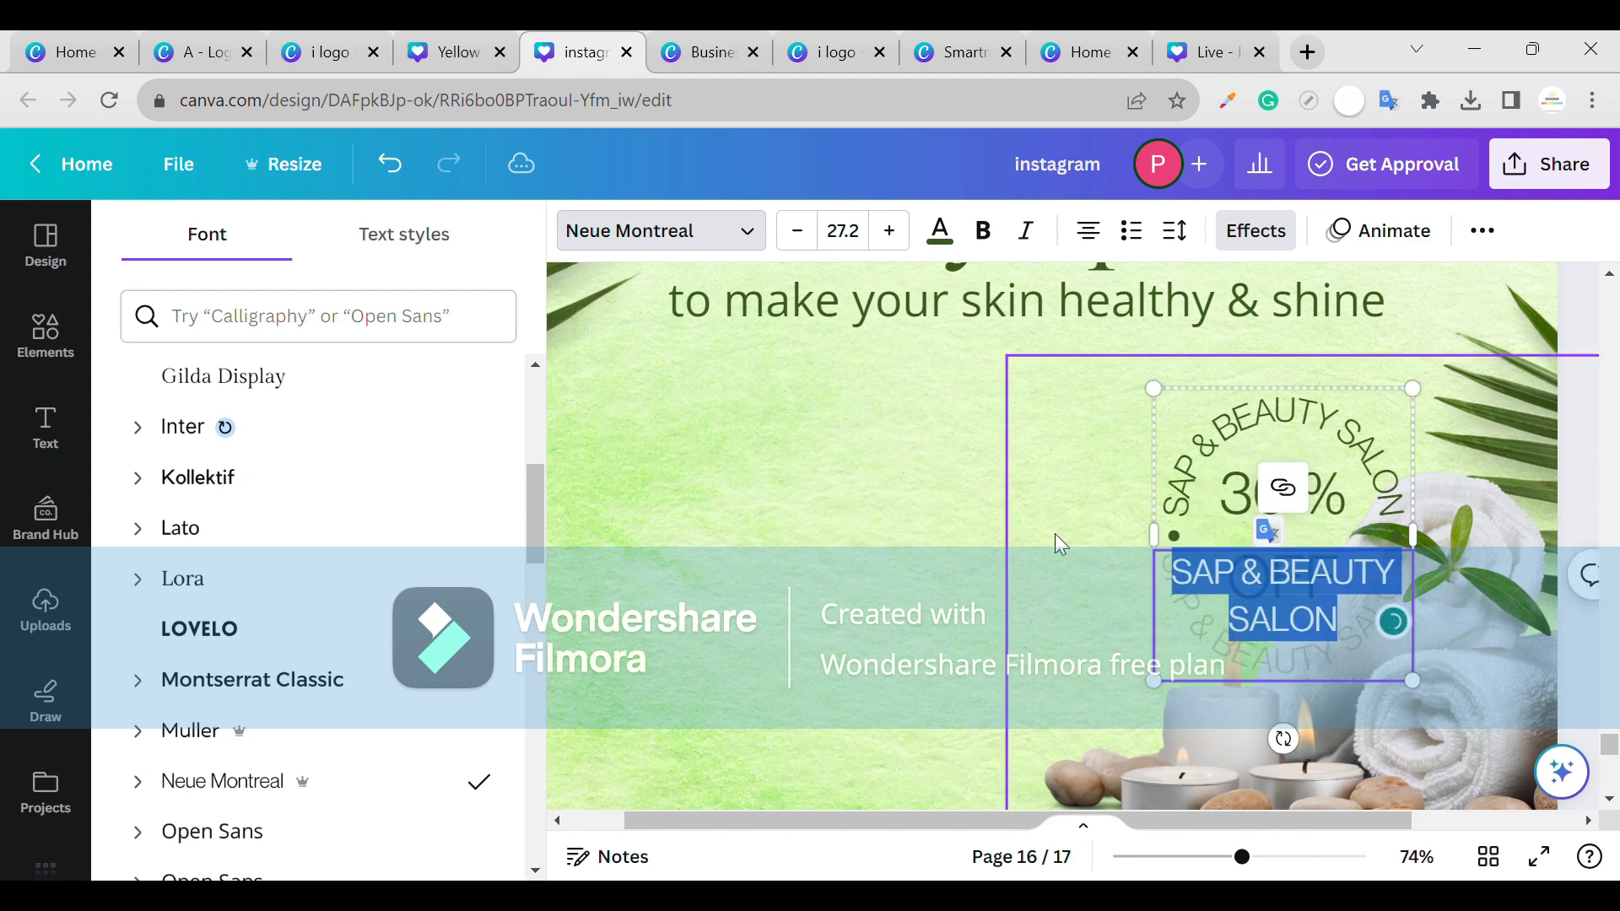
click(979, 534)
click(1193, 531)
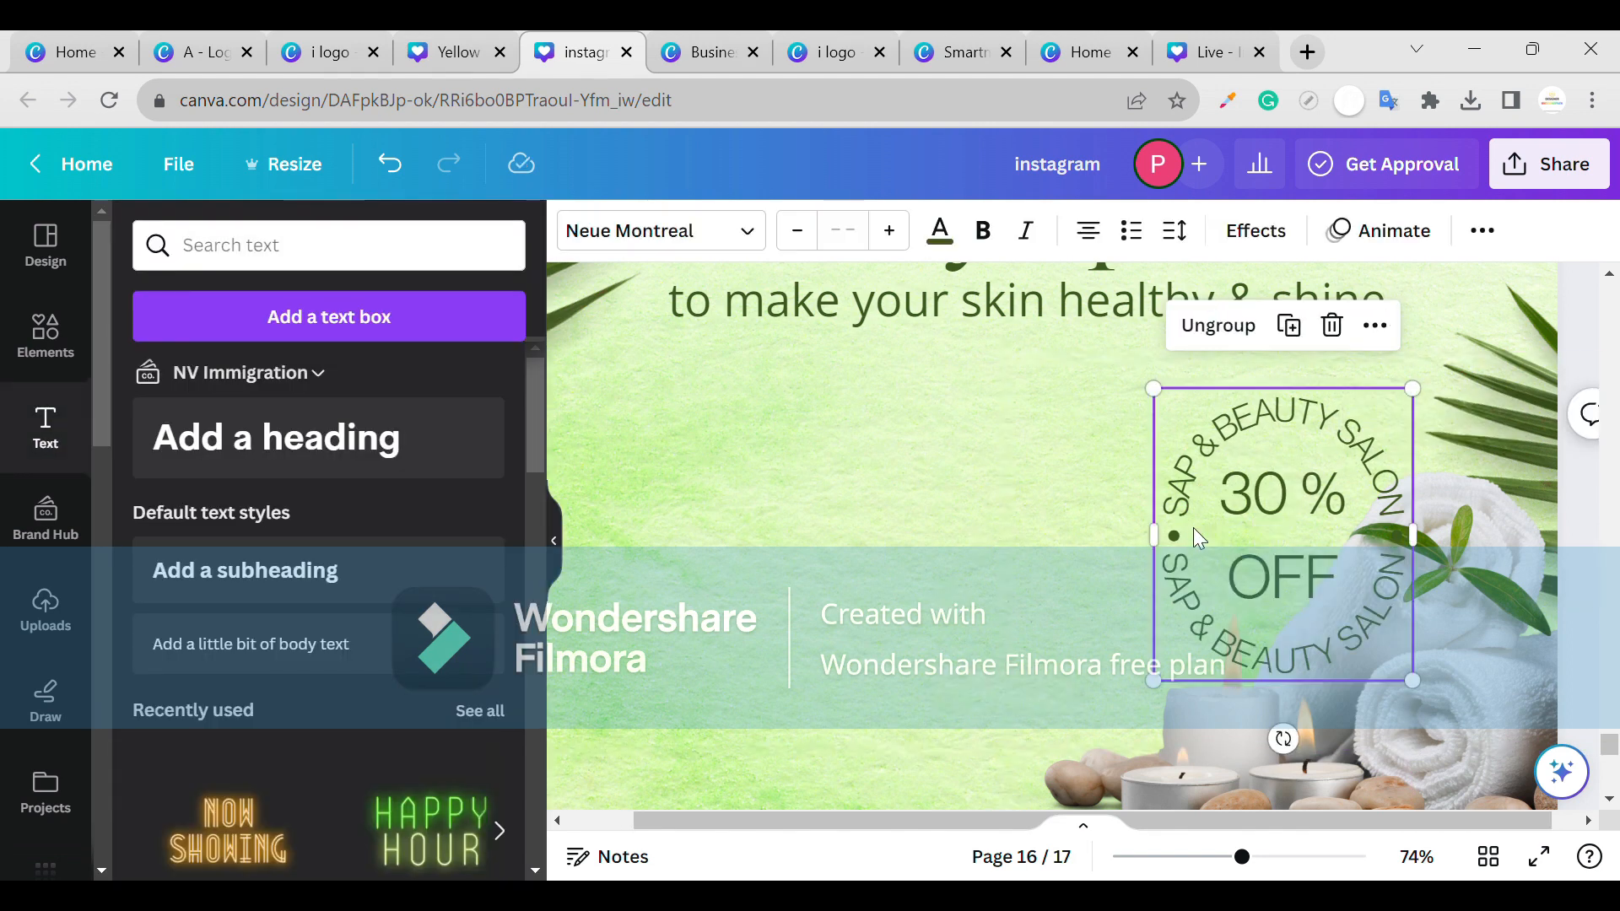
- Add a subheading on the blank page 17 reading "COME VISIT"
scroll(1118, 545, down, 5)
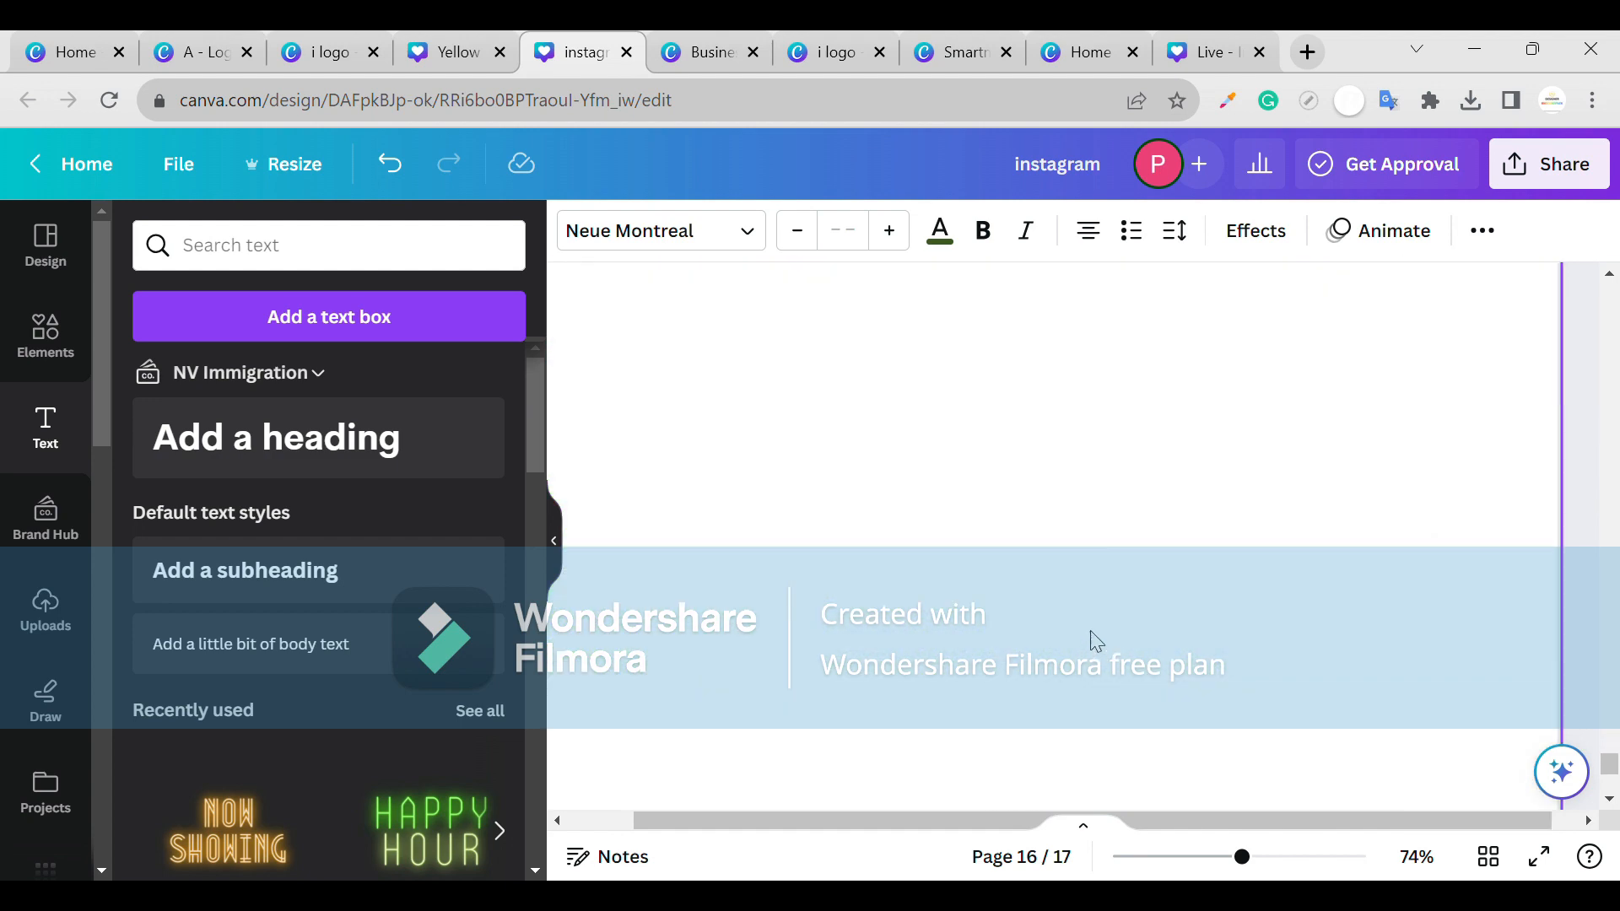
click(301, 563)
text(COME)
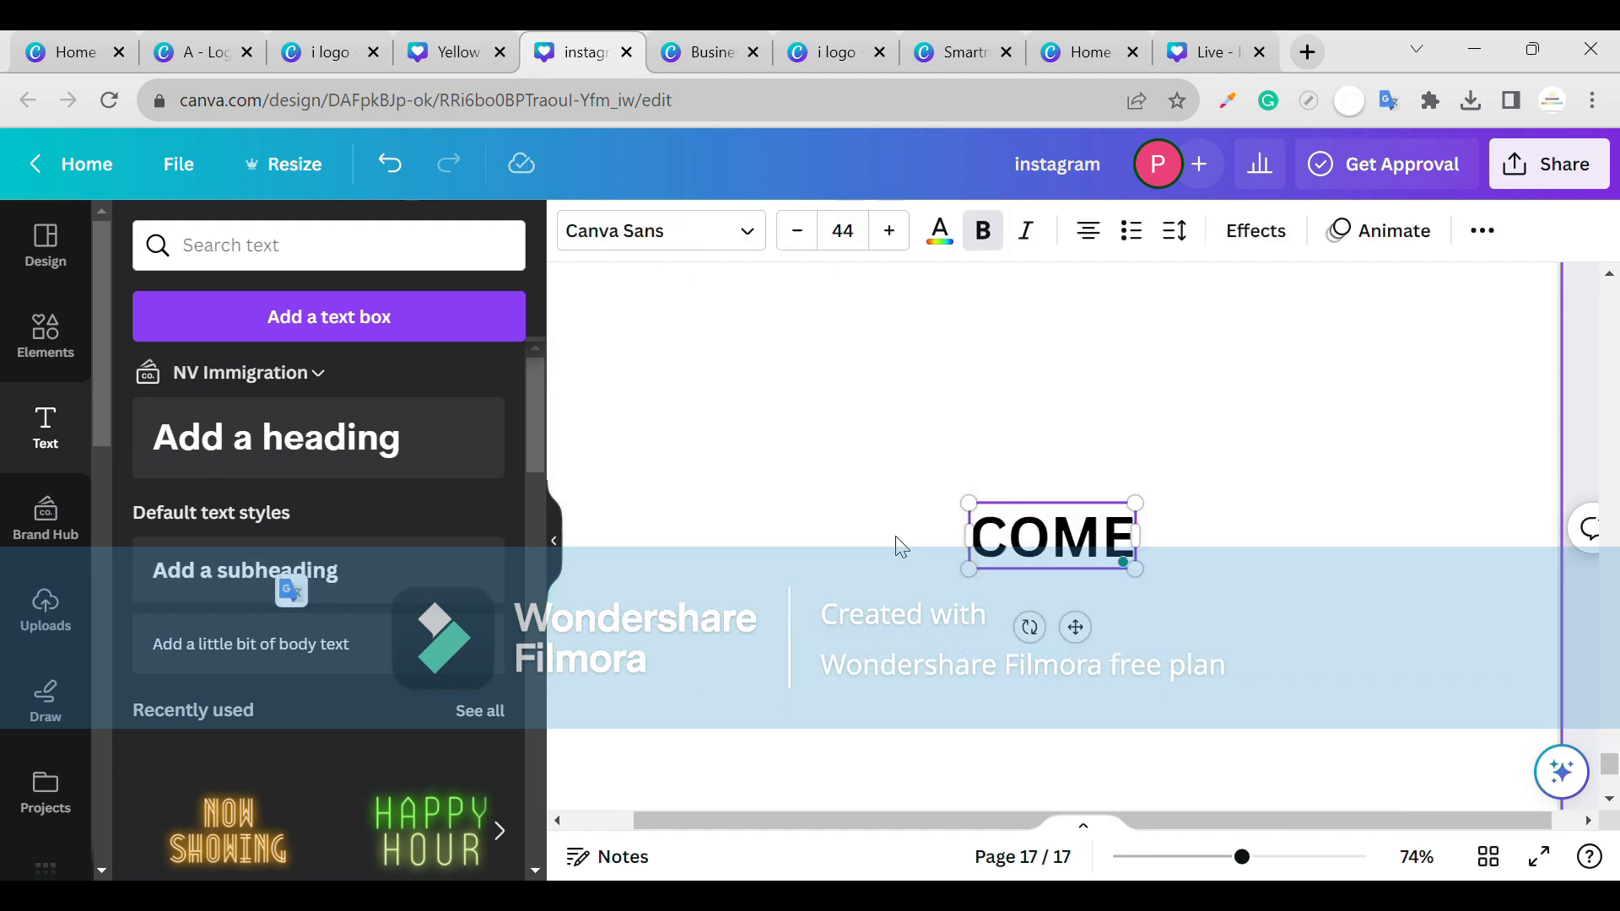
text( VIST)
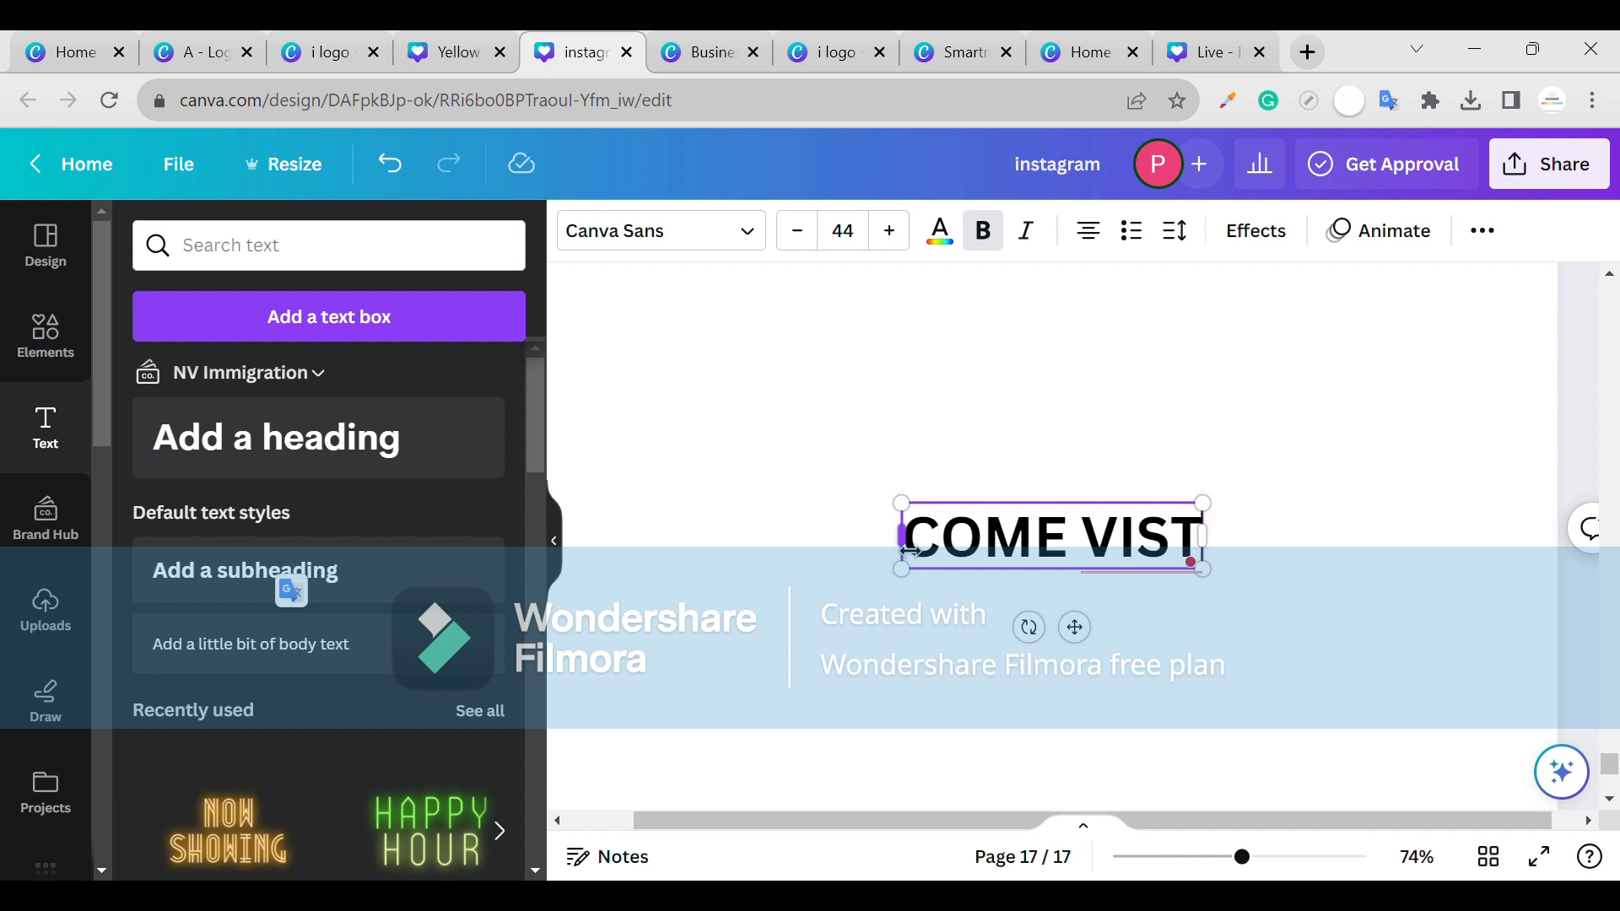
key(BackSpace)
key(BackSpace)
text(SIT)
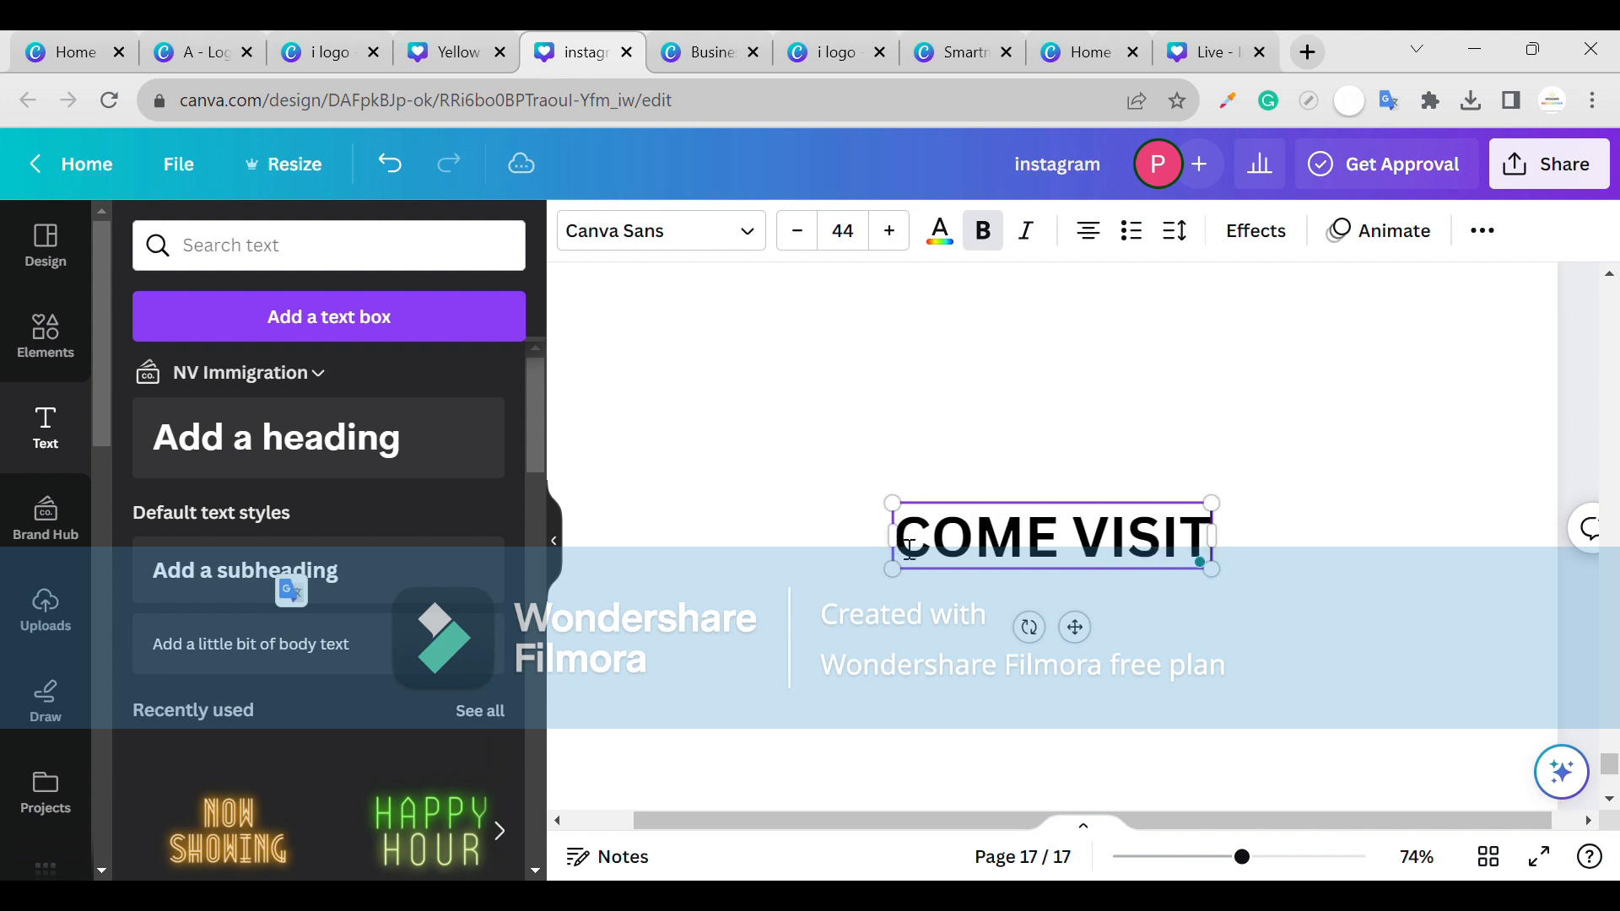
- Replace the uppercase subheading wording with "Come visit &experience"
key(BackSpace)
key(BackSpace)
key(BackSpace)
key(BackSpace)
key(BackSpace)
key(BackSpace)
key(BackSpace)
key(BackSpace)
key(BackSpace)
key(BackSpace)
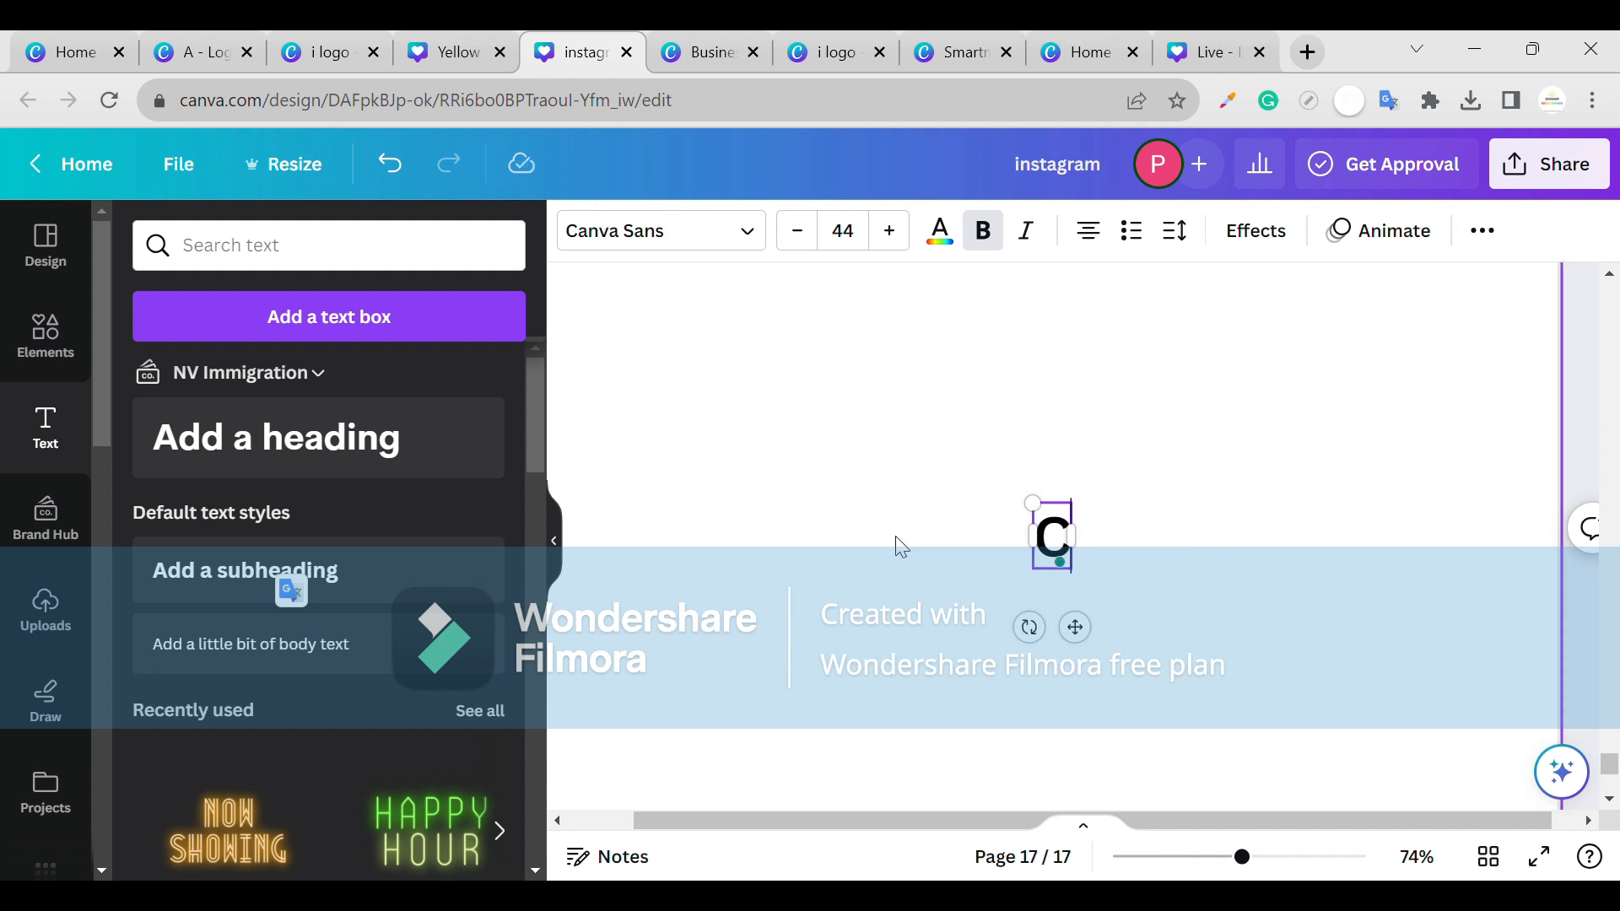
text(Come)
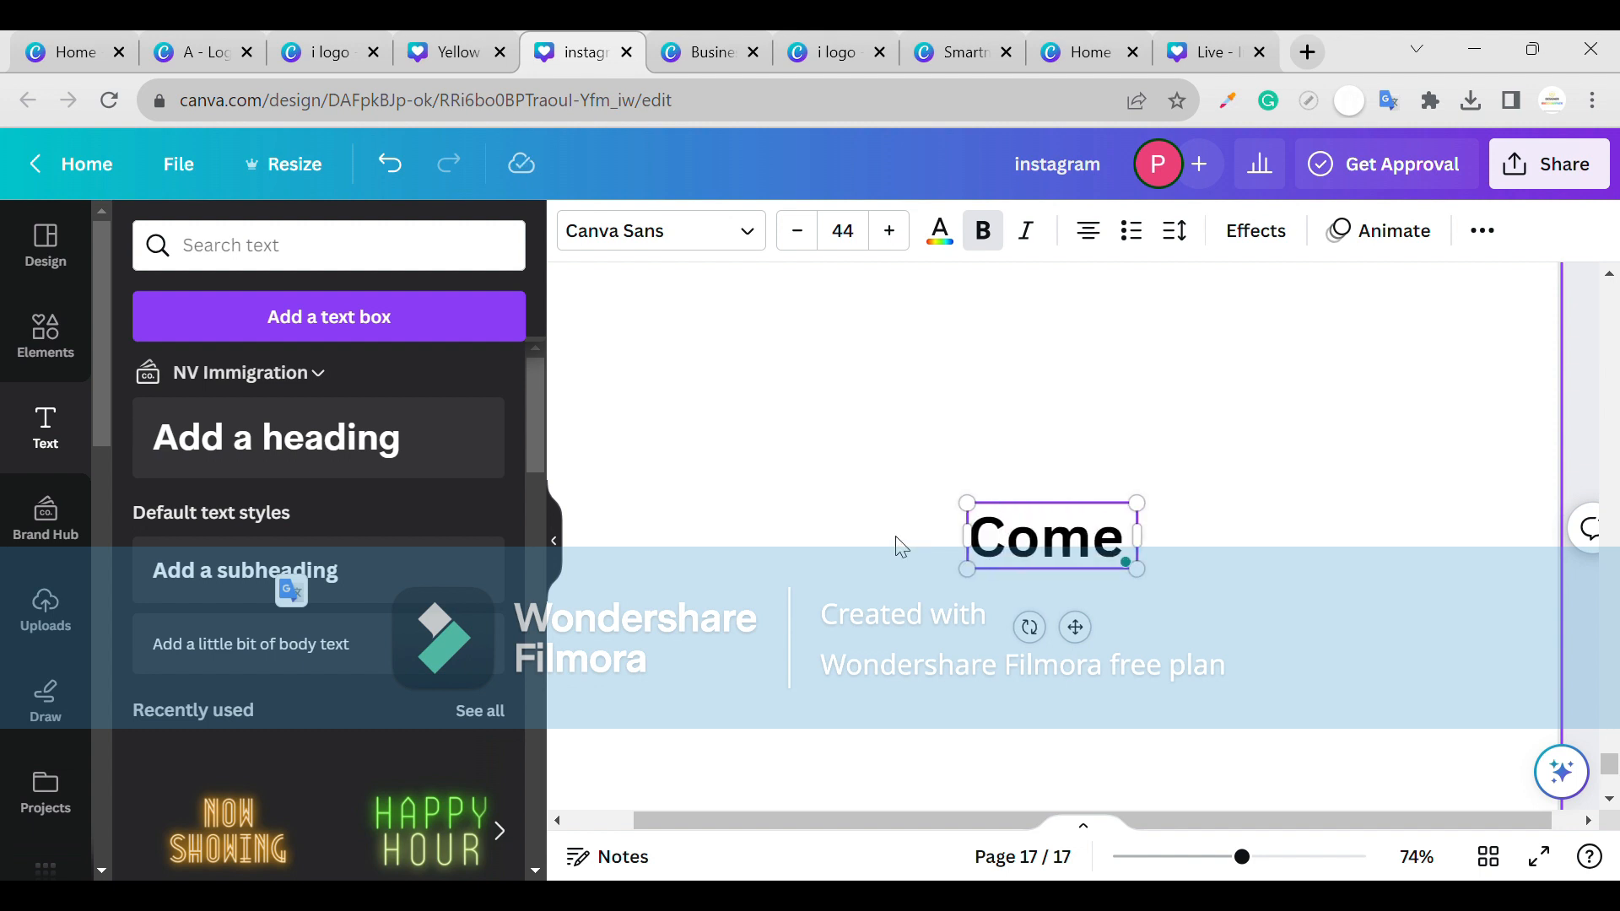
text( visit )
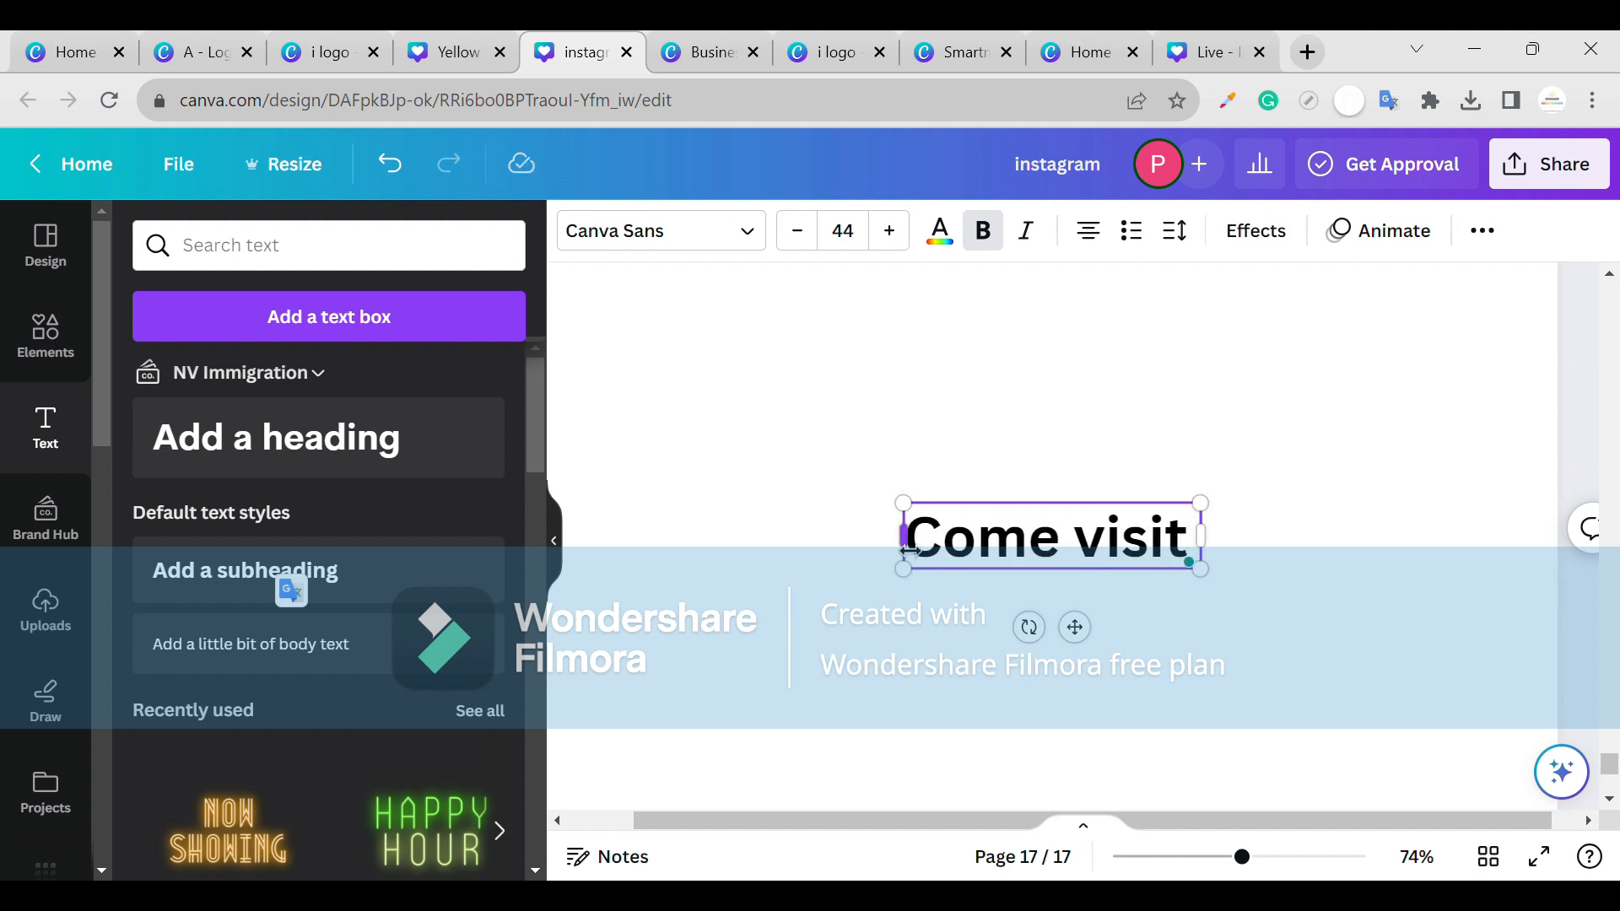
text(&e)
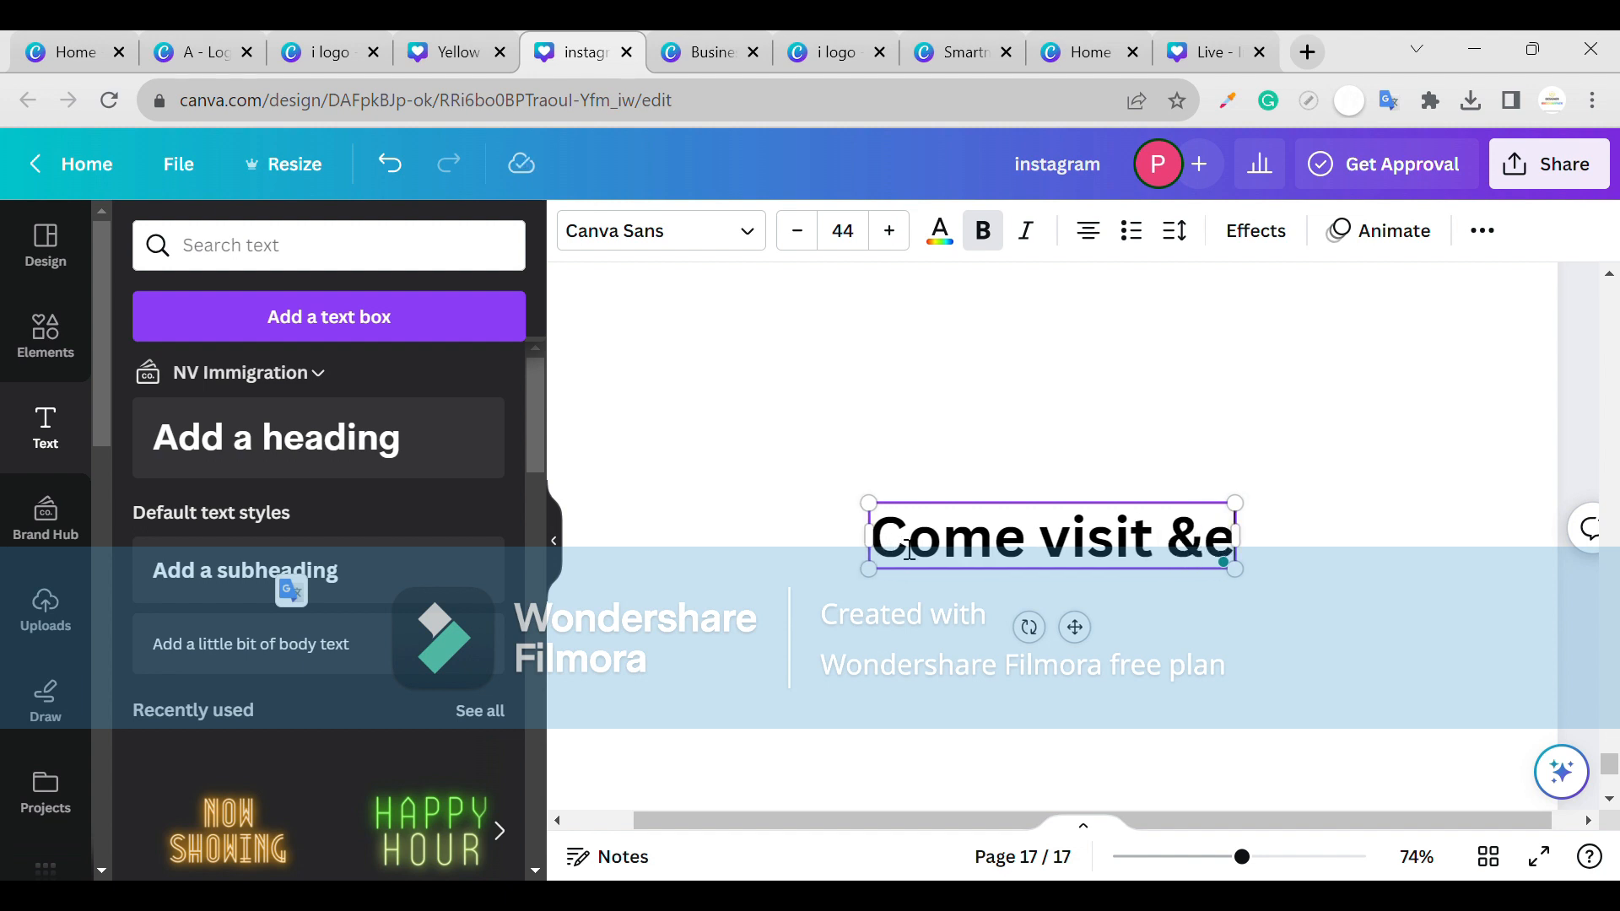
text(xpr)
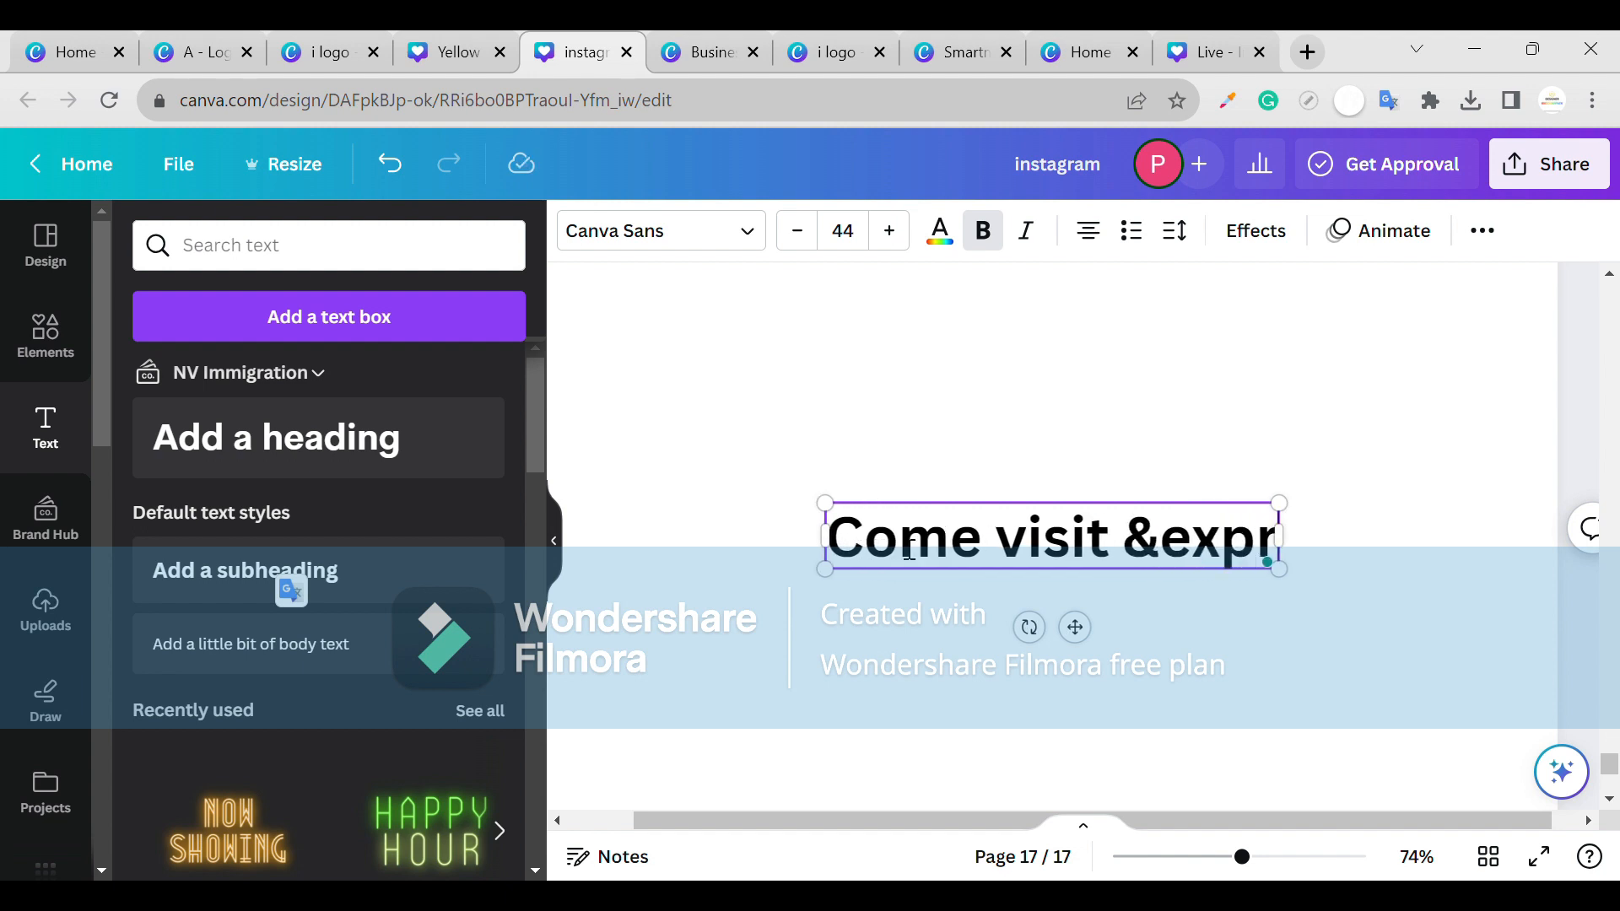
text(ien)
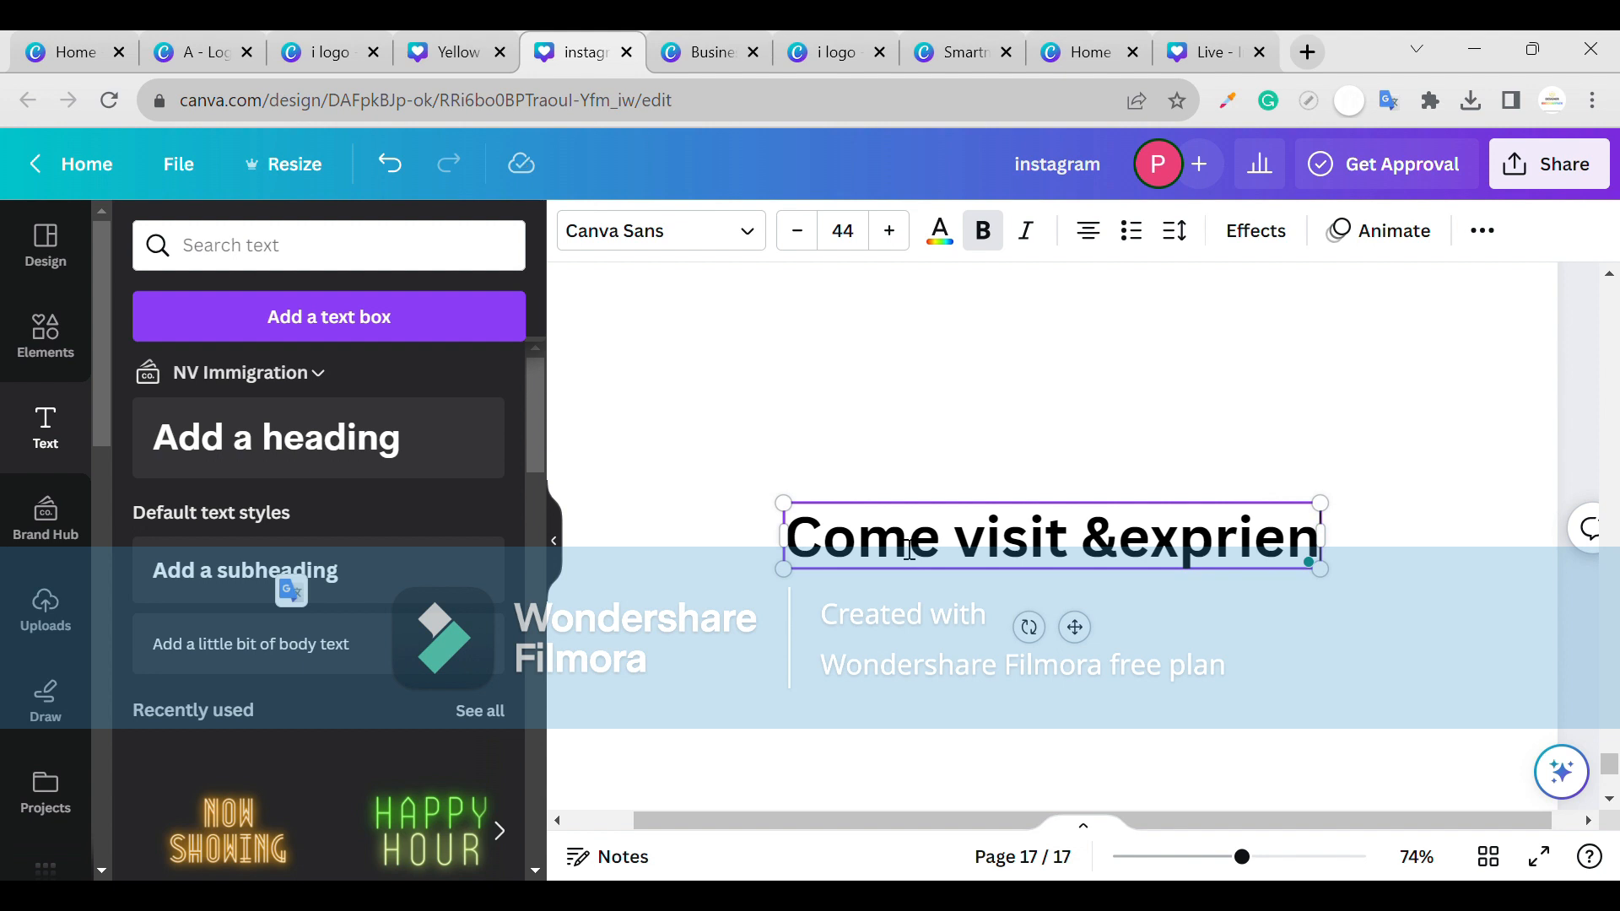
text(ce)
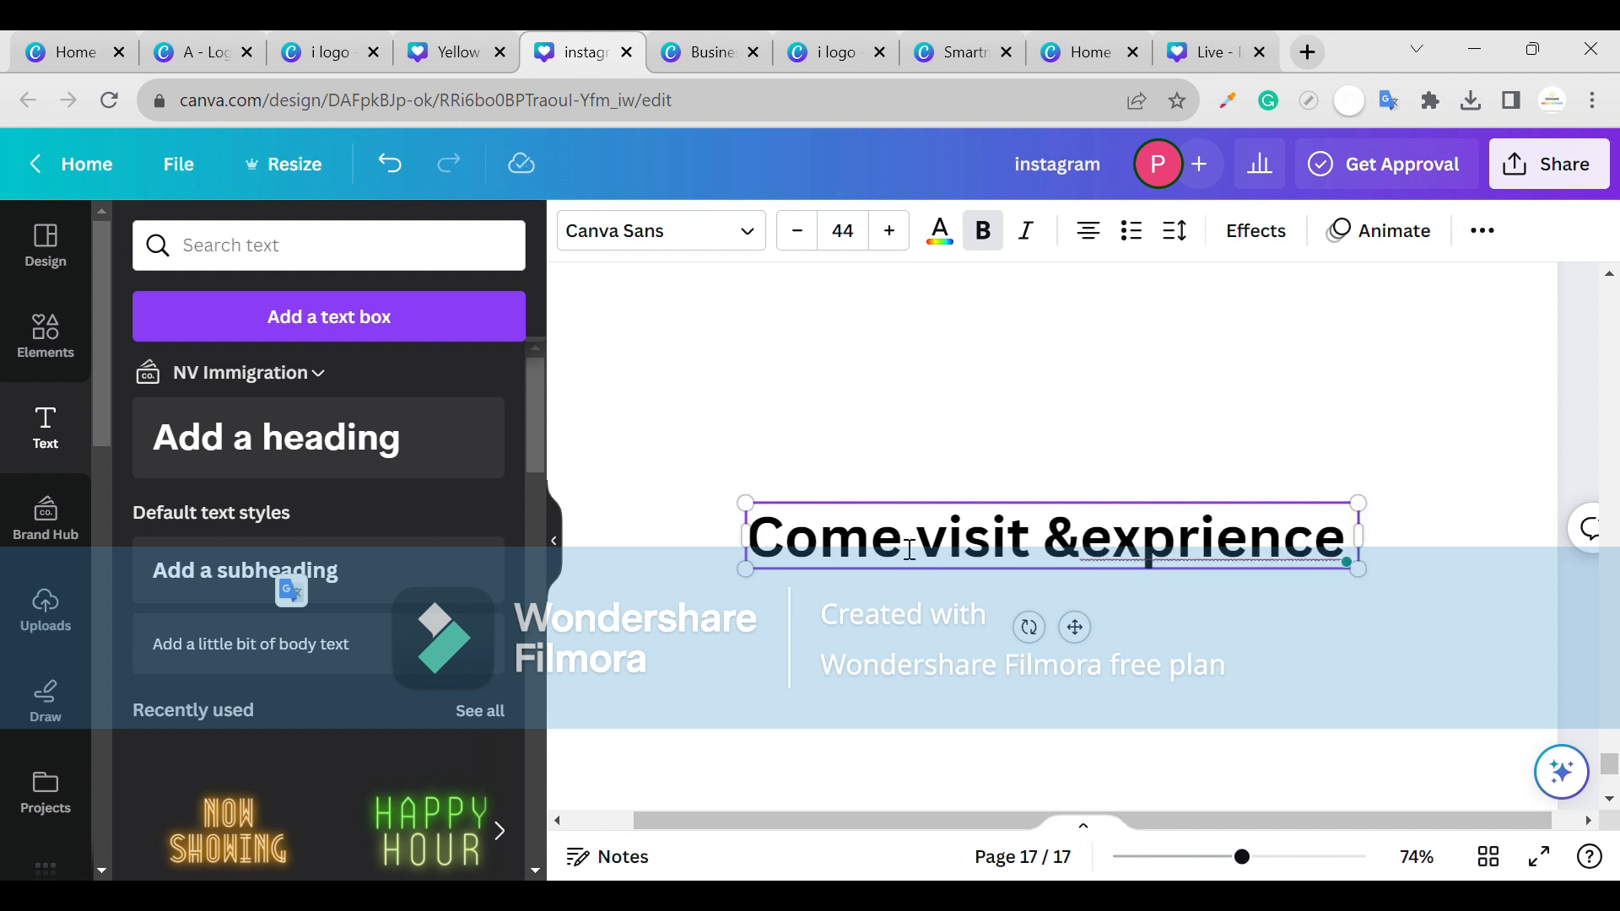
double_click(1176, 555)
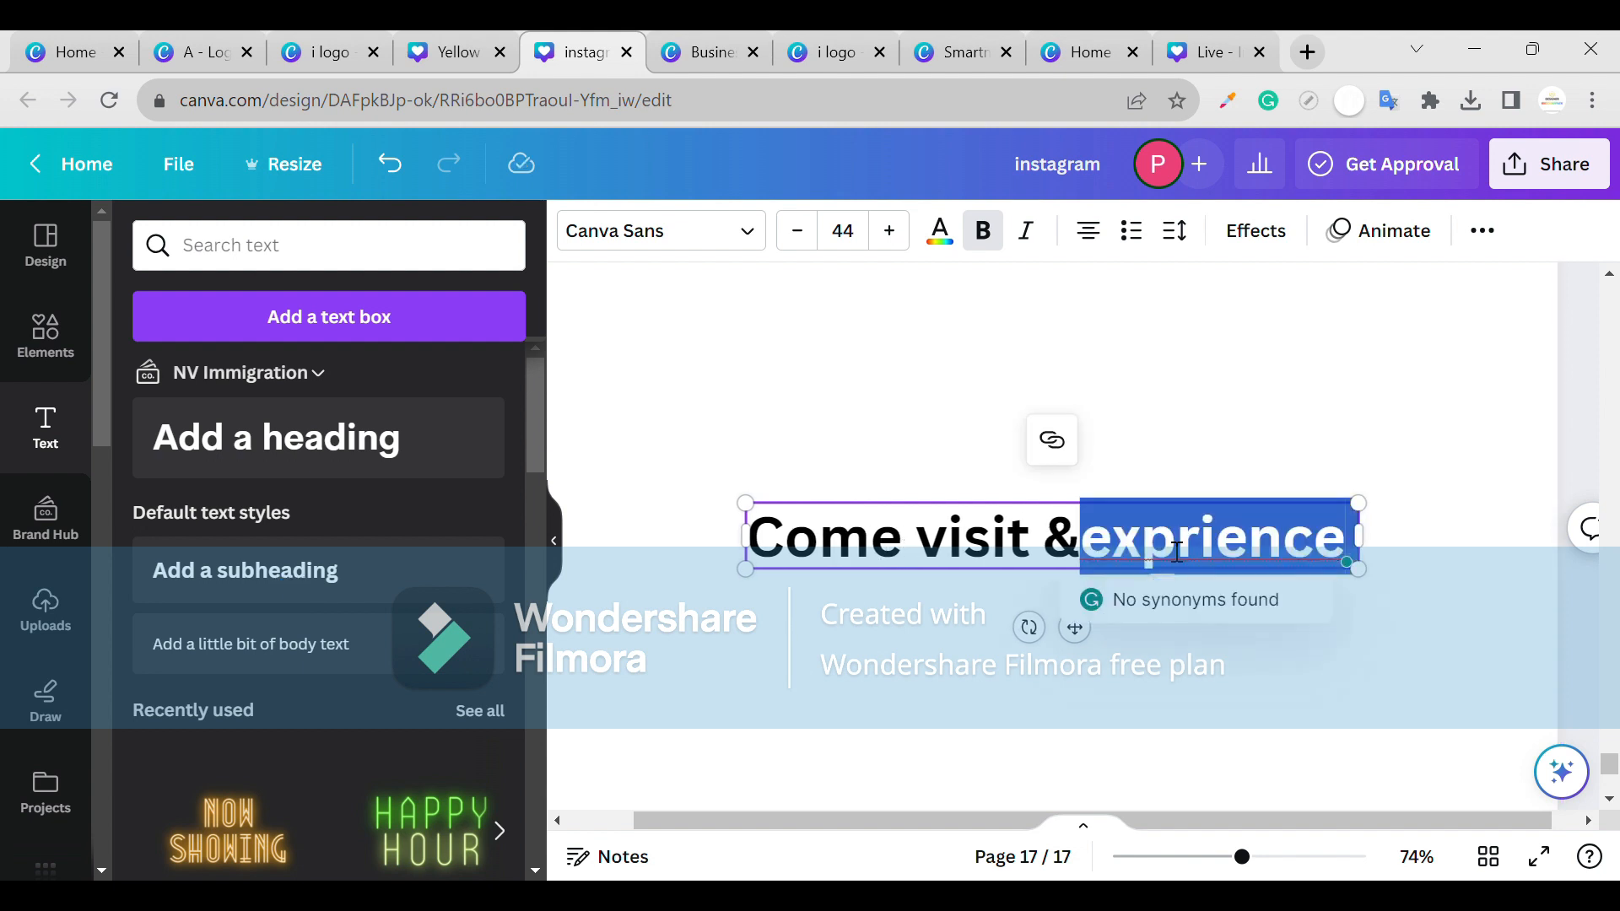
click(1176, 555)
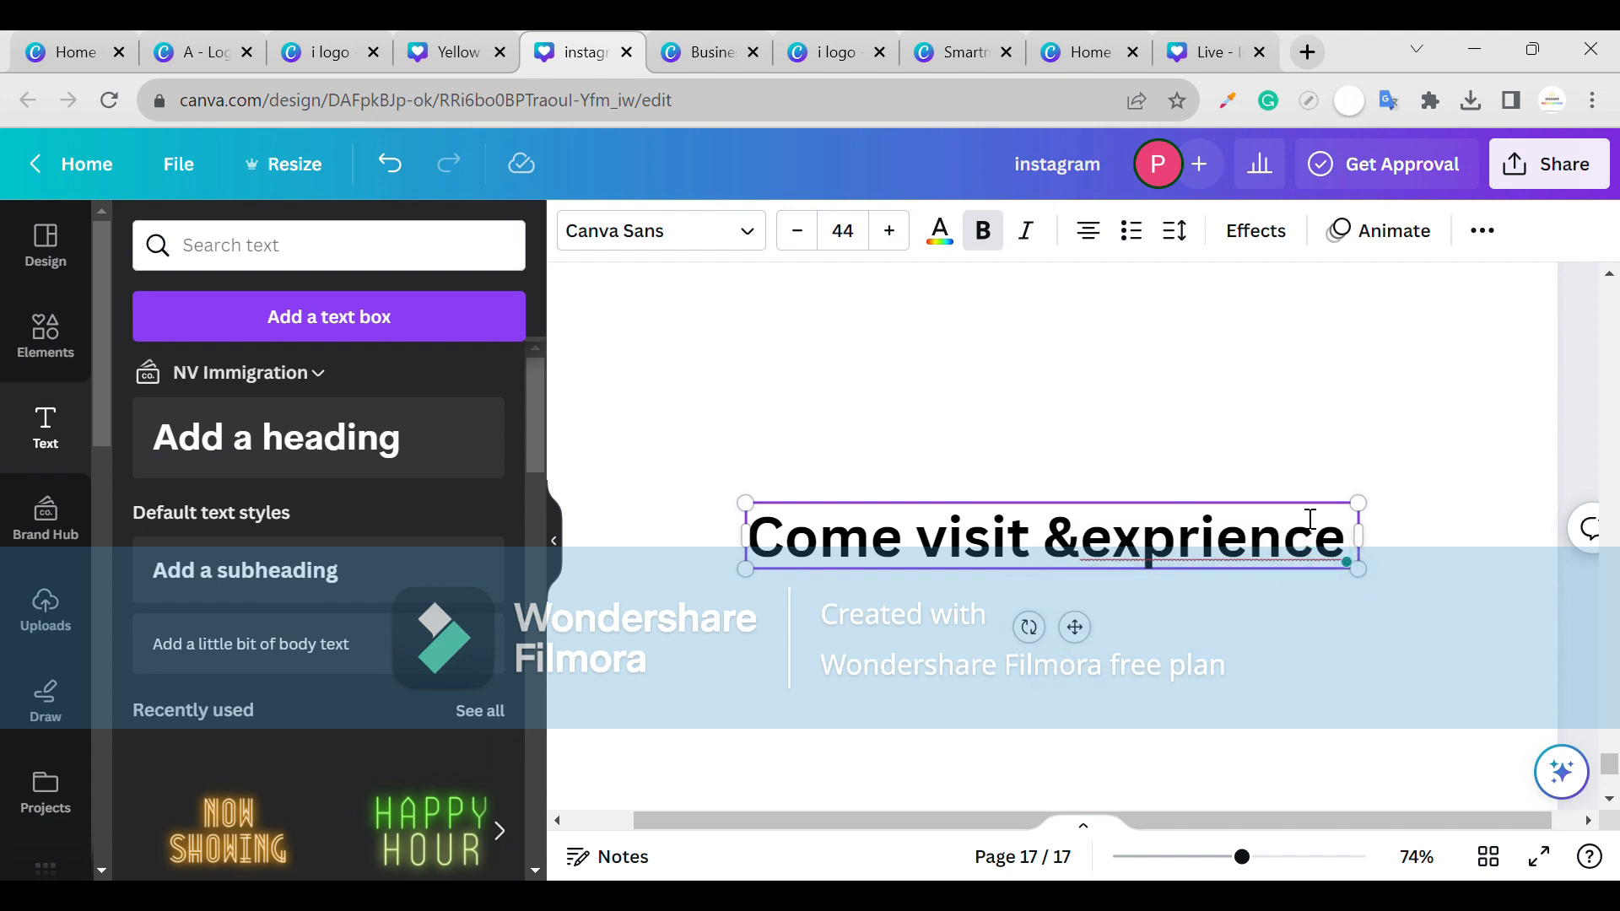
text(e)
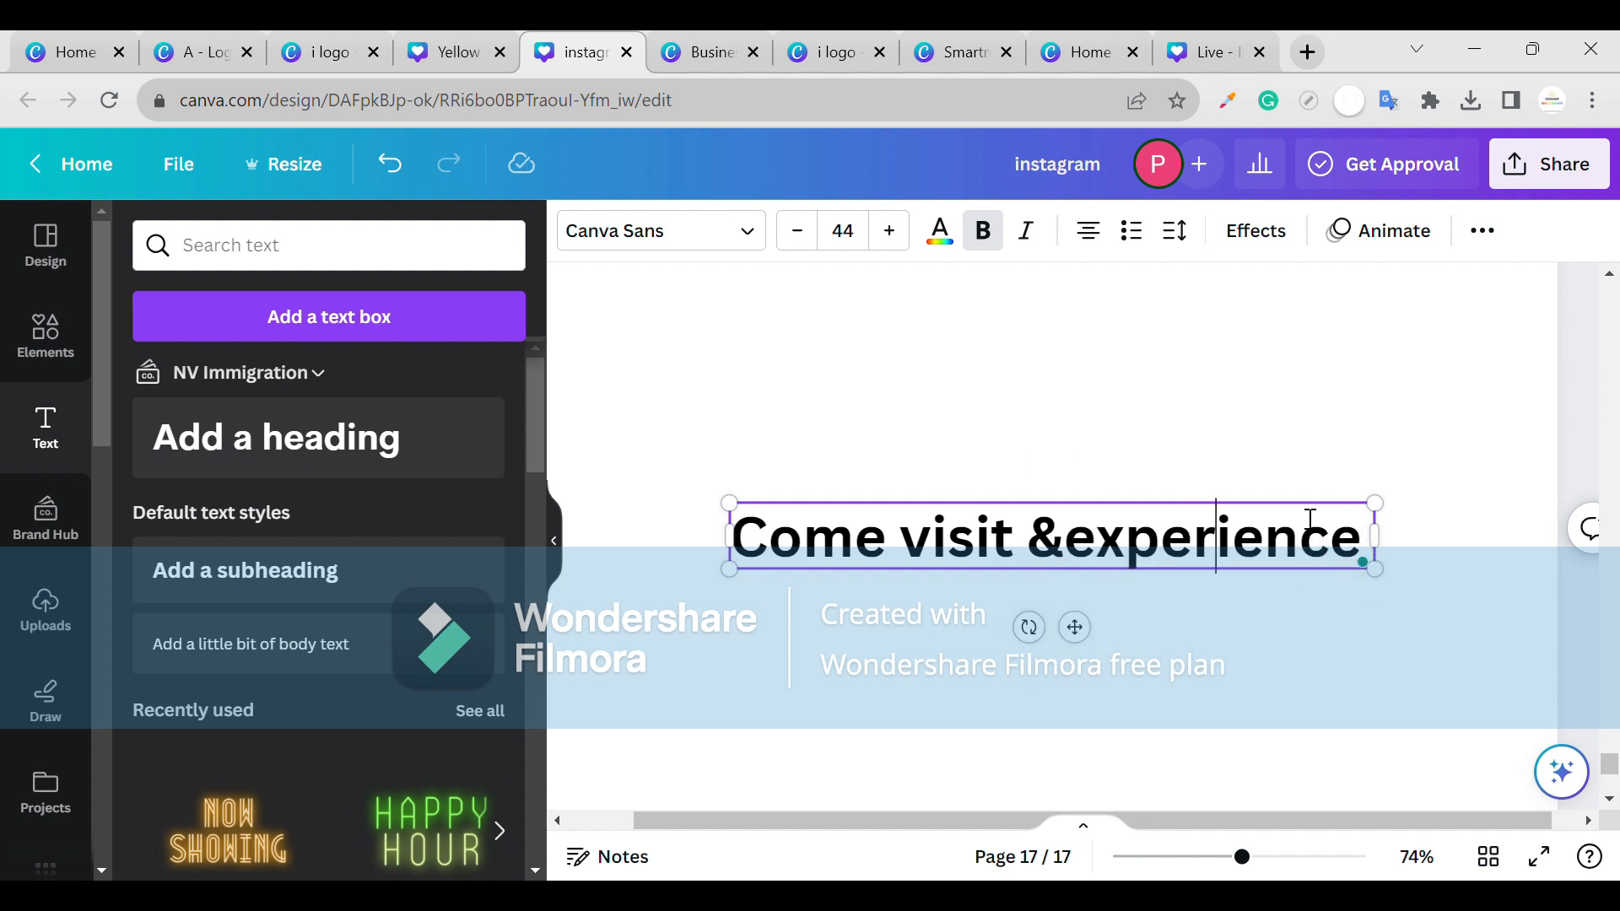
text( which)
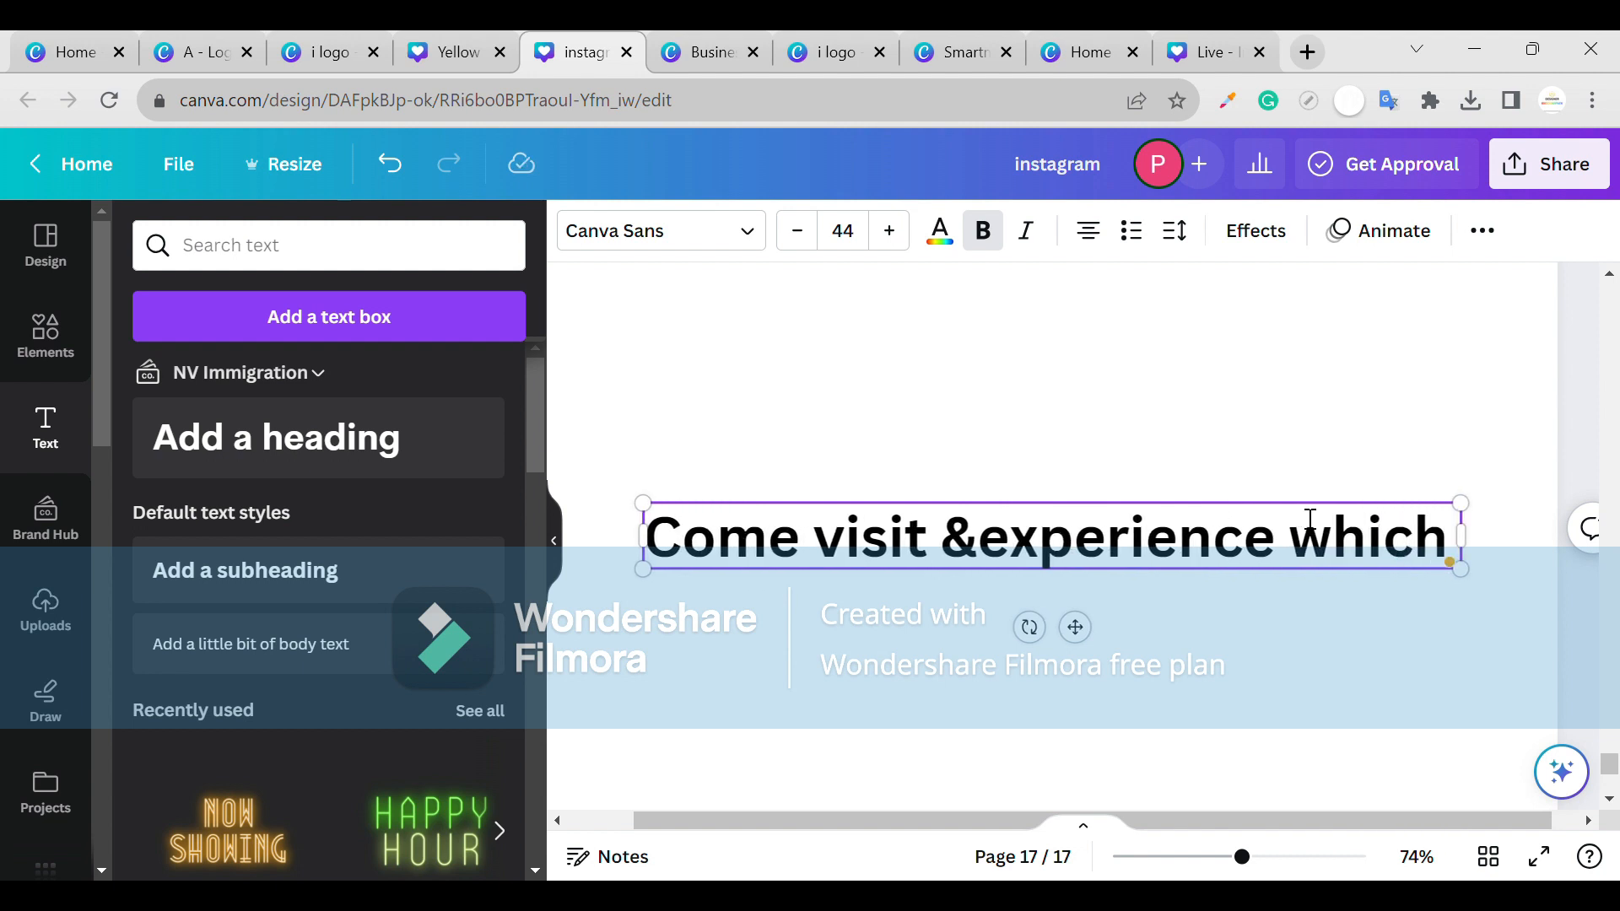
key(BackSpace)
key(BackSpace)
key(BackSpace)
key(BackSpace)
key(BackSpace)
key(BackSpace)
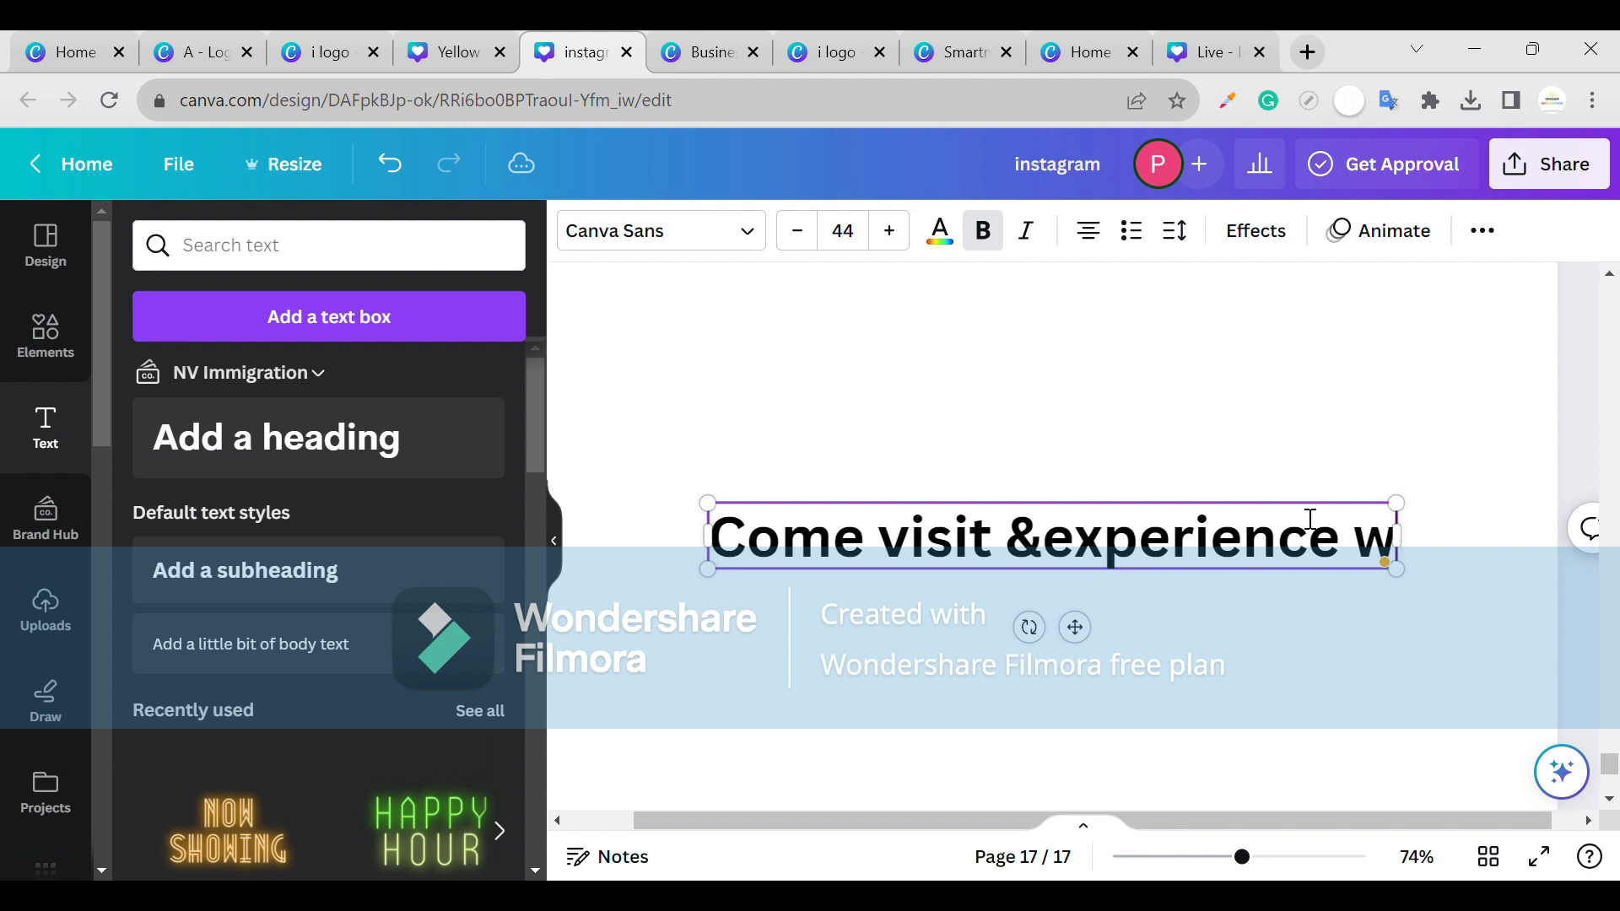
text(ome)
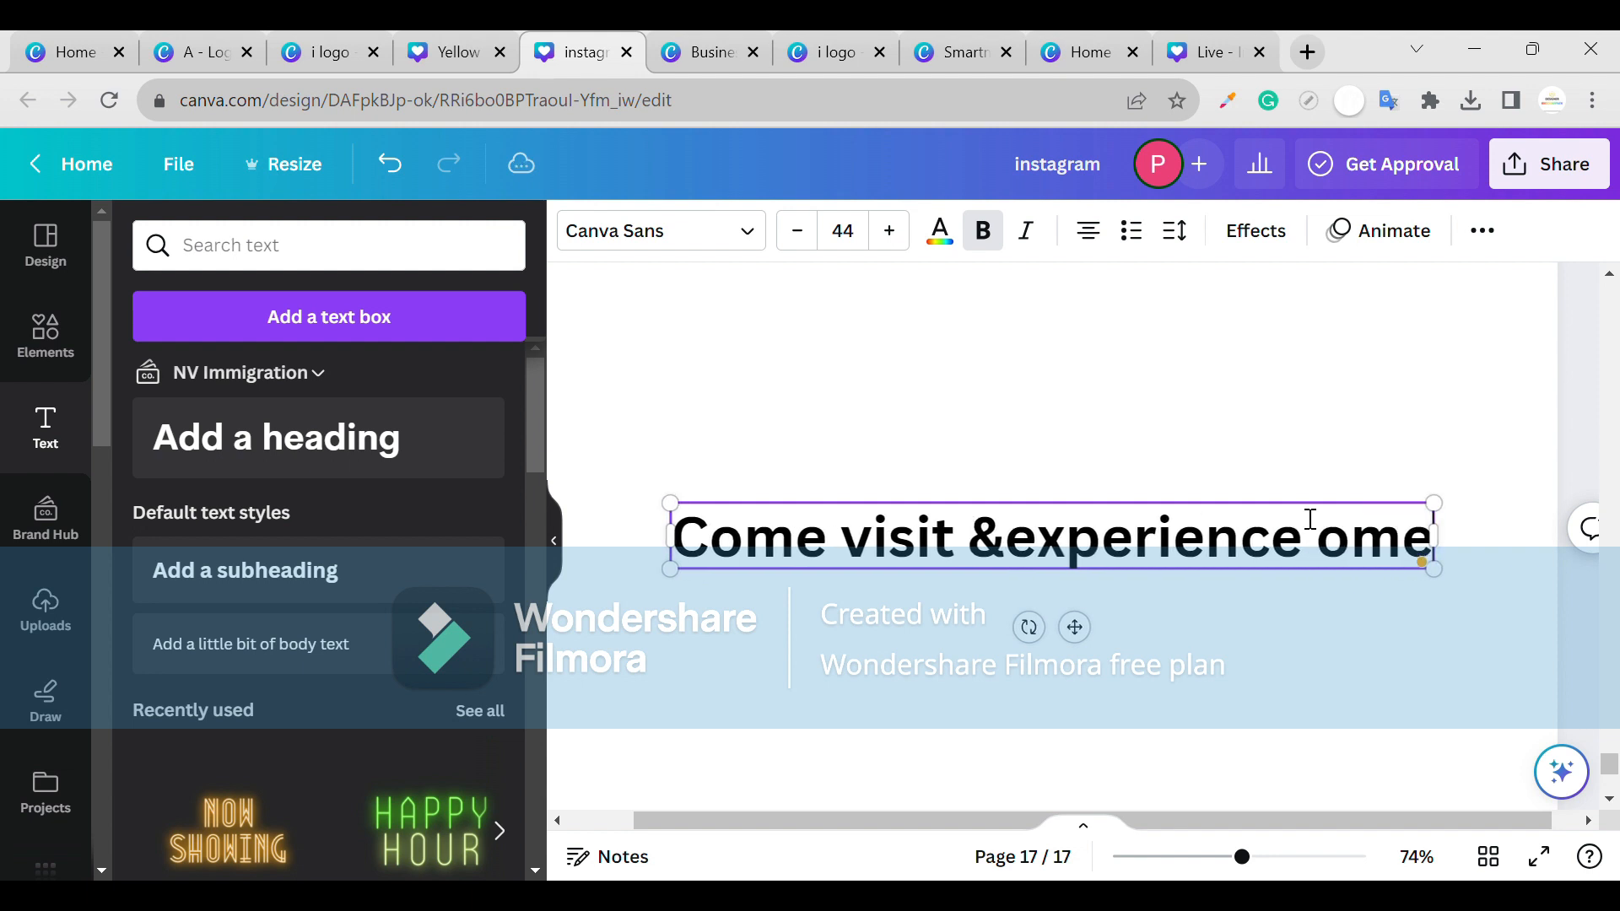
key(BackSpace)
key(BackSpace)
key(BackSpace)
key(BackSpace)
key(BackSpace)
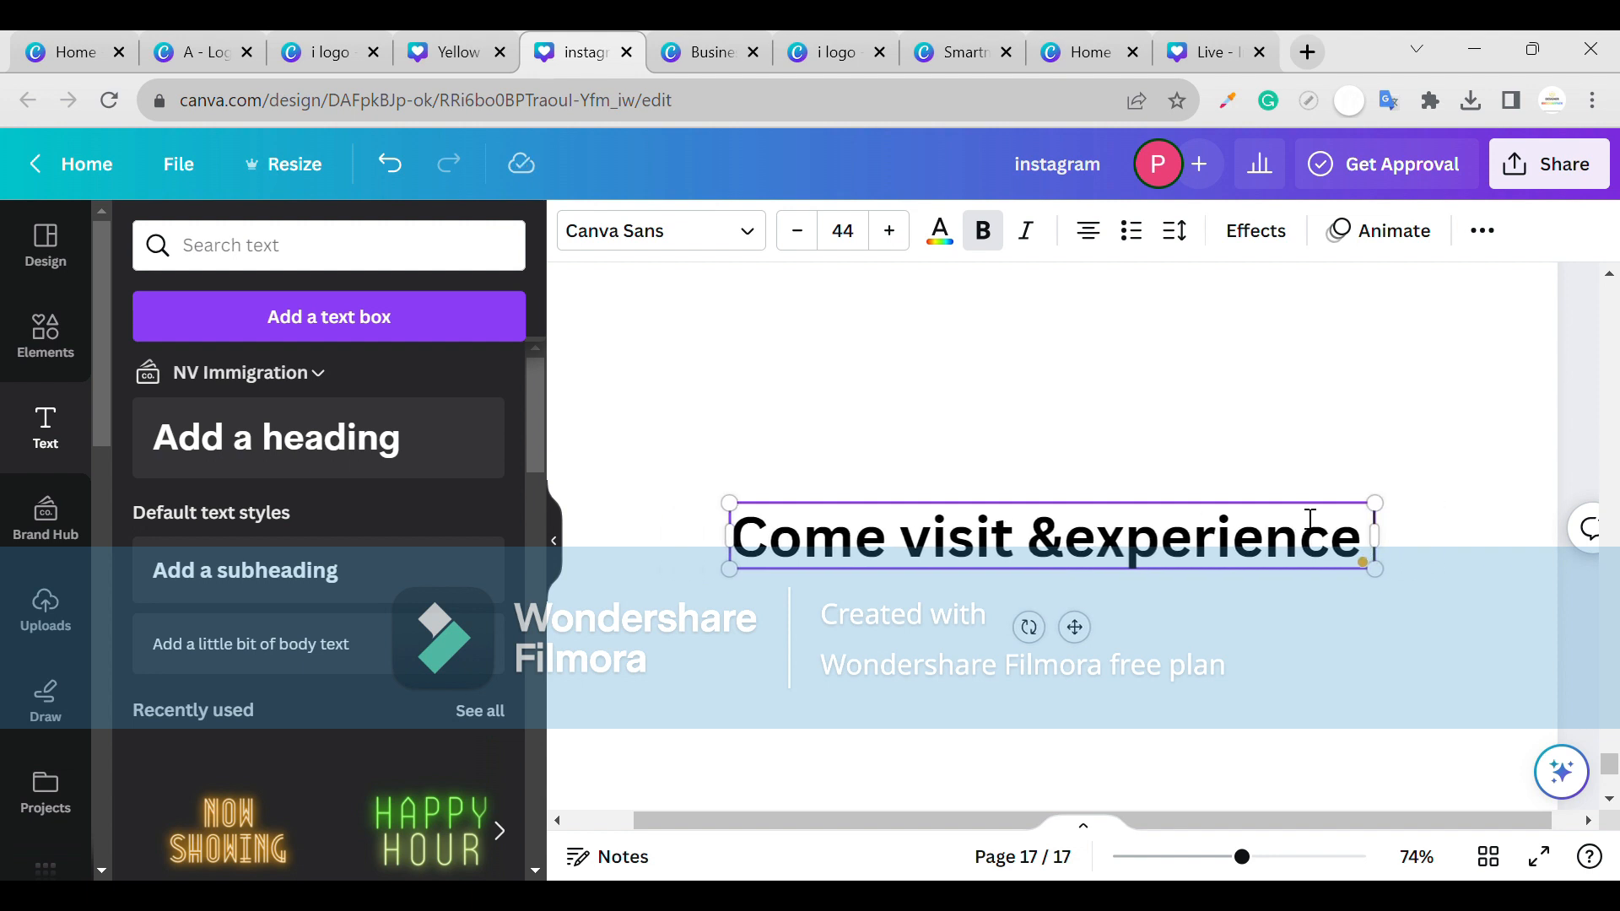
text(e)
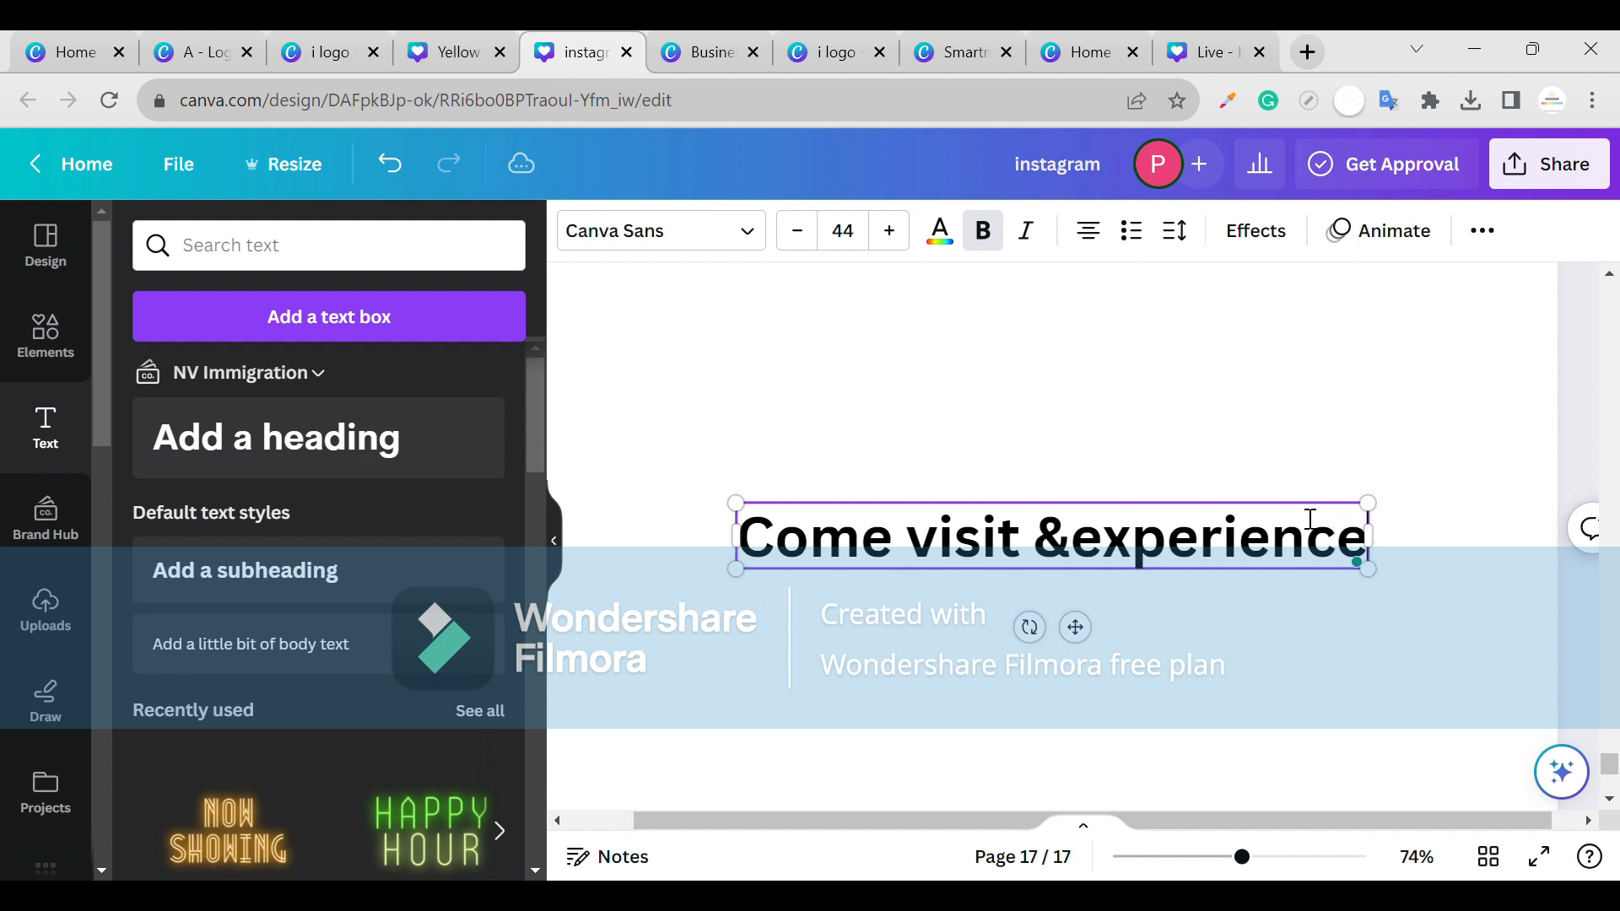
- Continue the "Come visit &experience" line on page 17 with the words "something magical"
text( some)
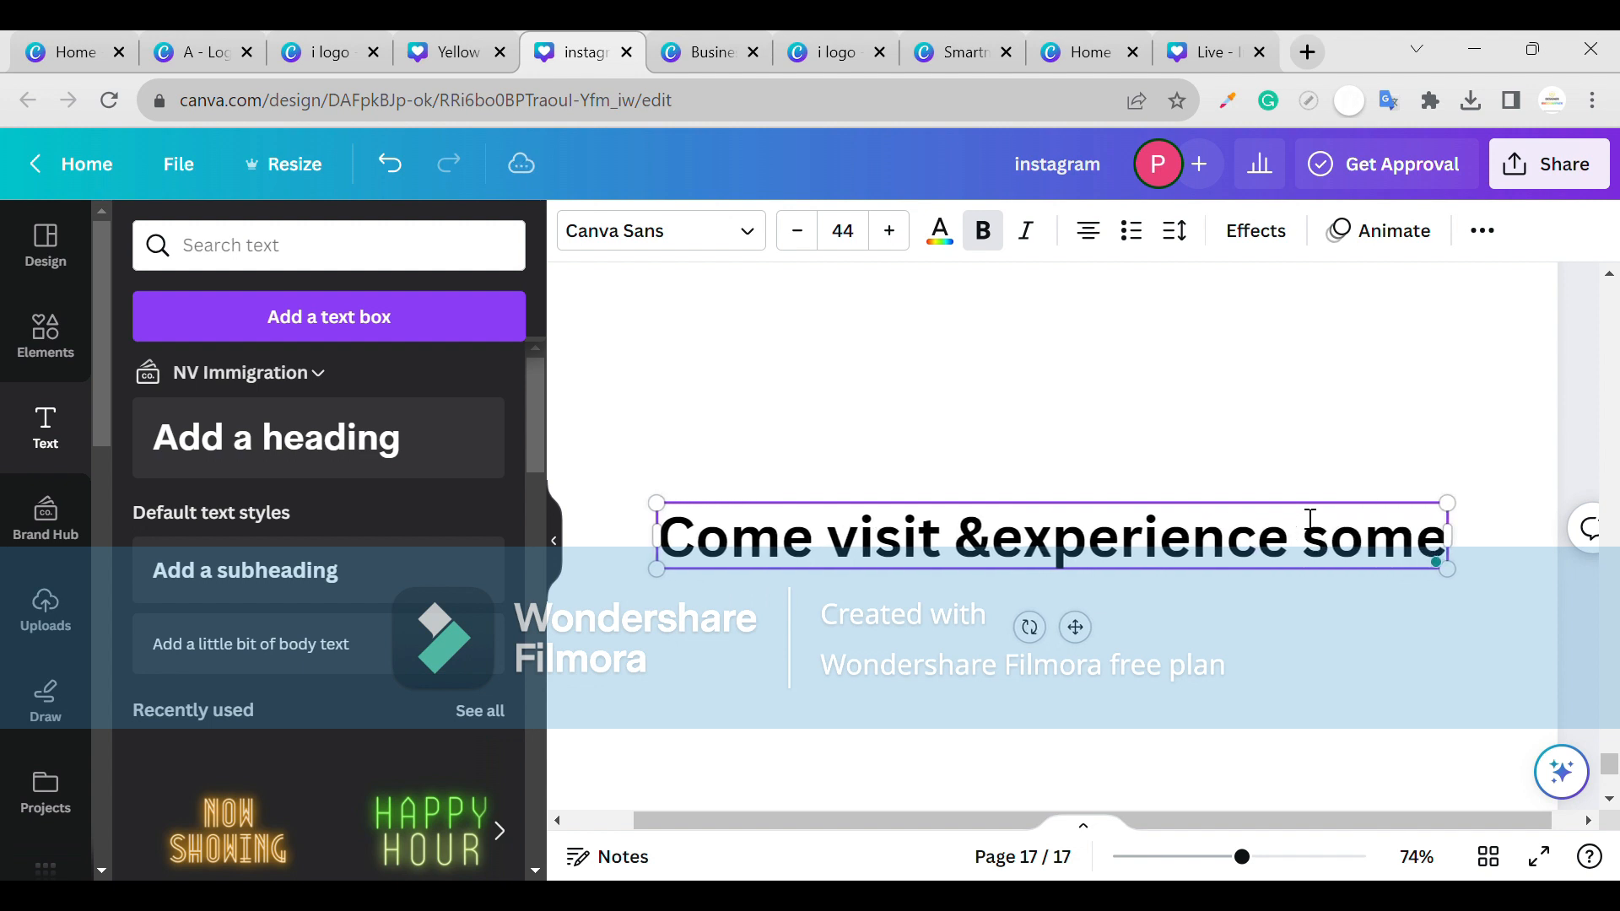
text(thi)
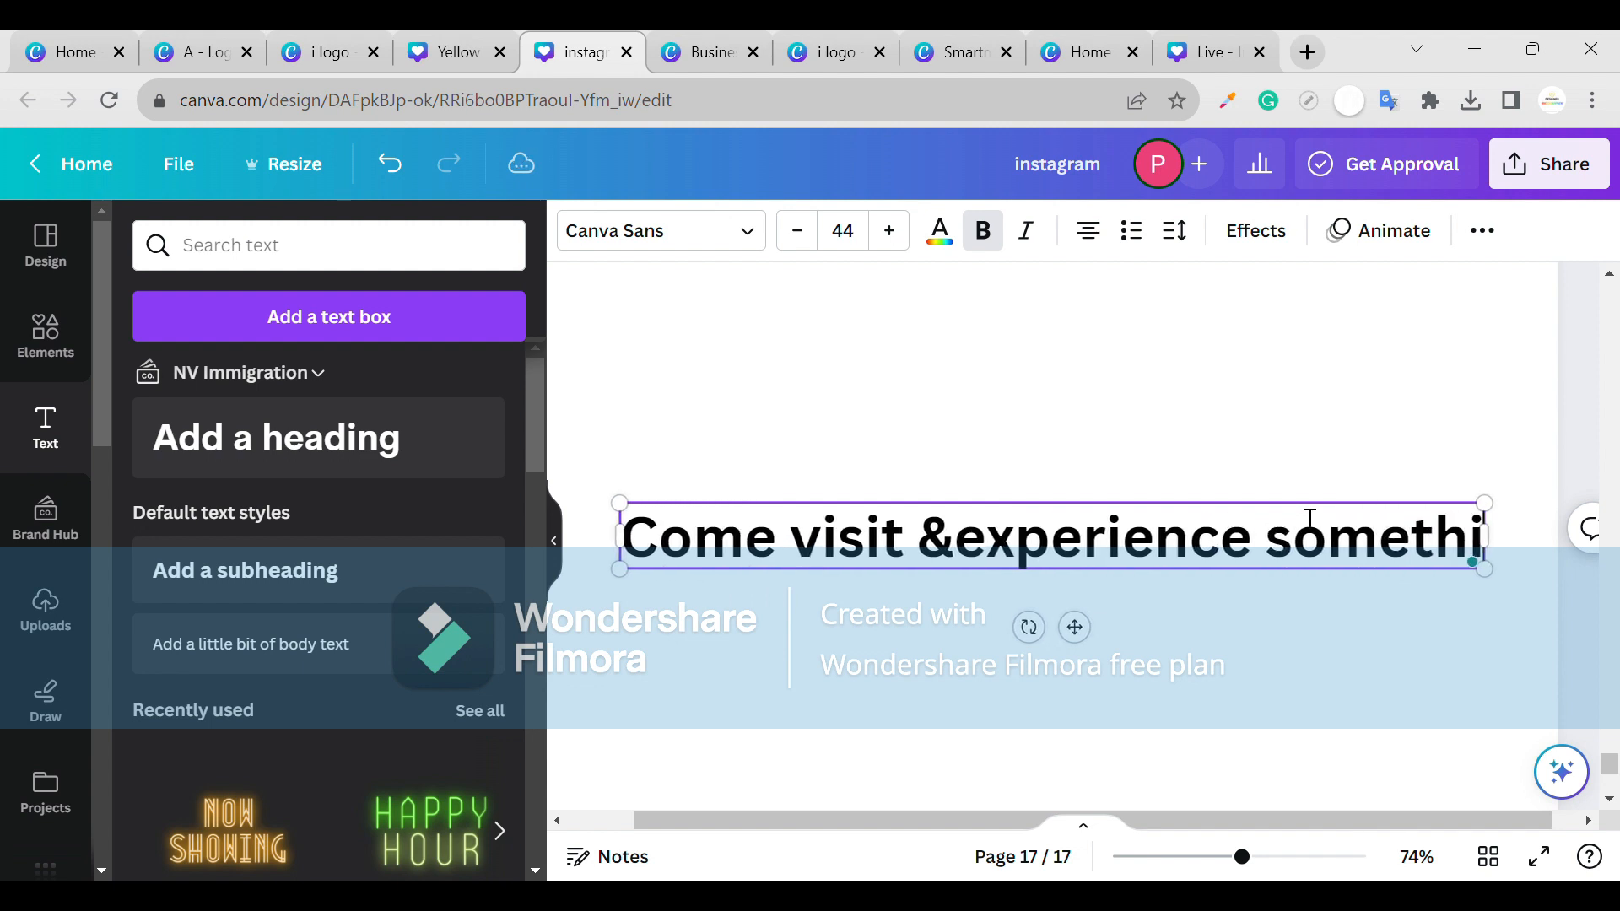
text(nh)
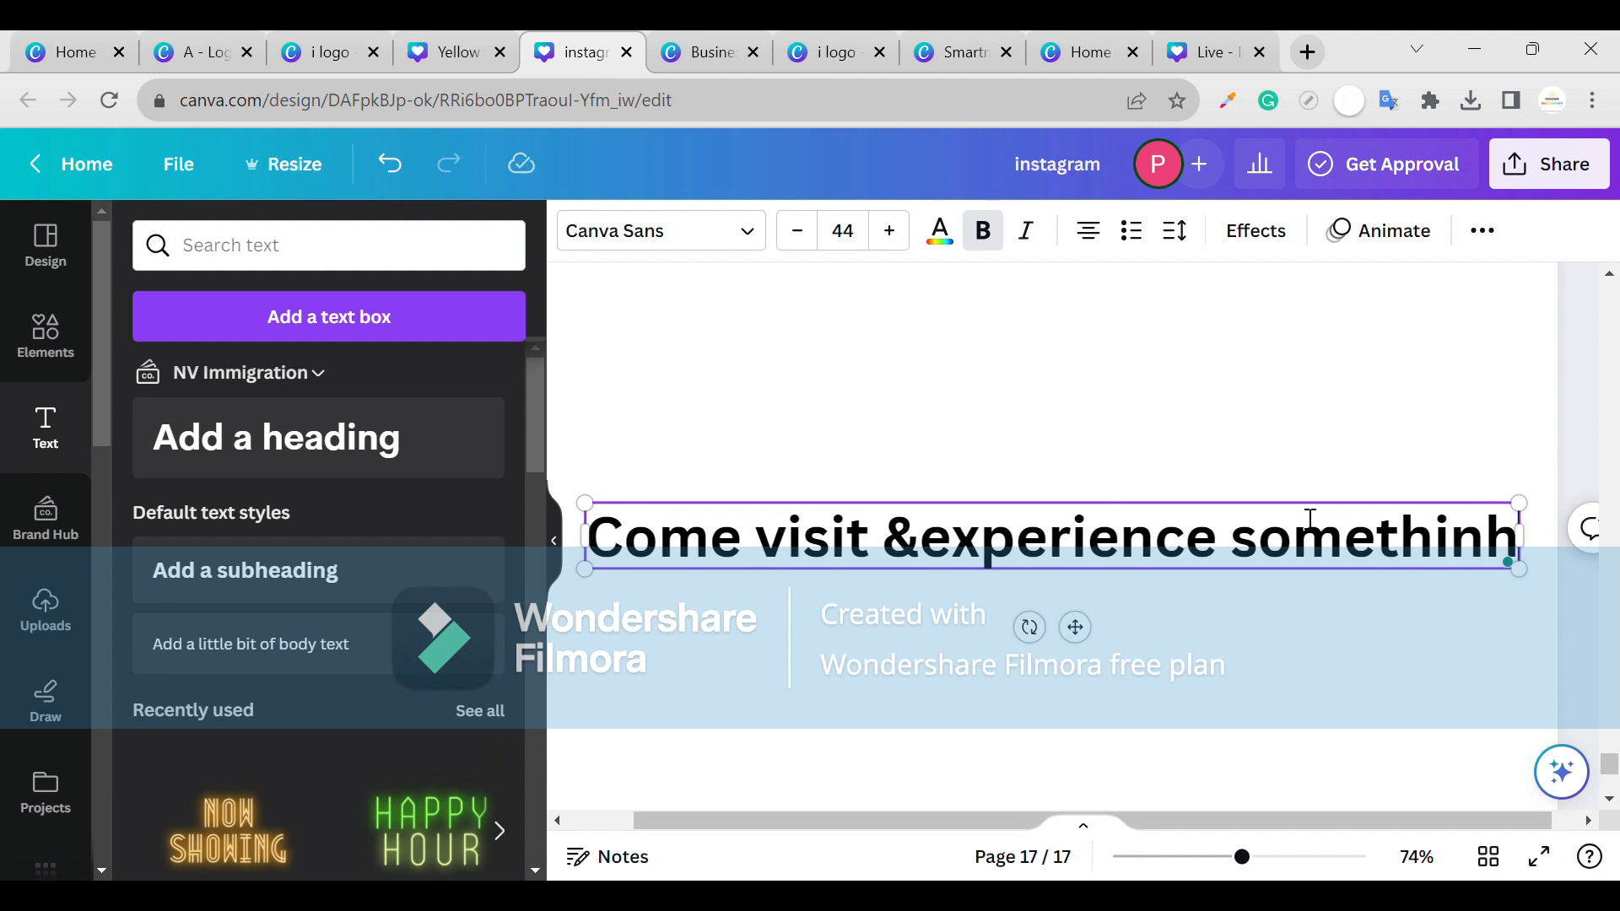
key(BackSpace)
text(g)
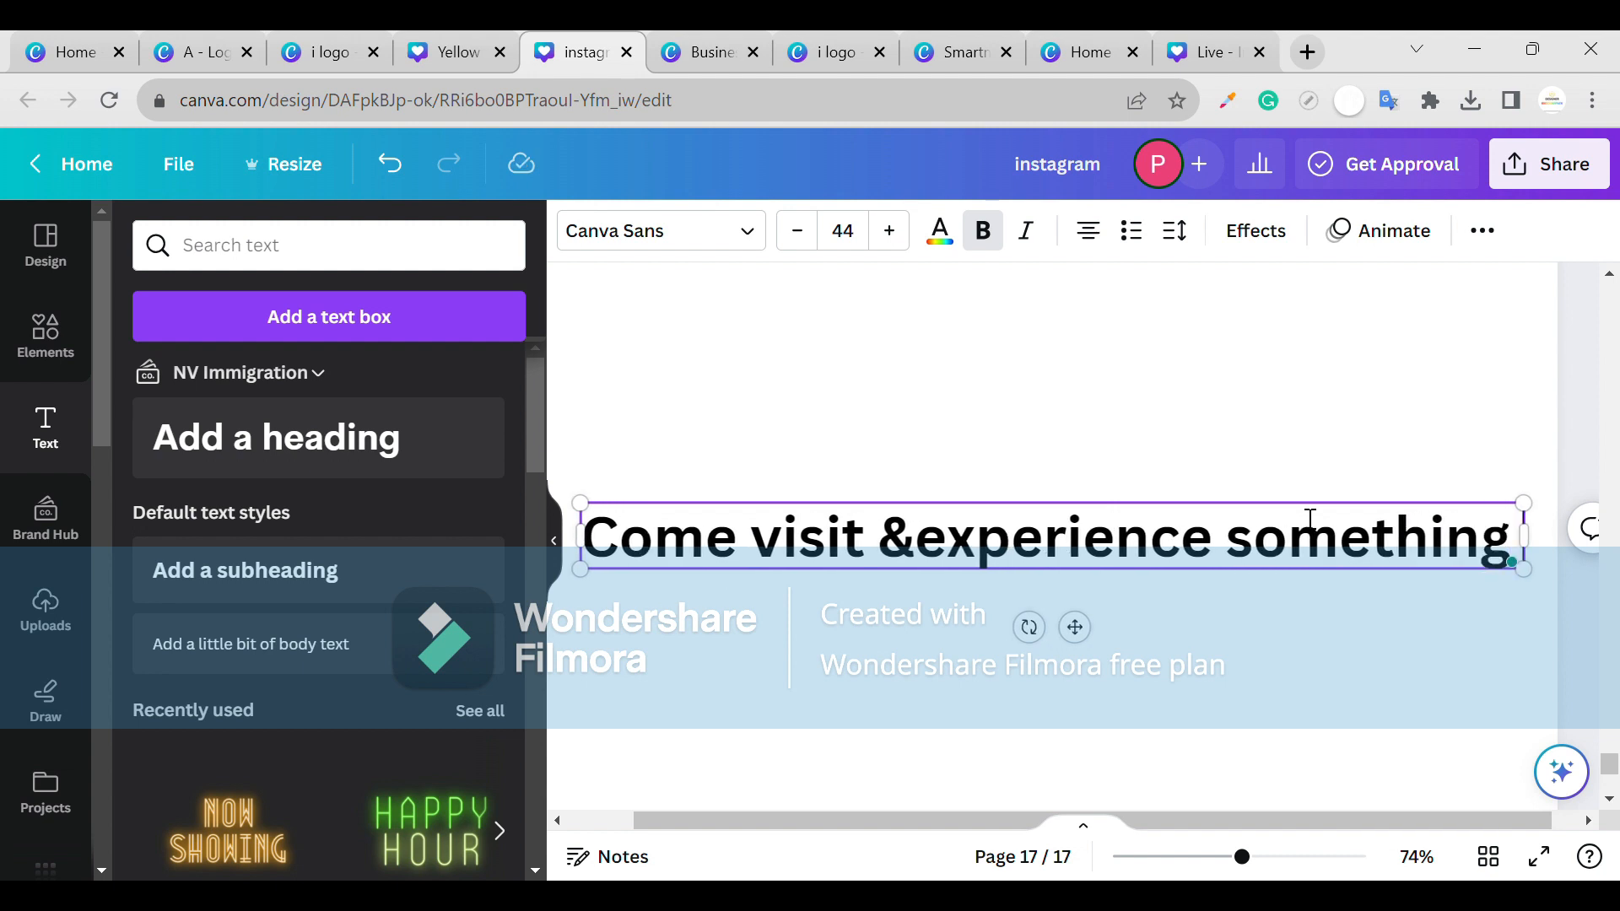
text( magi)
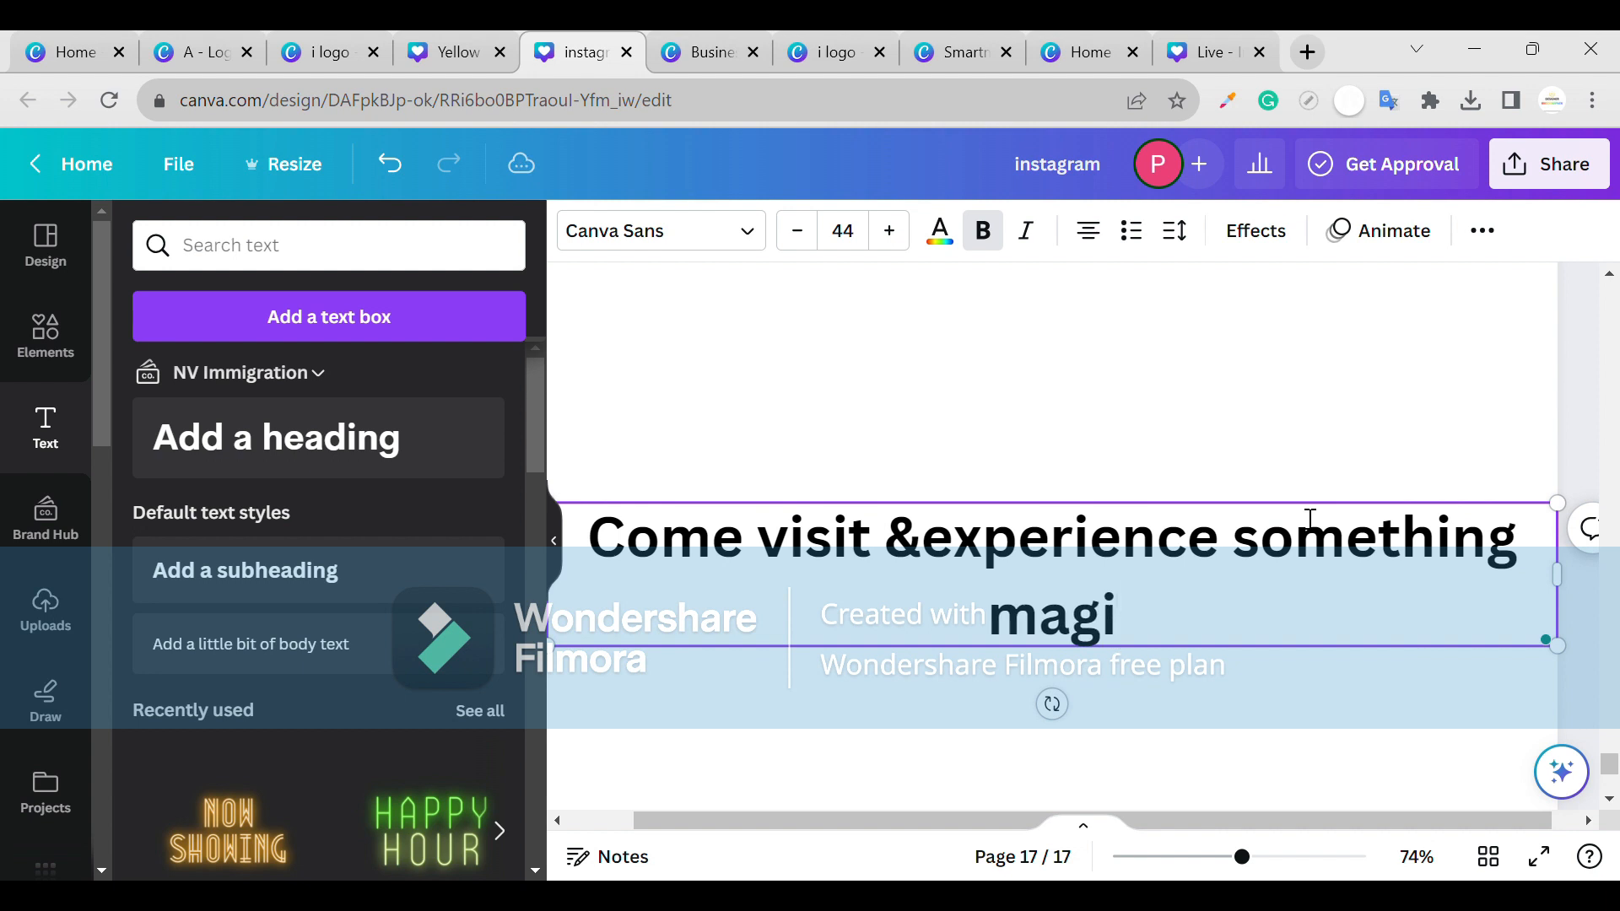
text(cal )
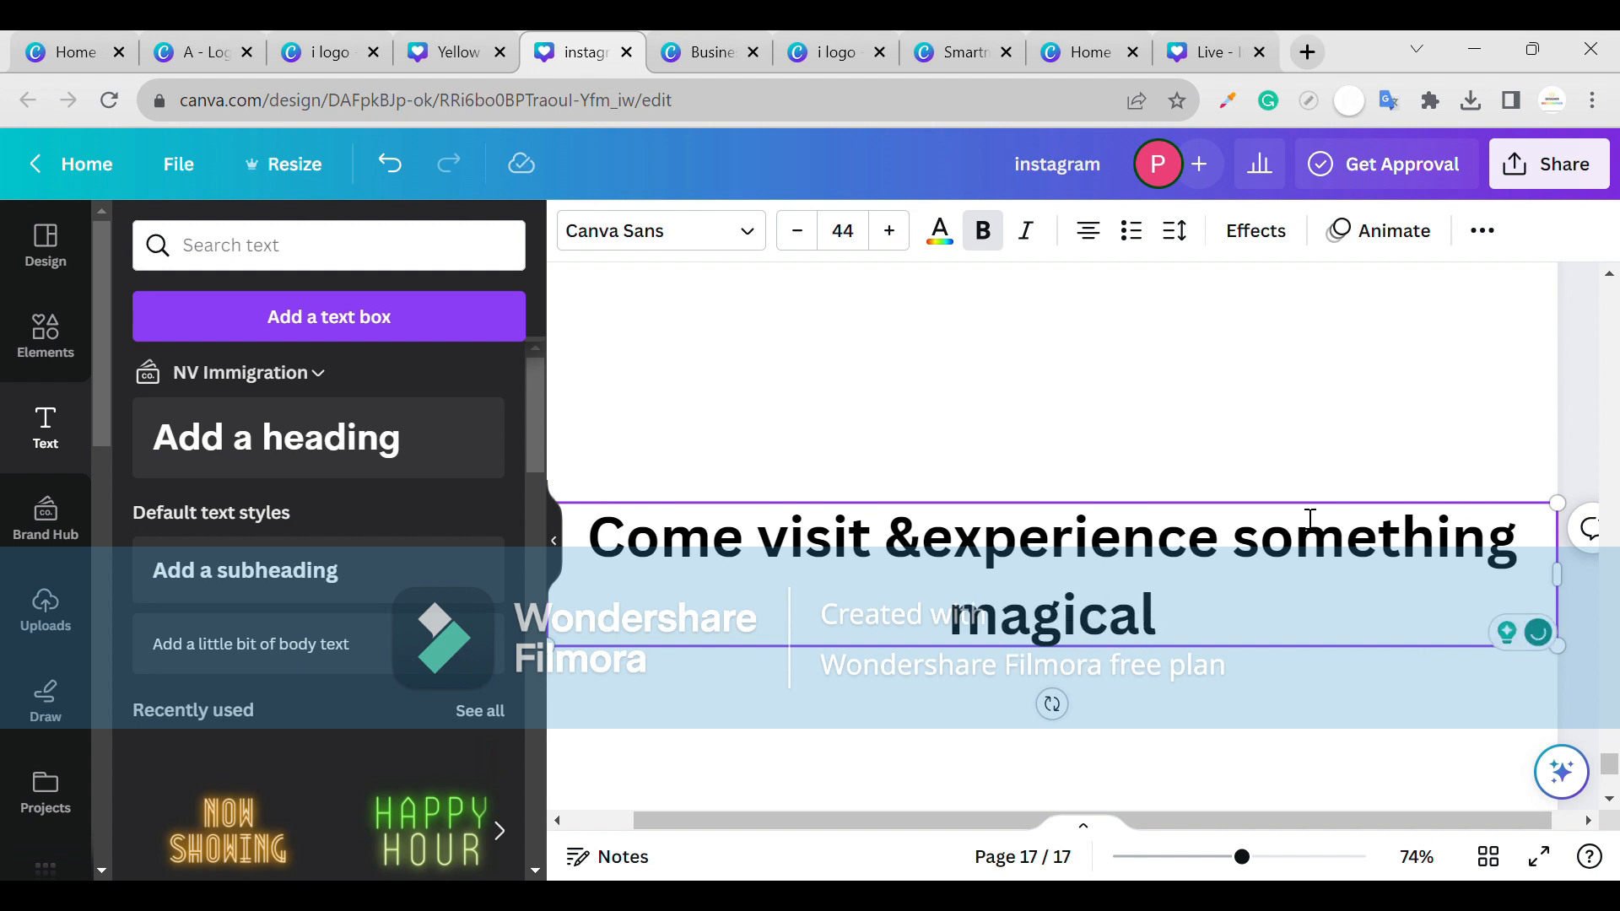
- Extend the line after "magical" with the wording "which you have never ever expreenced"
text(w)
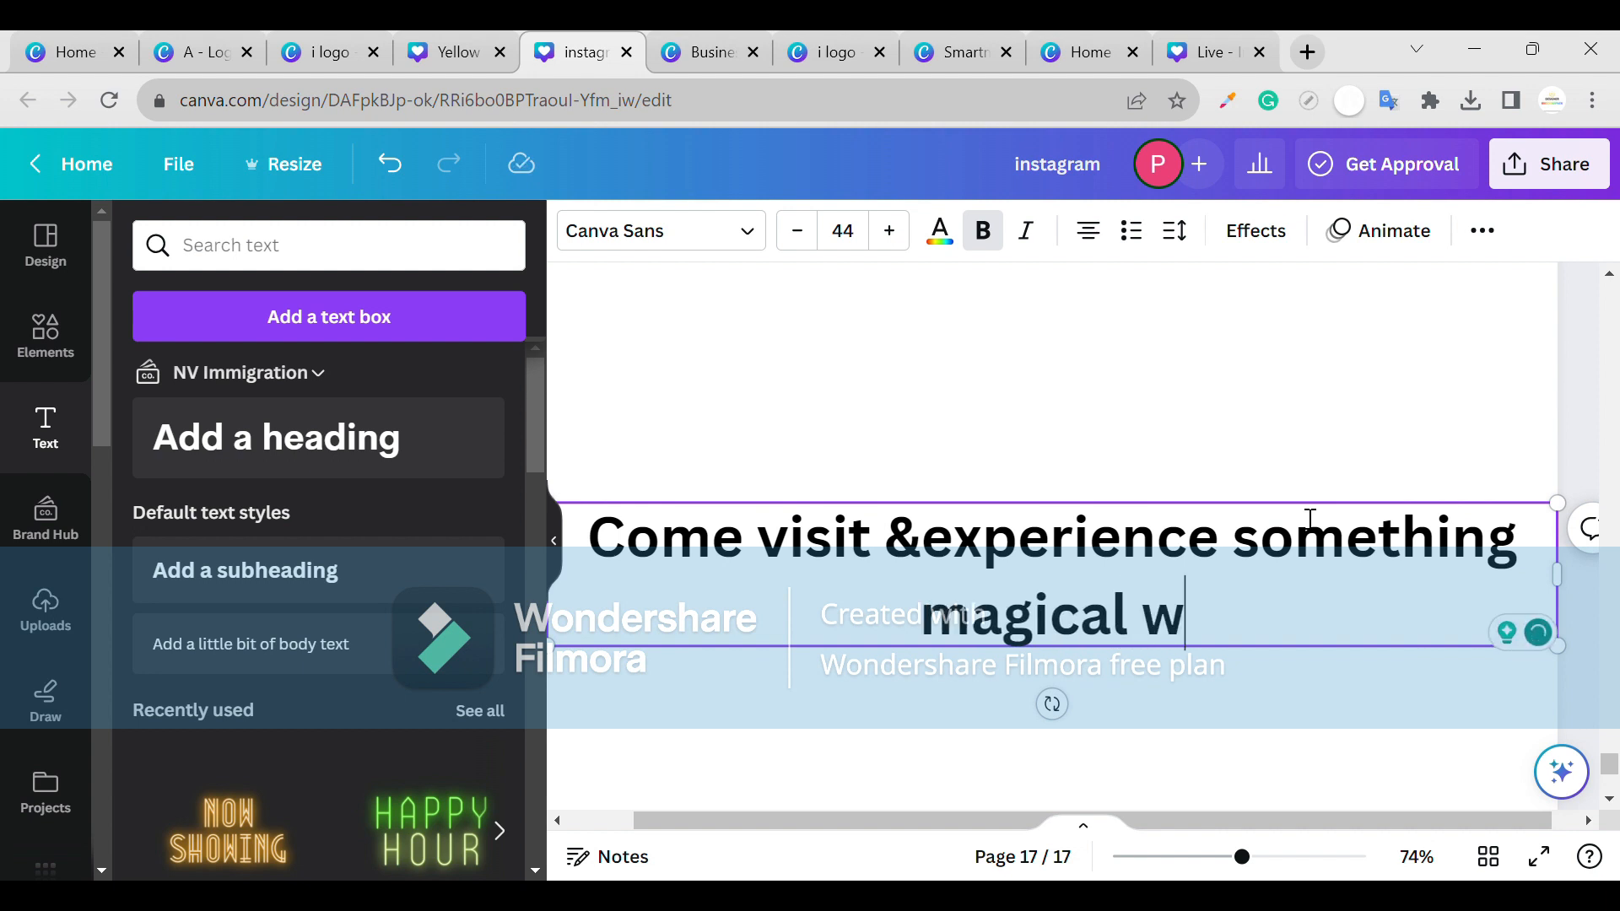
text(hich you )
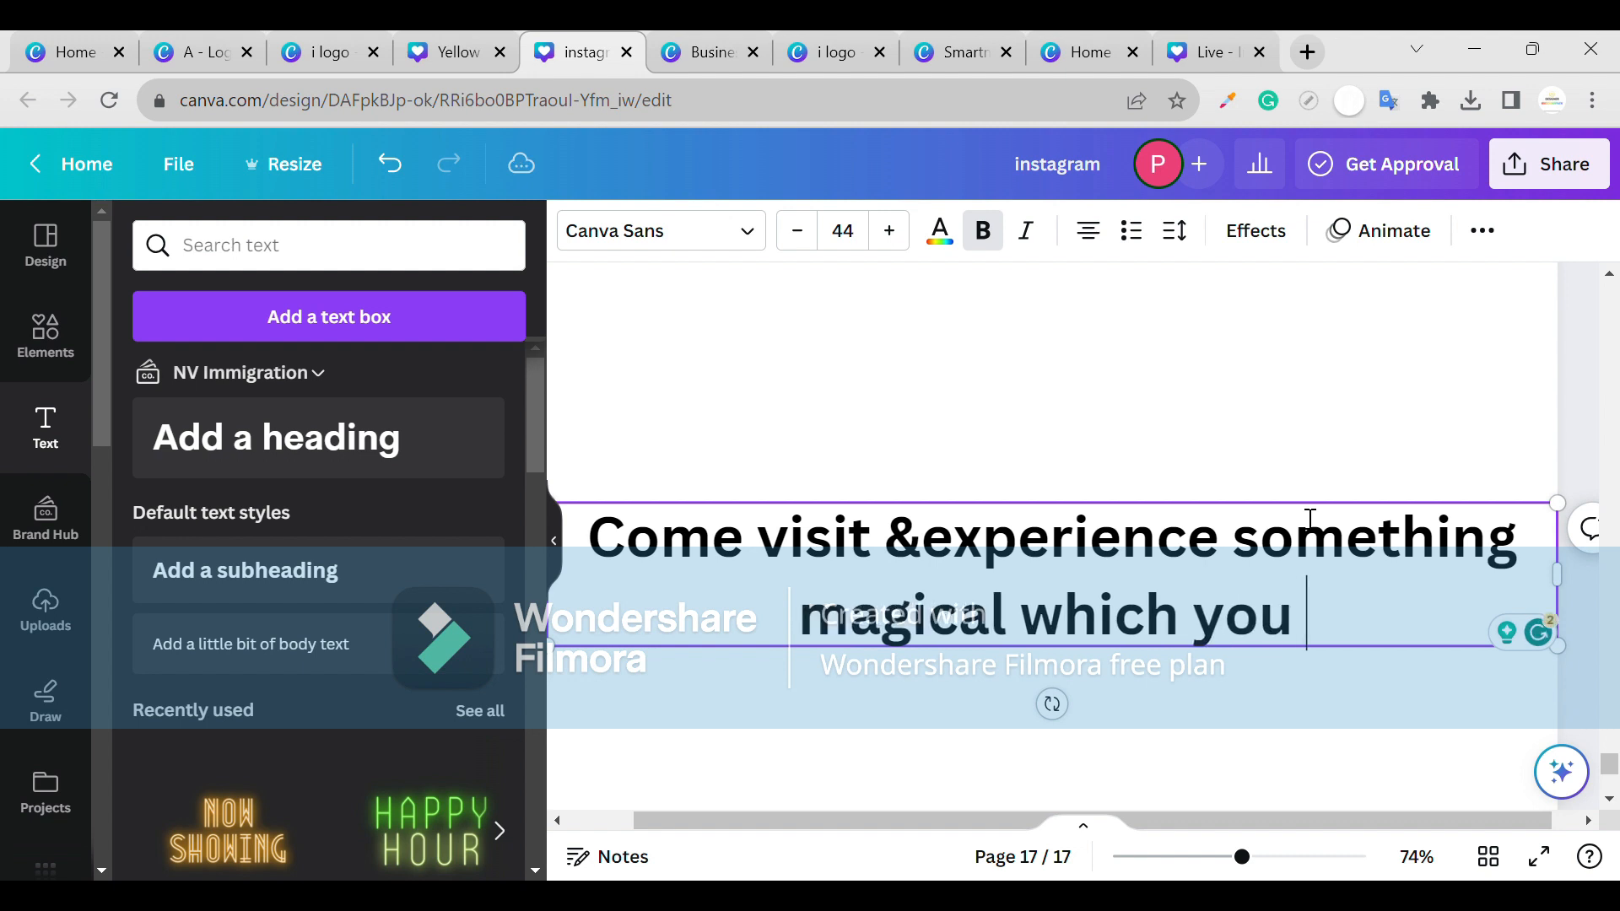
text(have )
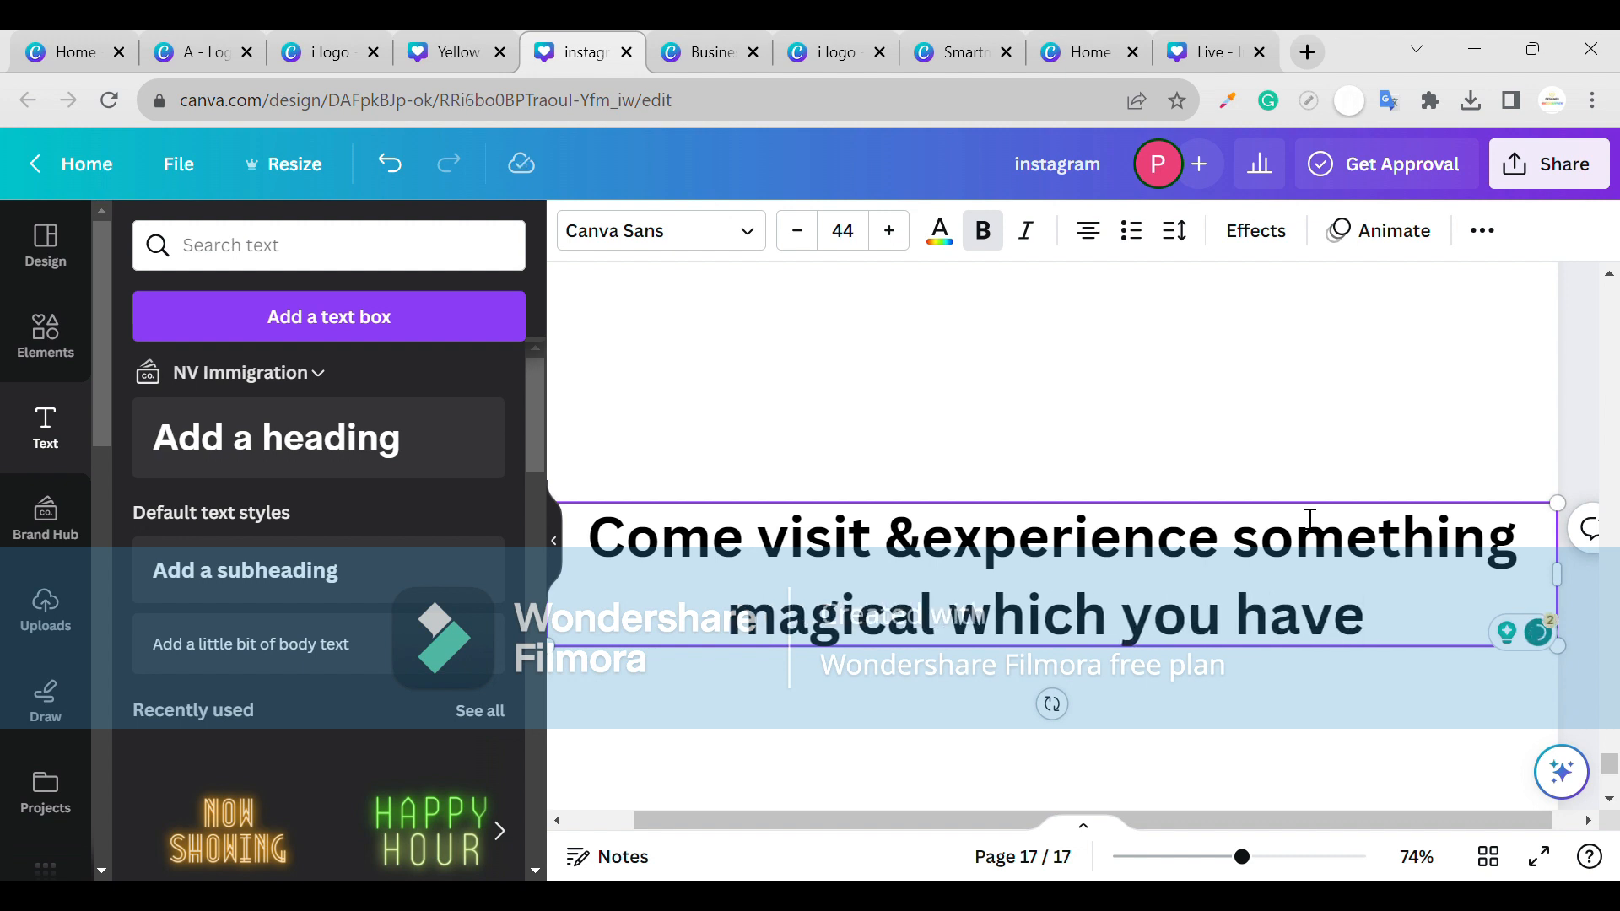
text(never)
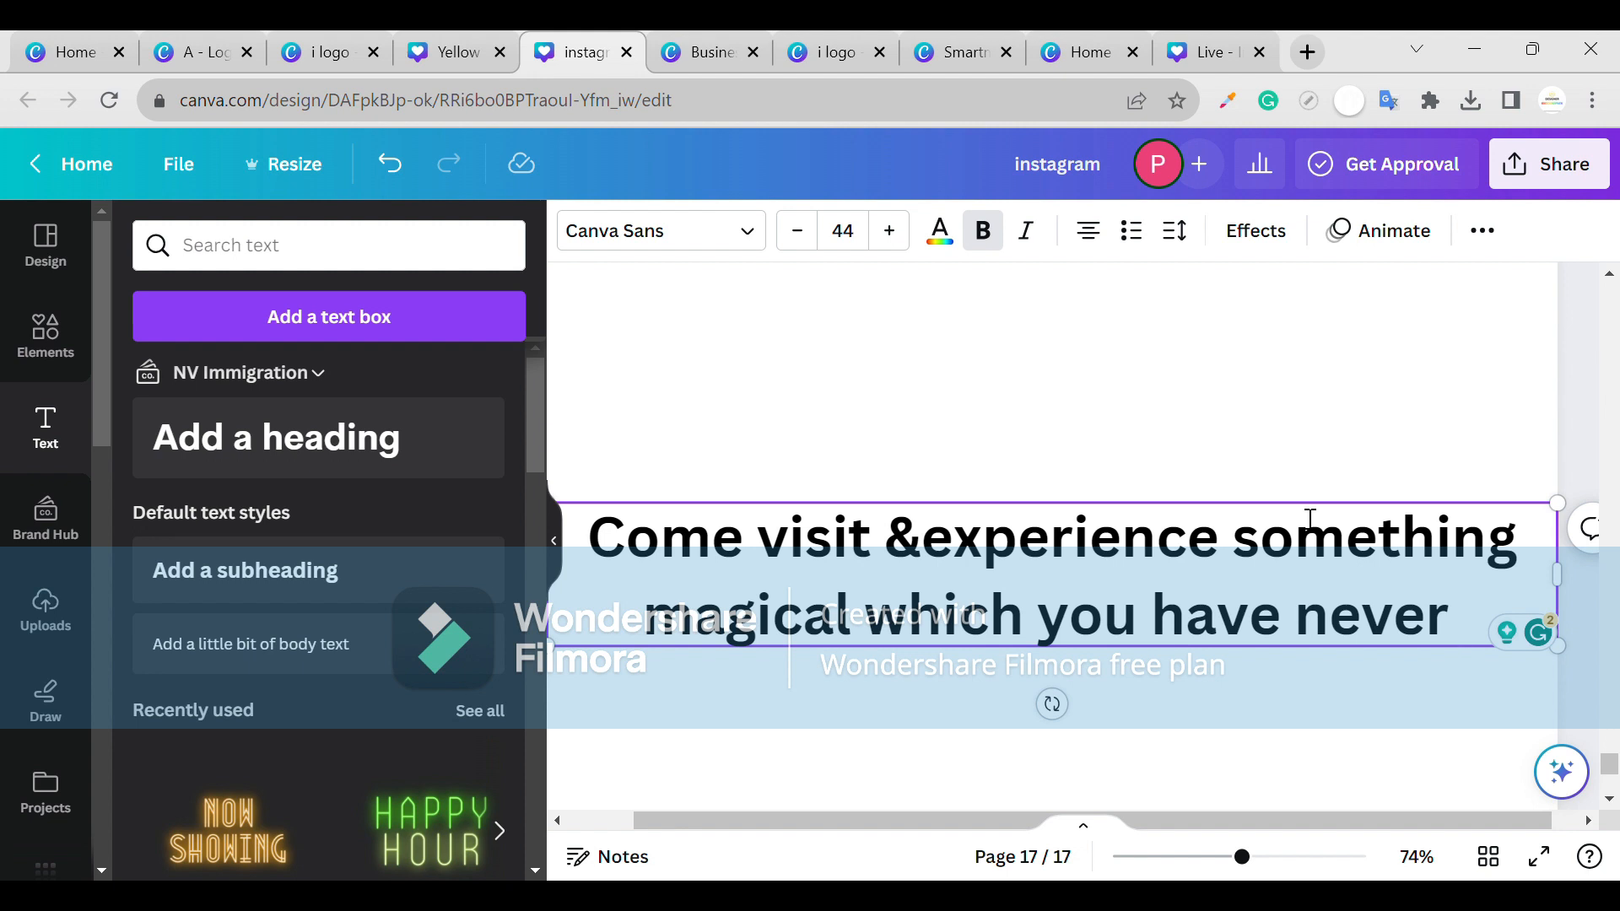
text(ever e)
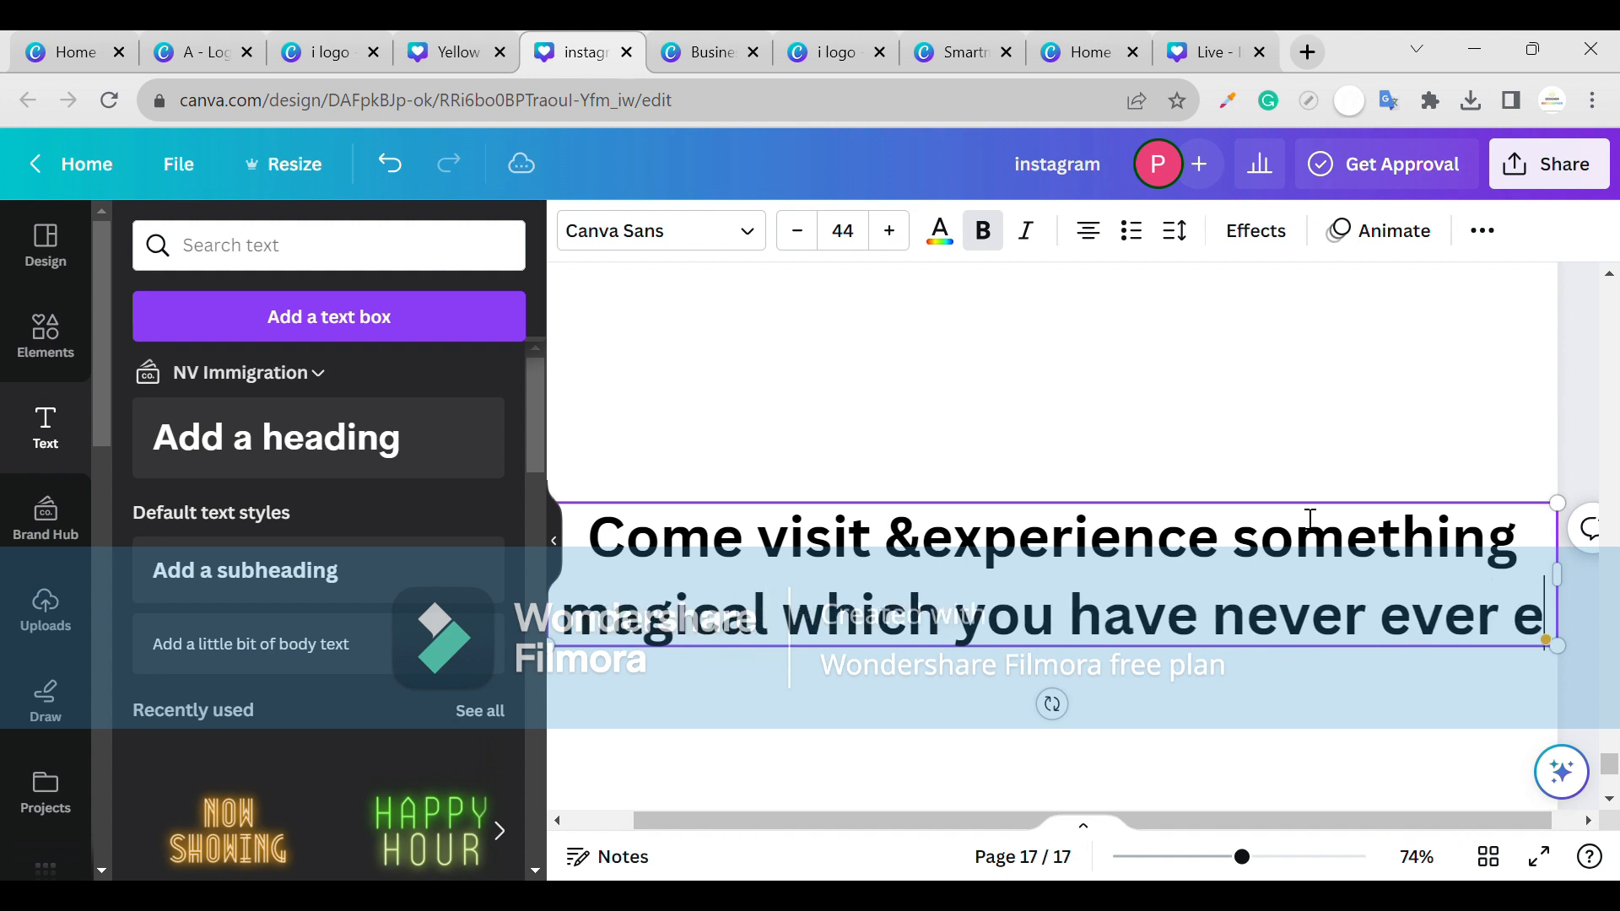
text(xpre)
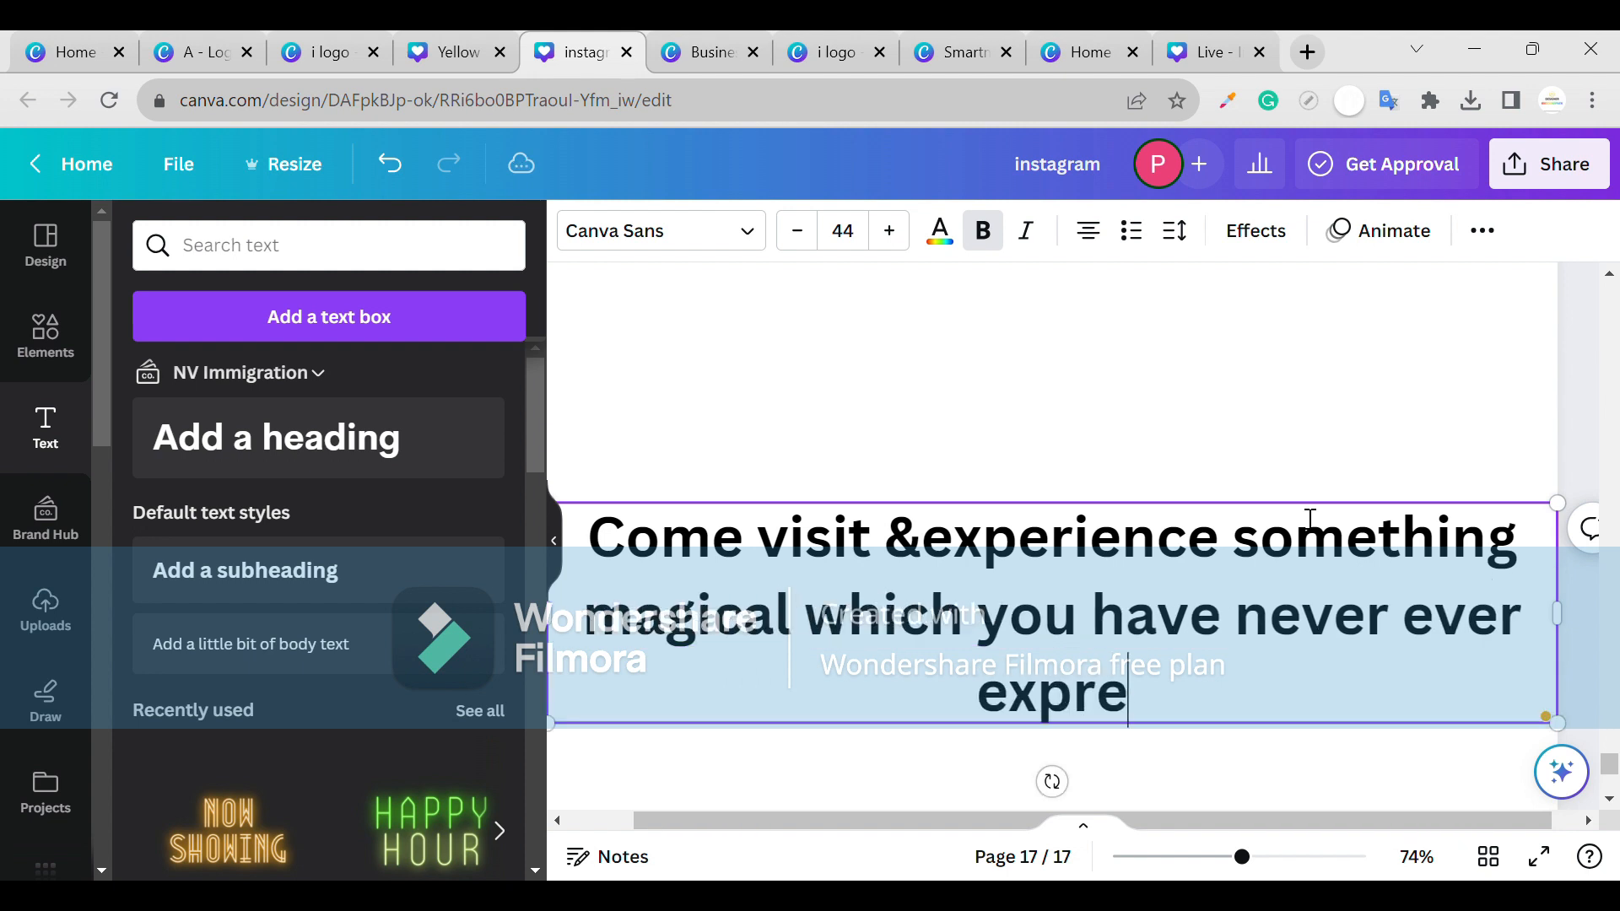
text(enced)
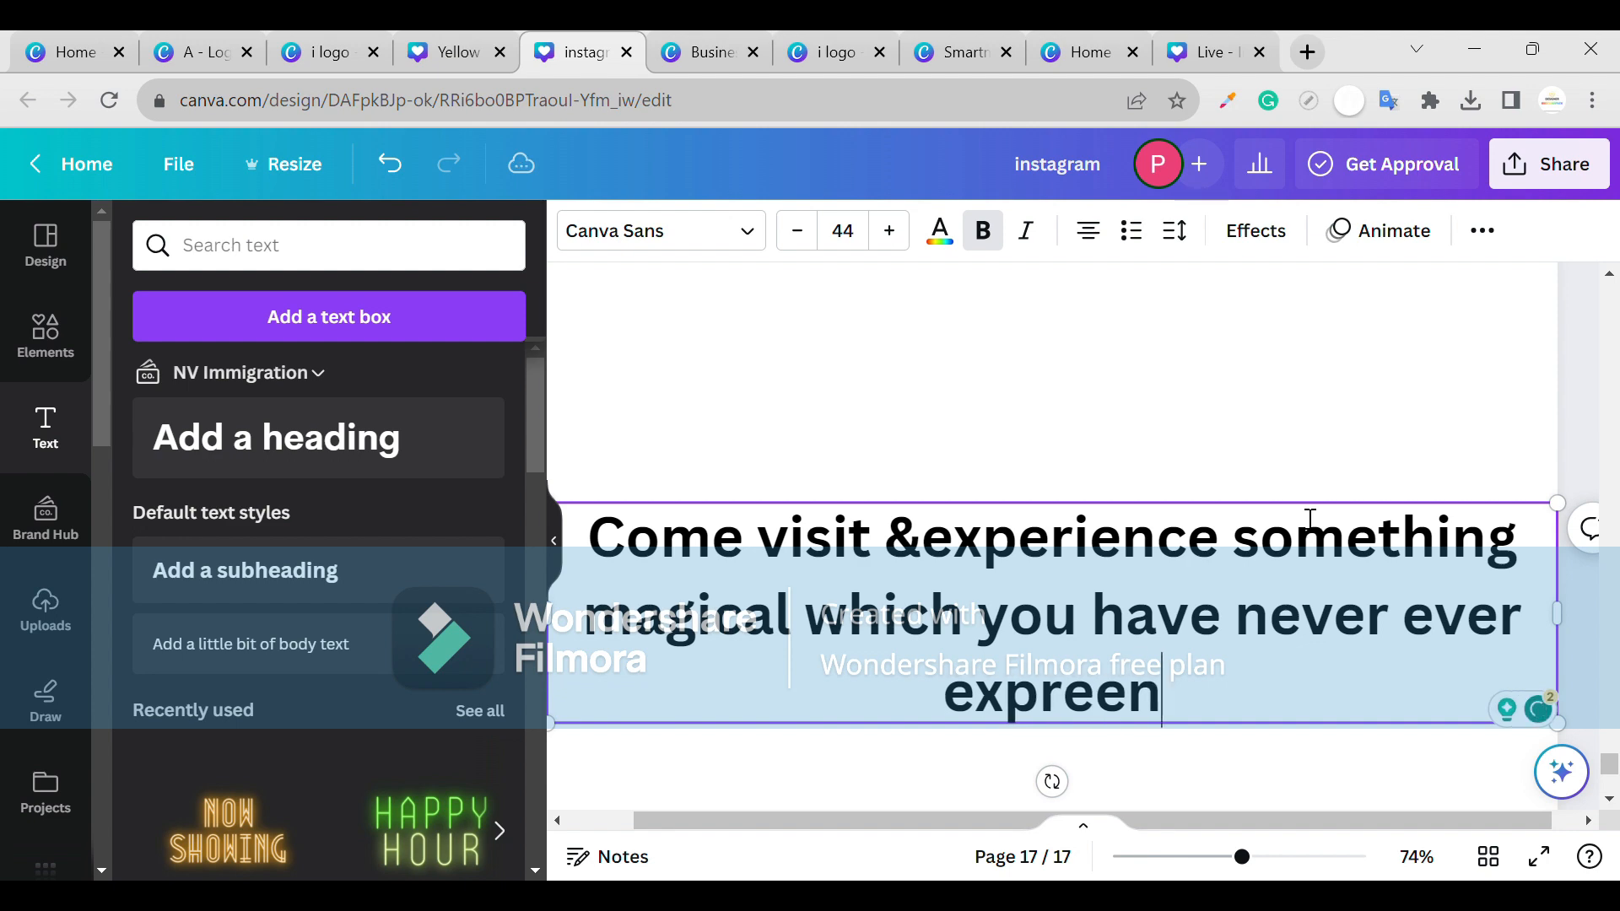